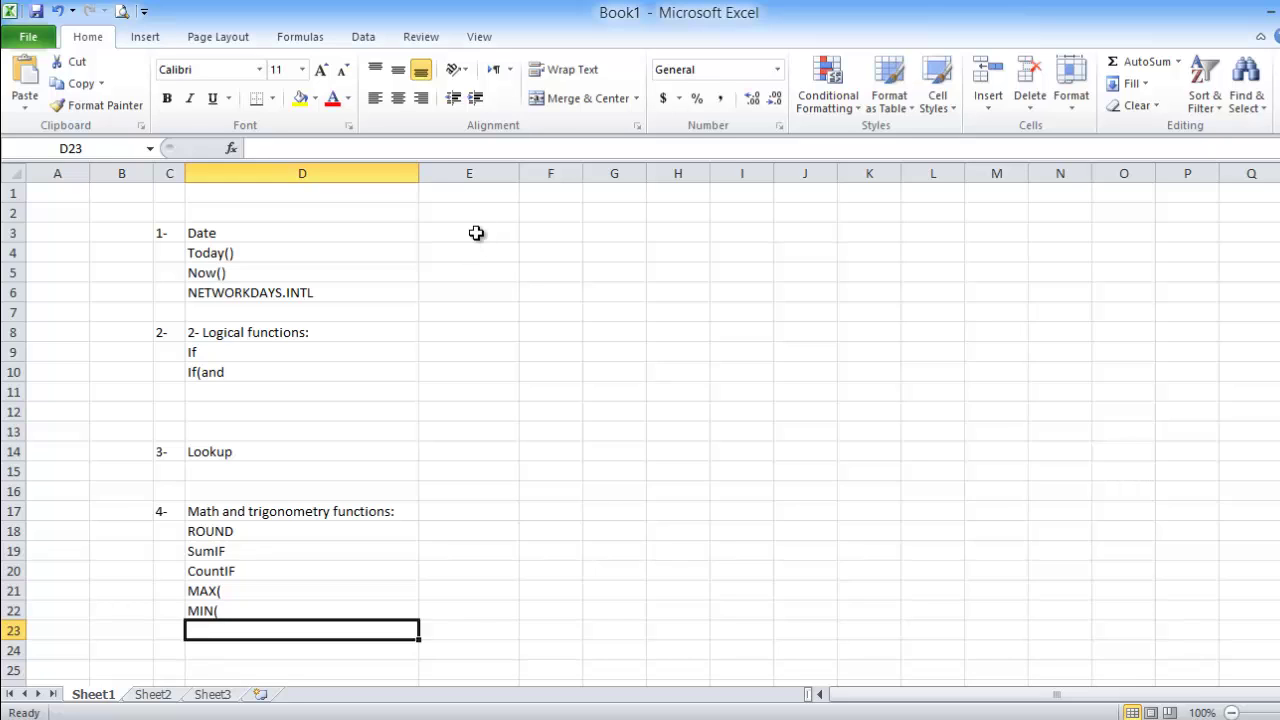
- Enter =TODAY() in E4 to show today's date, 03-05-13
click(476, 233)
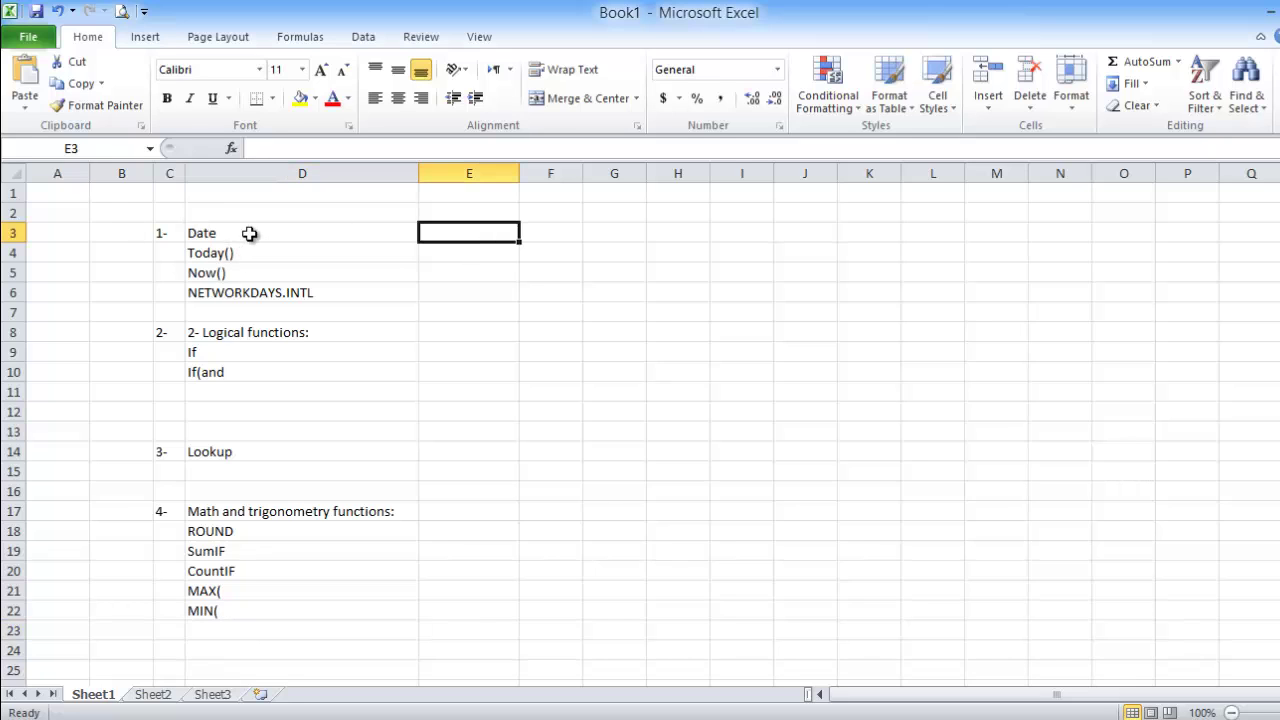
click(129, 233)
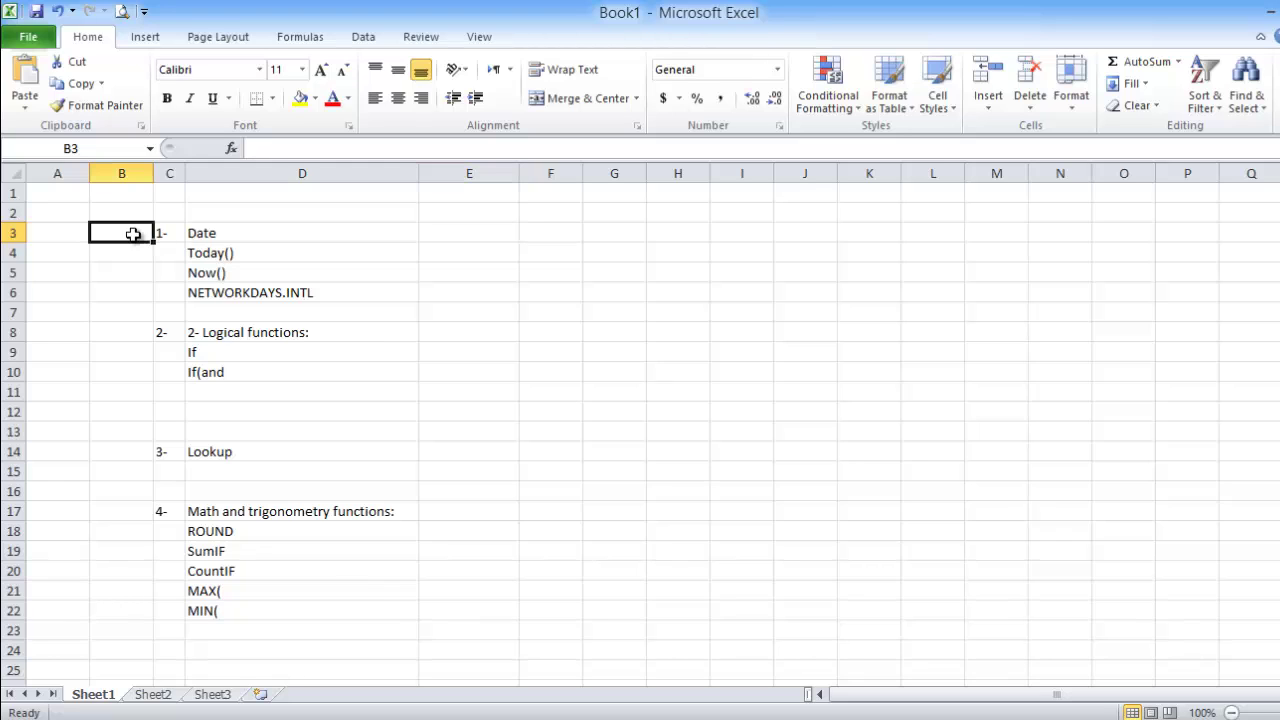
click(194, 233)
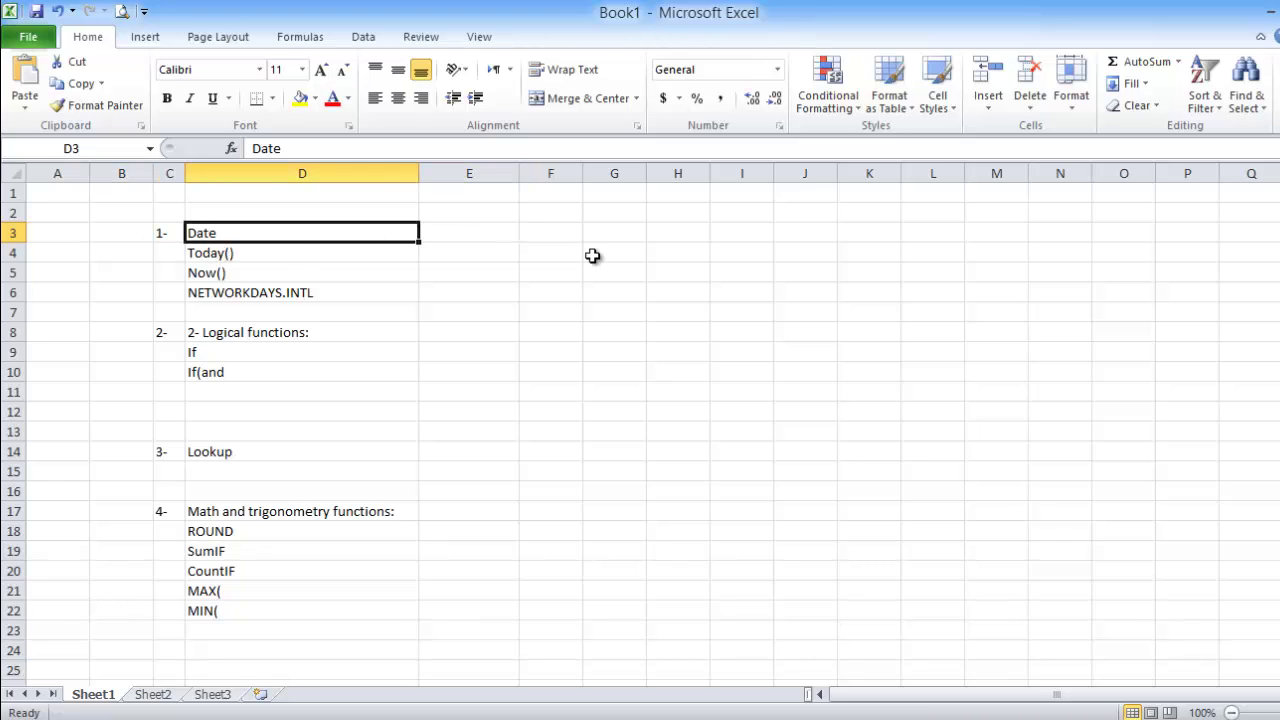
click(470, 254)
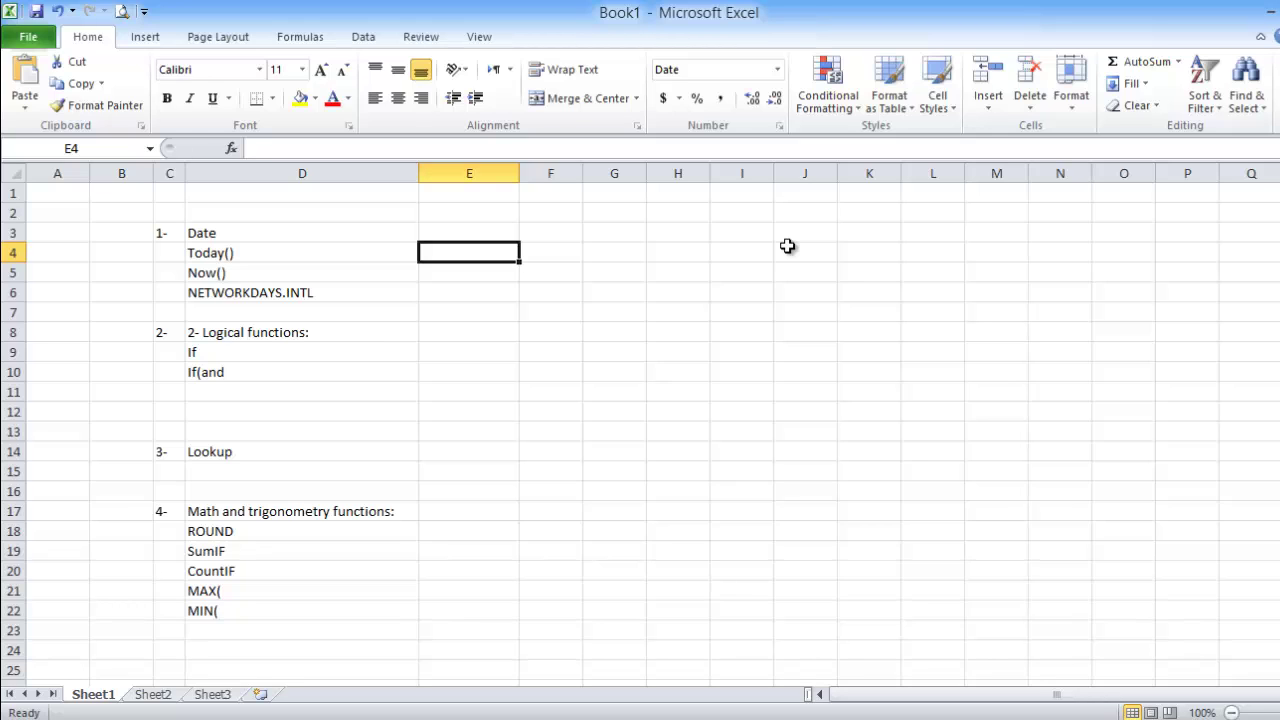
text(=)
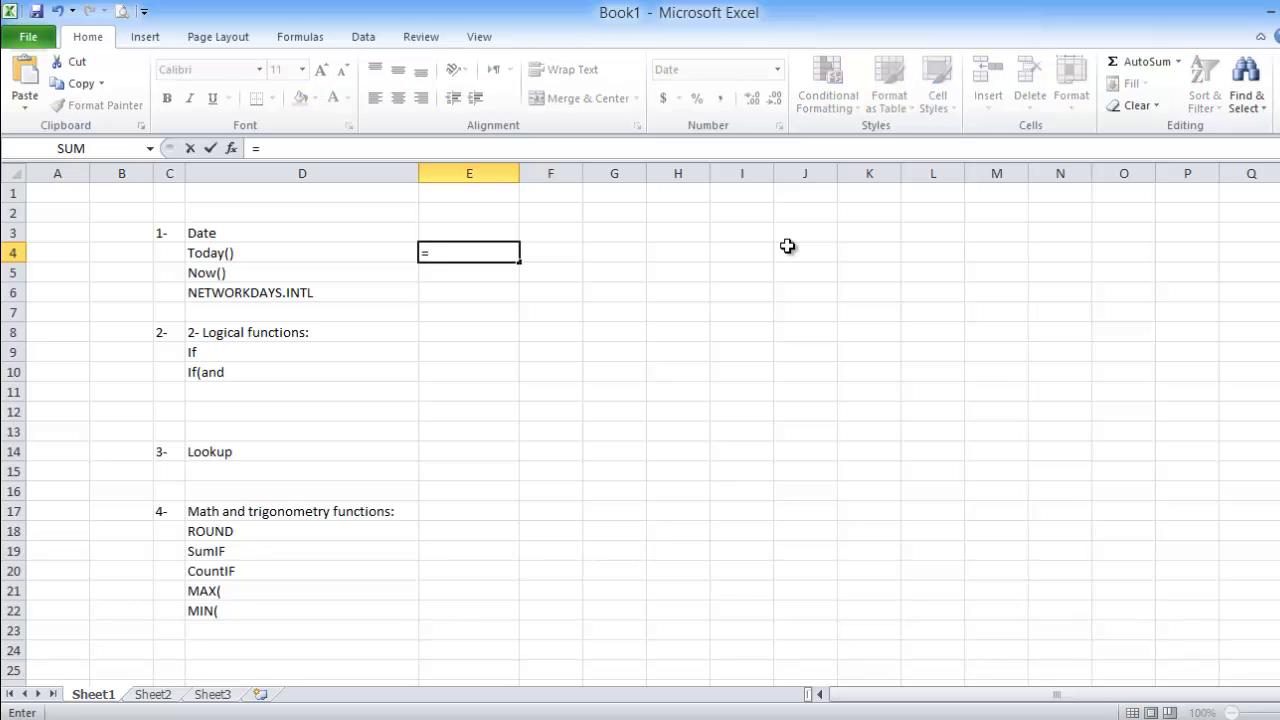
text(Tod)
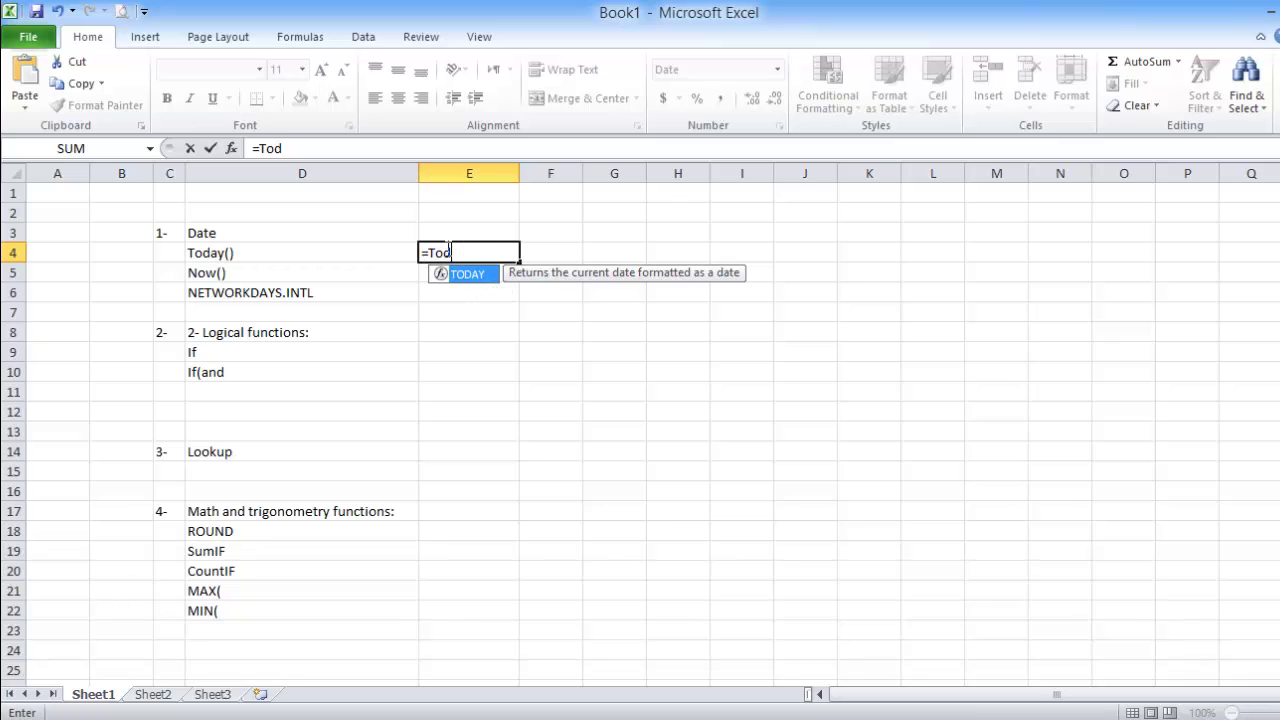
double_click(459, 274)
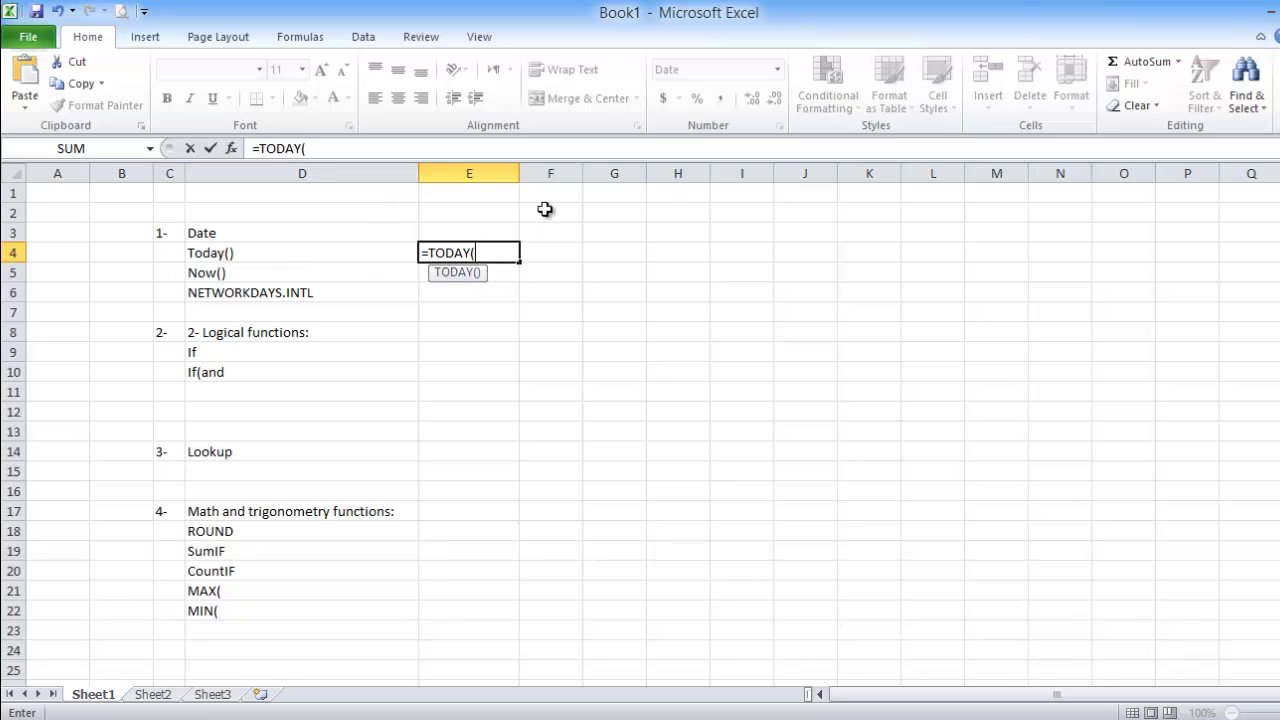
text())
key(Return)
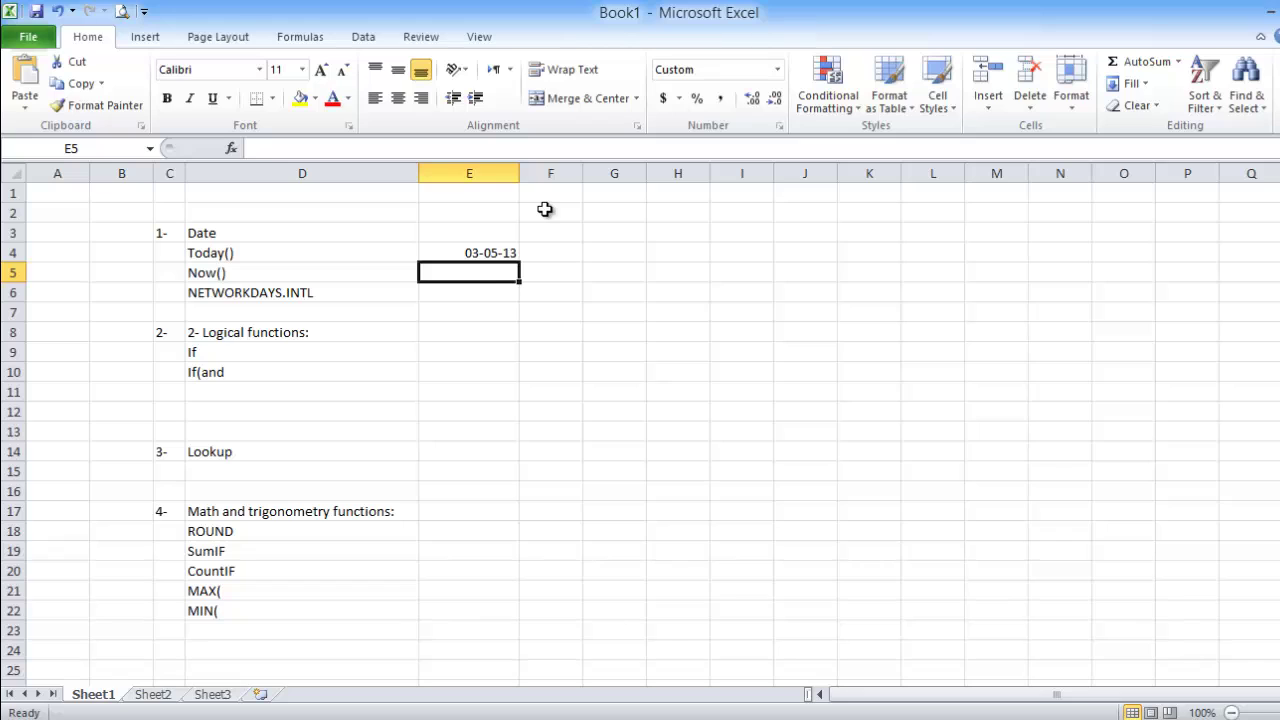
click(472, 254)
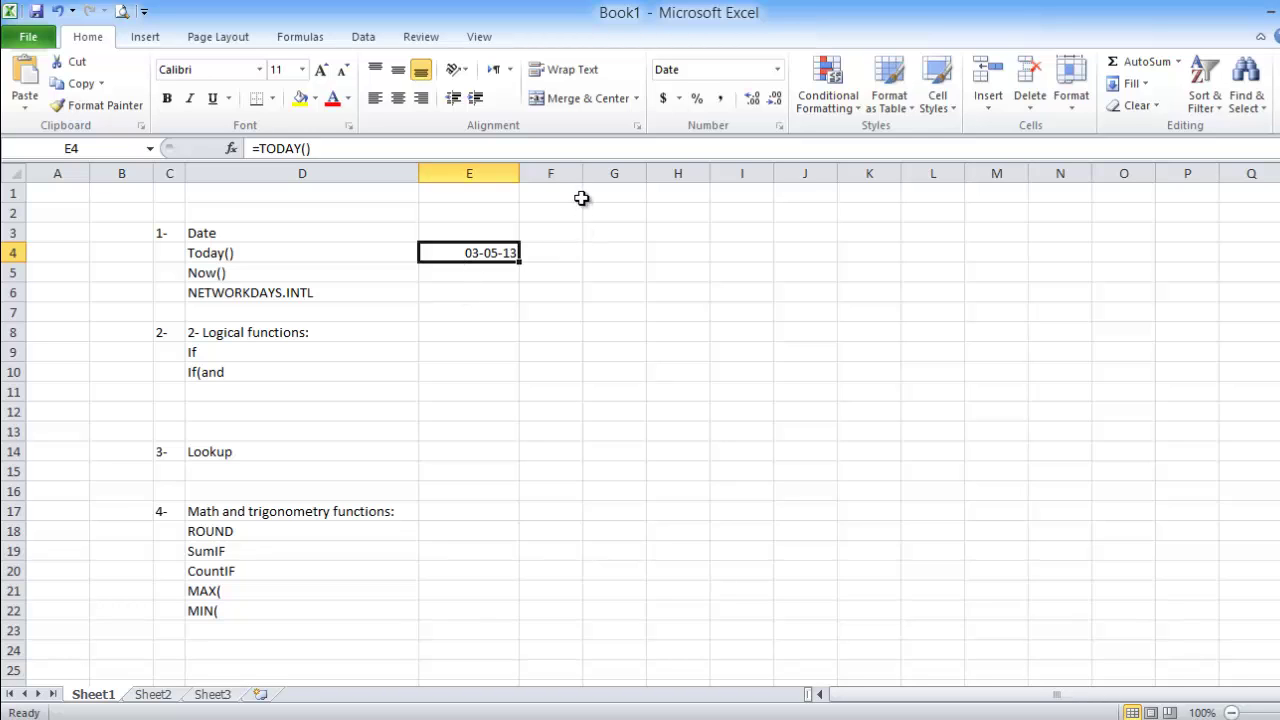
- Widen column F and centre the date in E4
drag(584, 172, 613, 172)
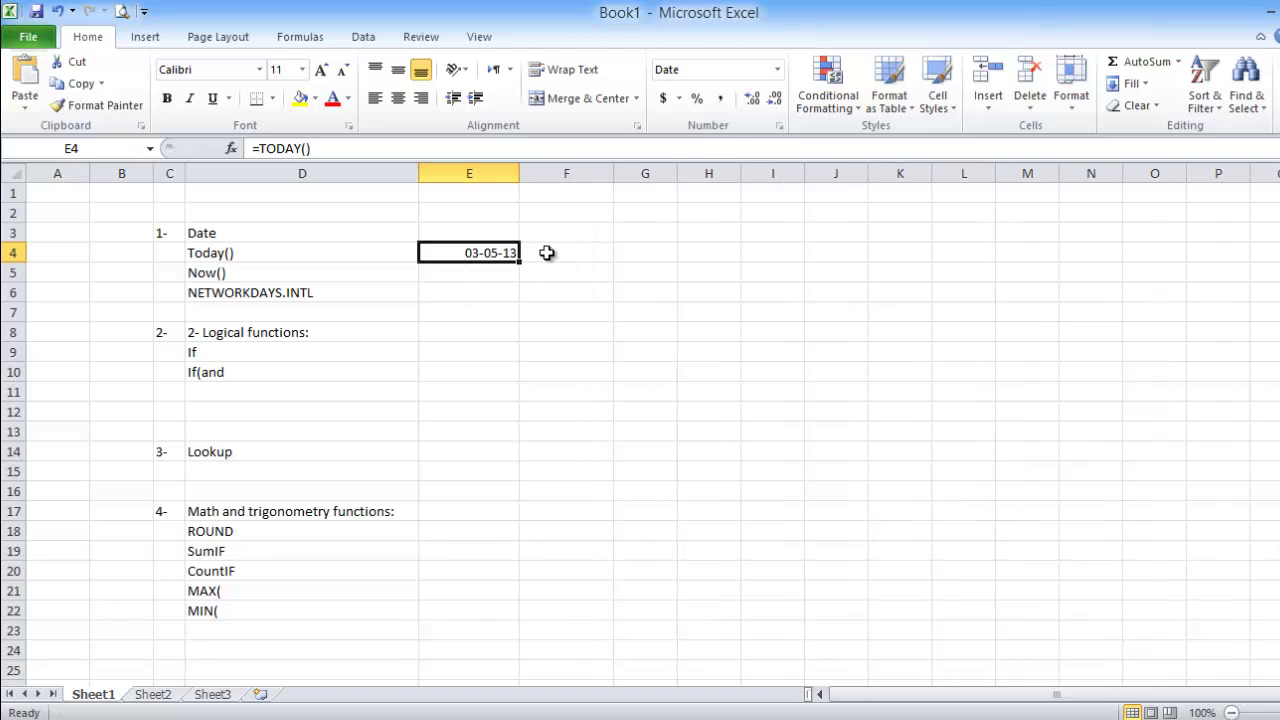
click(547, 253)
click(486, 252)
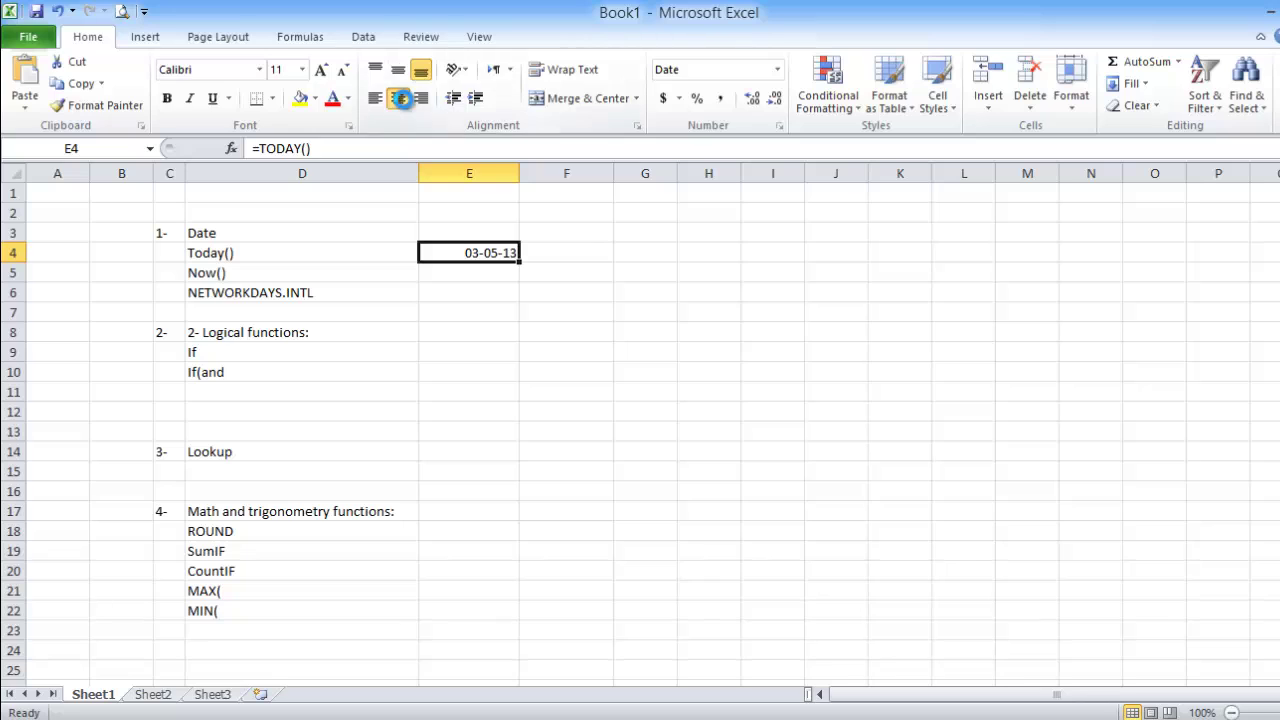
click(401, 98)
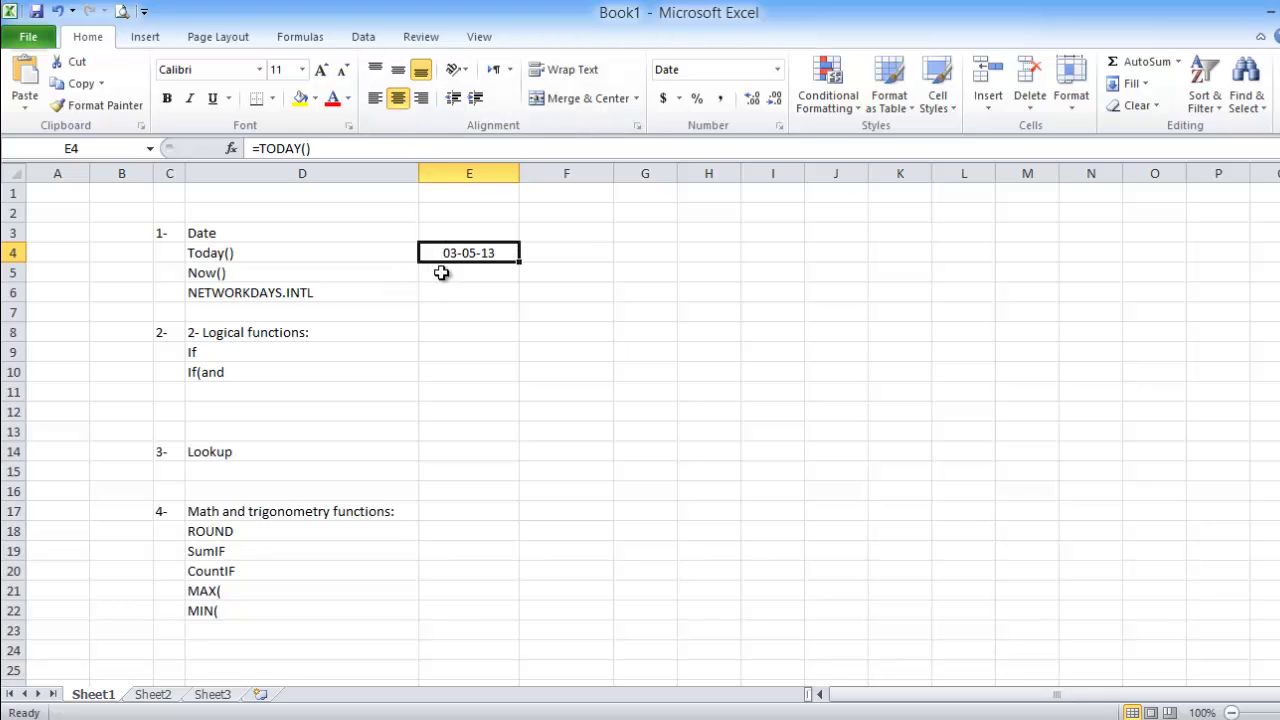
click(462, 275)
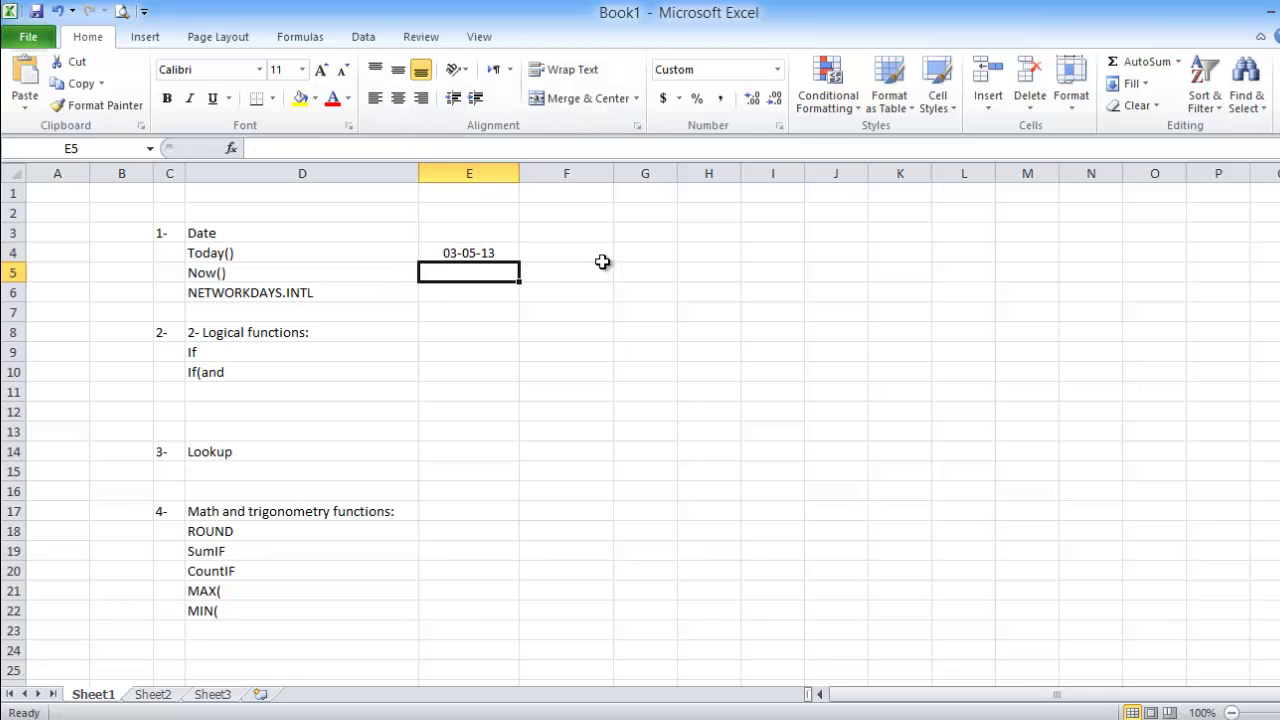
- Enter =NOW() in E5 to display 03-05-13 1:53
text(=)
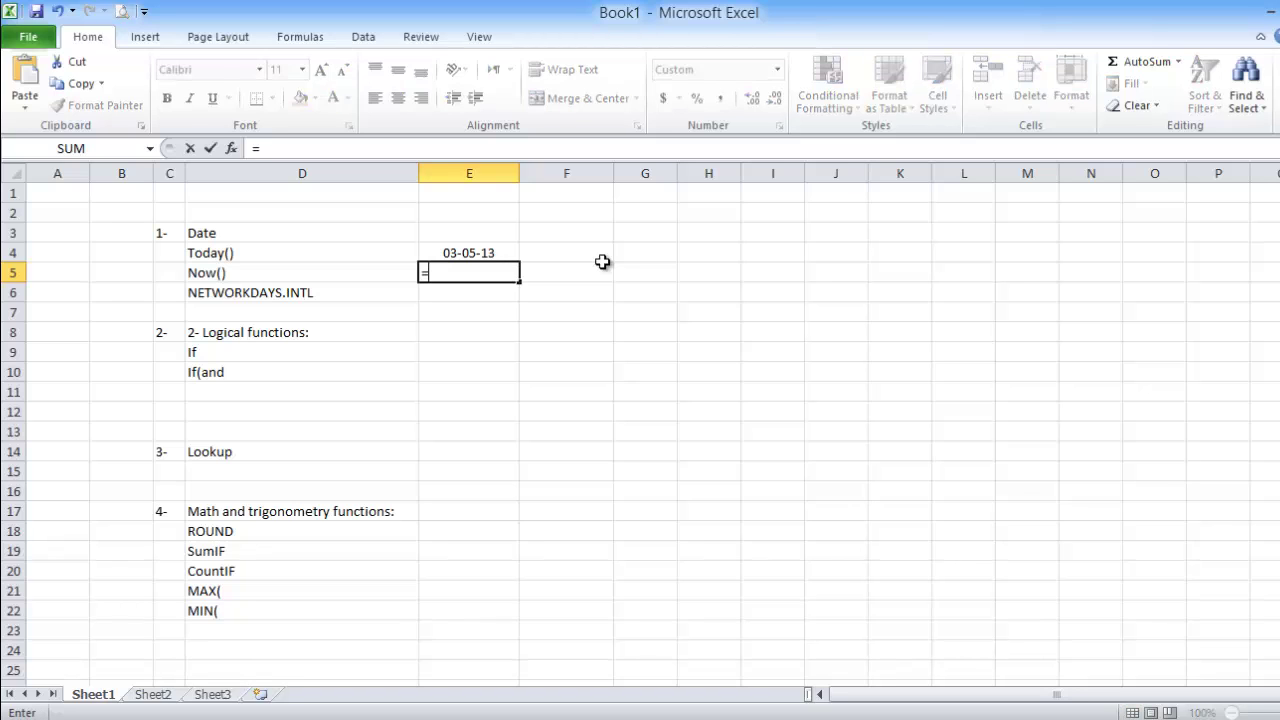
text(Now)
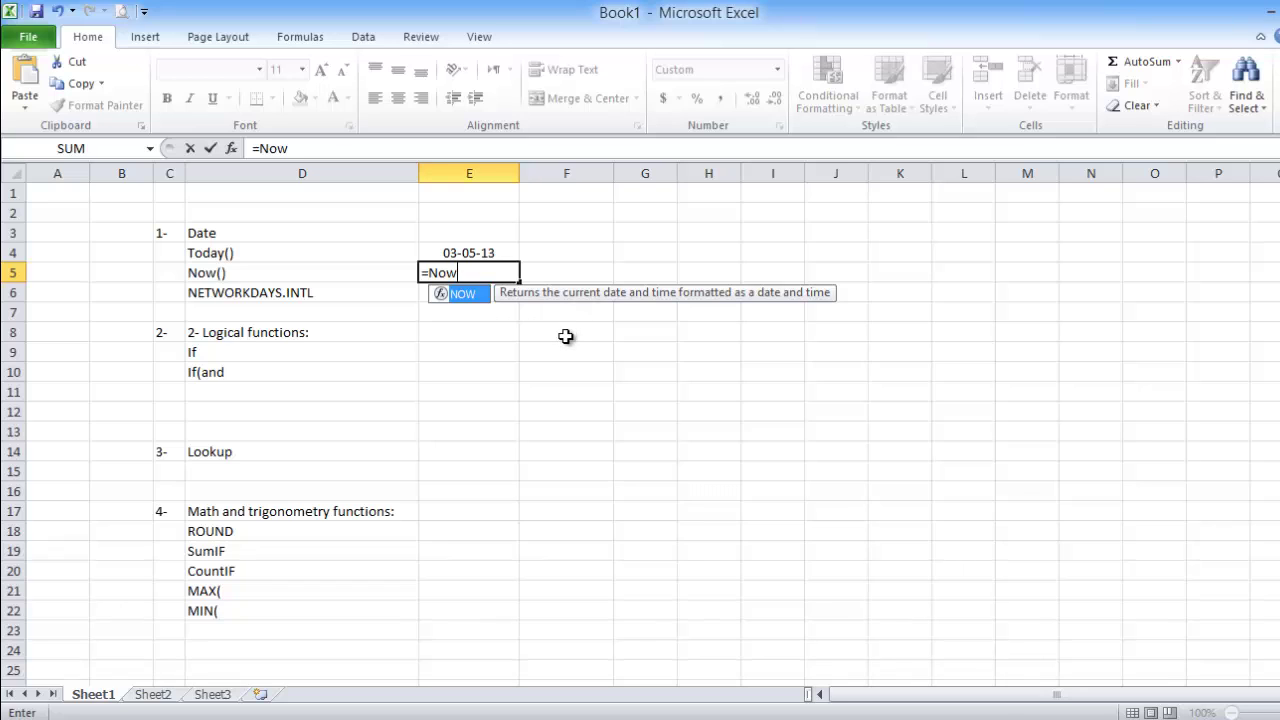
text(()
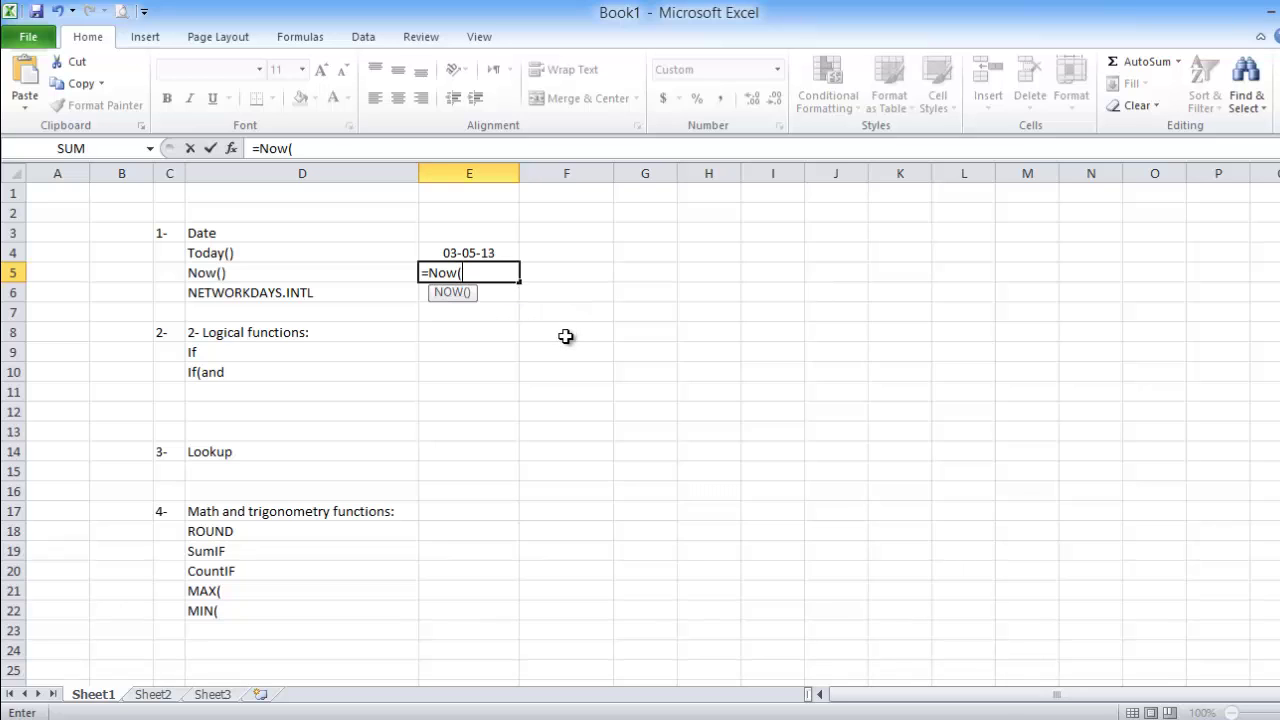
key(Return)
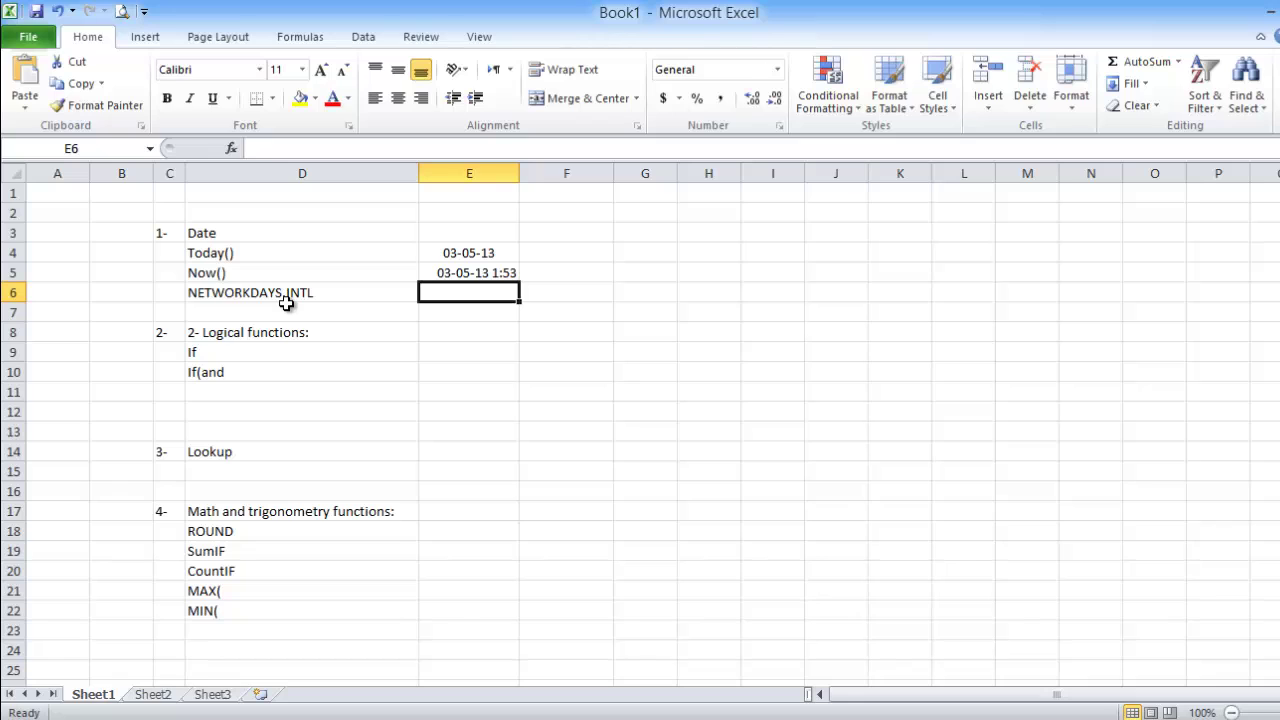
- Type headings Start Date, Finish Date and Holidays in F5:H5, widening column G to fit
click(593, 272)
text(S)
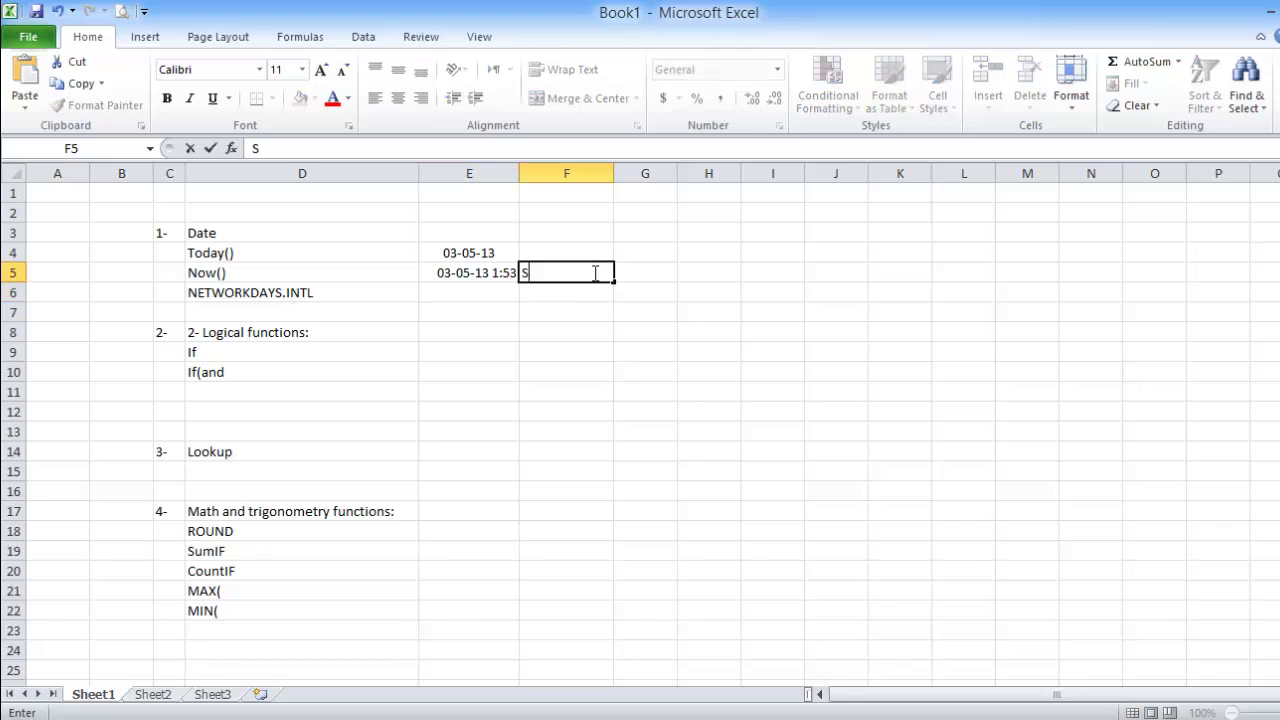
text(tart Date)
key(Tab)
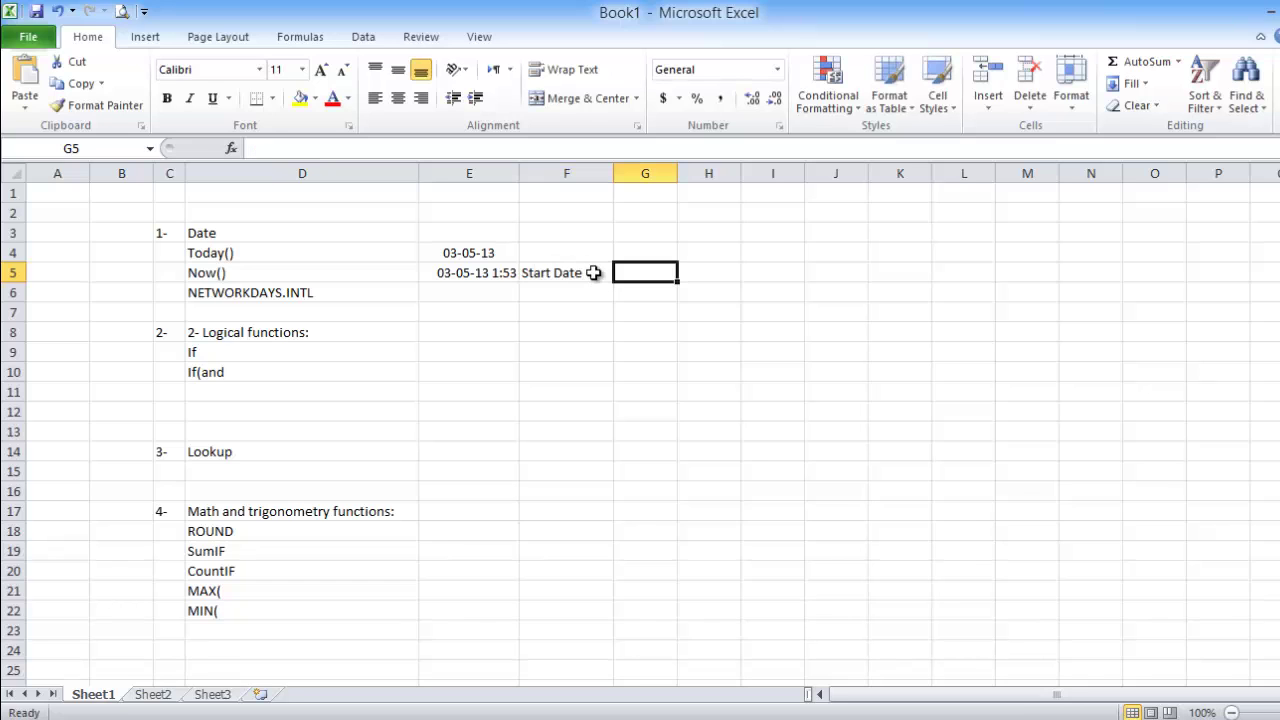
text(C)
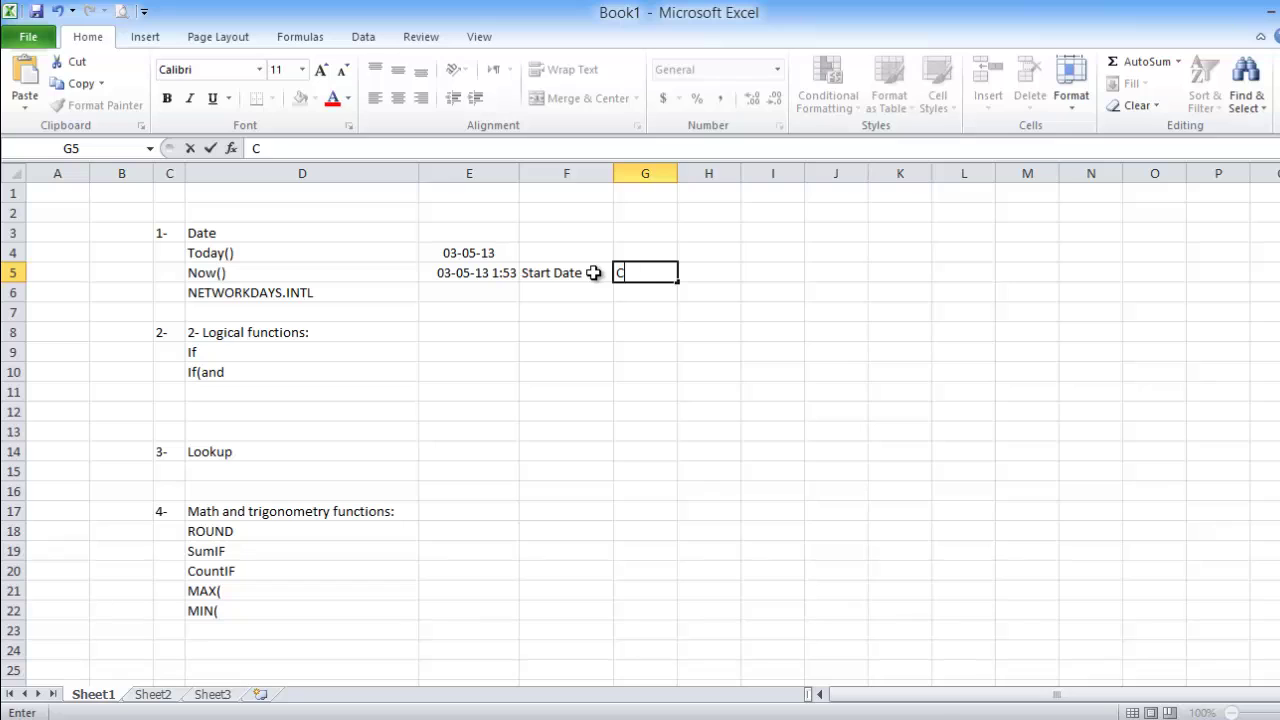
key(BackSpace)
text(Finish Date)
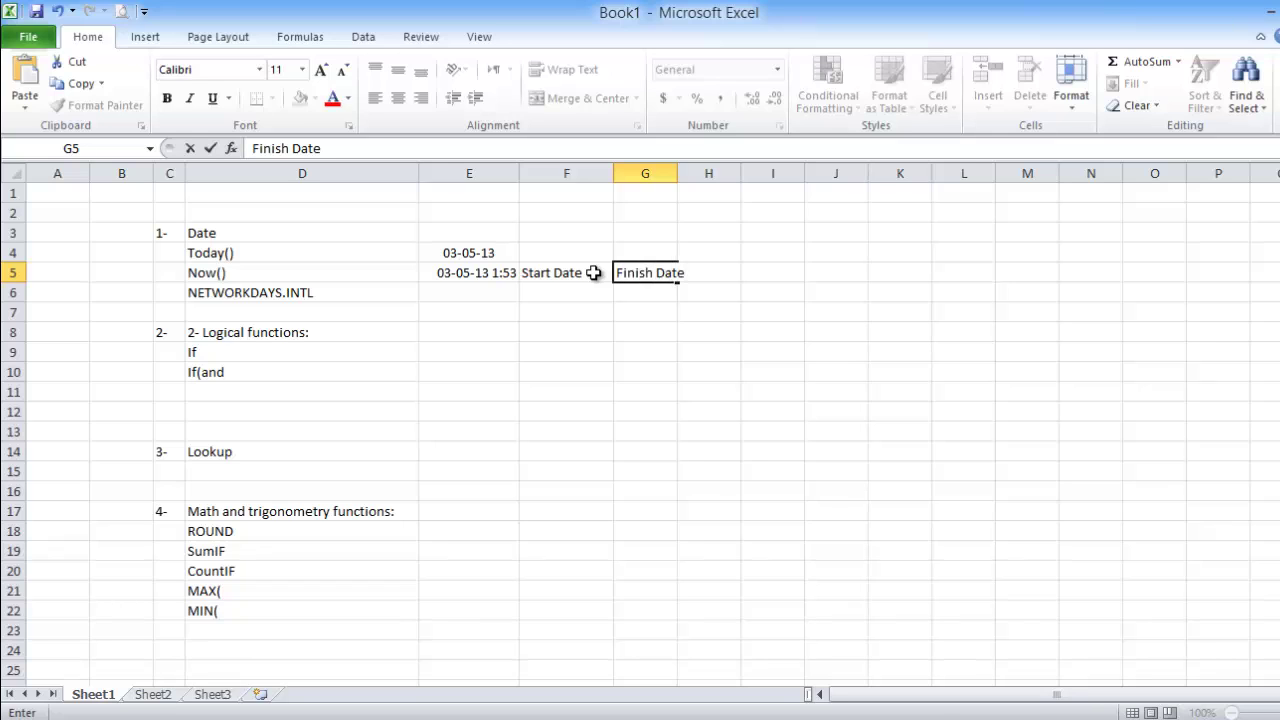
key(Tab)
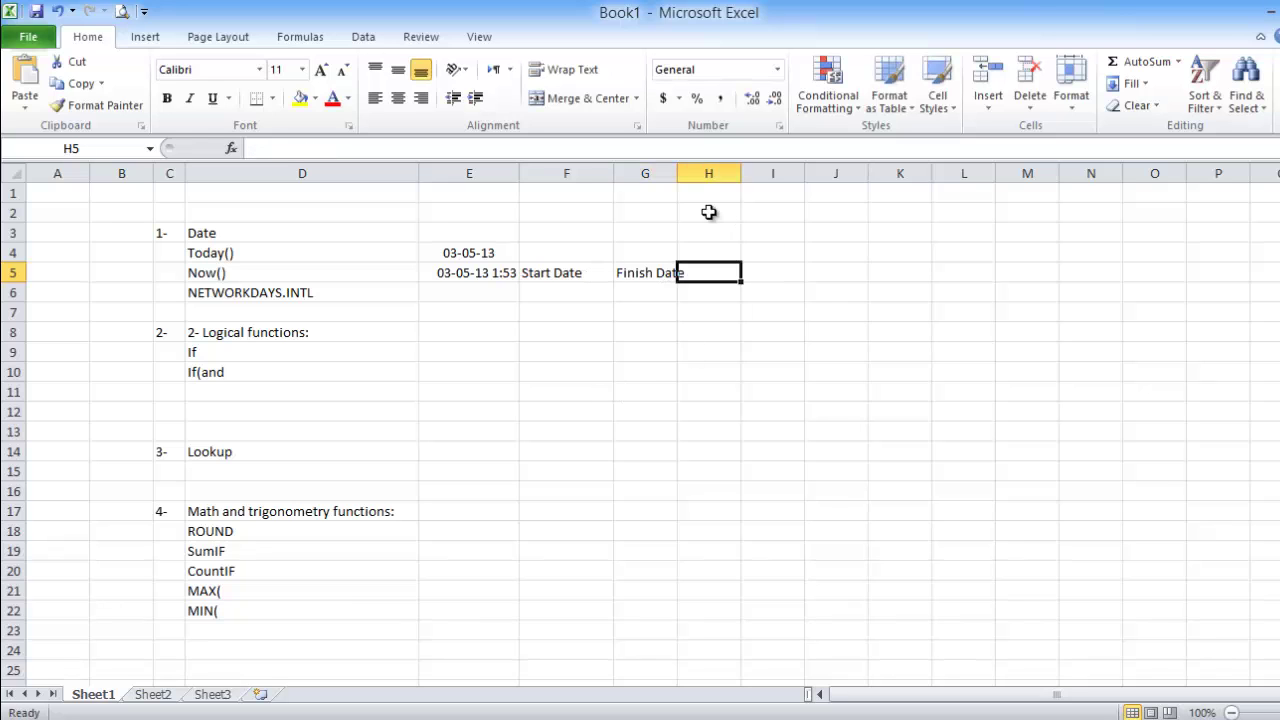
drag(678, 170, 810, 174)
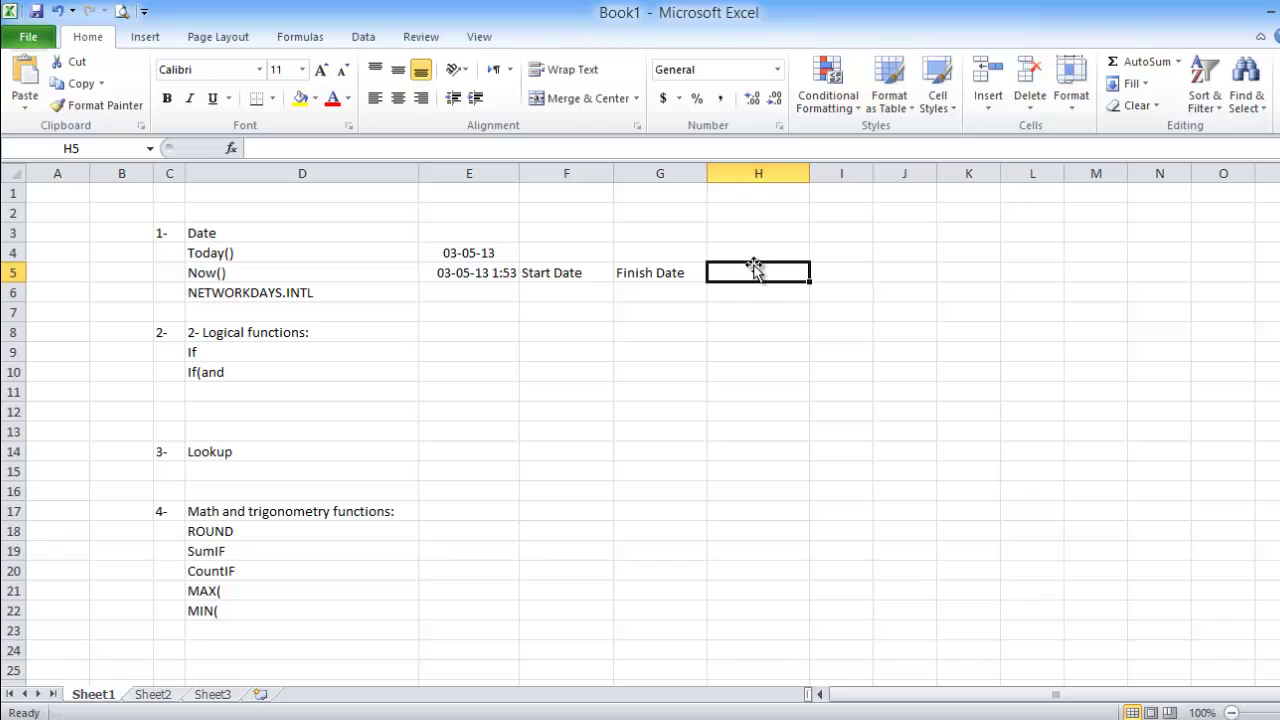
text(Holidays)
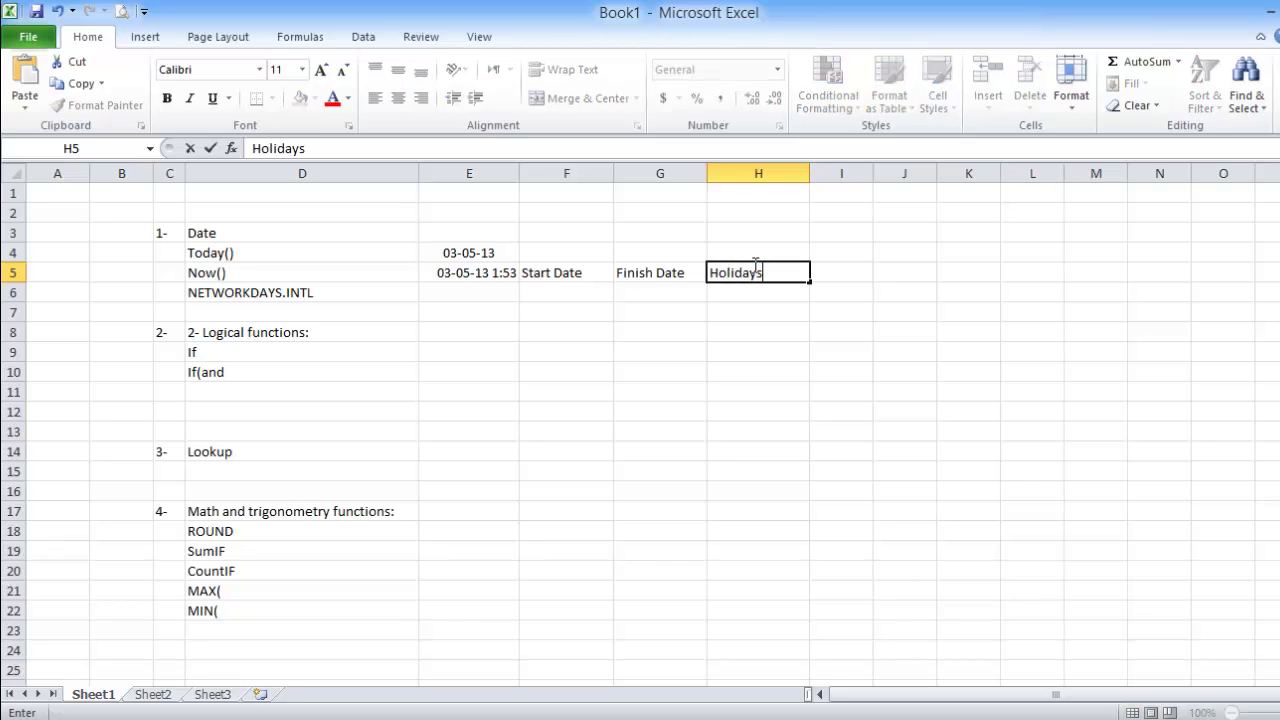
key(Return)
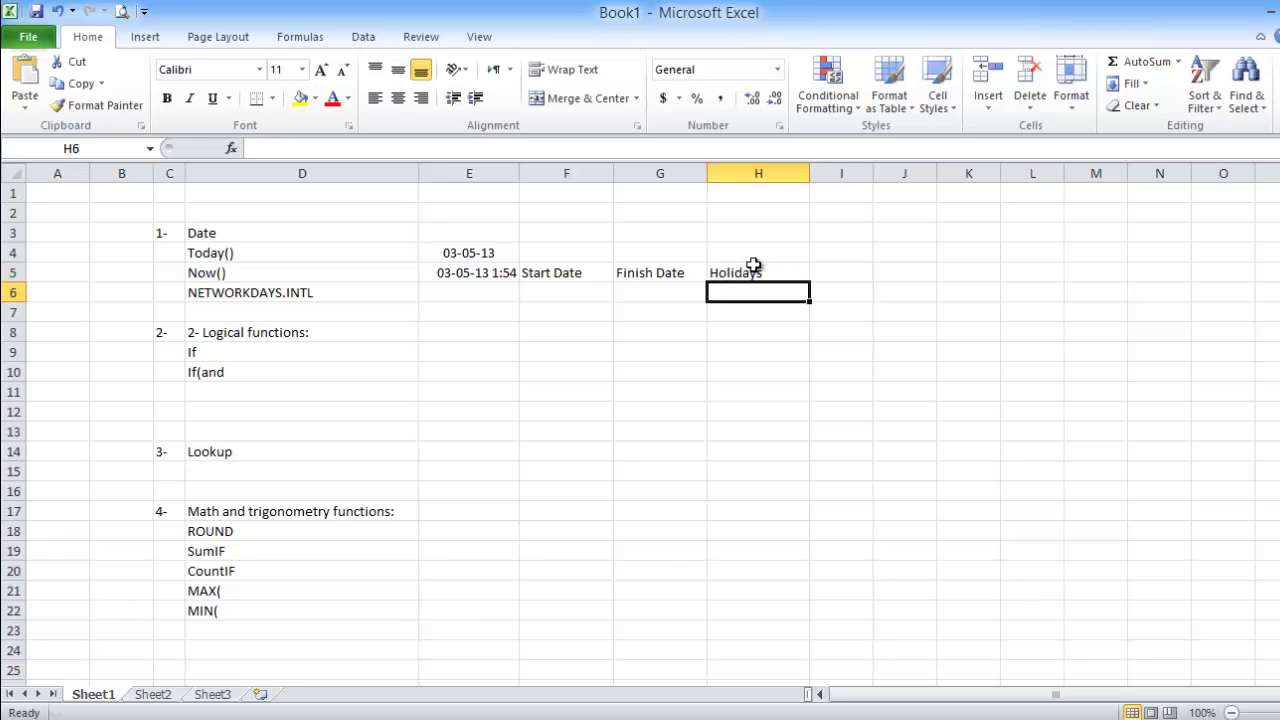
click(549, 290)
- Enter start date 1/1/13 in F6 and finish date 30/3/13 in G6
text(1/1)
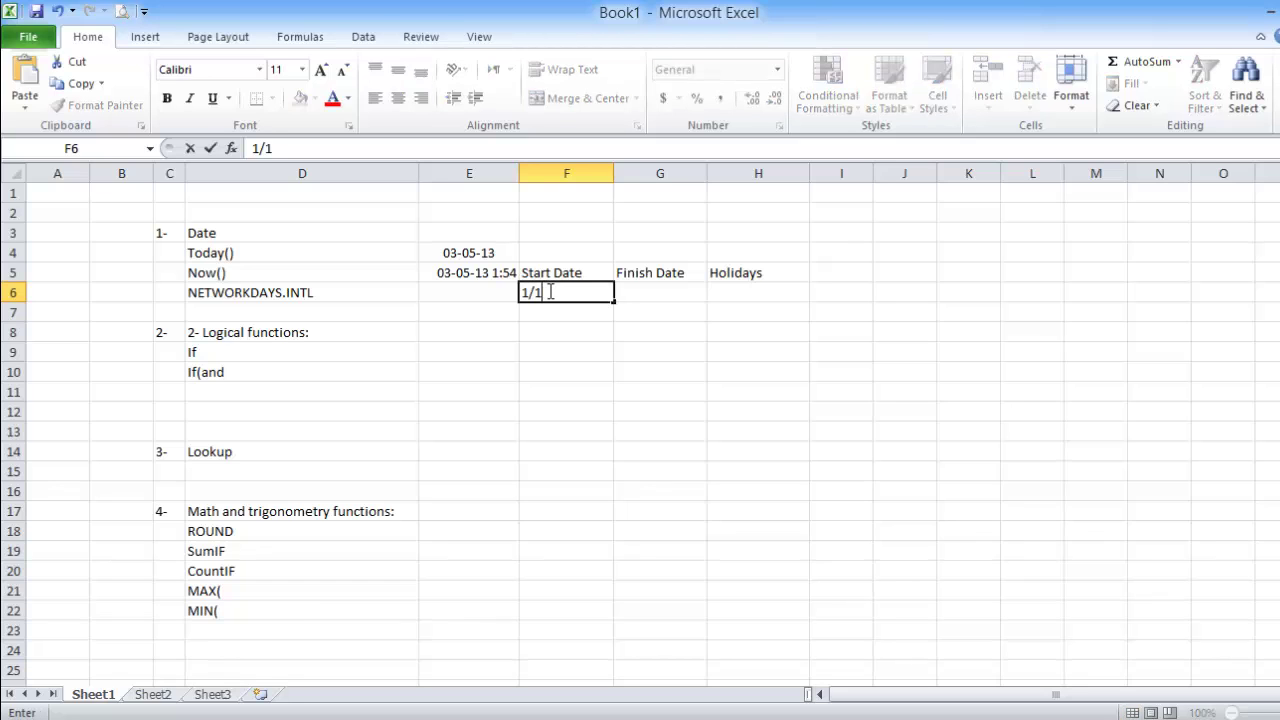
text(/13)
key(Return)
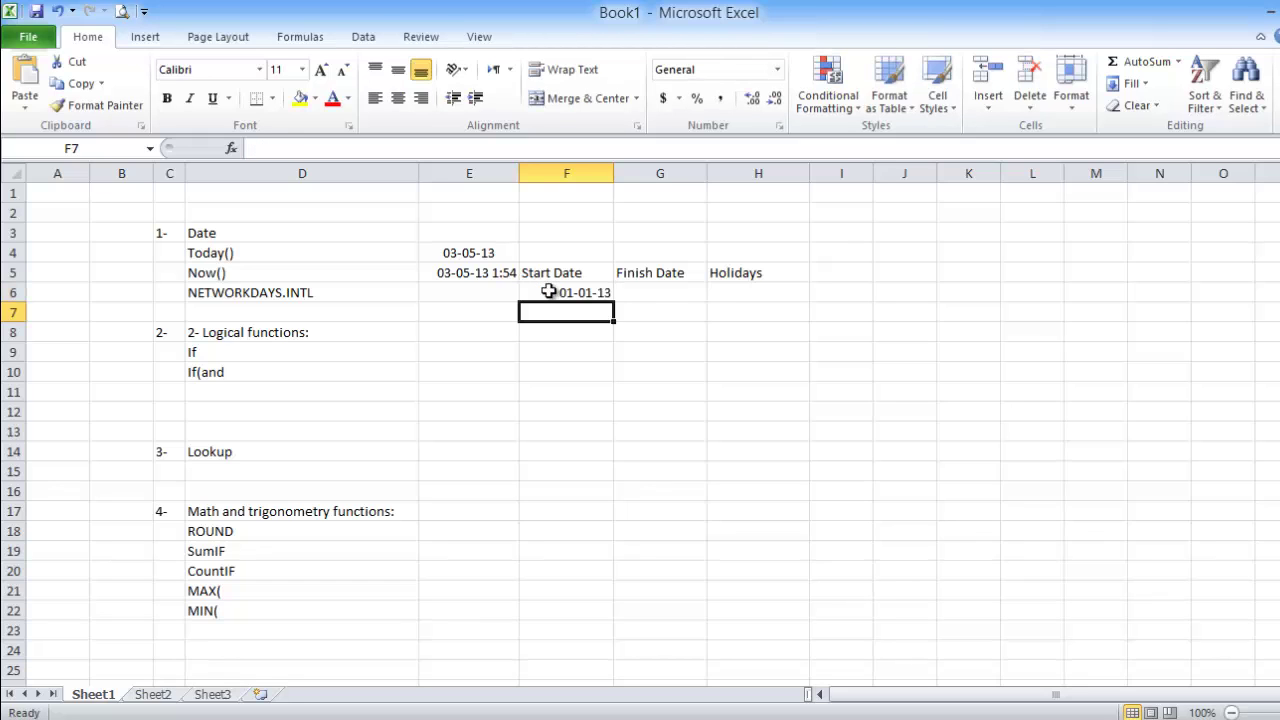
click(677, 295)
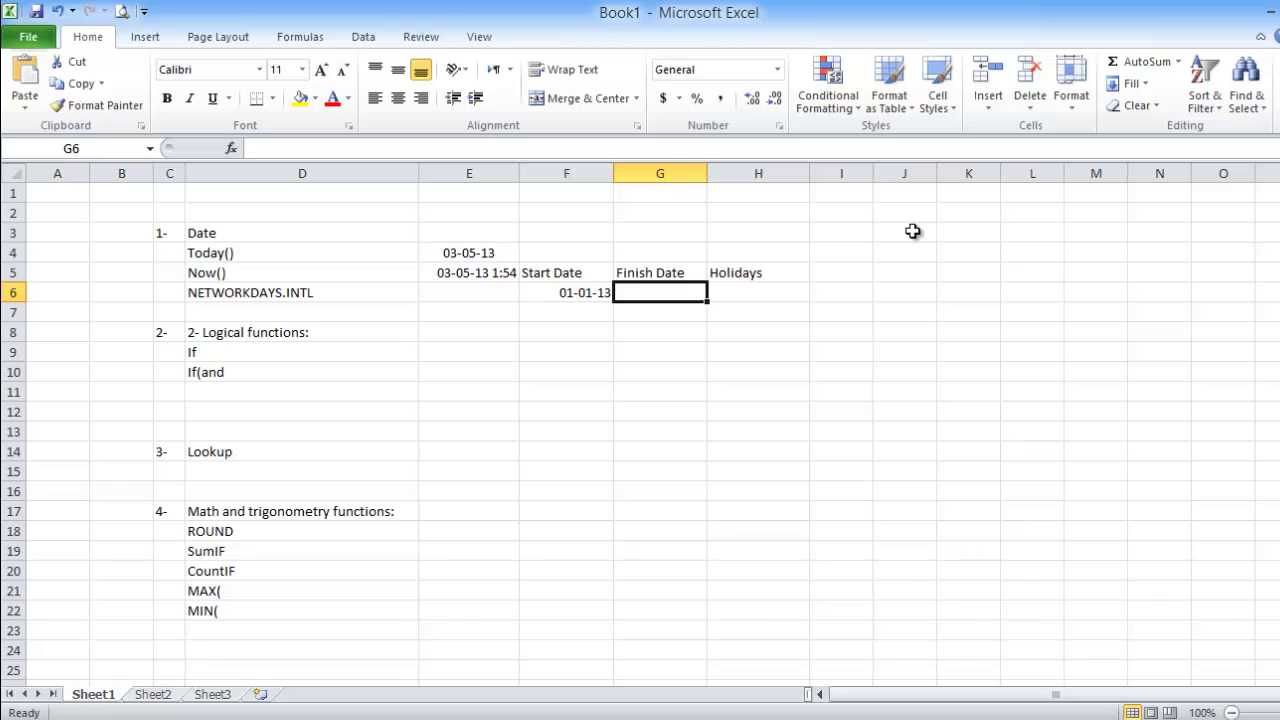
text(30)
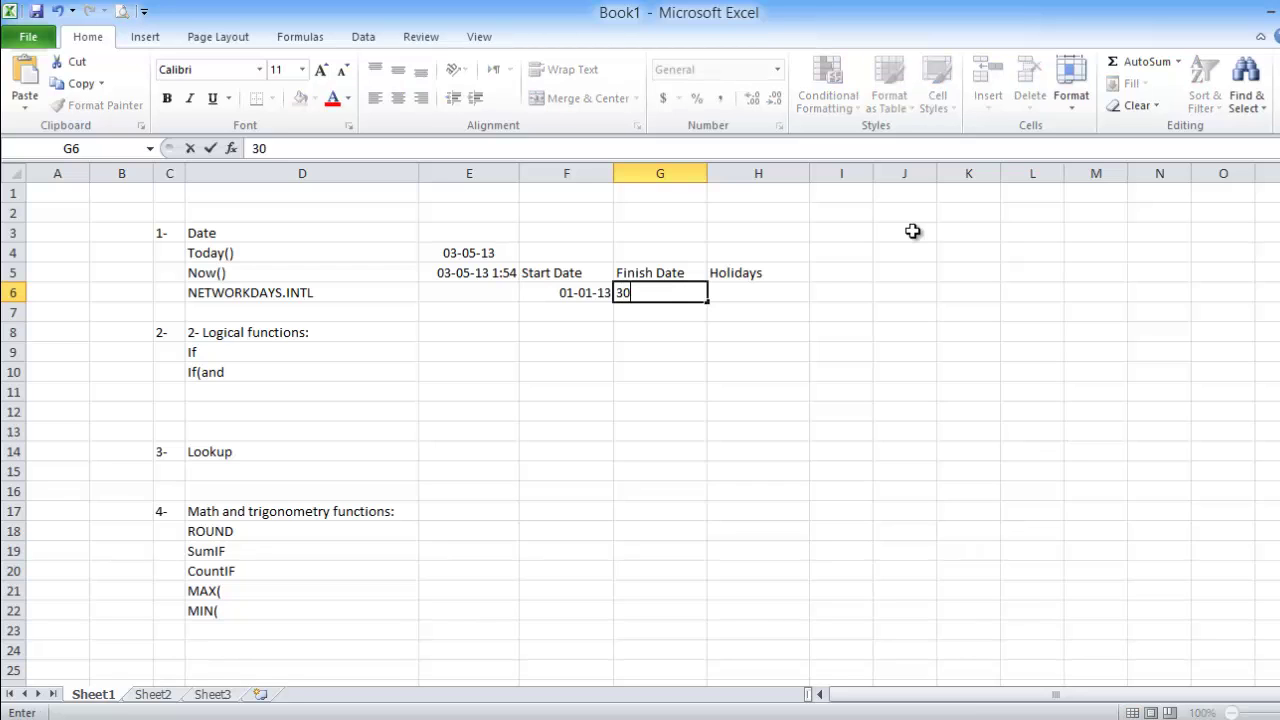
text(/3/13)
key(Return)
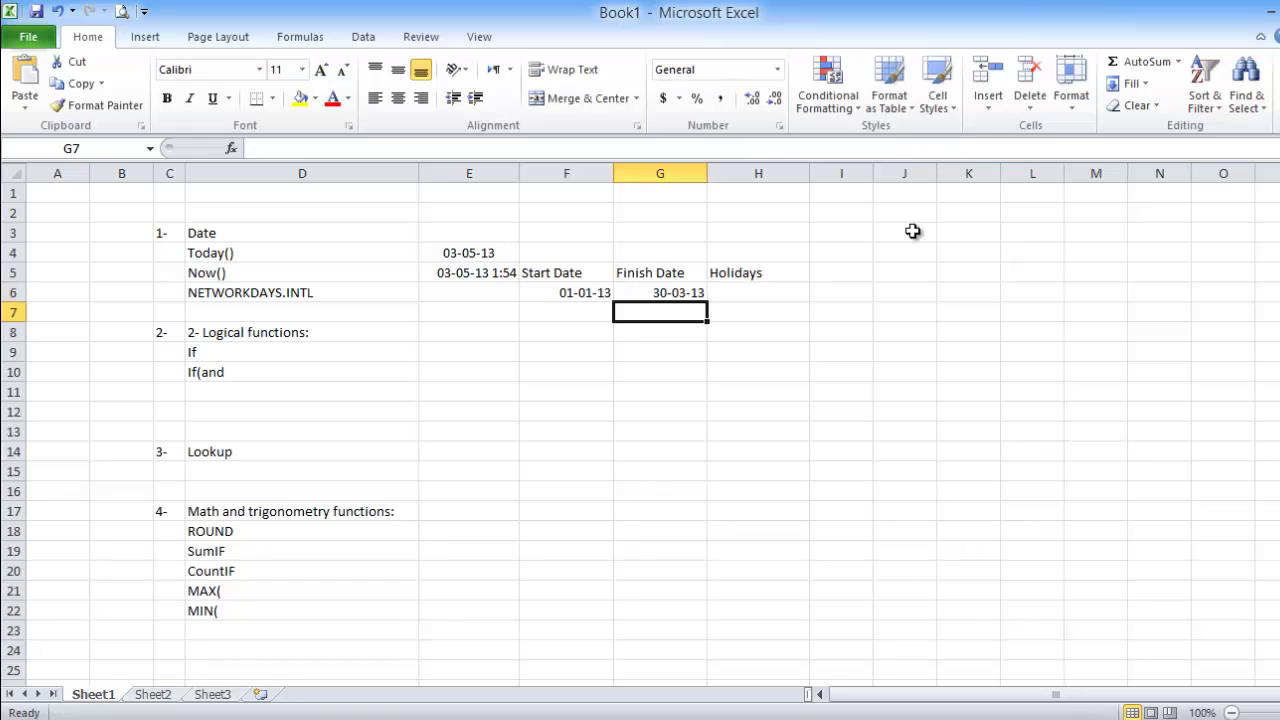
- List the holidays 2/1 and 25/2 in H6 and H7
click(760, 294)
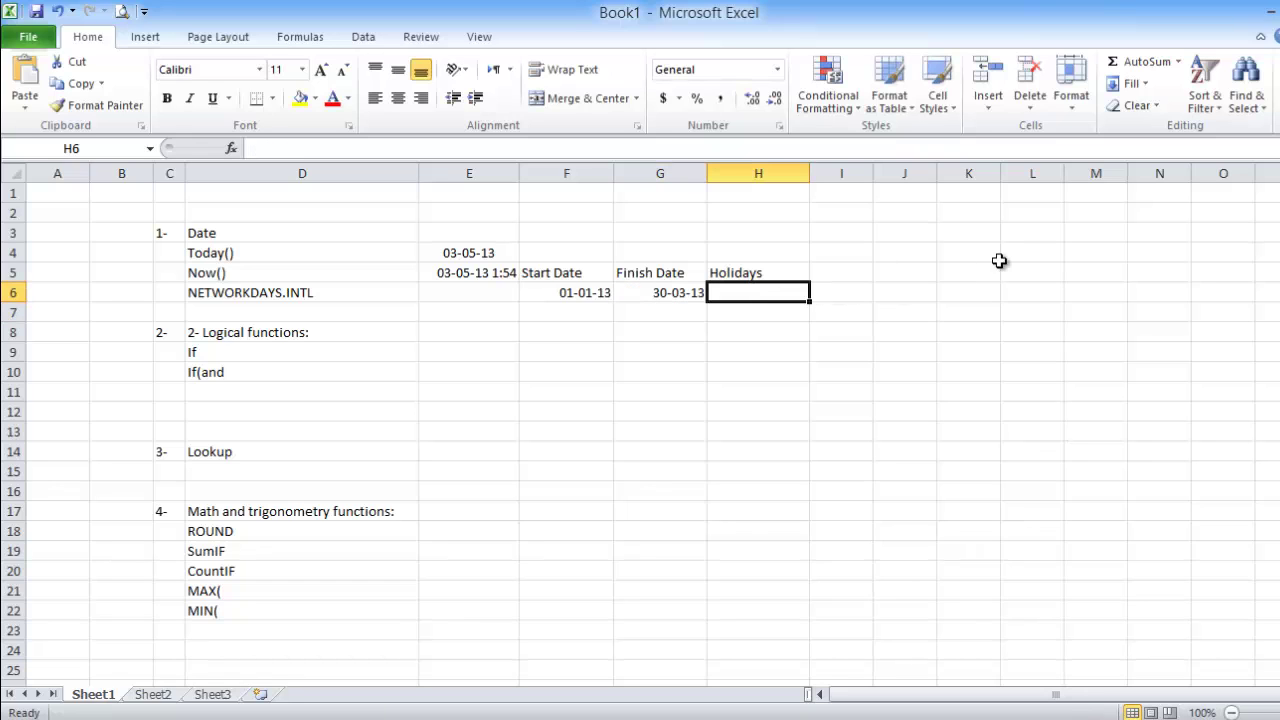
text(2/1)
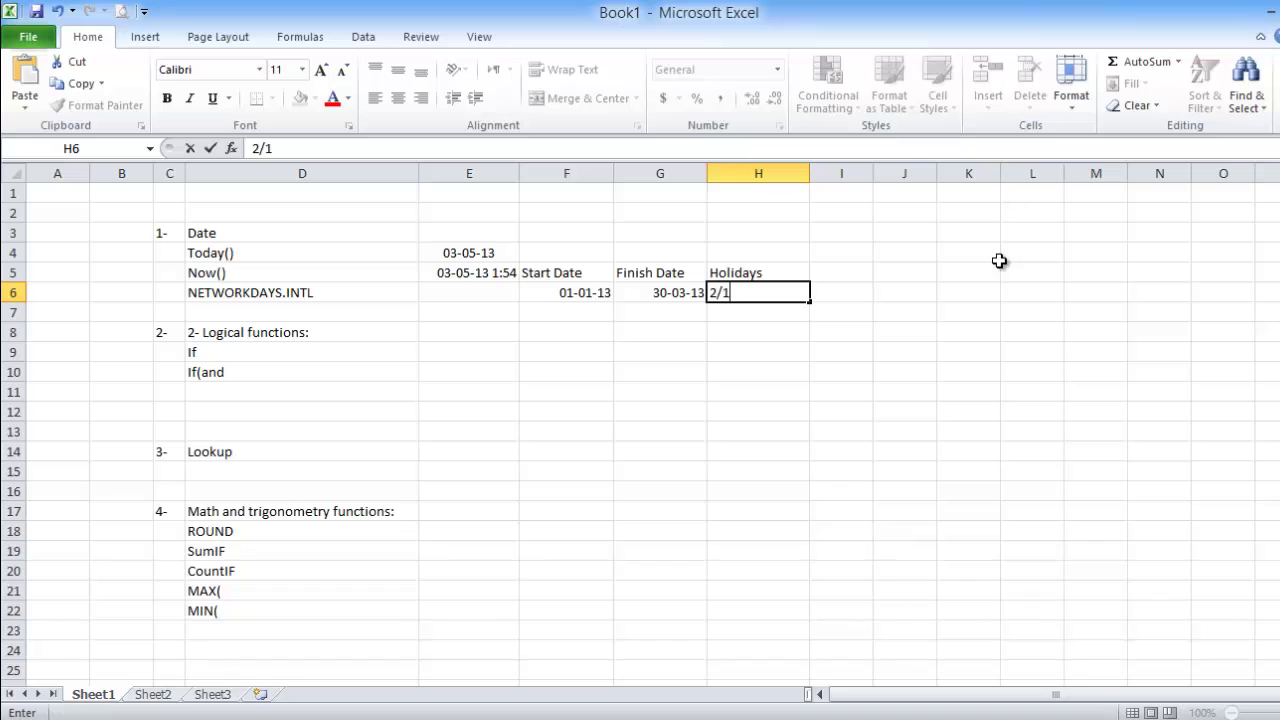
key(Return)
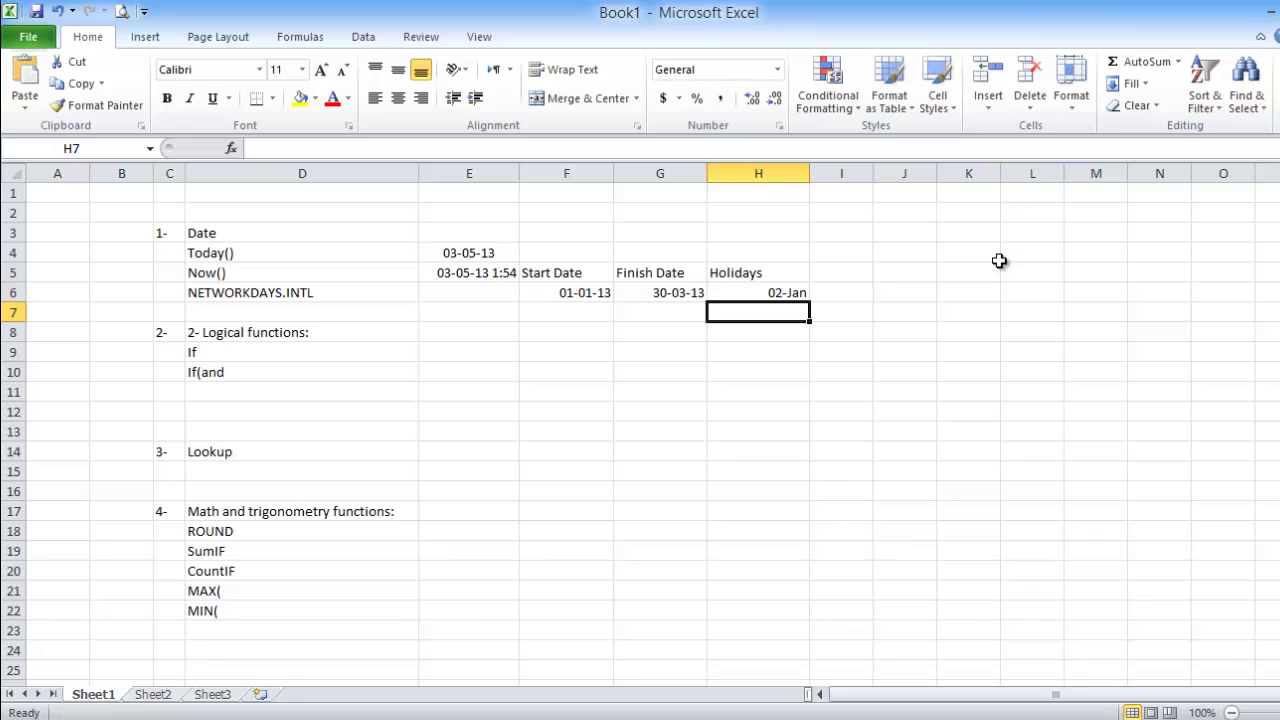
text(25/)
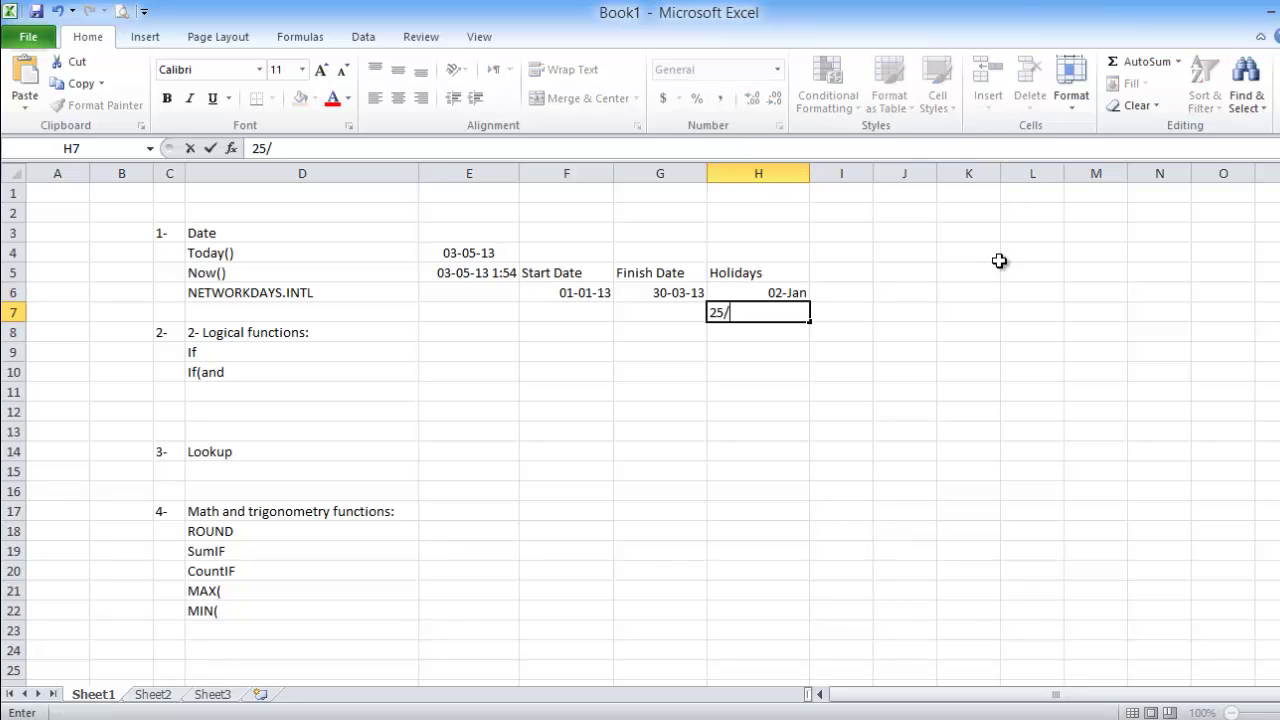
text(2)
key(Return)
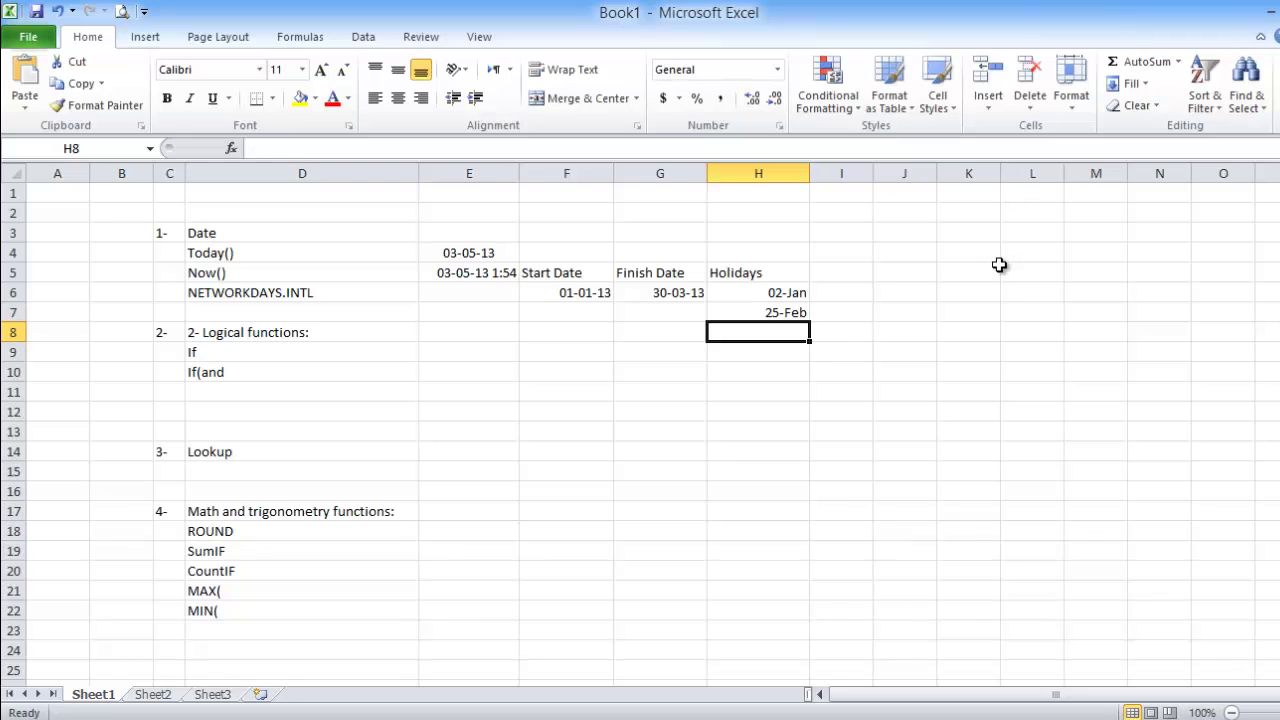
- Check the stored full dates behind each entry and mark H6:H15 as the holiday range
click(565, 294)
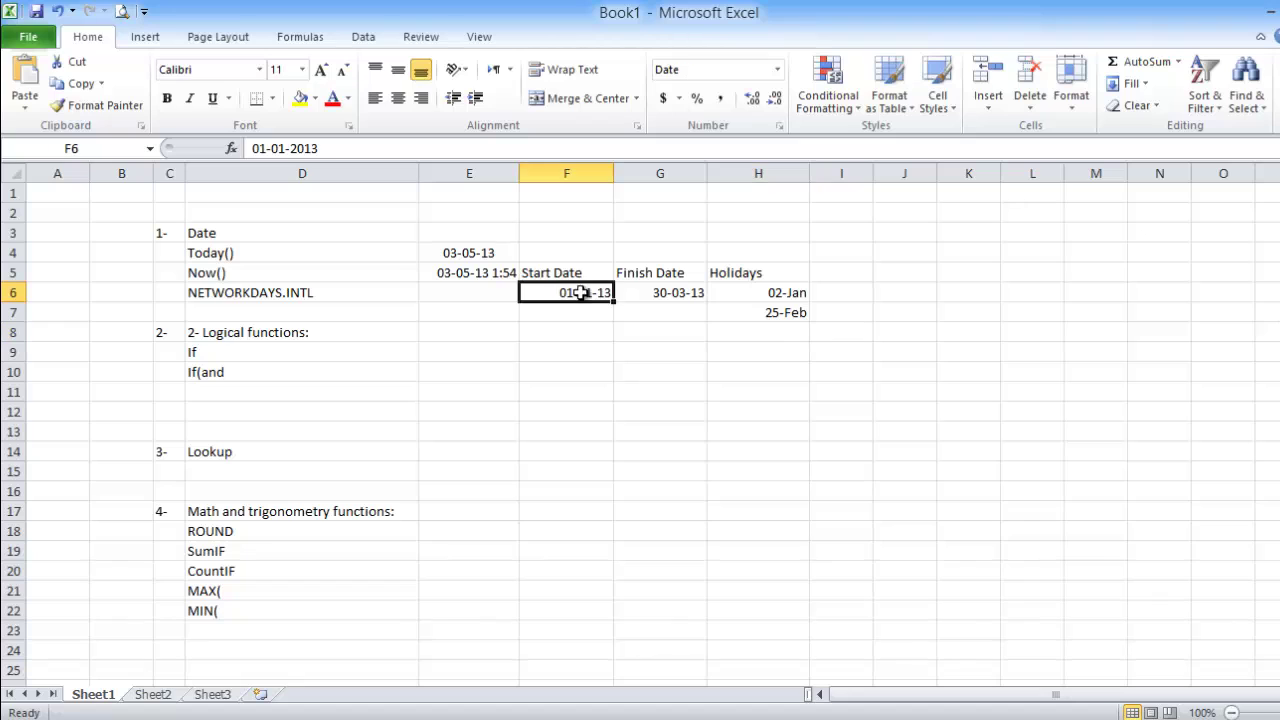
click(662, 293)
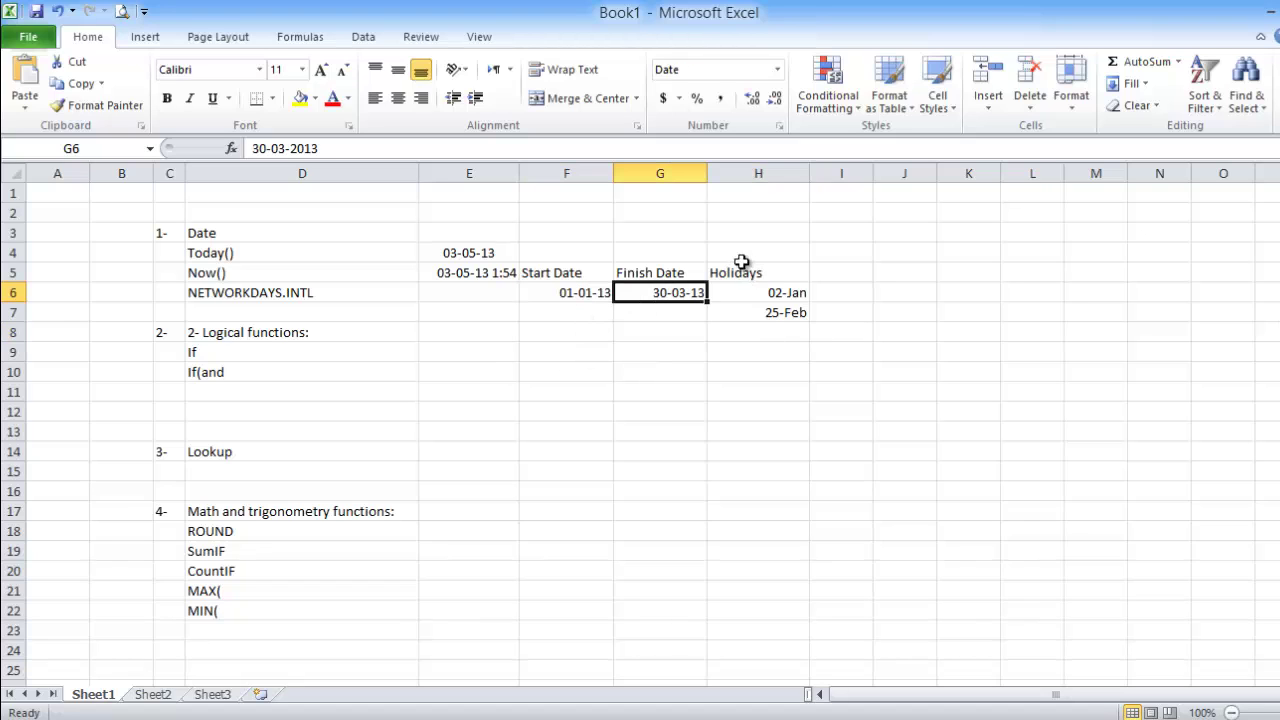
click(760, 292)
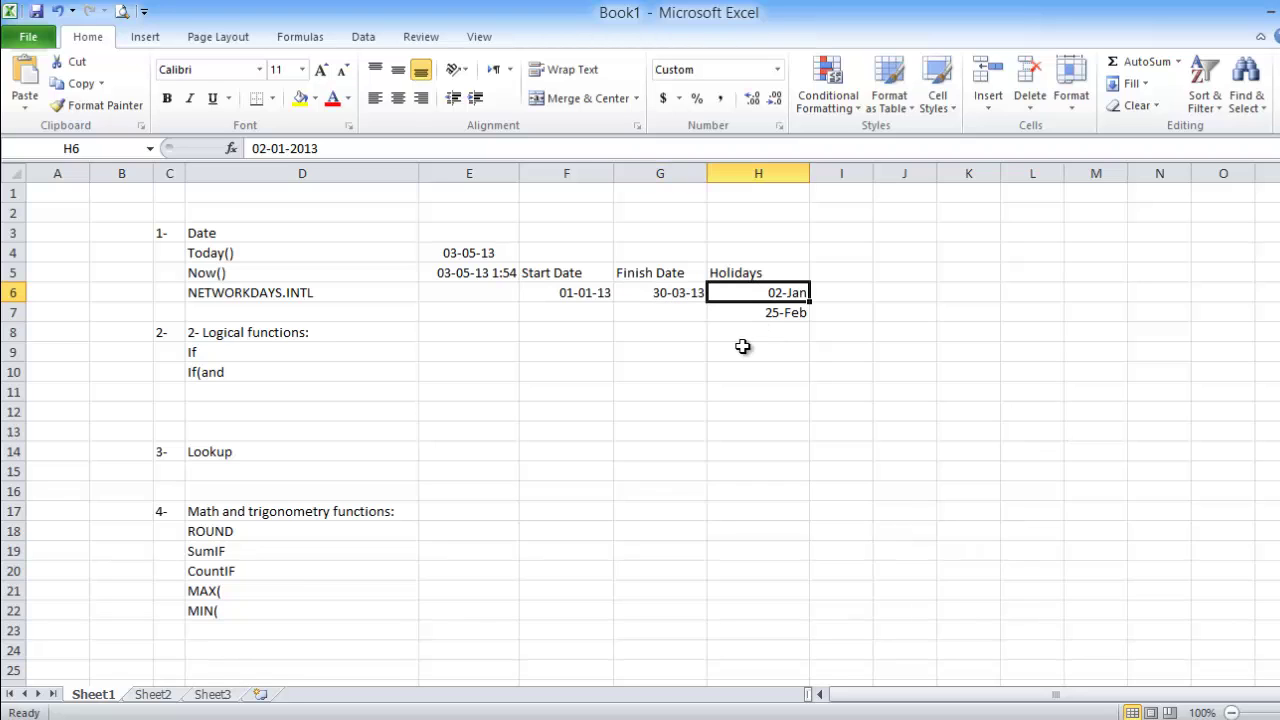
click(755, 316)
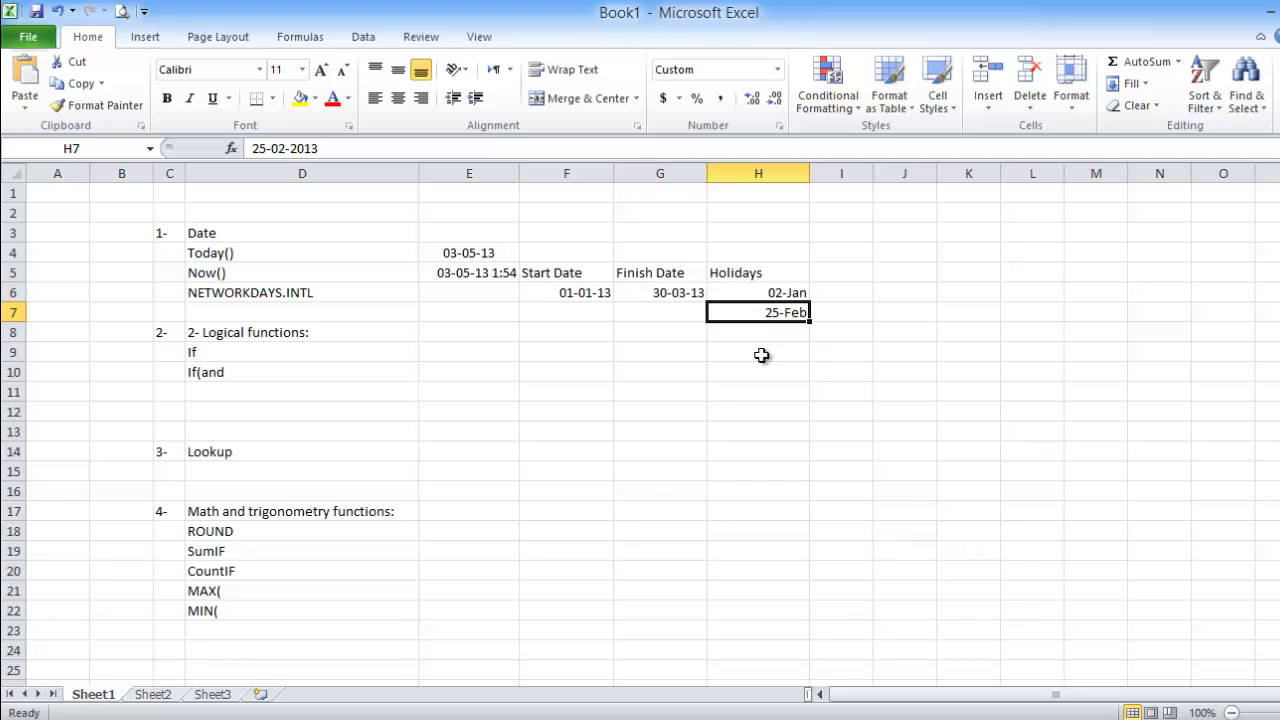
mouse_move(774, 292)
mouse_down()
mouse_move(770, 469)
mouse_move(771, 310)
mouse_up()
click(484, 291)
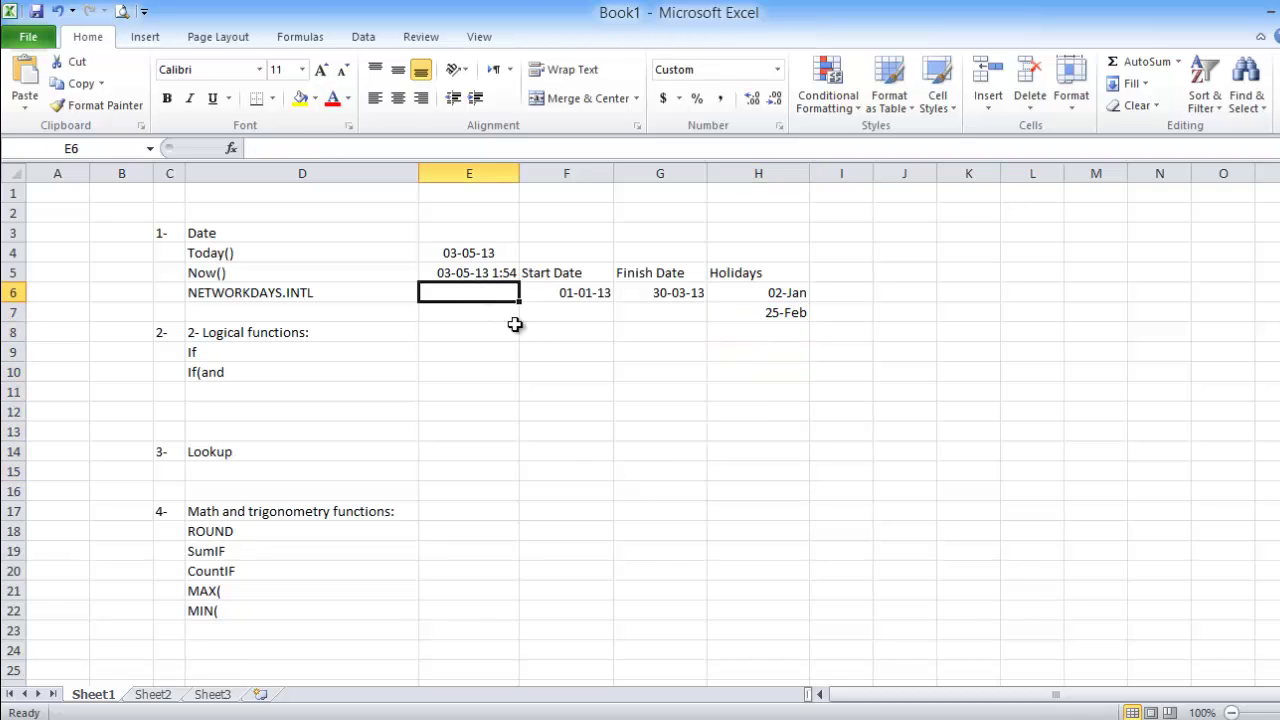
- Start =NETWORKDAYS.INTL in E6 with F6 as start date and G6 as end date
text(=)
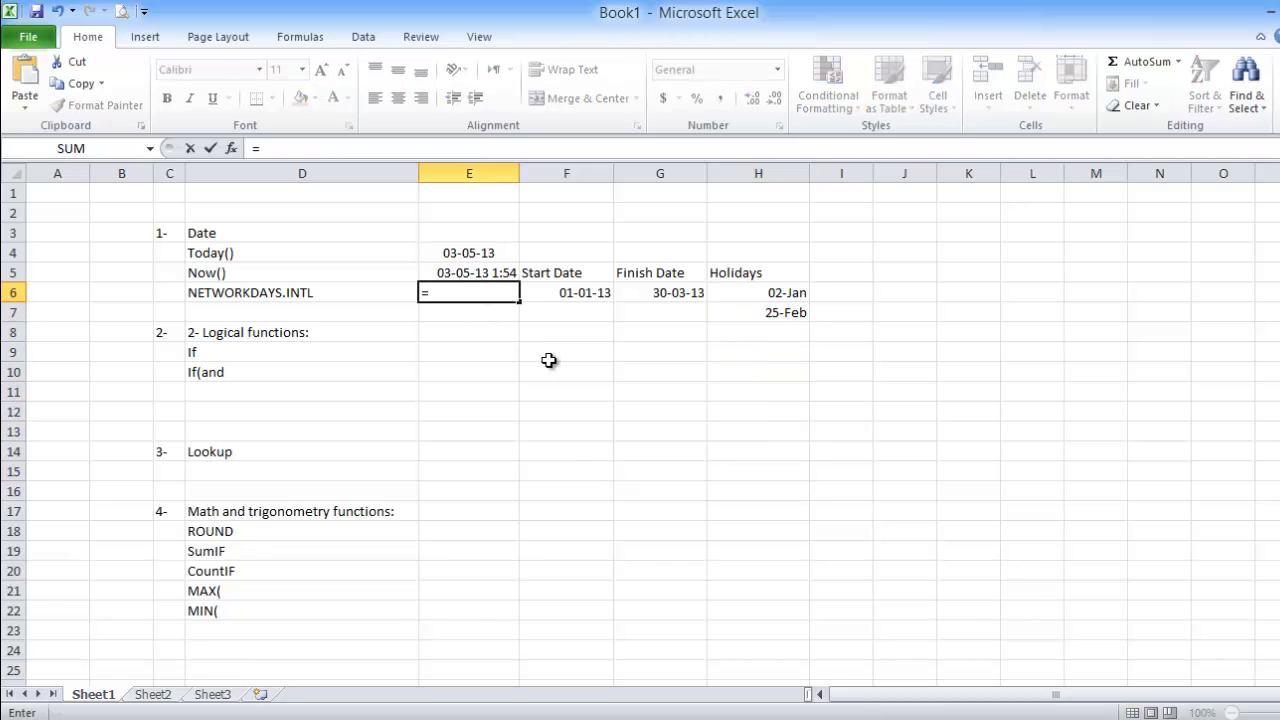
text(net)
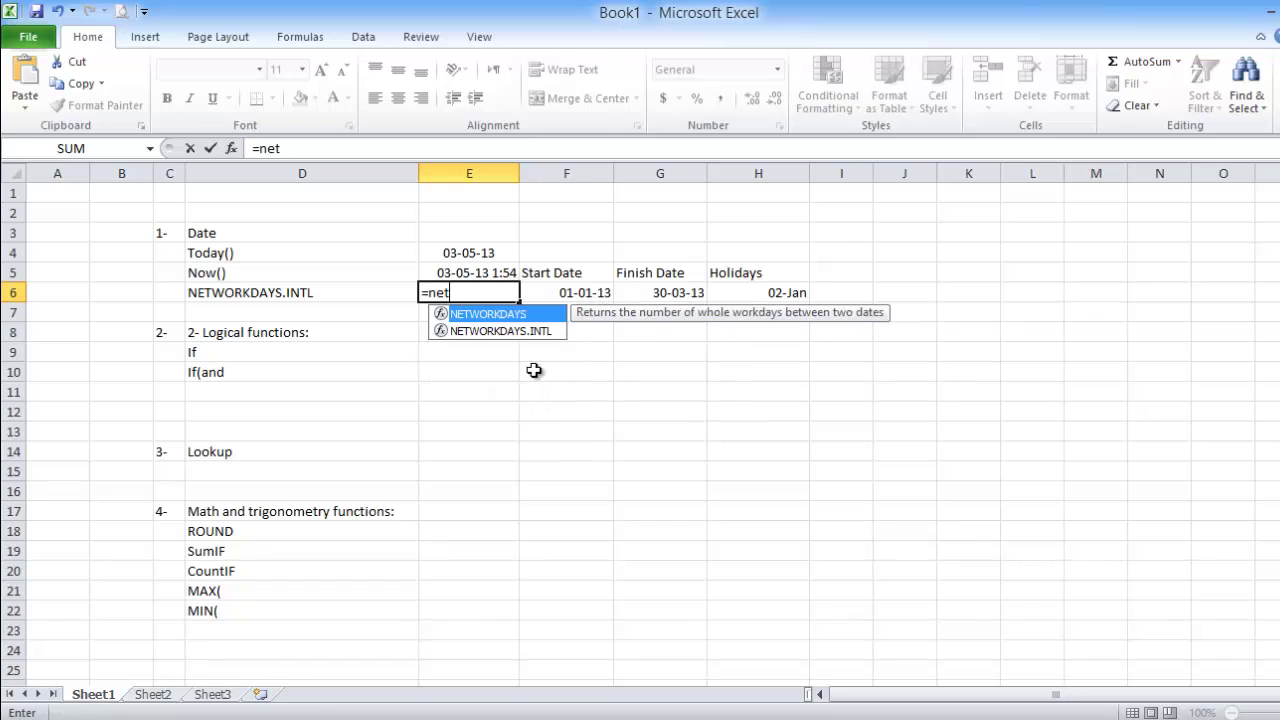
double_click(503, 330)
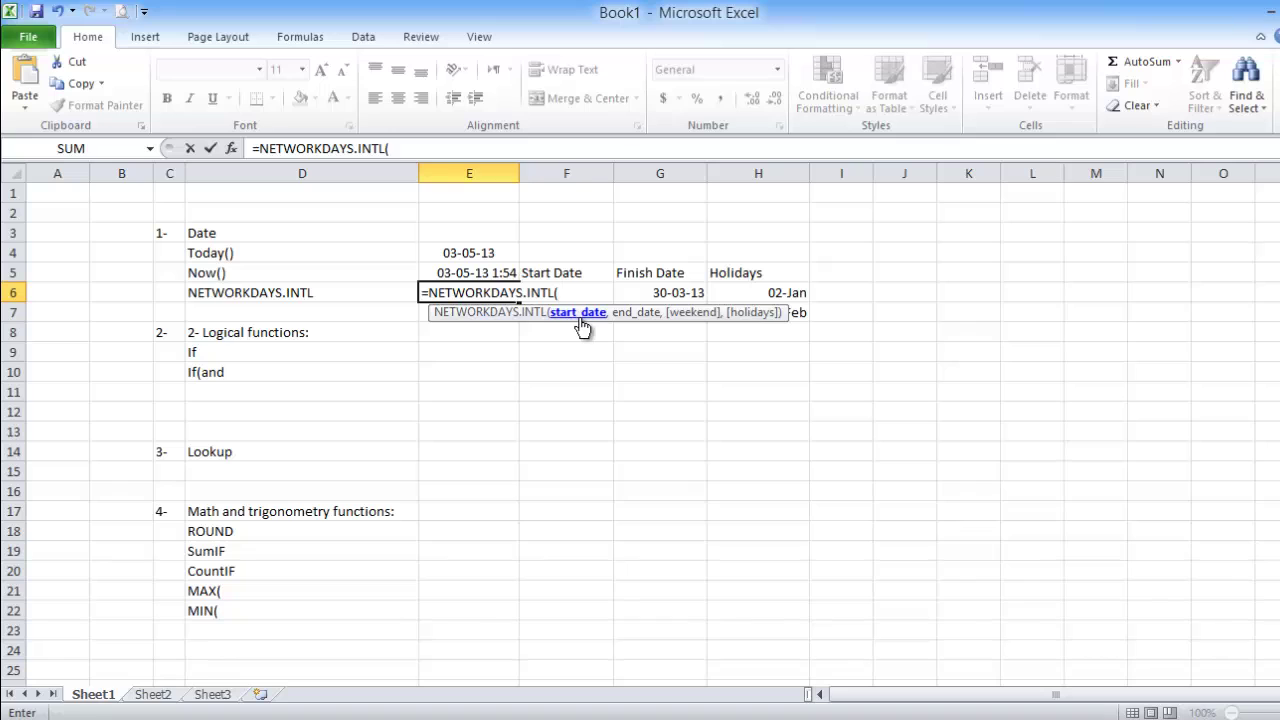
click(404, 148)
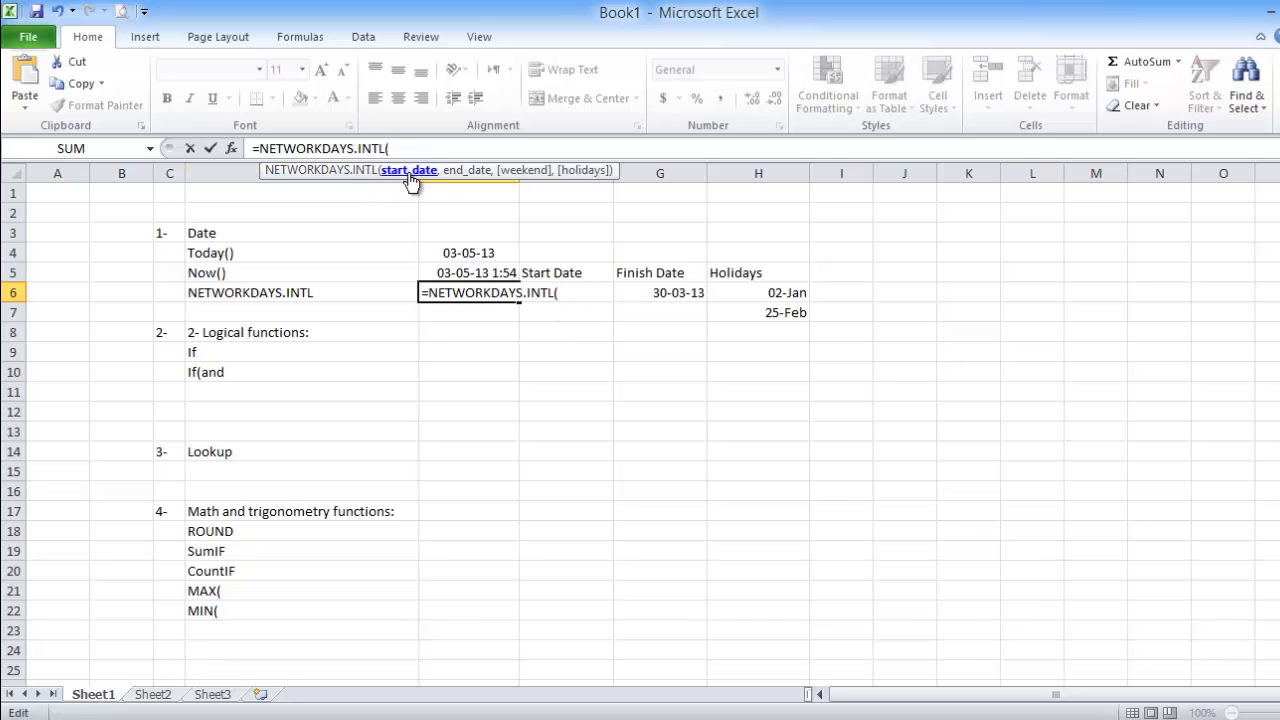
click(586, 273)
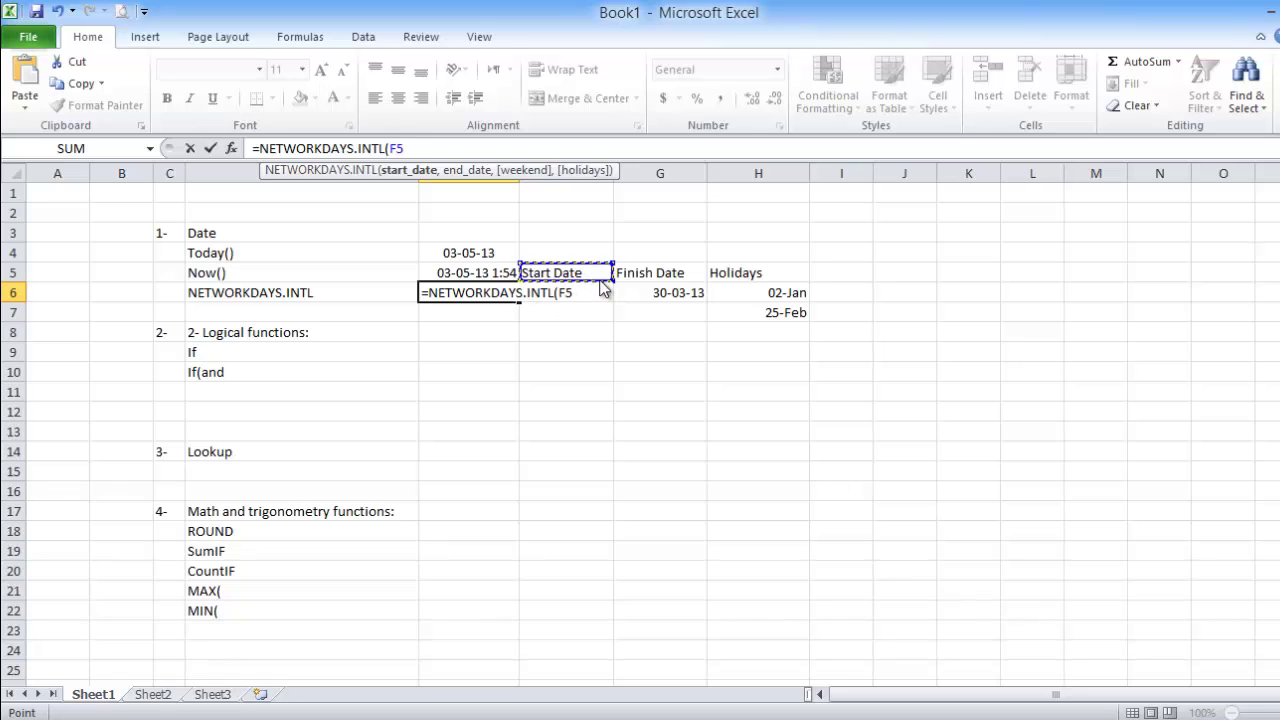
click(600, 310)
click(600, 296)
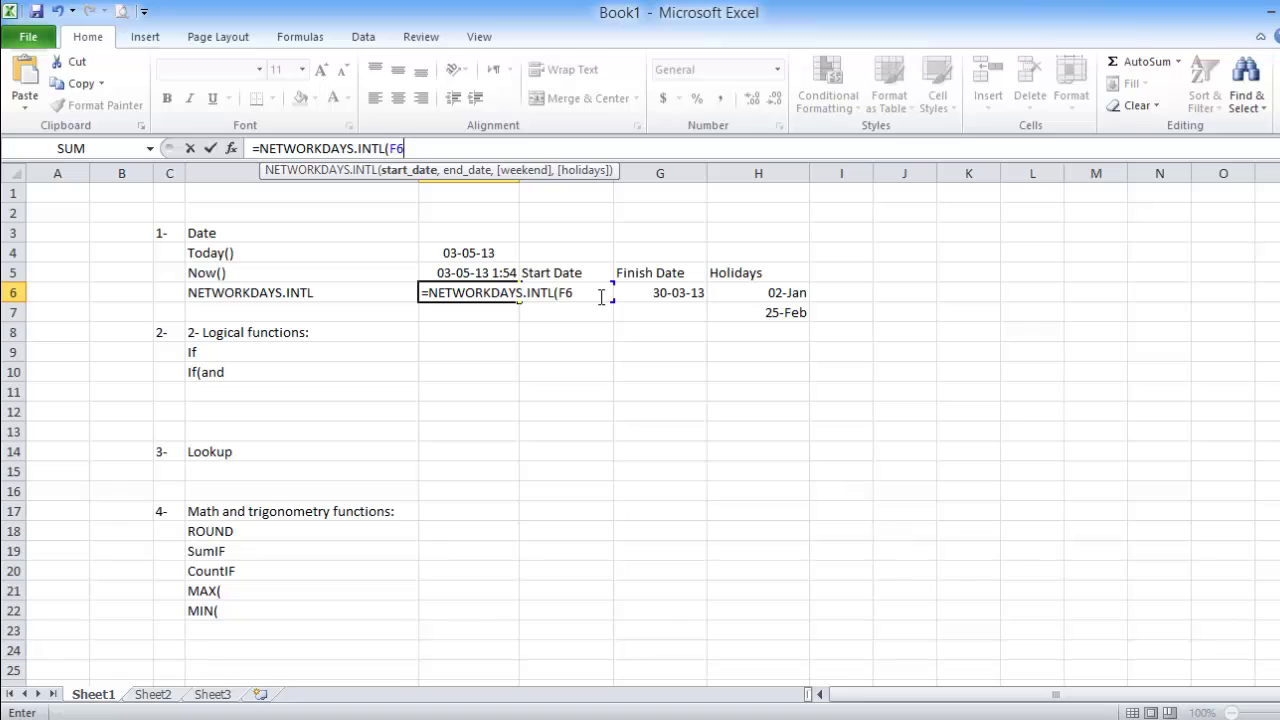
text(,)
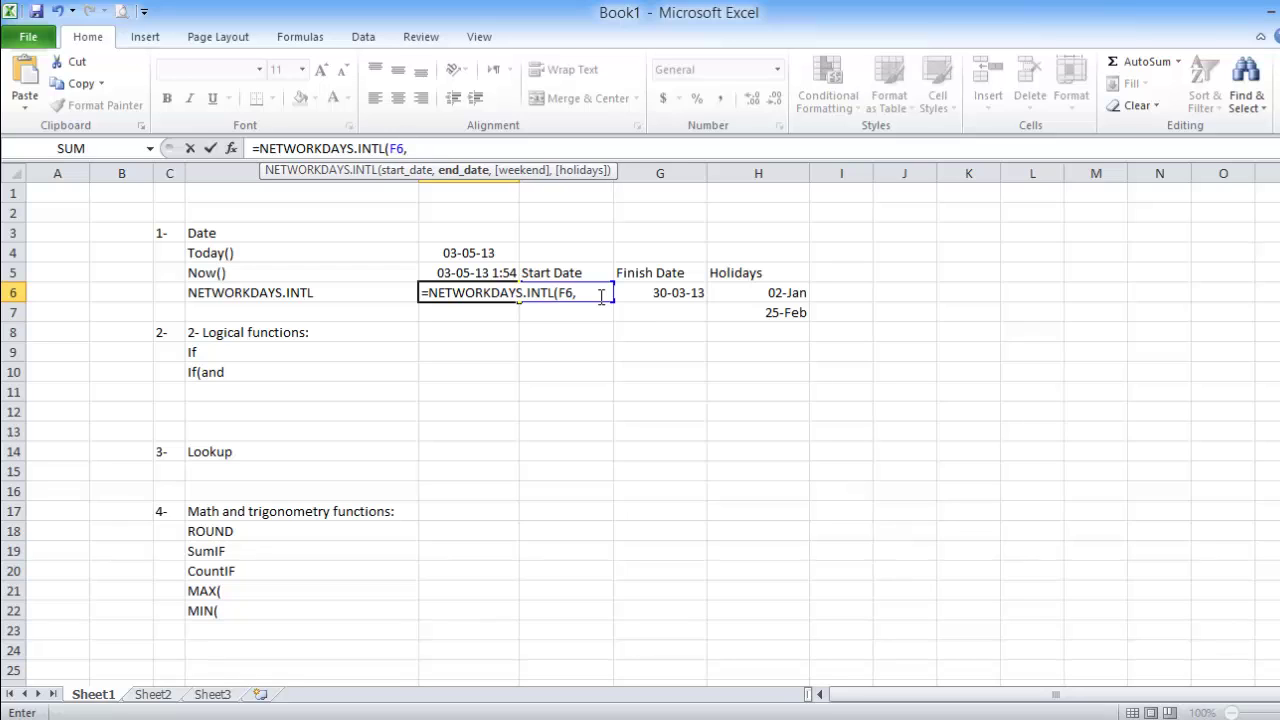
click(662, 294)
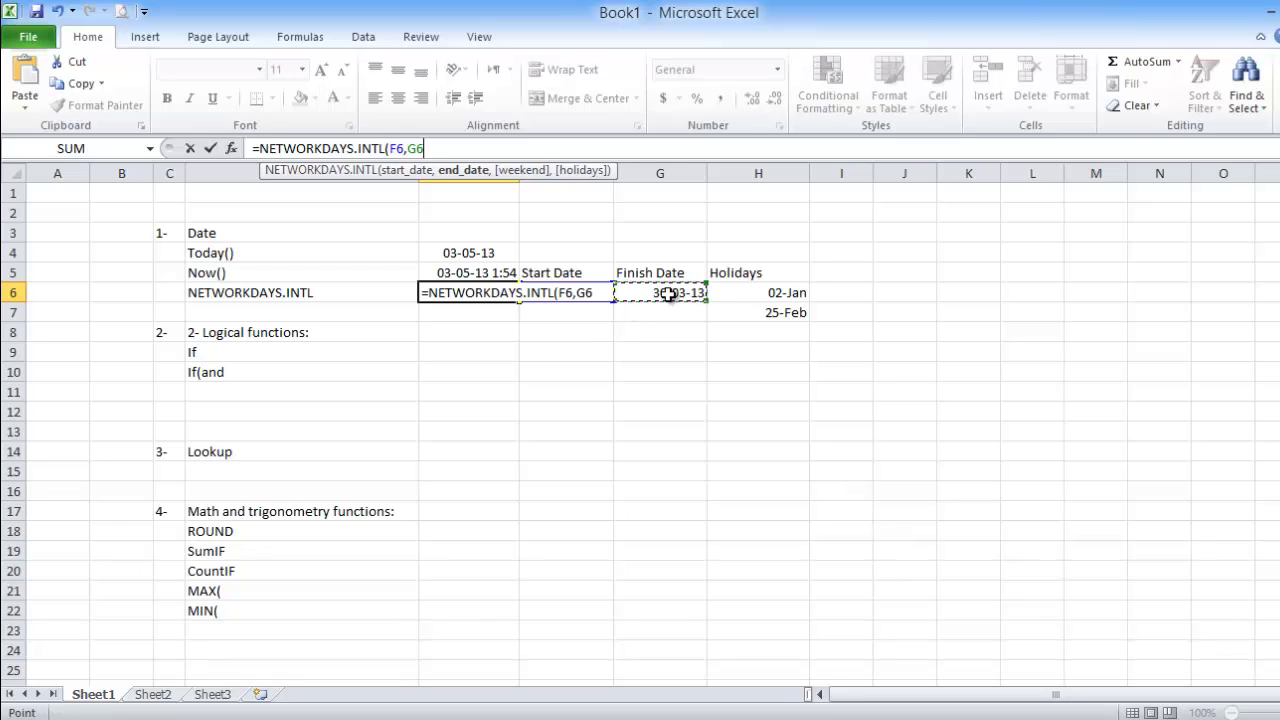
text(,)
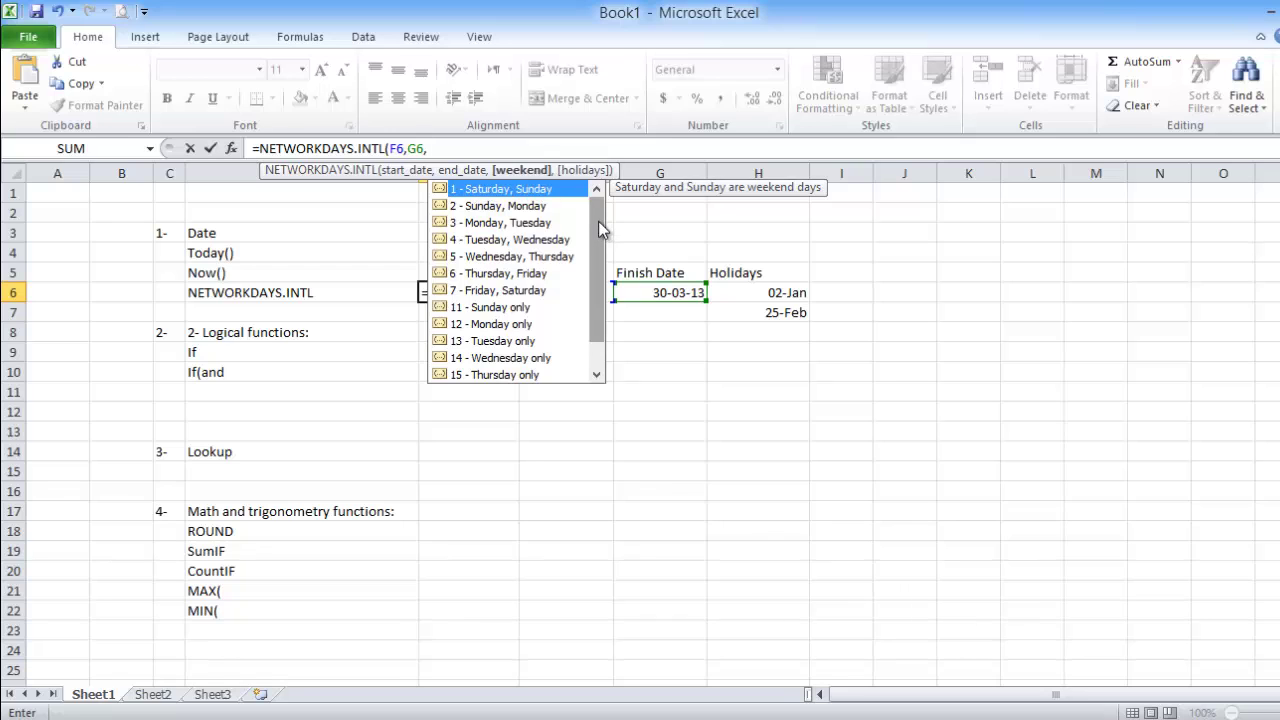
- Add weekend option 16 (Friday only) and holidays H6:H15, giving 74 workdays
drag(598, 228, 594, 300)
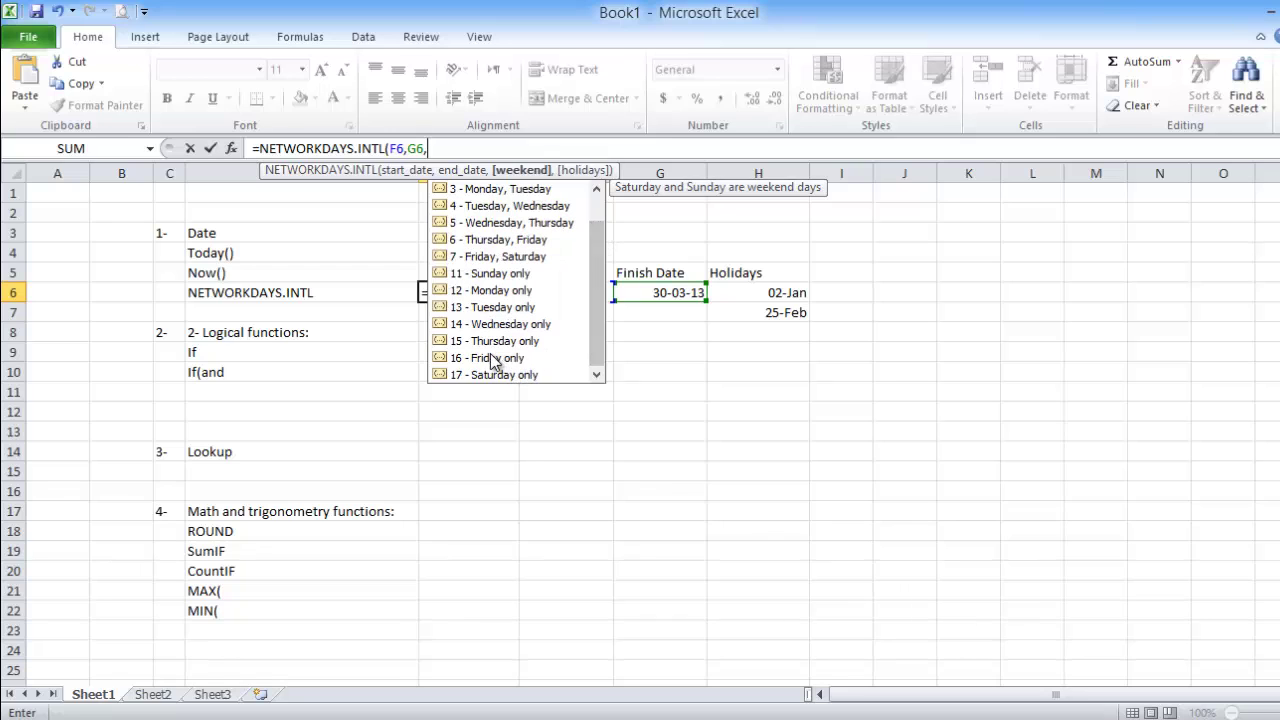
click(476, 360)
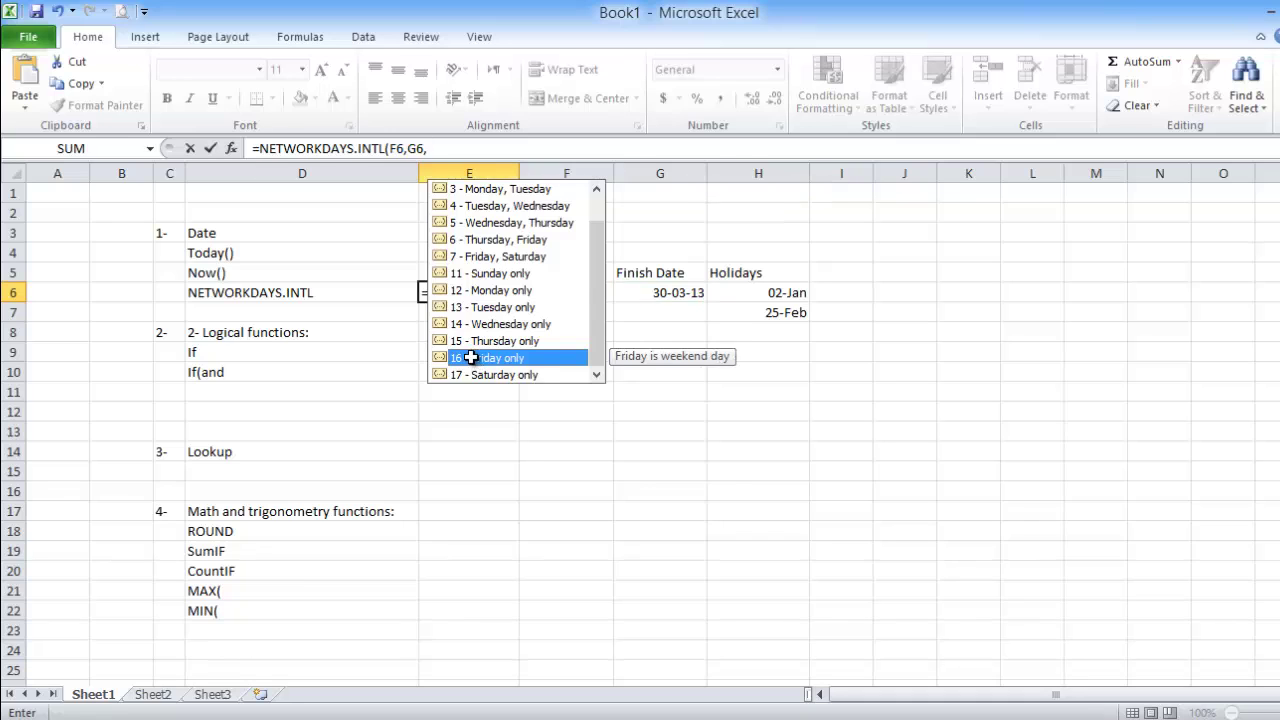
double_click(476, 360)
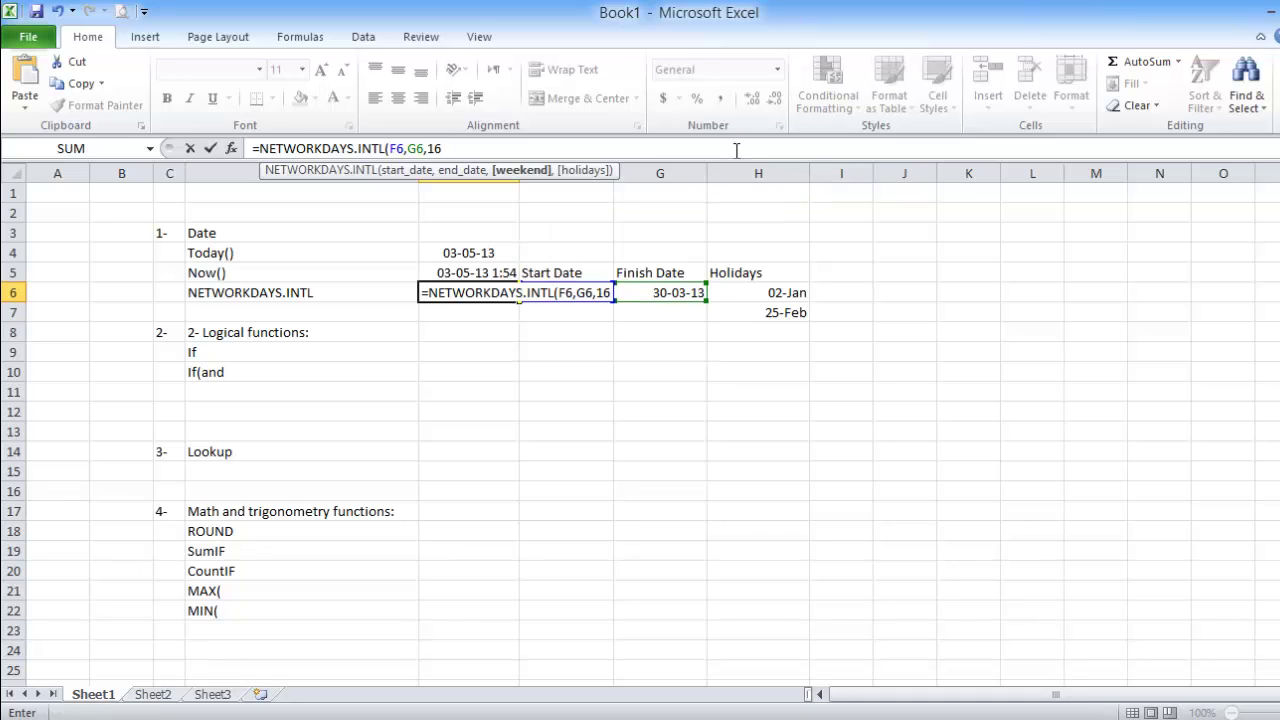
text(,)
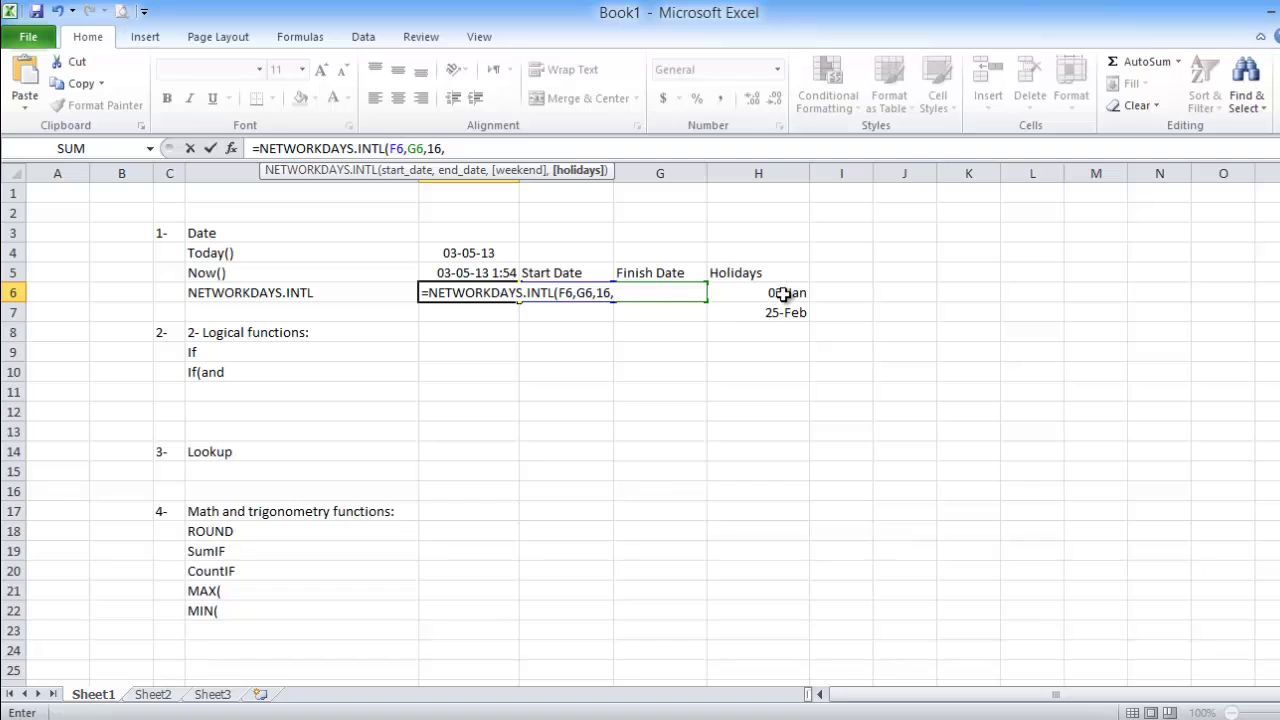
drag(780, 295, 771, 480)
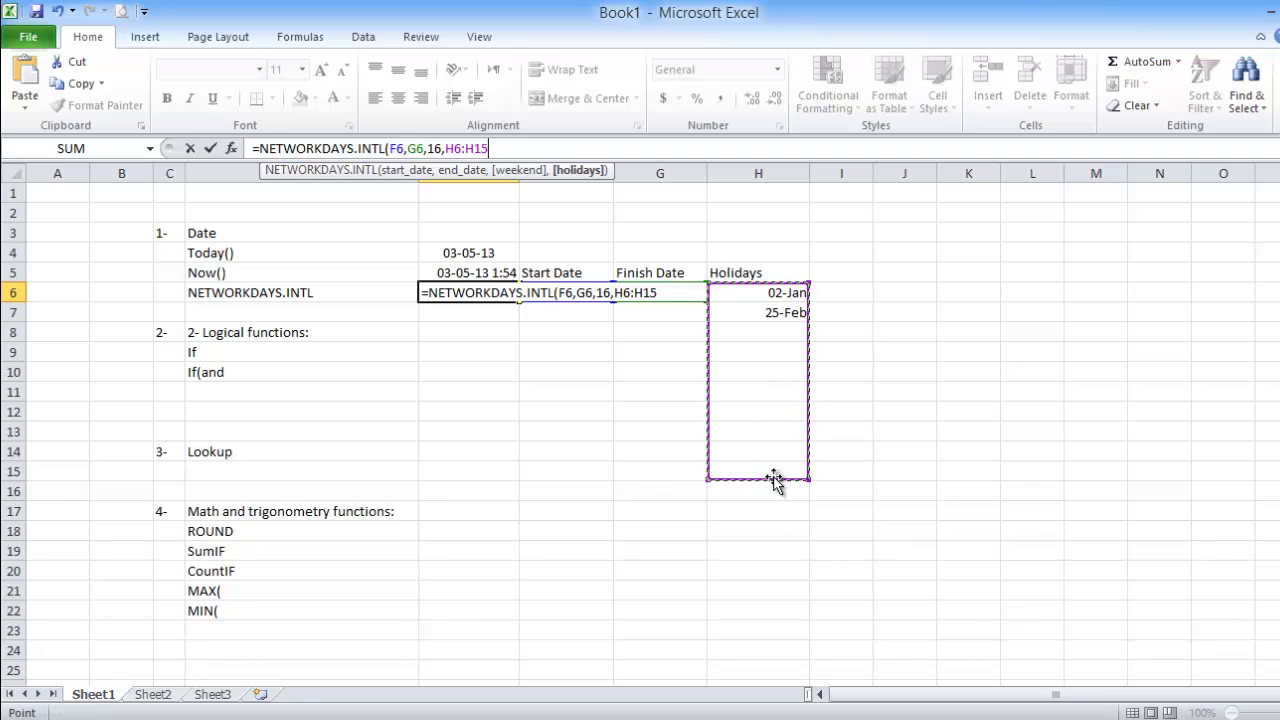
text())
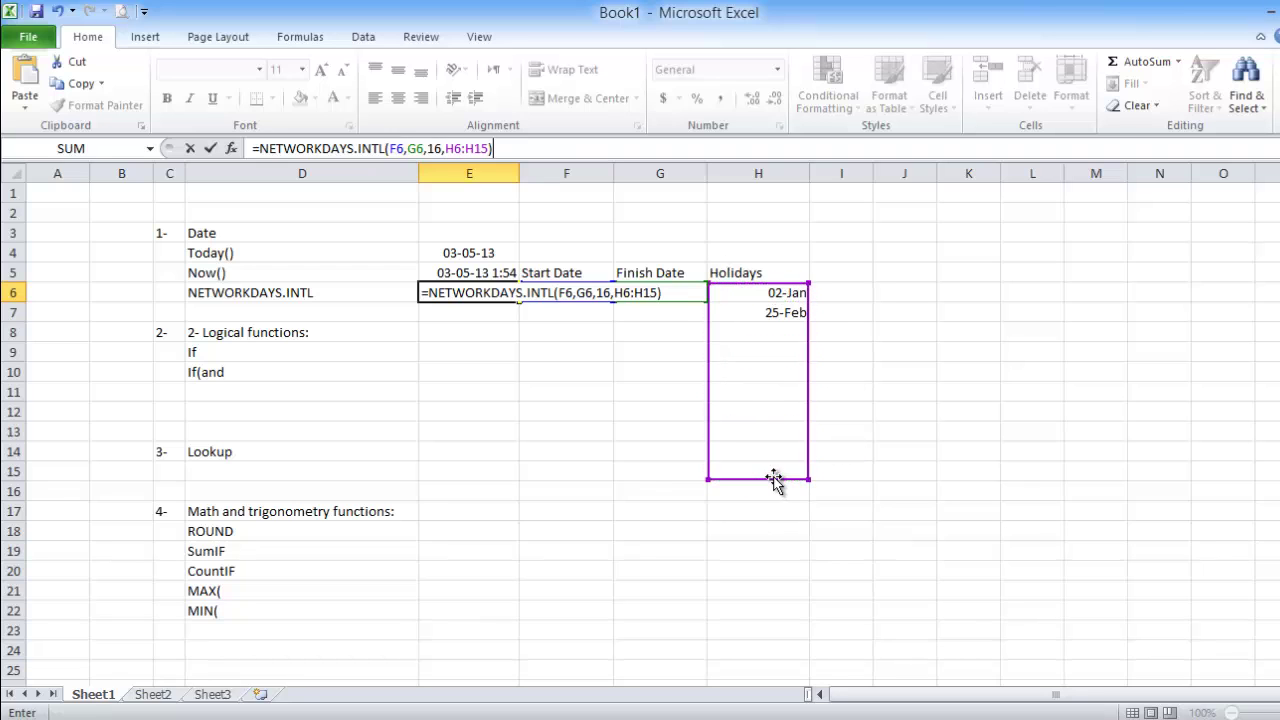
key(Return)
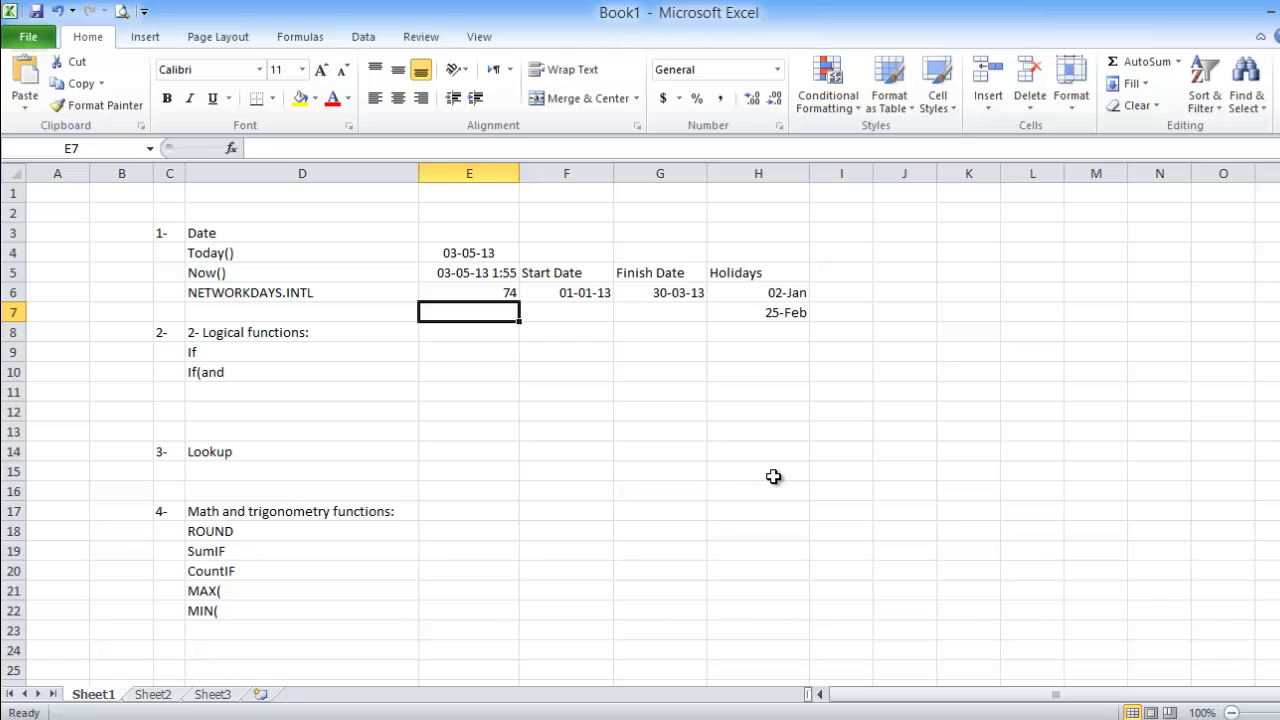
- Centre the 74 workday result in E6
click(481, 294)
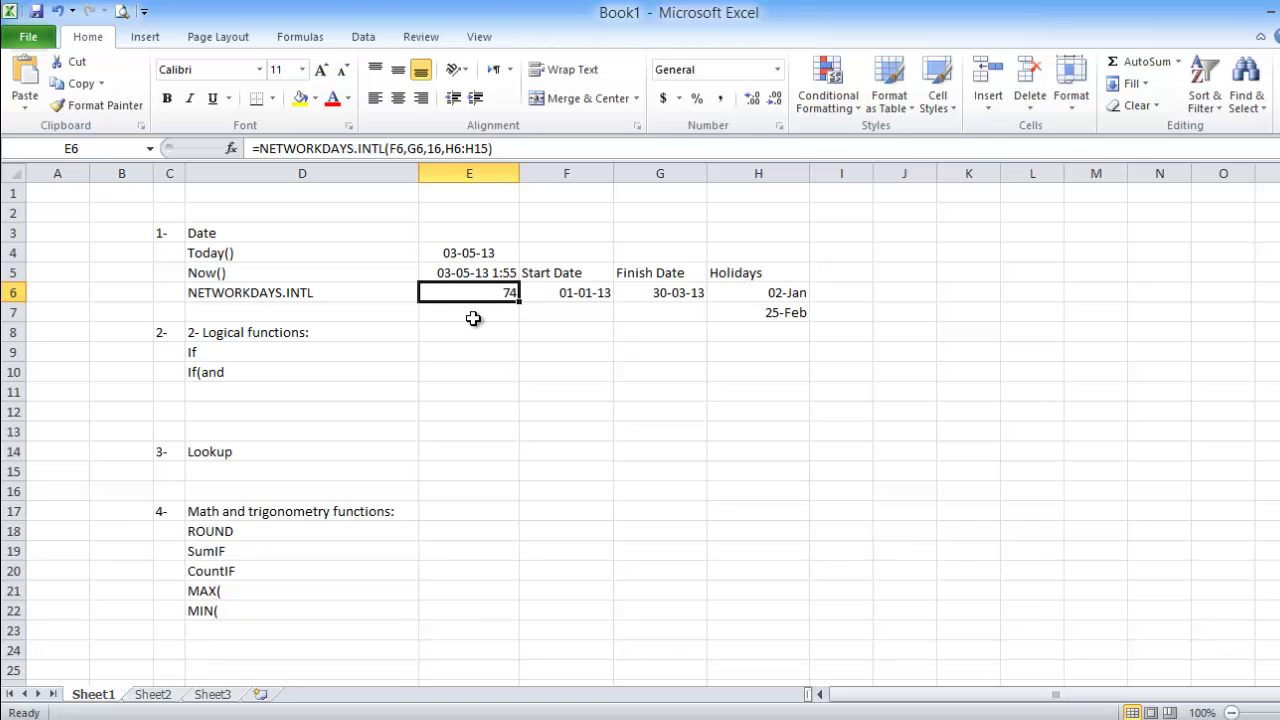
click(476, 314)
click(485, 292)
click(407, 103)
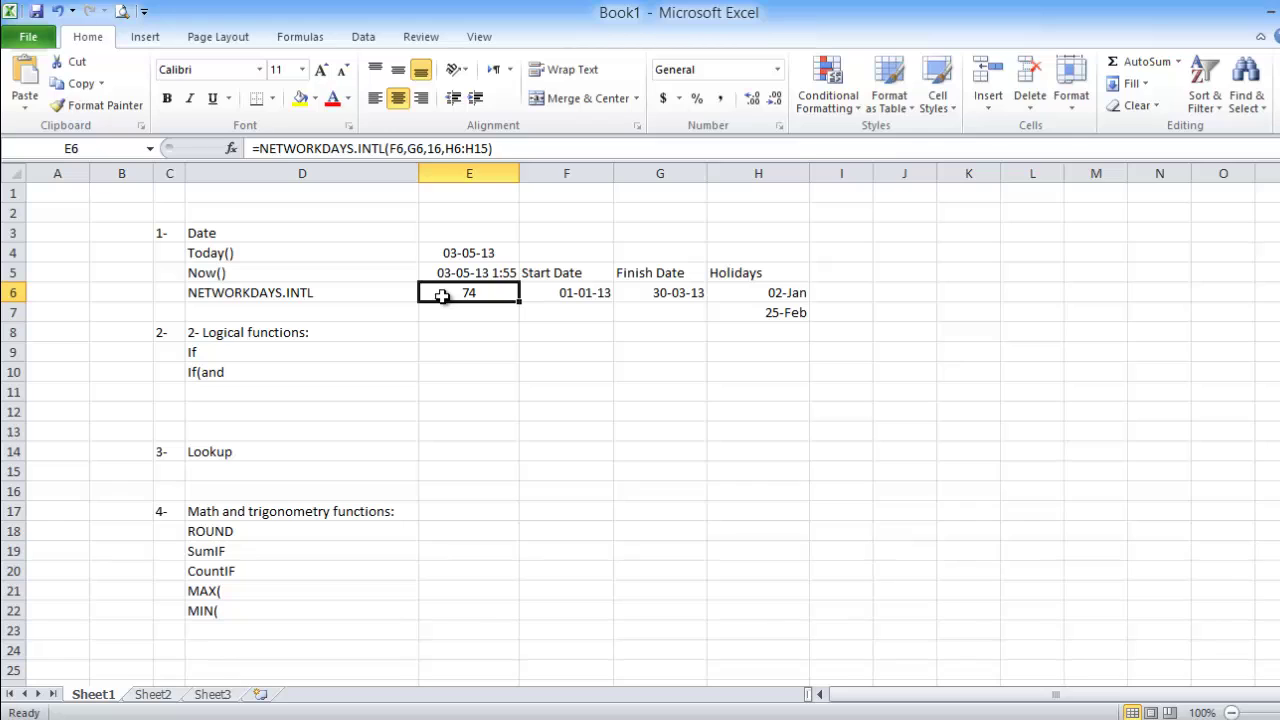
click(456, 355)
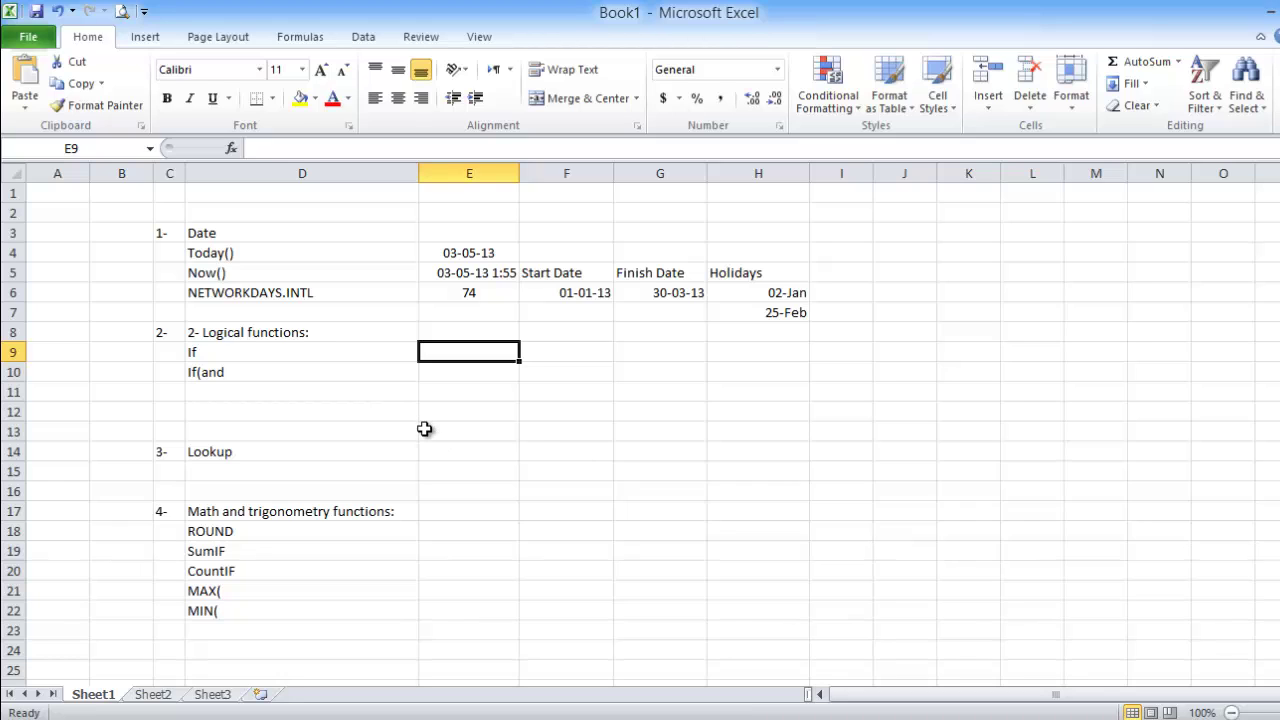
- Abandon the IF entry in E9 and type labels A in F9 and B in G9
text(=if)
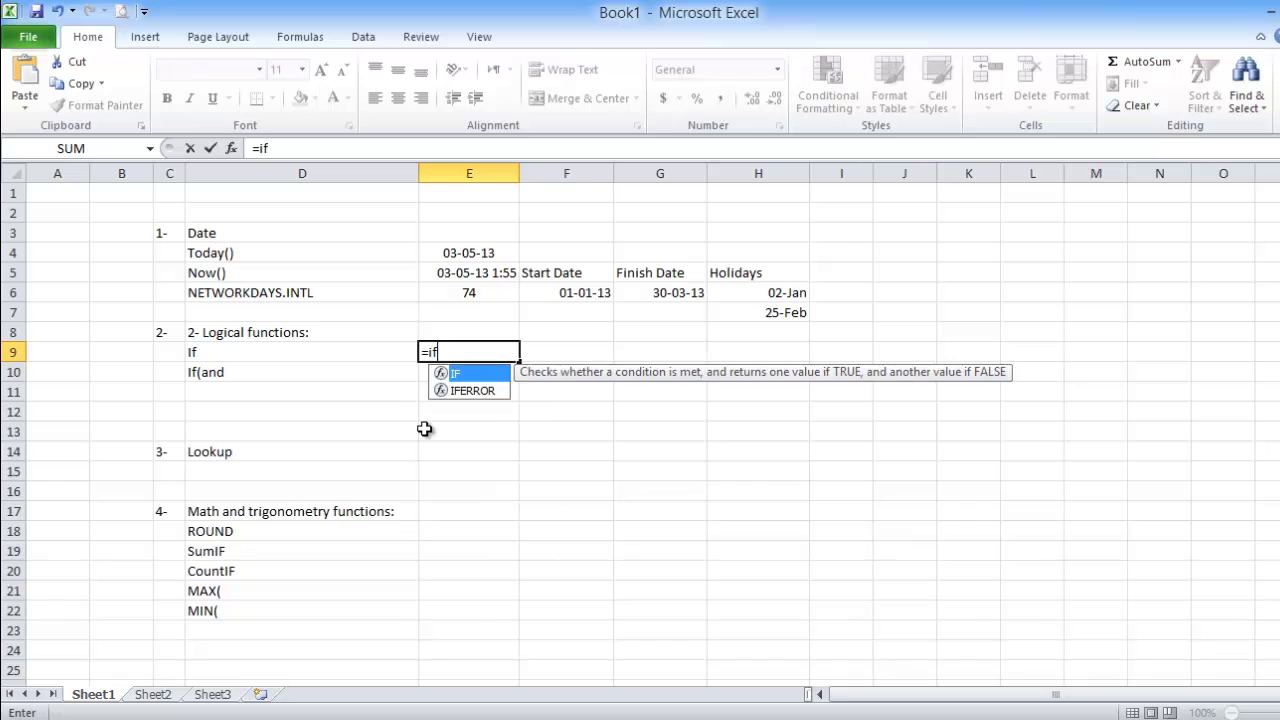
double_click(472, 374)
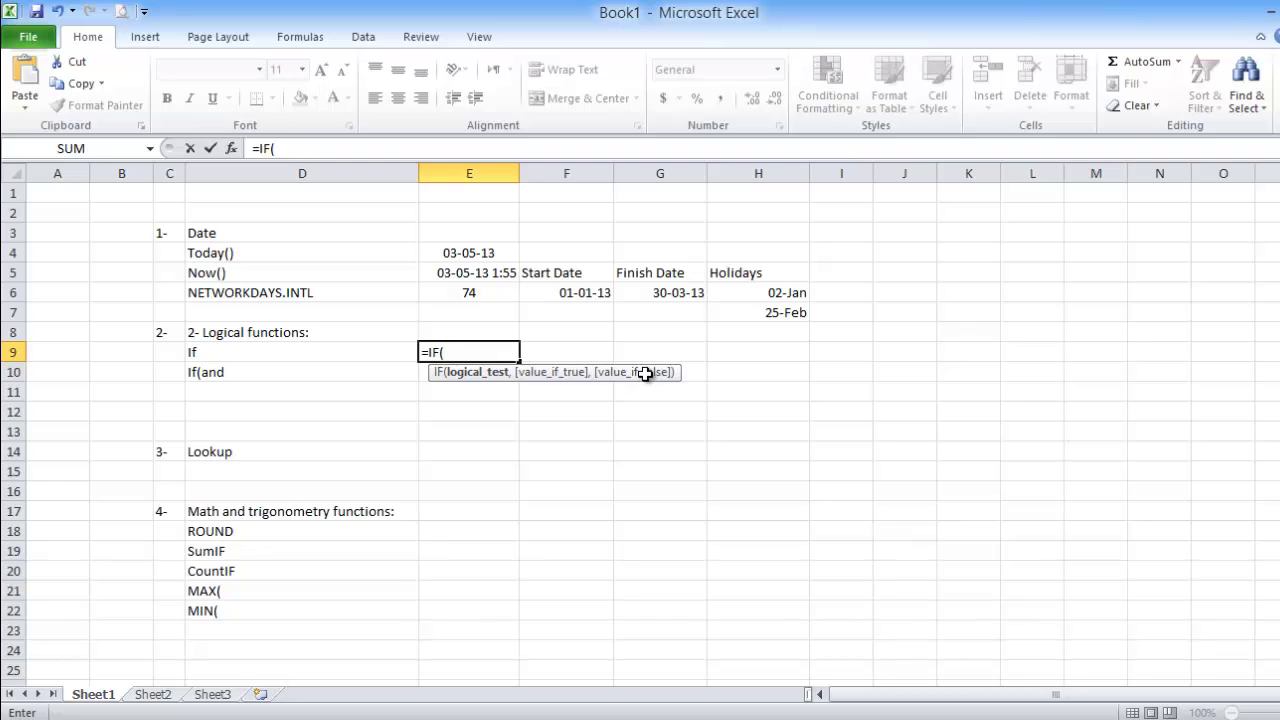
key(Escape)
click(677, 352)
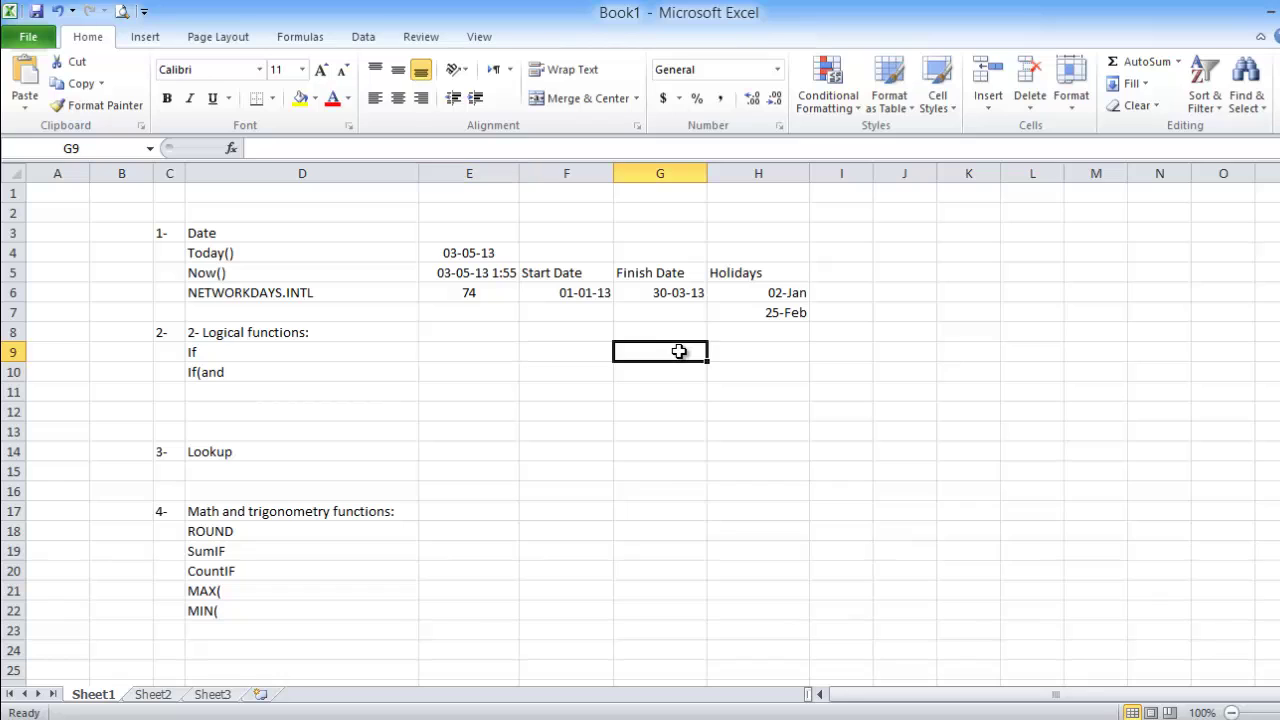
click(592, 355)
text(A)
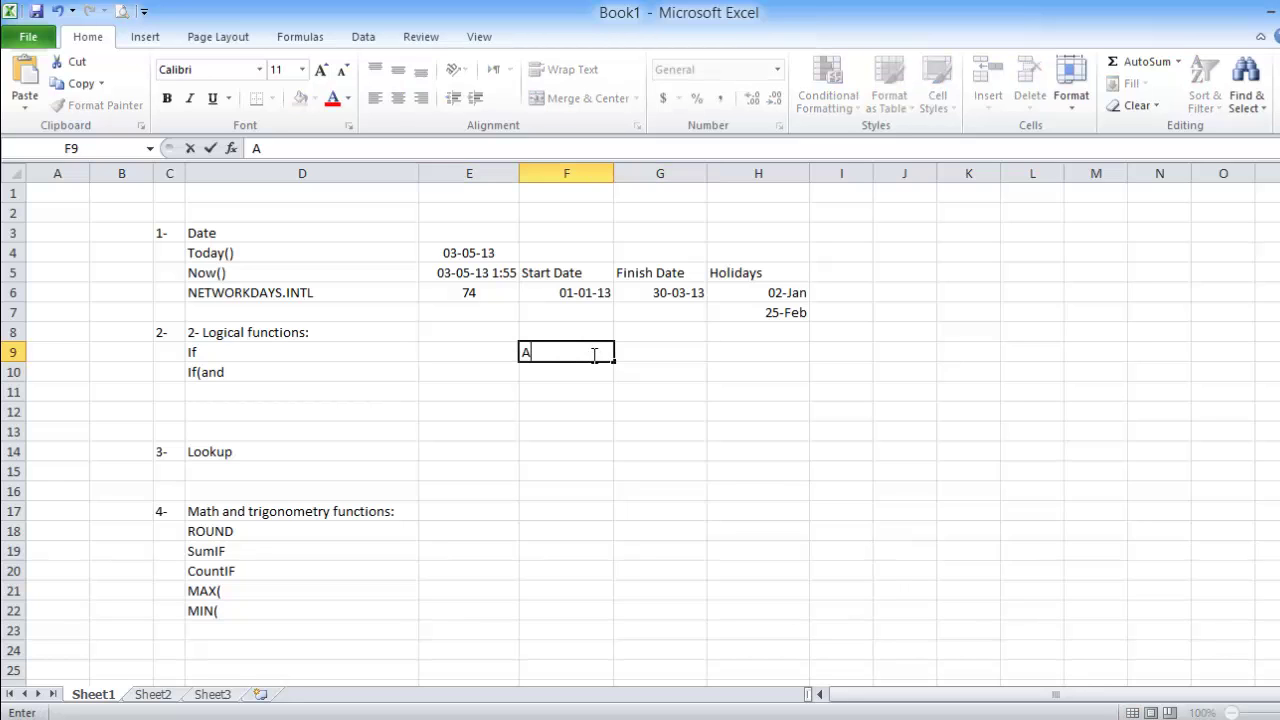
key(Return)
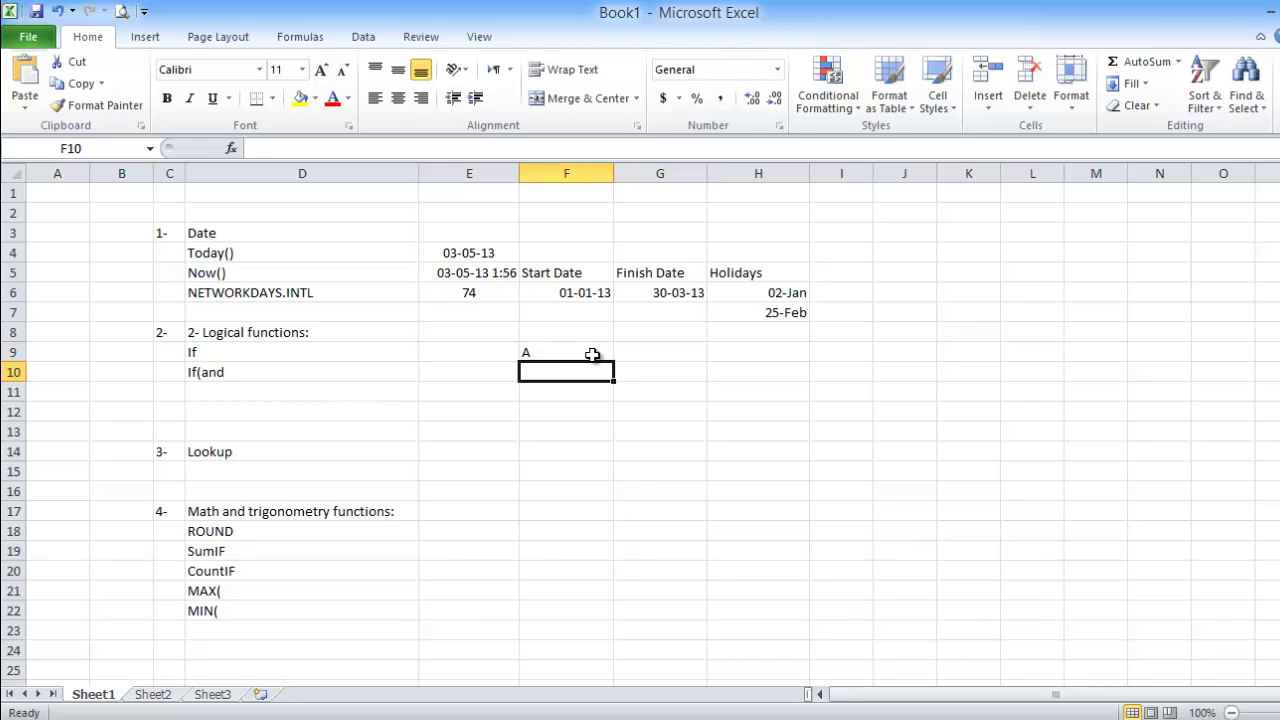
key(Up)
key(Right)
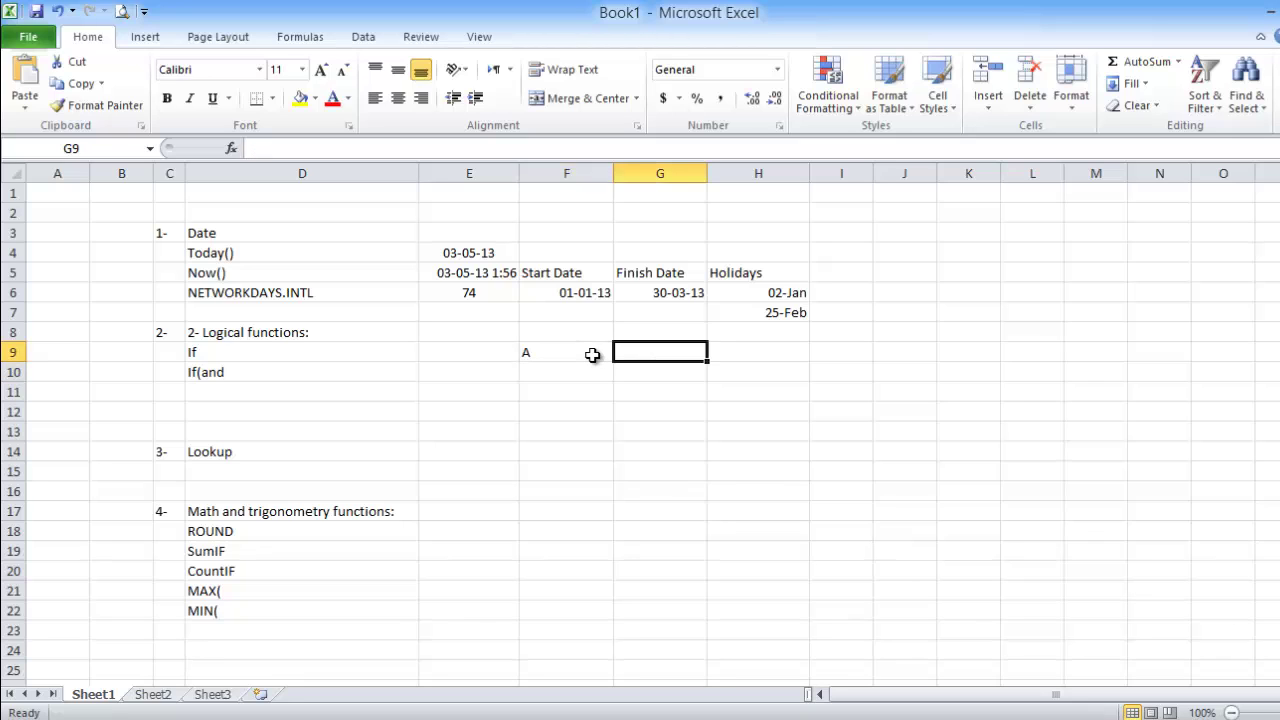
text(B)
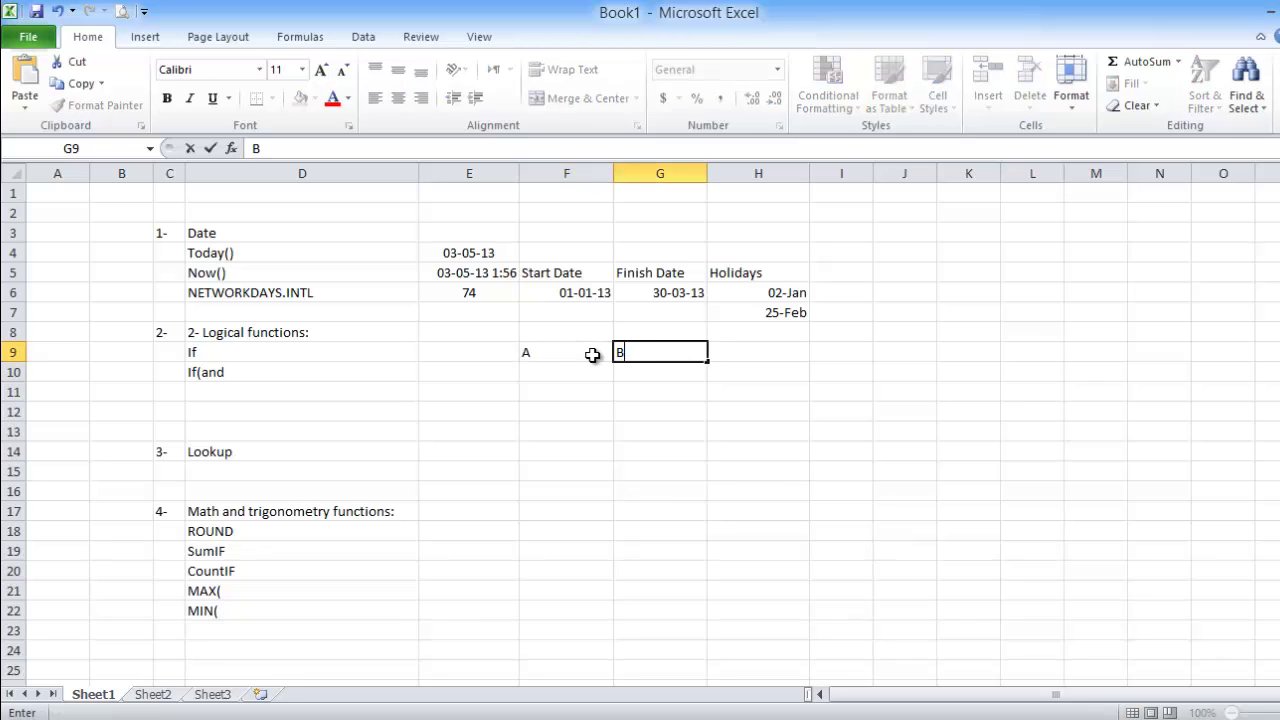
key(Tab)
- Enter the values 10 in F10 and 25 in G10
key(Return)
key(Left)
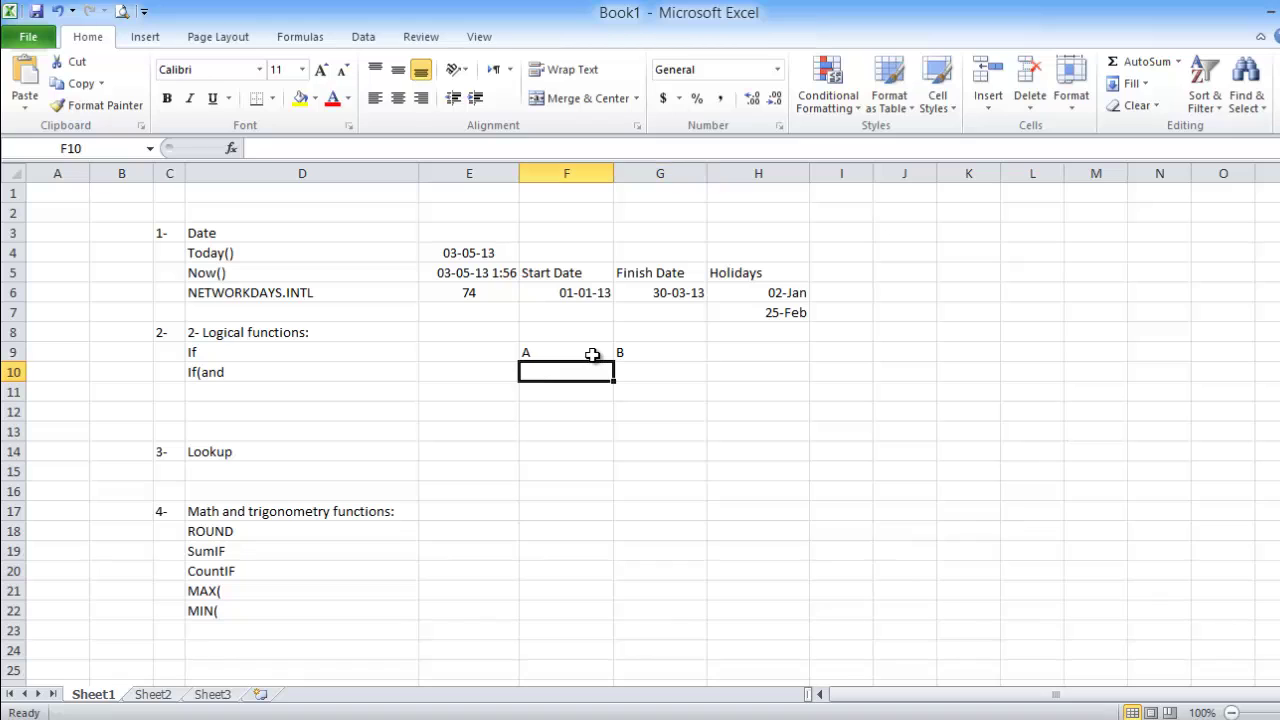
text(10)
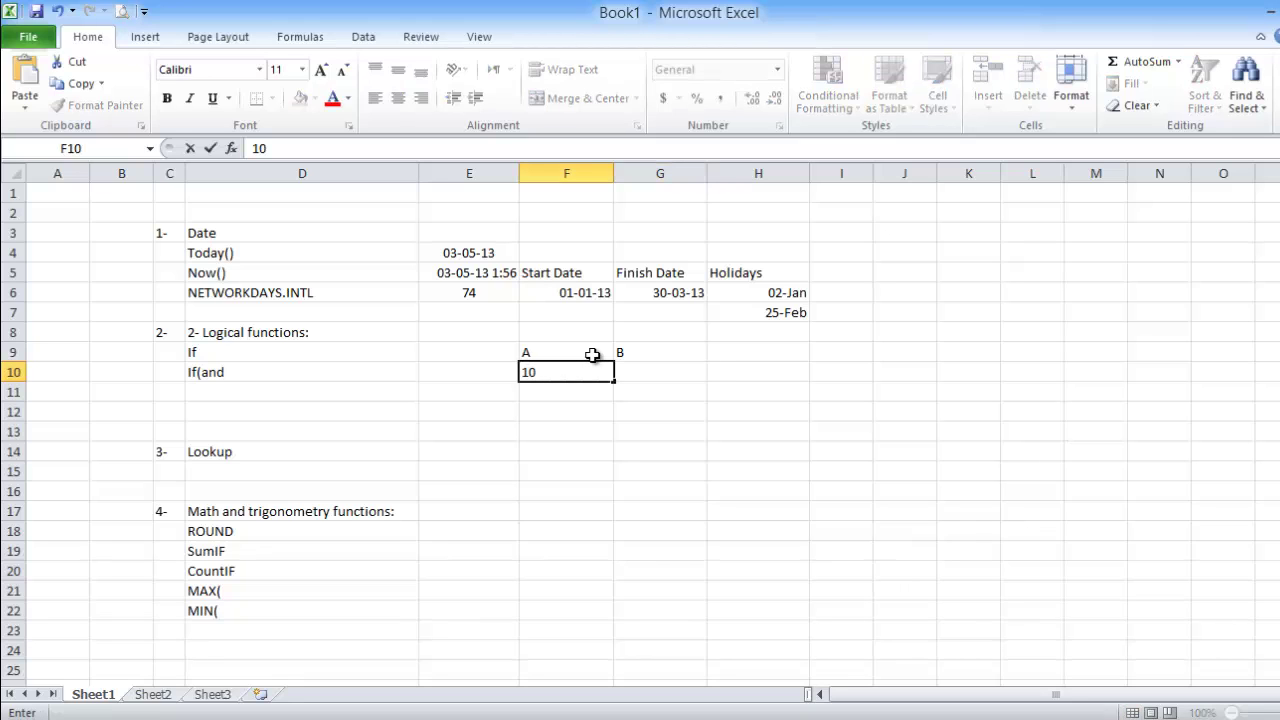
key(Tab)
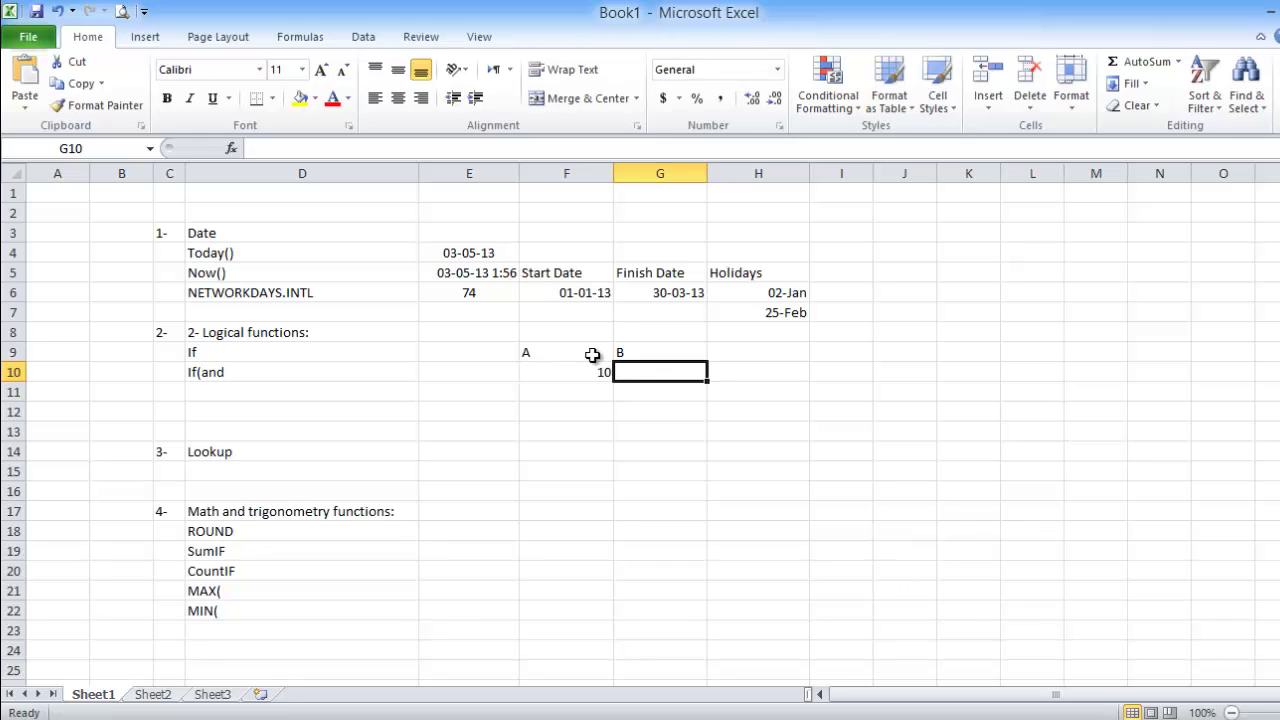
text(25)
key(Return)
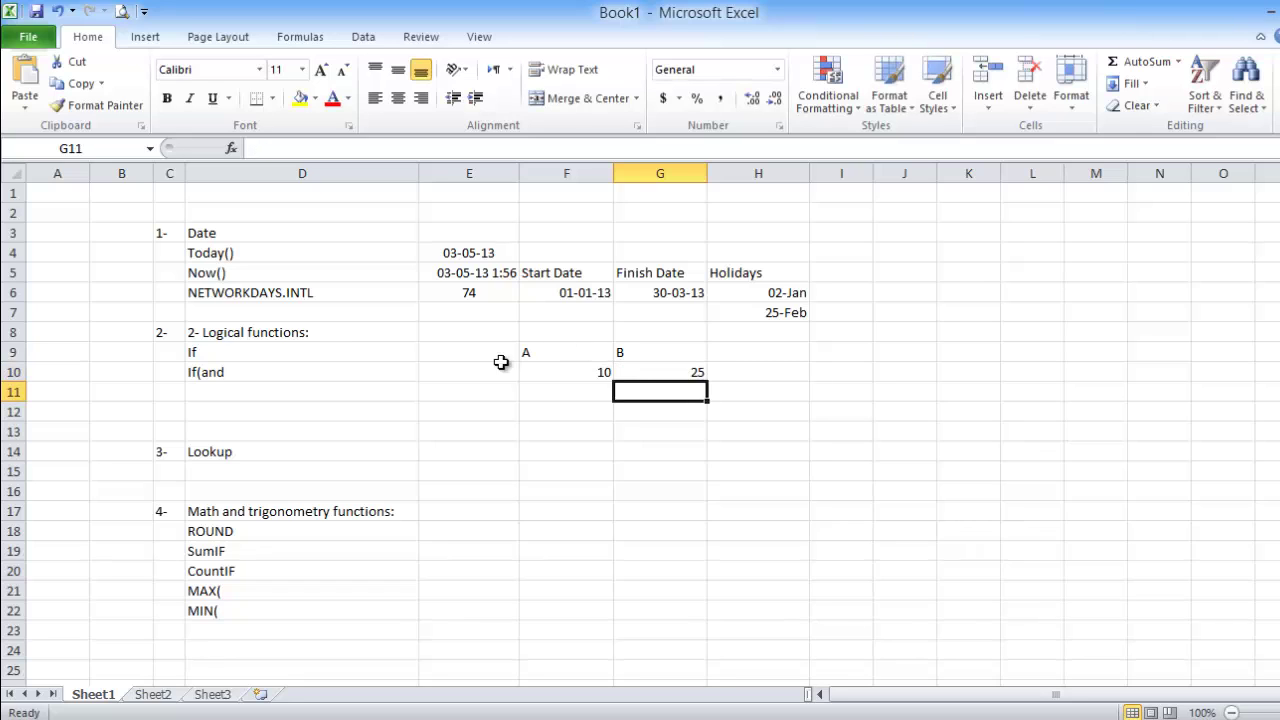
click(459, 371)
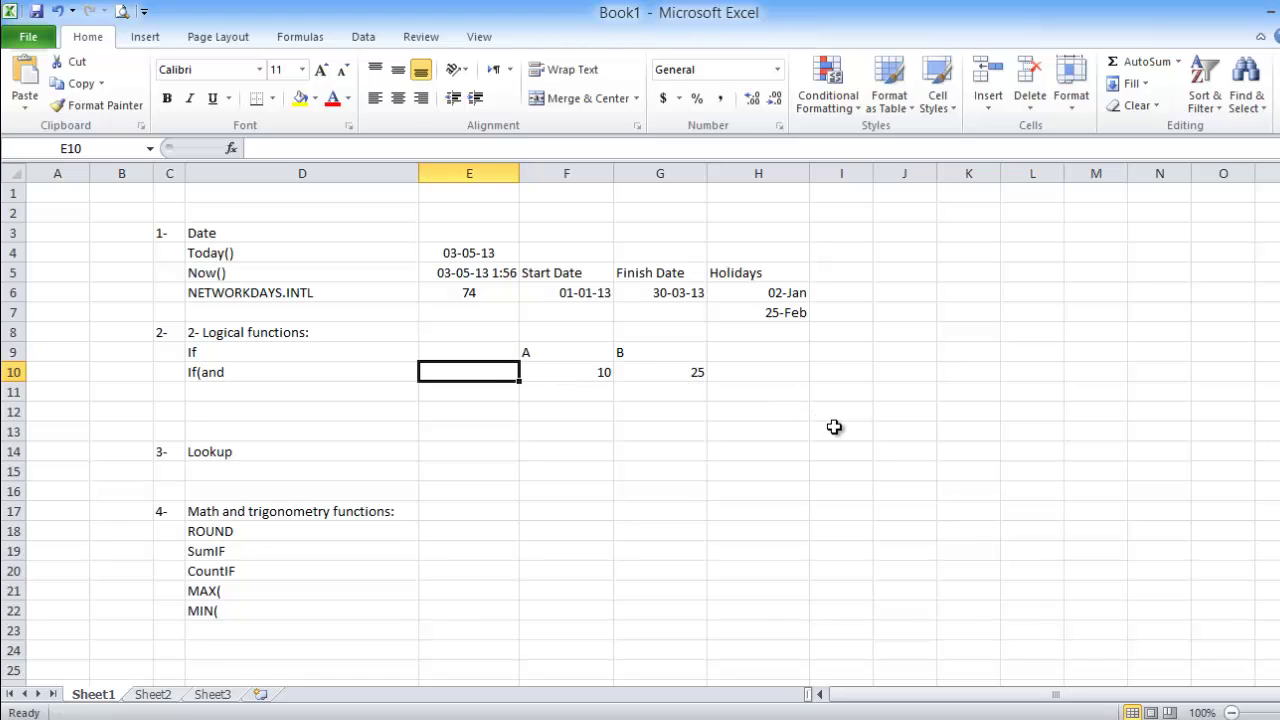
- Enter =IF(F10>G10,"OK","NOT OK") in E10, which returns NOT OK
text(=if)
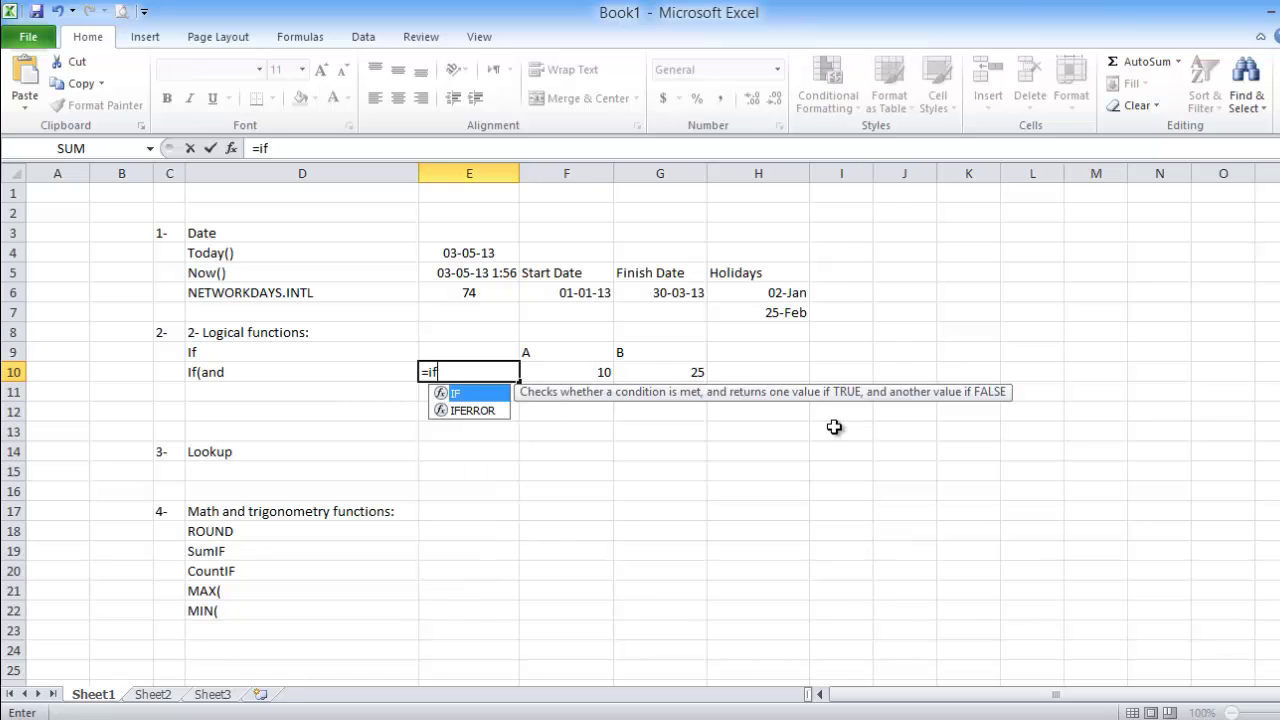
double_click(480, 394)
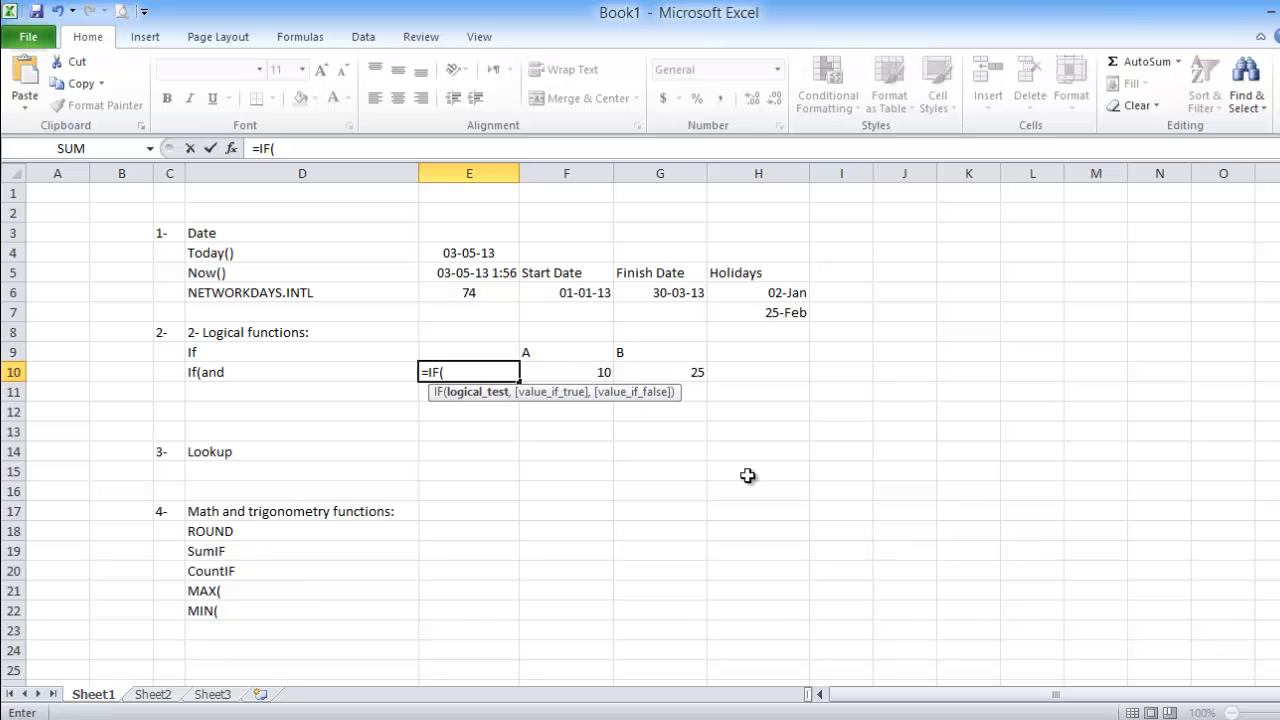
click(562, 372)
text(>)
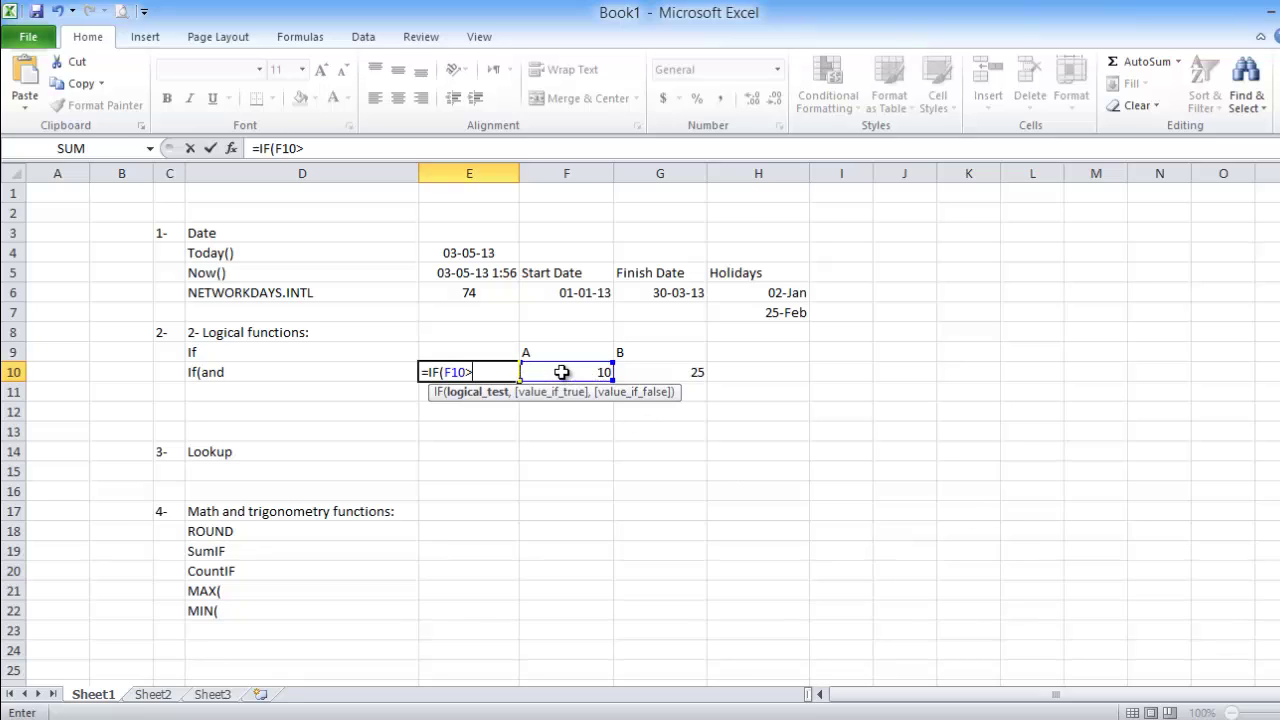
click(674, 371)
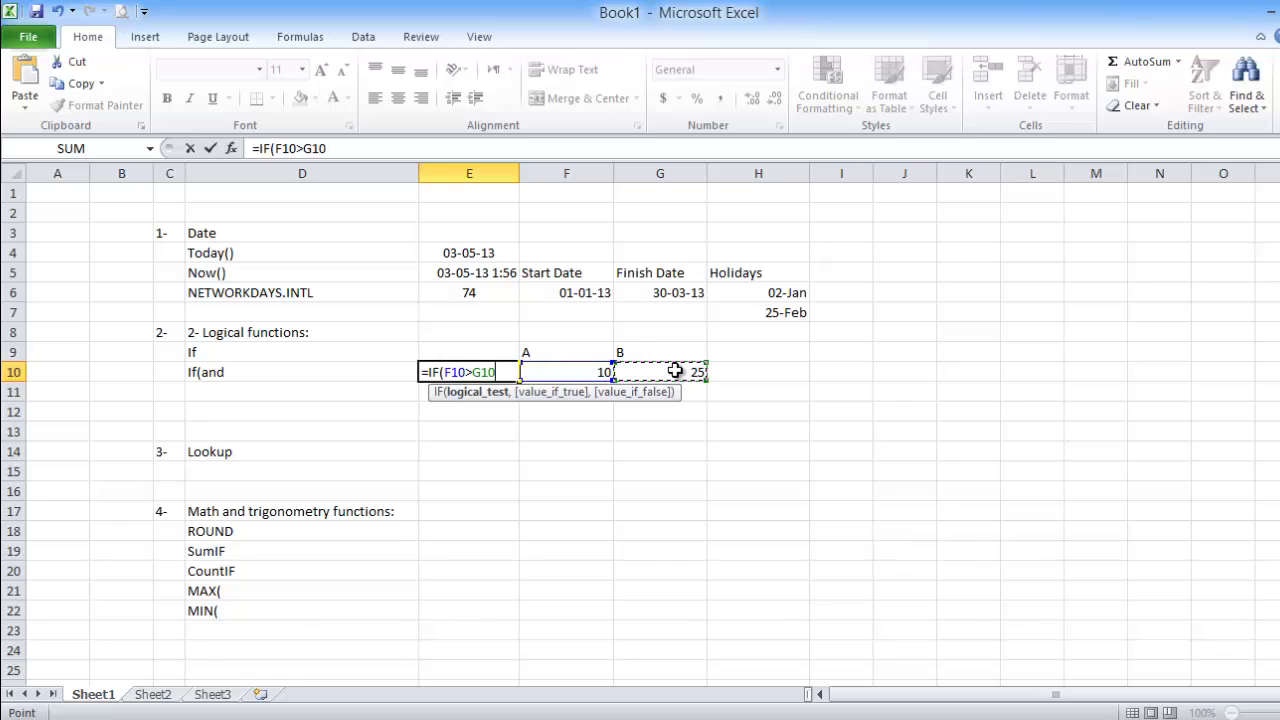
text(,)
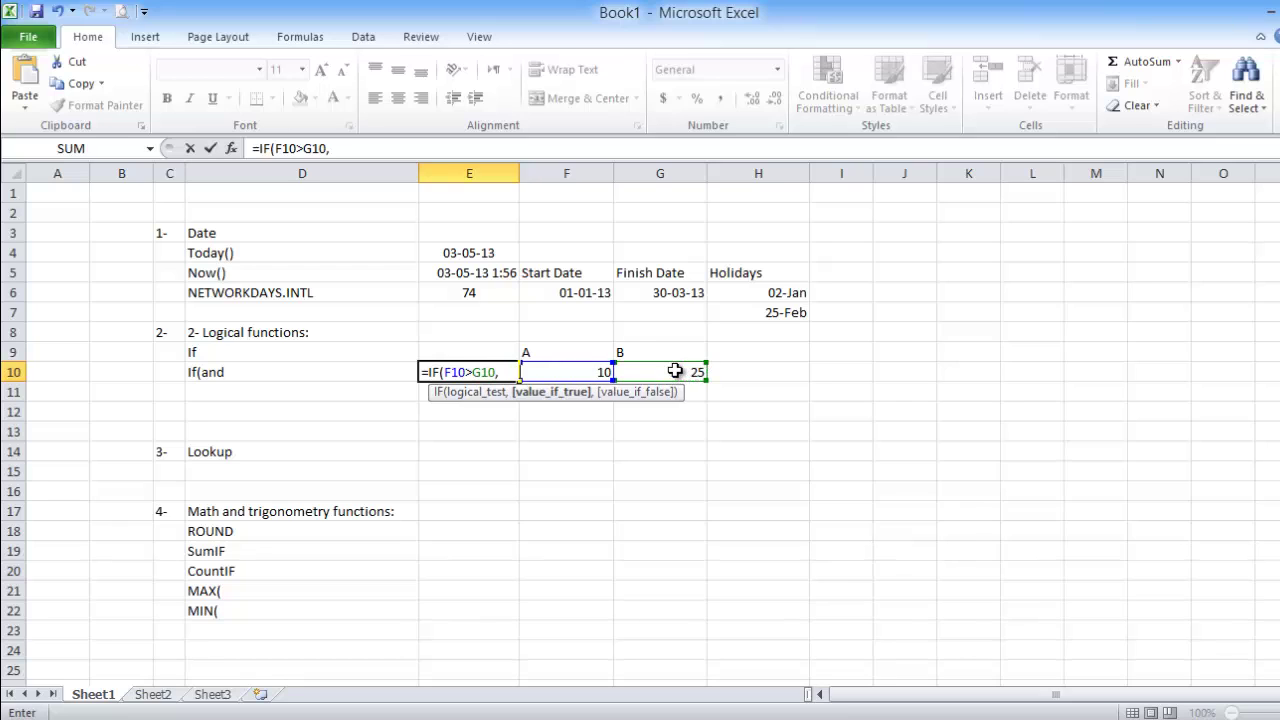
text("OK")
click(356, 148)
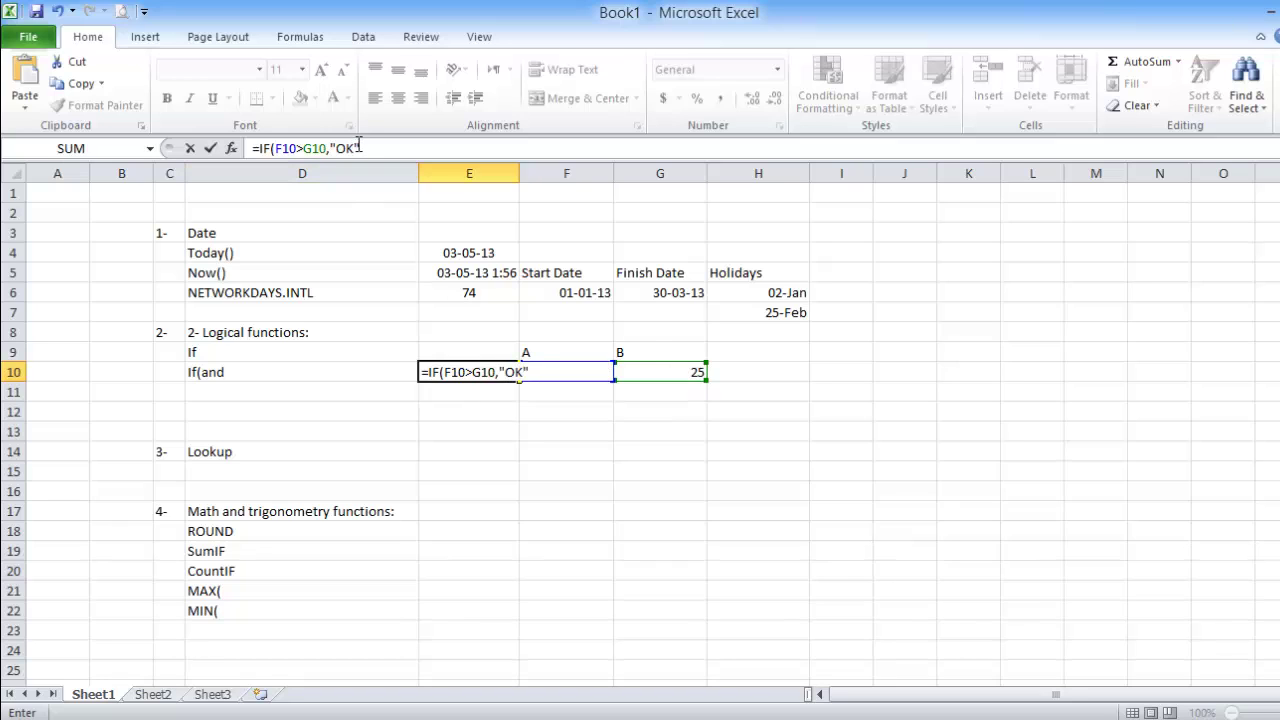
key(Left)
key(Left)
key(Left)
key(Left)
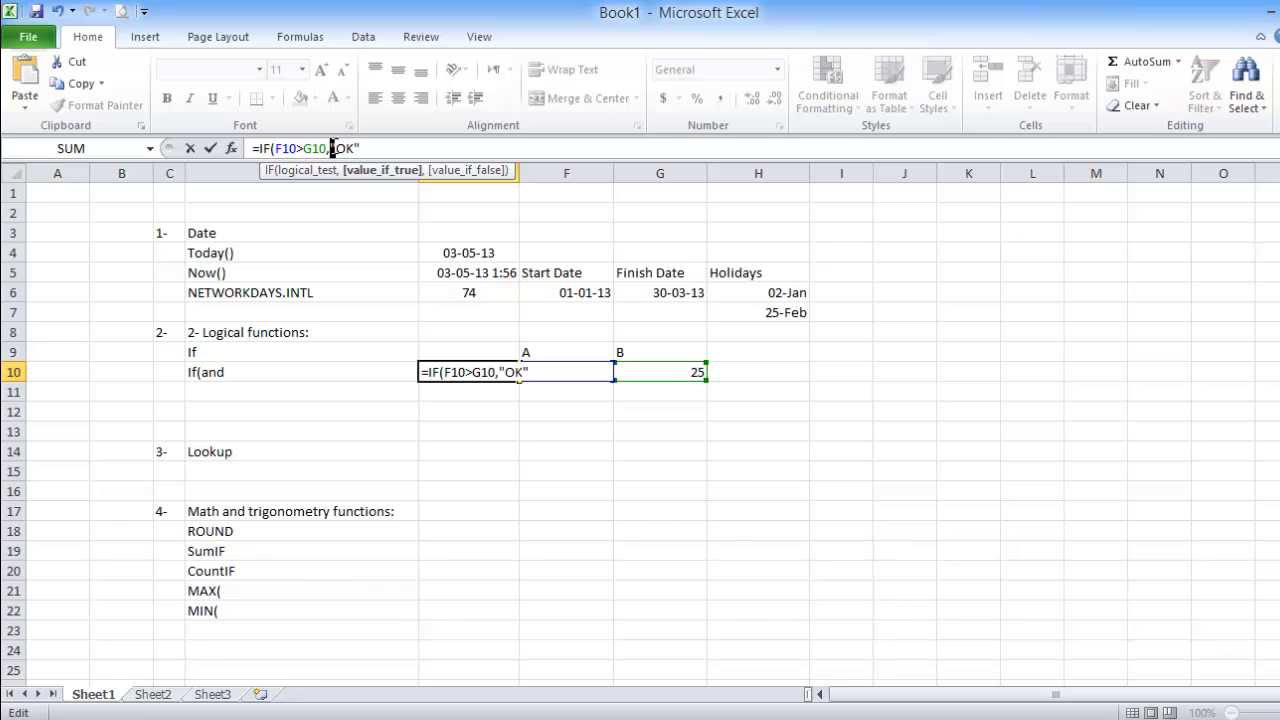
click(376, 146)
text(,)
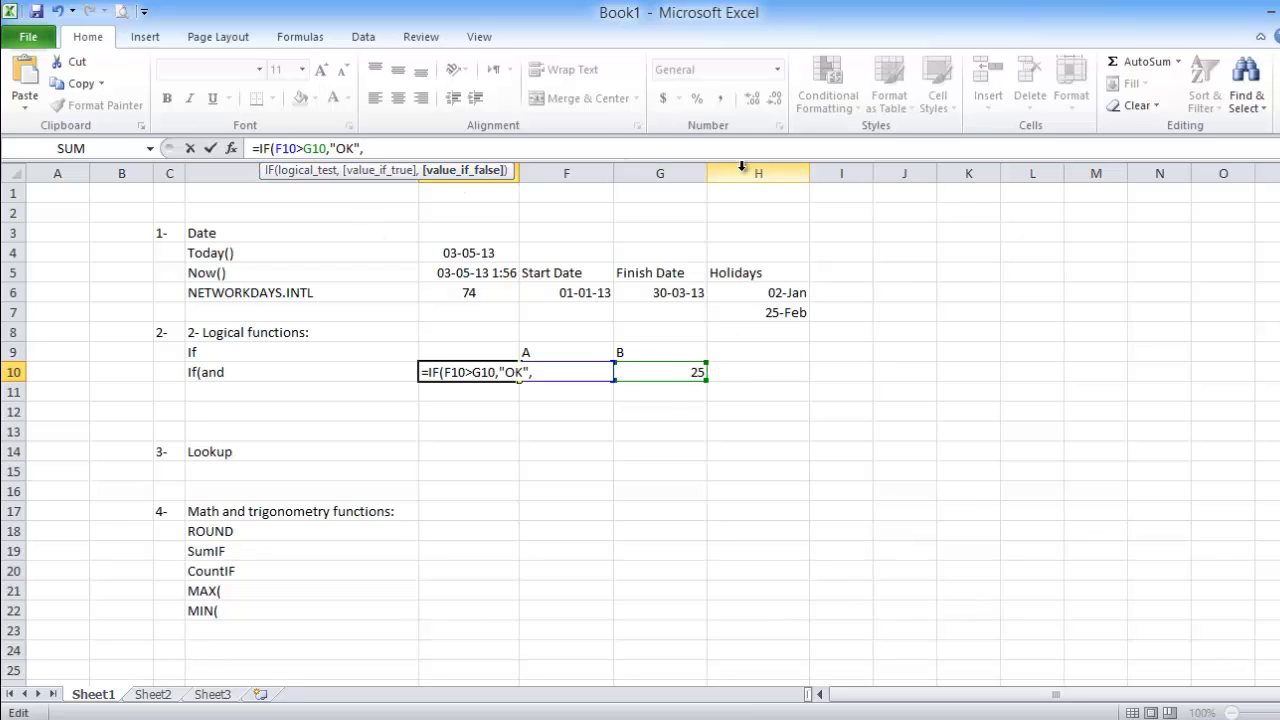
text("NOT OK"))
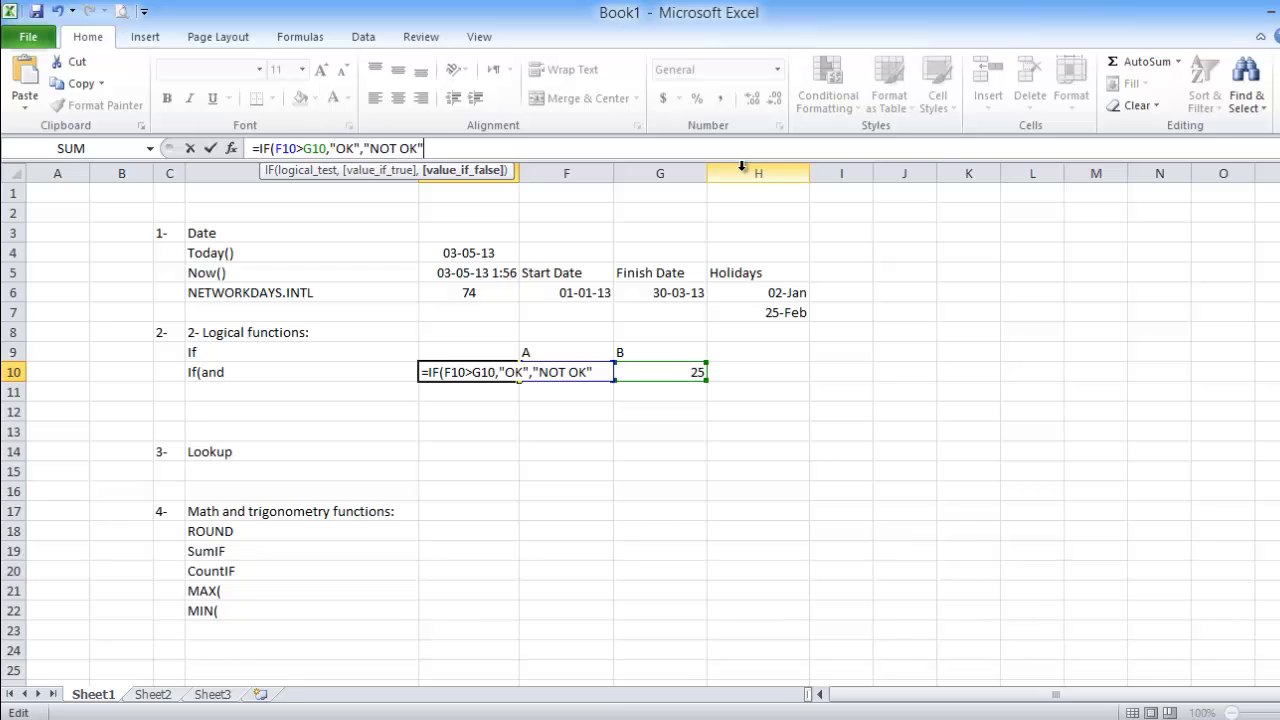
key(Return)
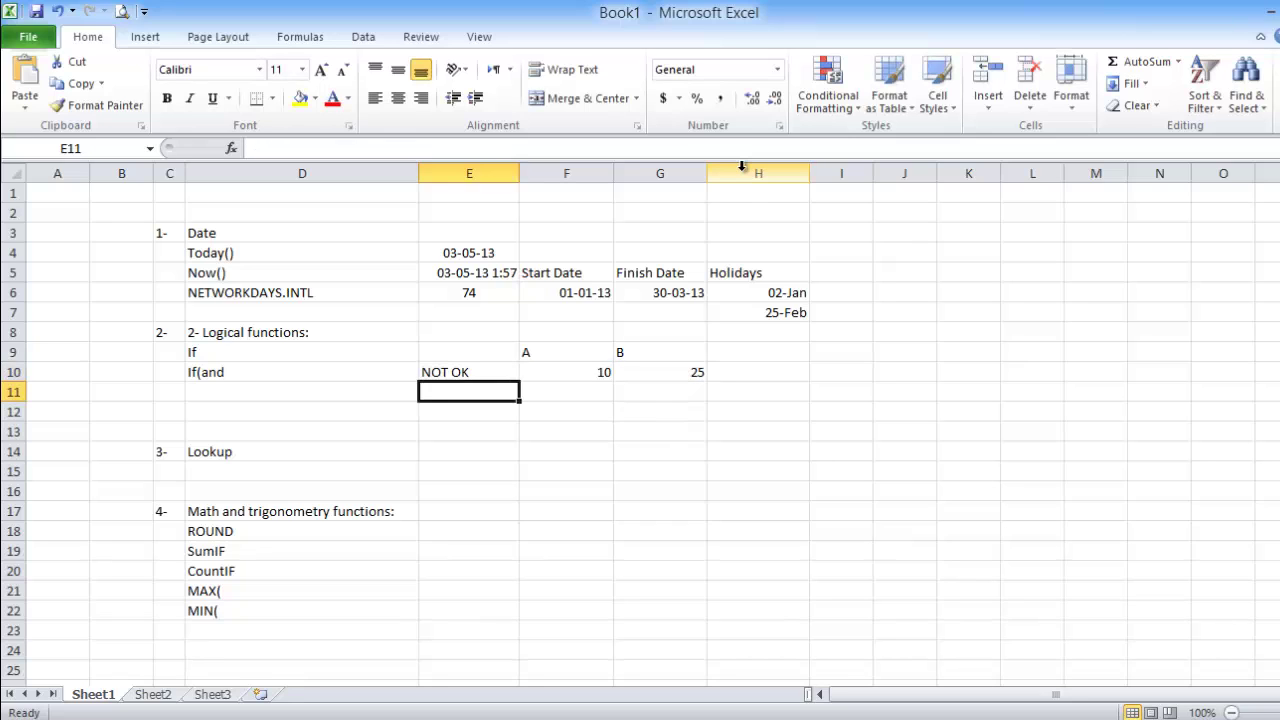
- Change A's value in F10 to 35
click(486, 372)
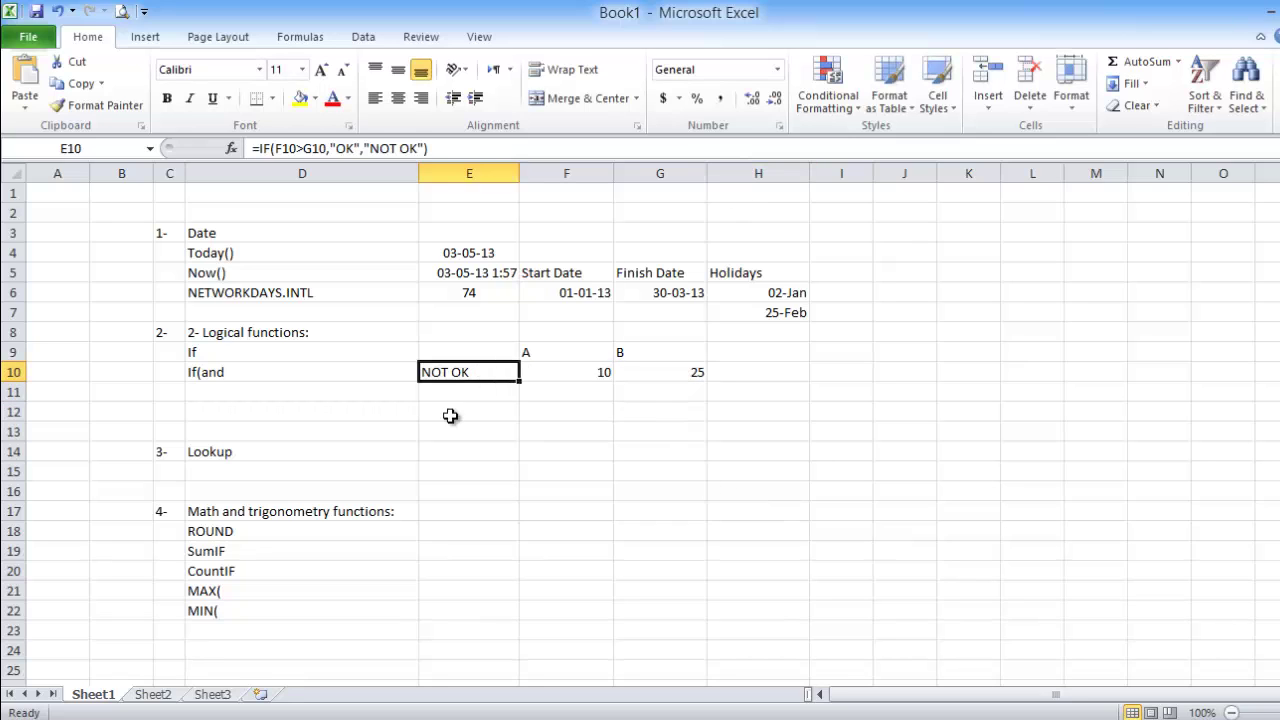
click(591, 371)
click(691, 371)
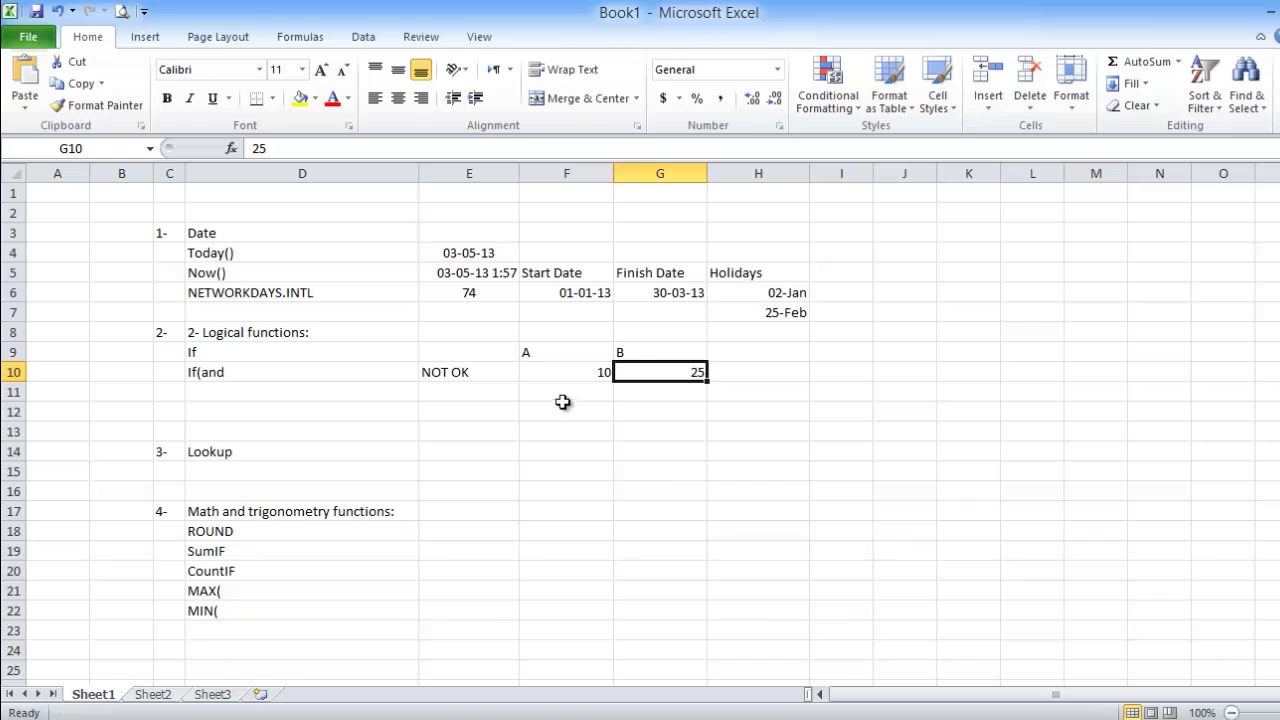
click(583, 373)
text(35)
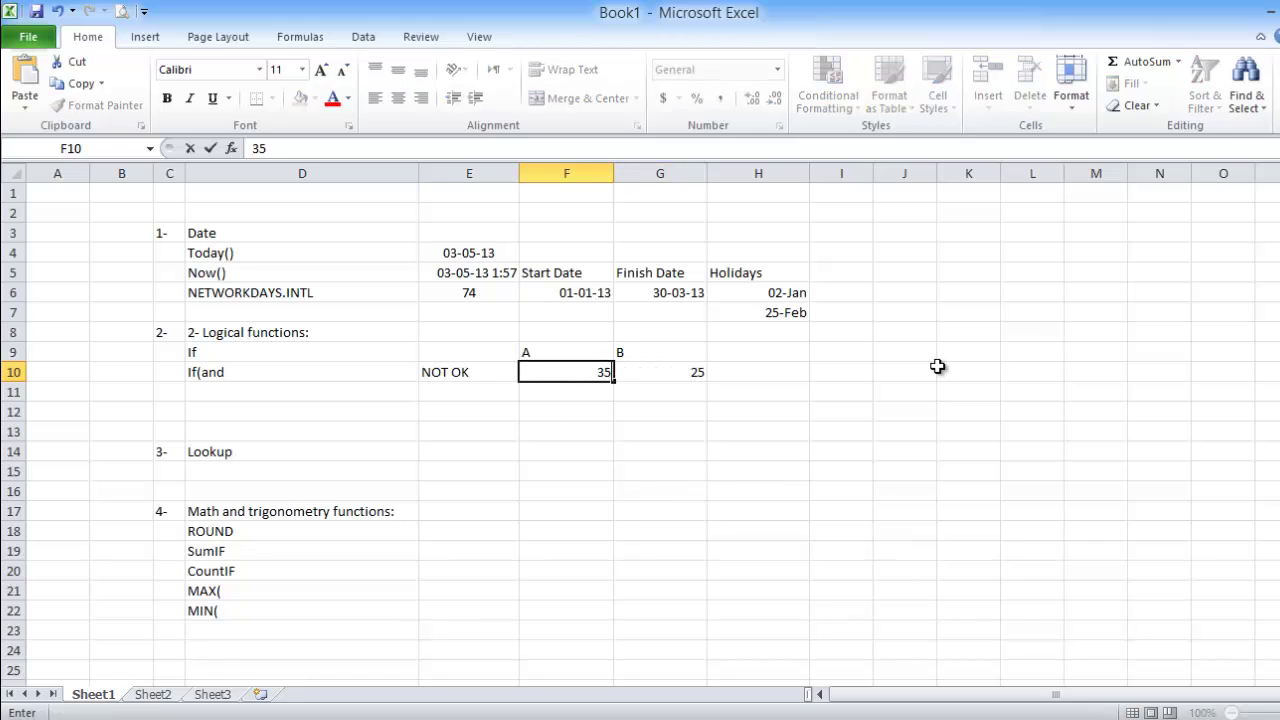
key(Return)
- Check that the IF result in E10 now reads OK
click(474, 371)
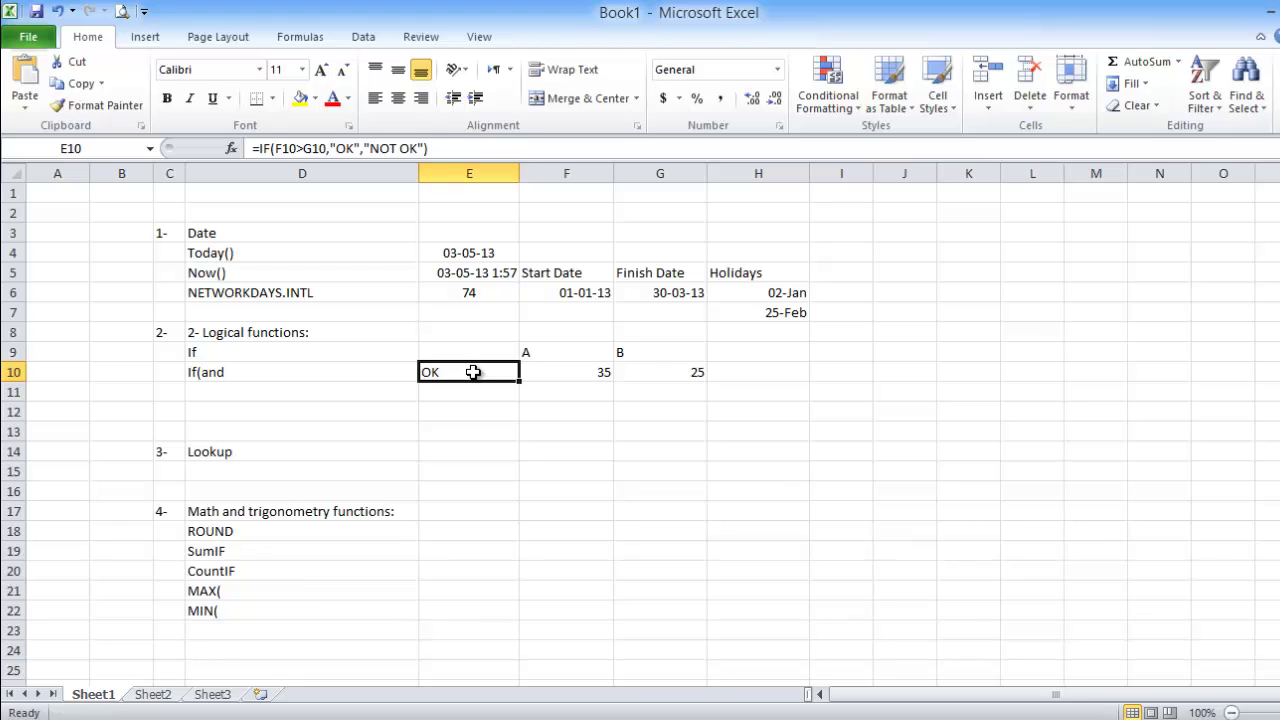
click(477, 354)
click(471, 371)
click(472, 354)
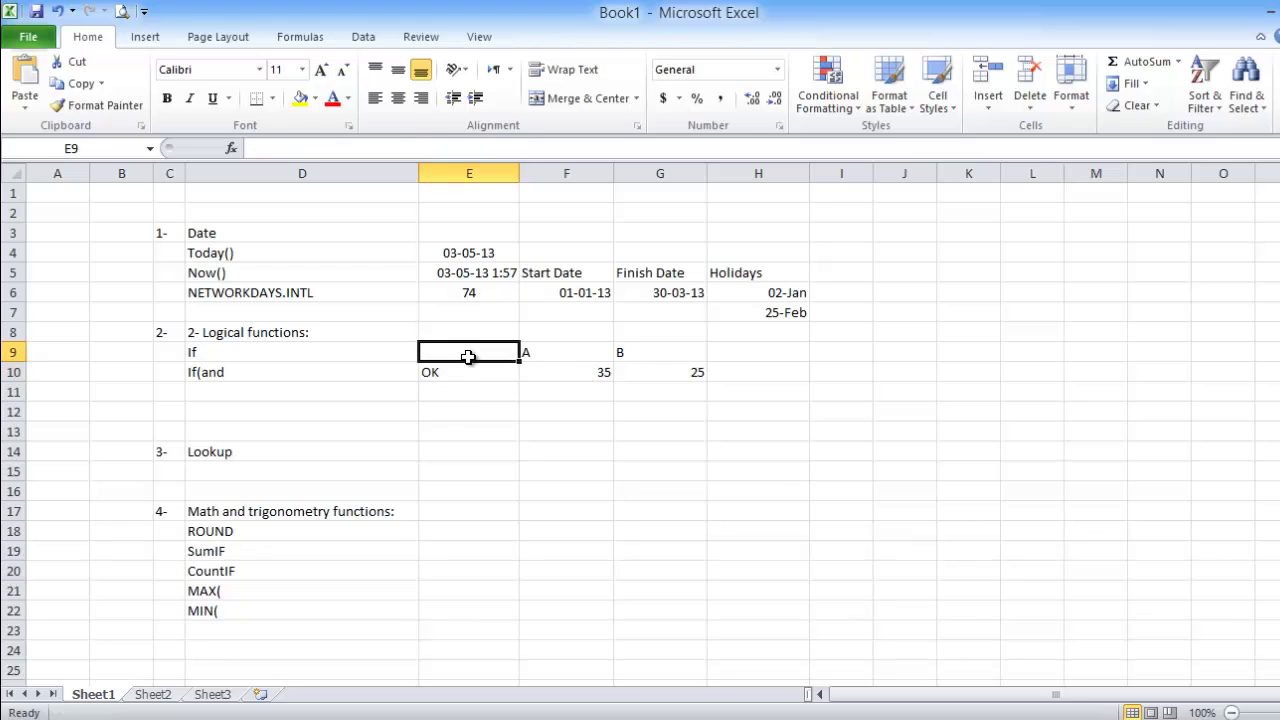
click(461, 371)
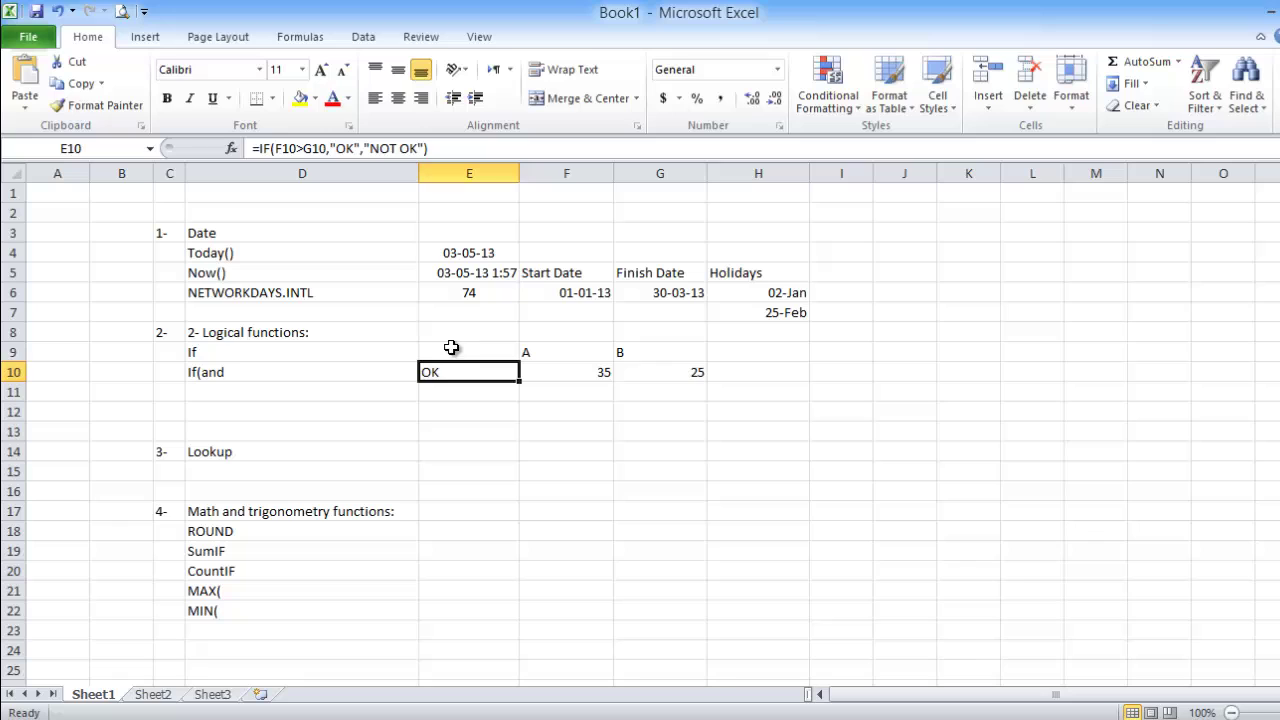
click(262, 354)
click(460, 374)
- Add the third label C in H9
click(780, 350)
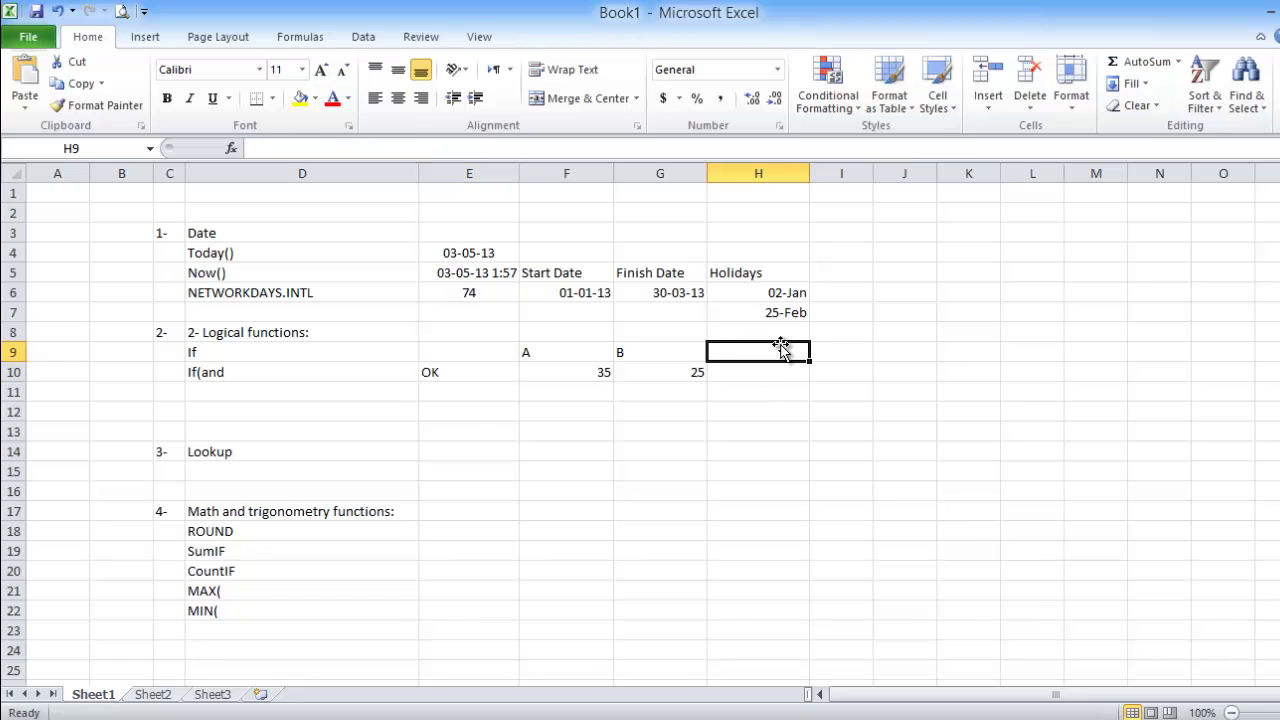
text(C)
key(Return)
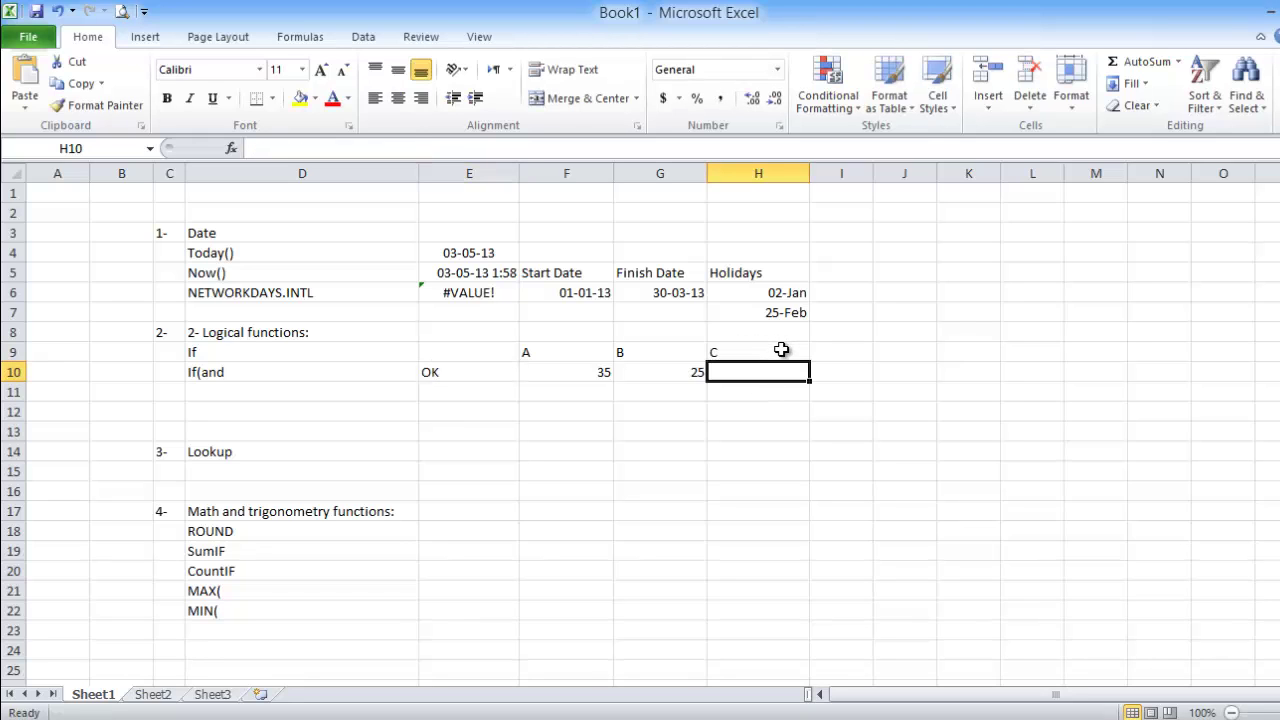
- Put 20 in H10 and begin =IF(AND( in E10 referencing F10
text(20)
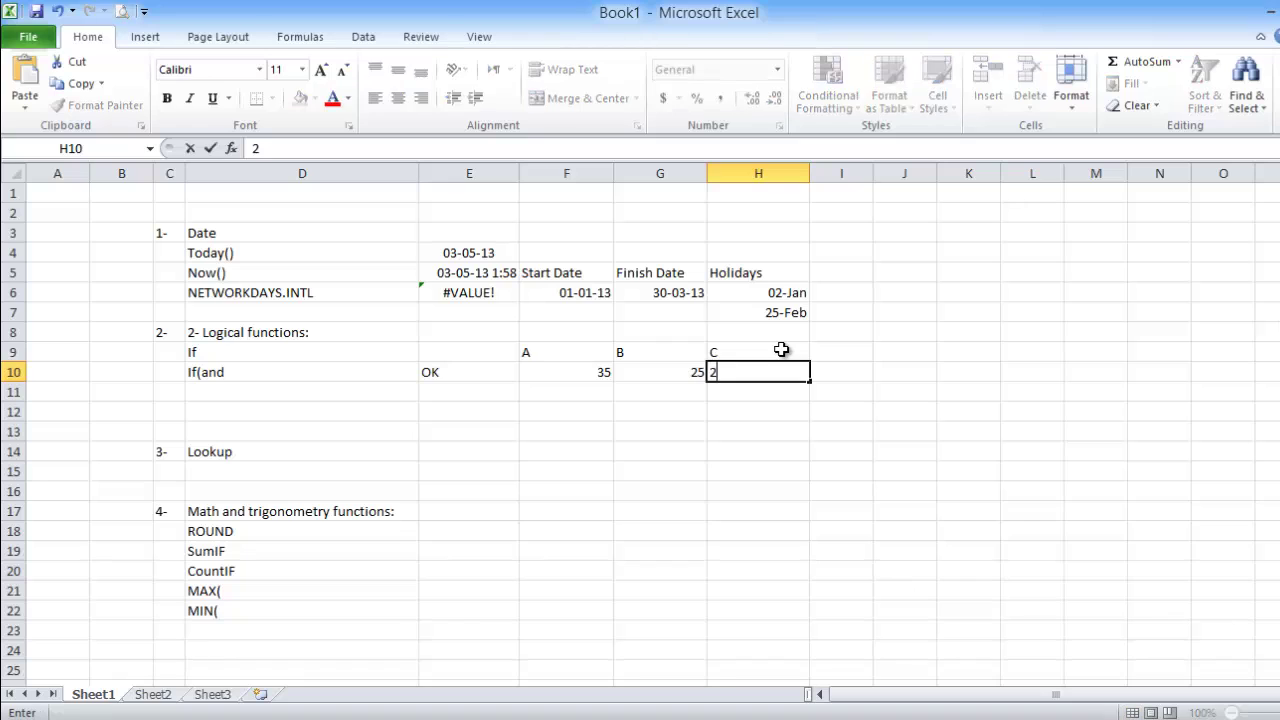
key(Return)
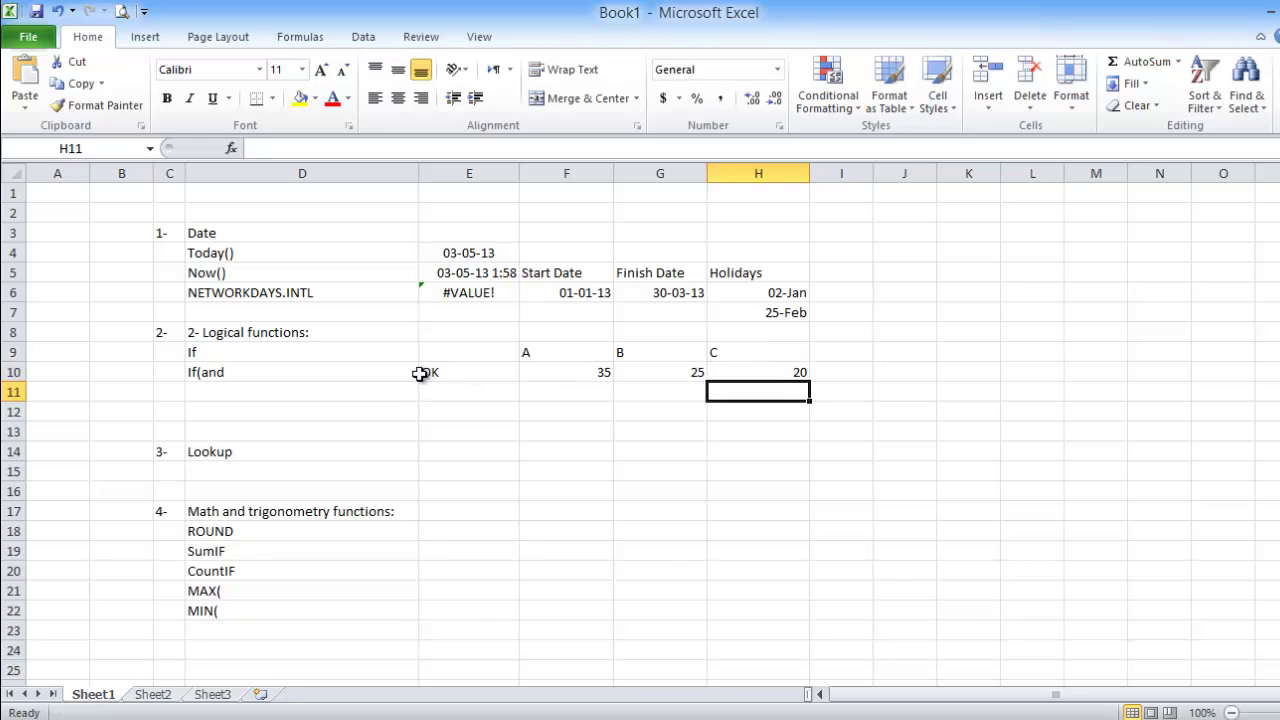
click(430, 372)
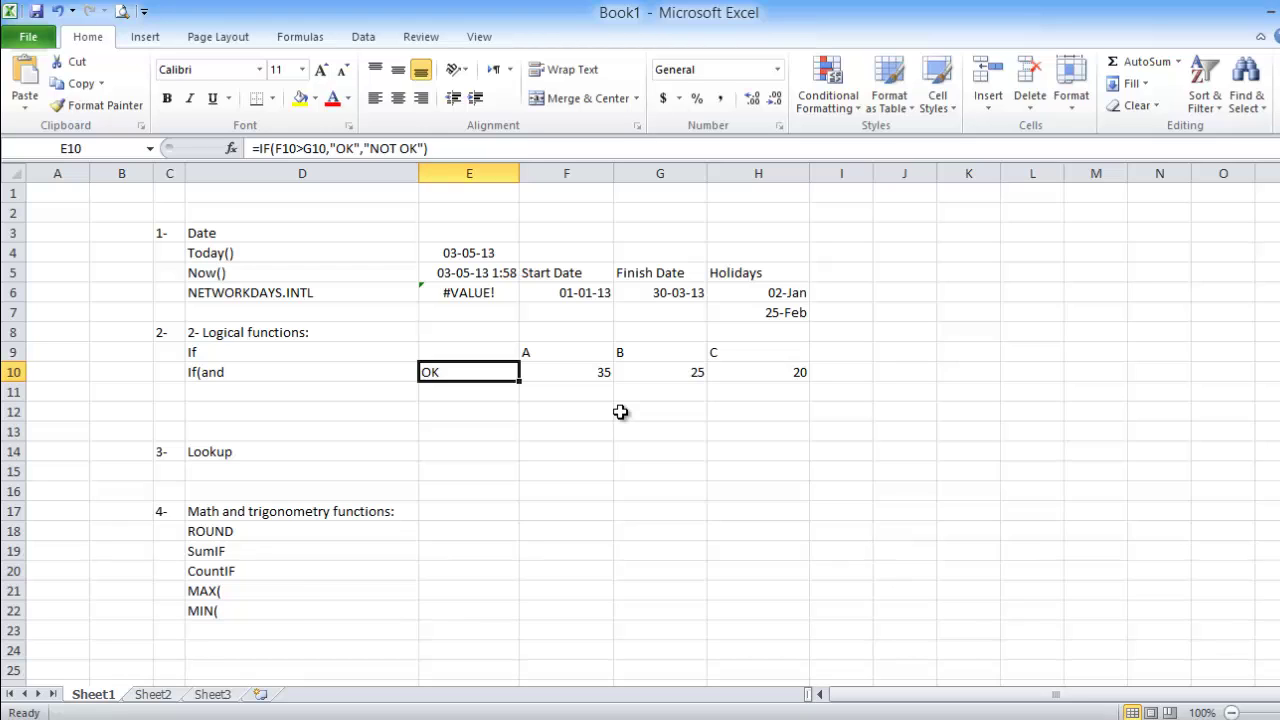
text(IAF)
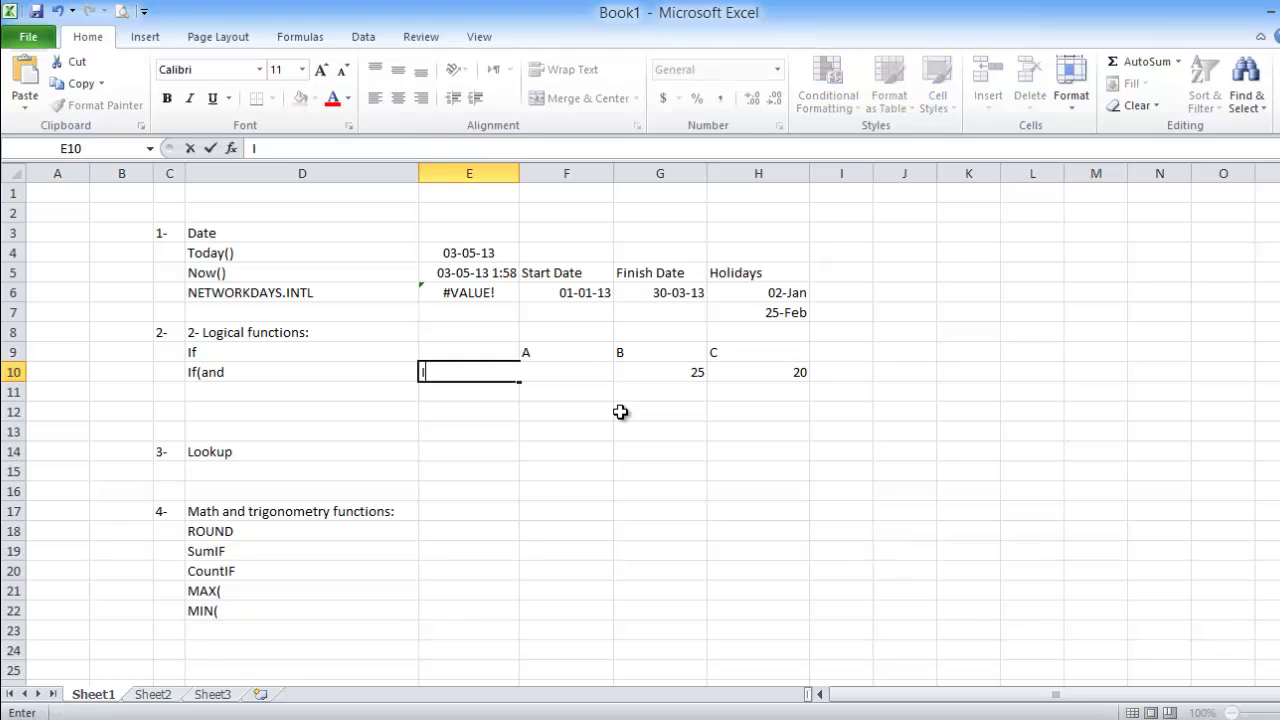
key(BackSpace)
key(BackSpace)
key(BackSpace)
text(=If)
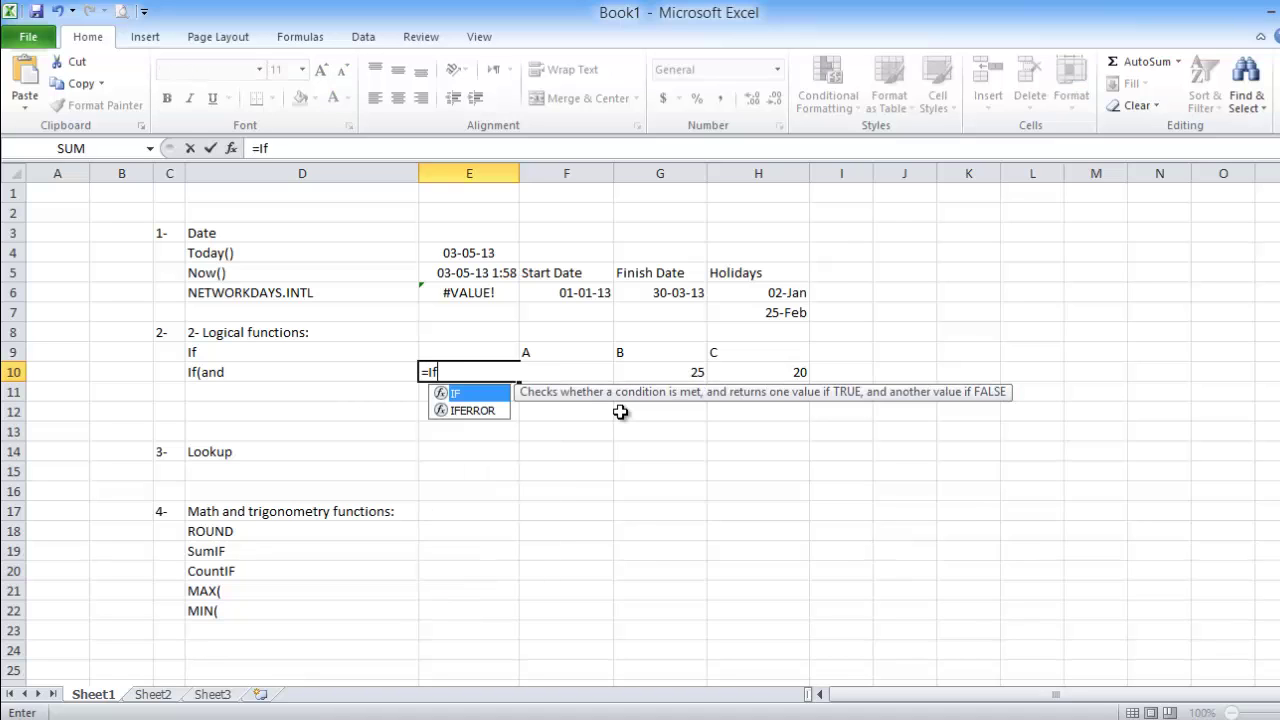
text((an)
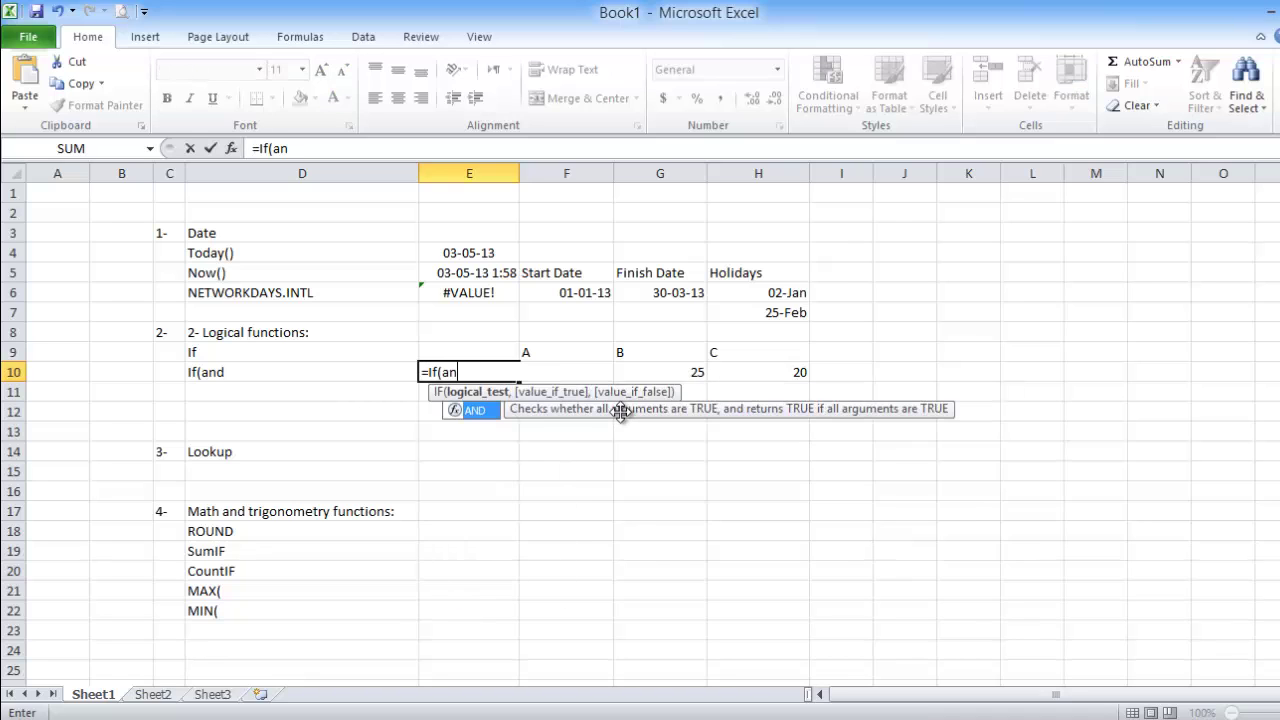
text(d()
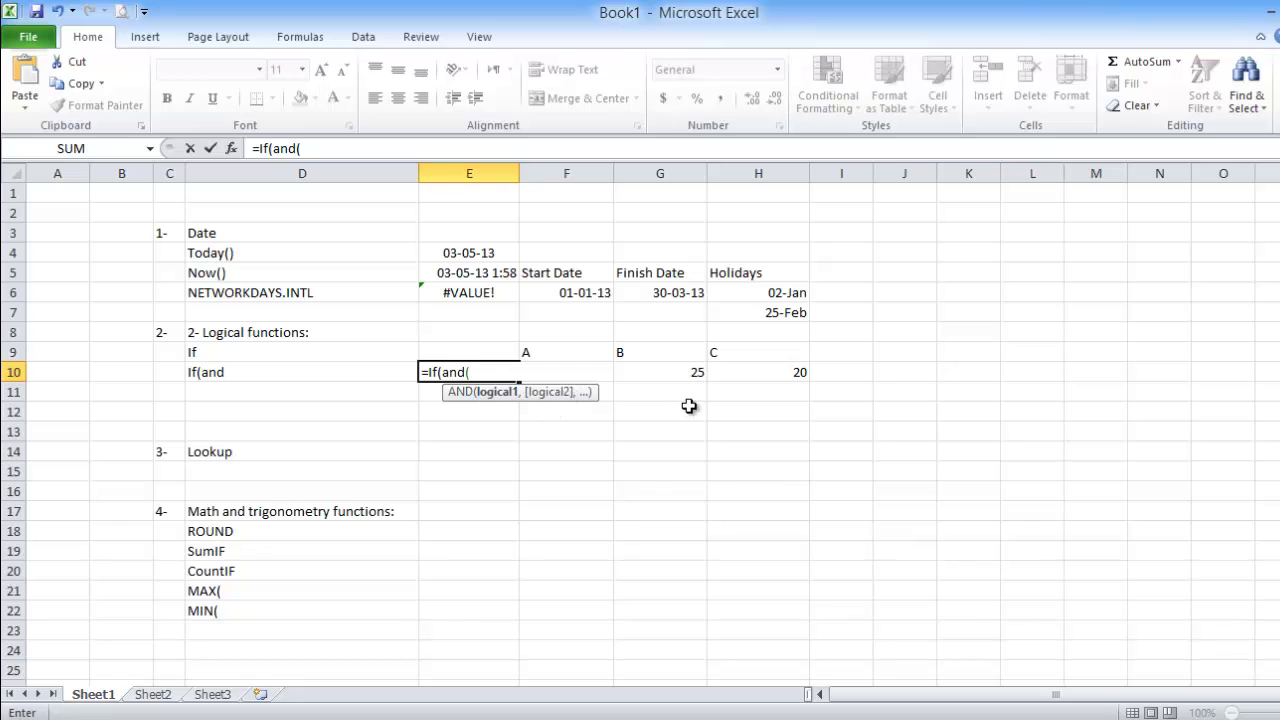
click(582, 355)
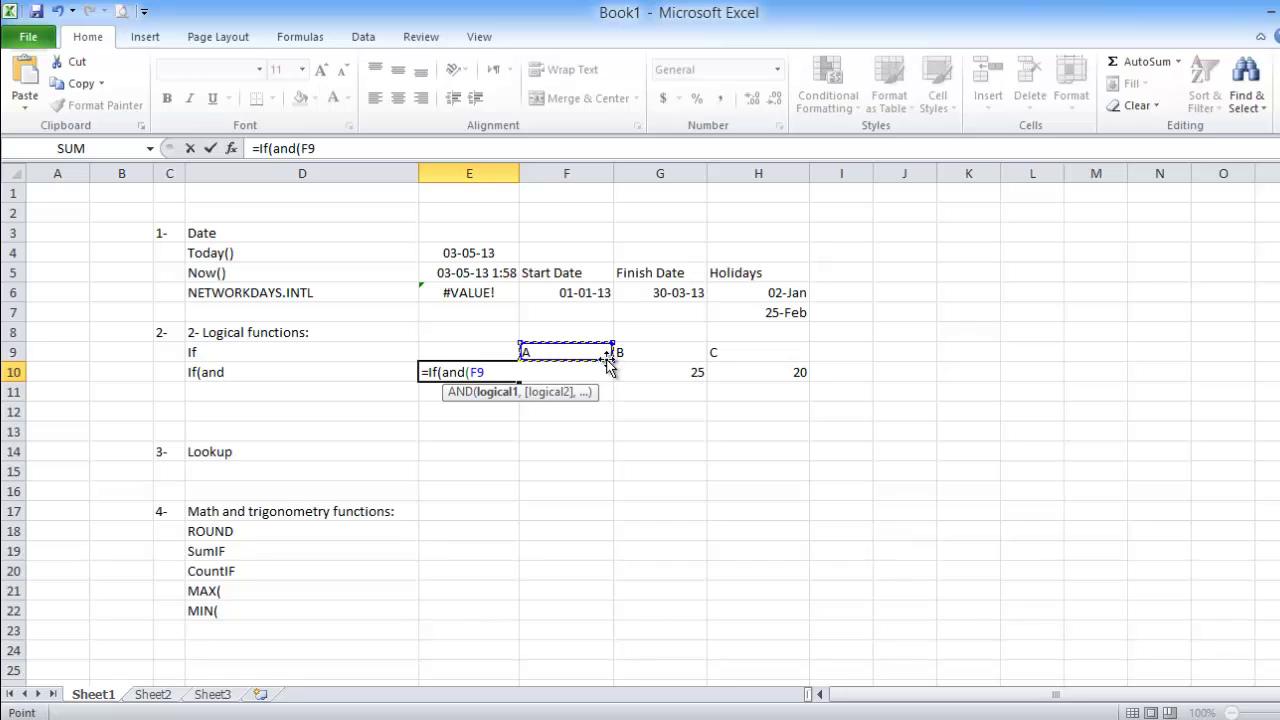
click(608, 378)
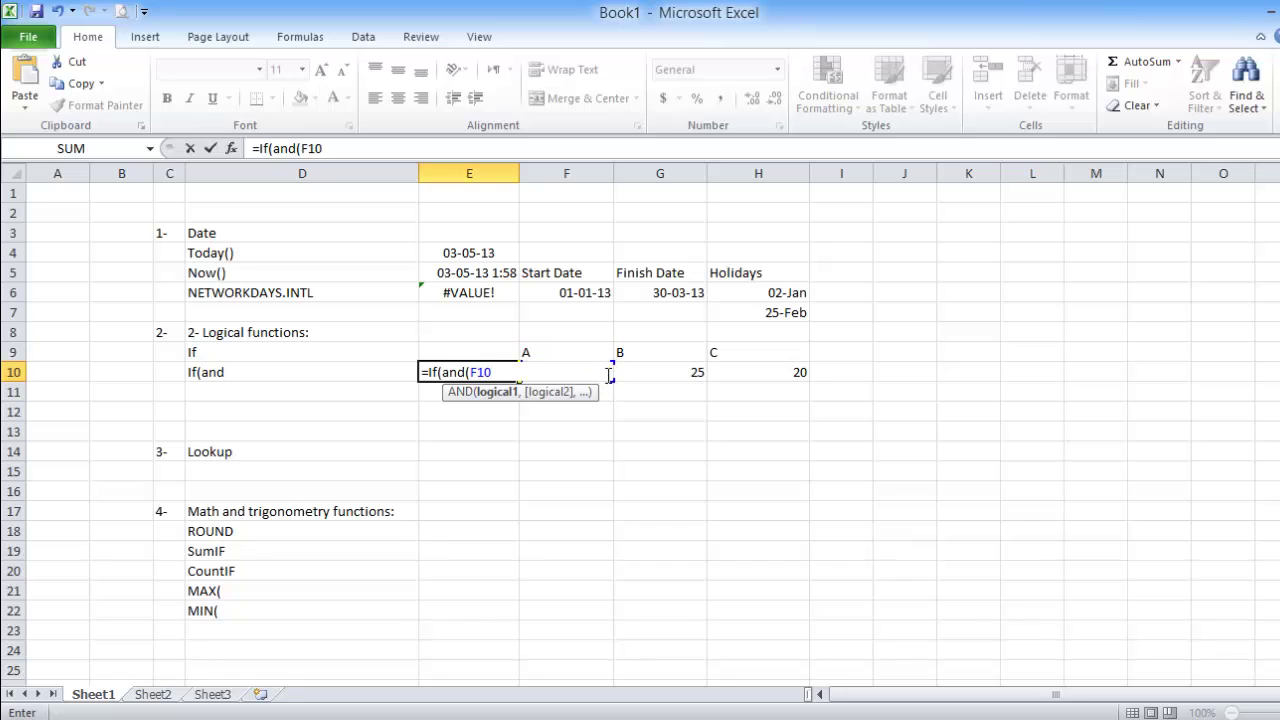
- Complete conditions F10>G10 and G10<H10 with results 10 and 0, returning 0
click(441, 147)
text(>)
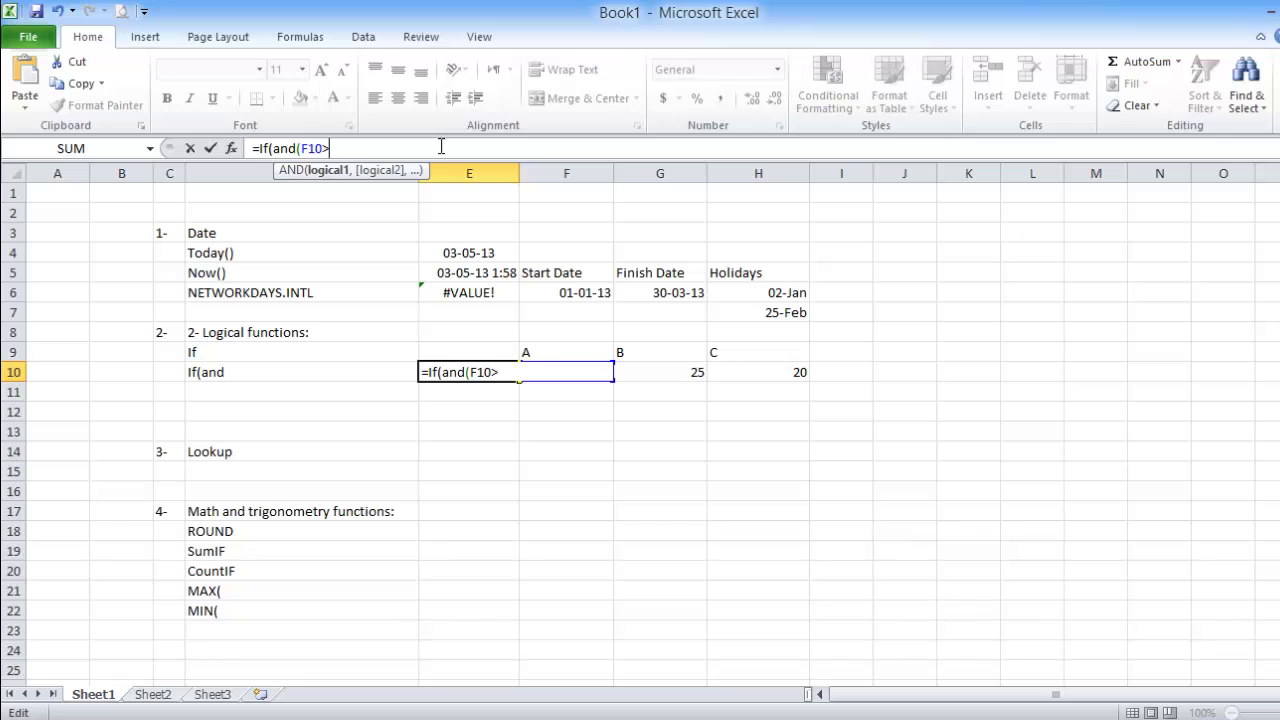
click(638, 369)
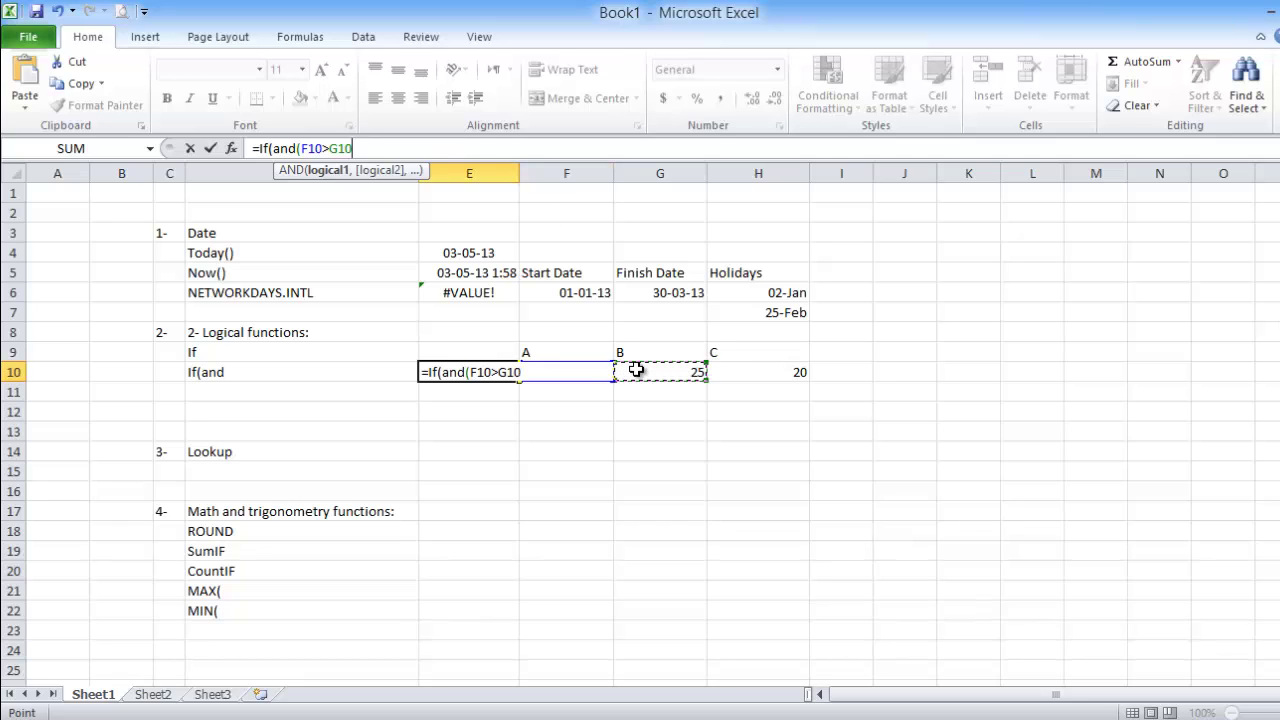
text(,)
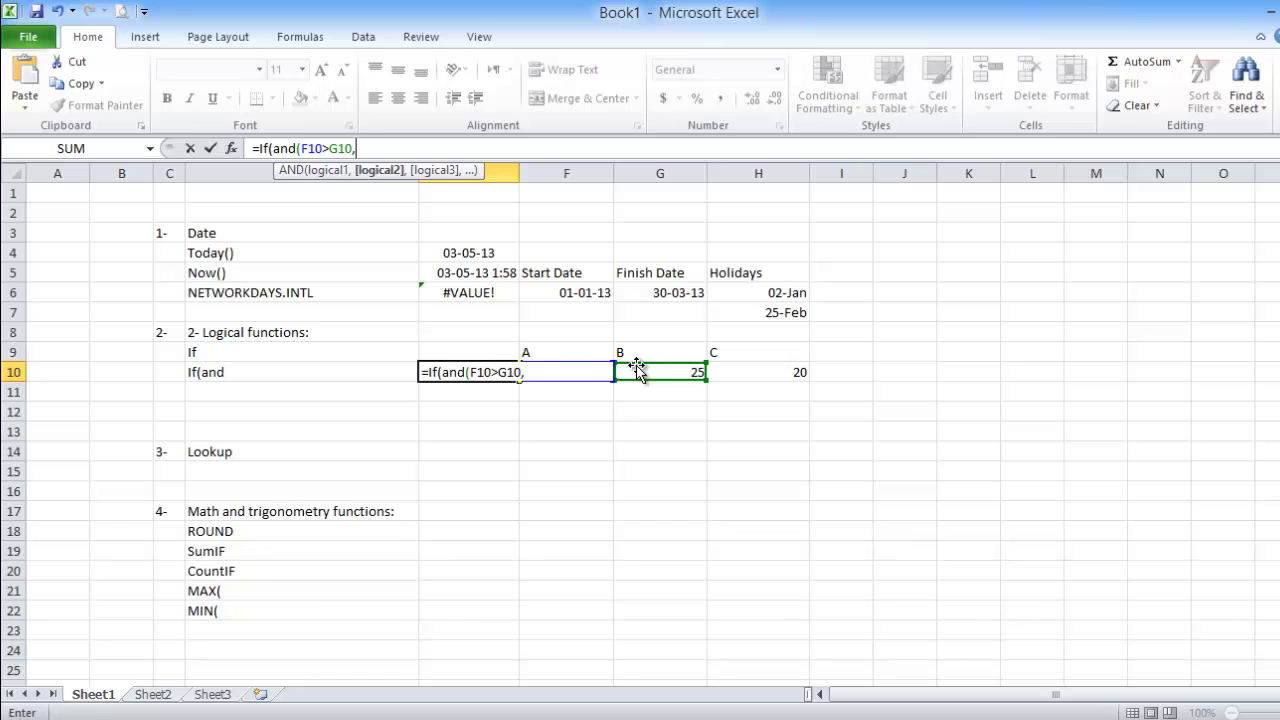
click(652, 369)
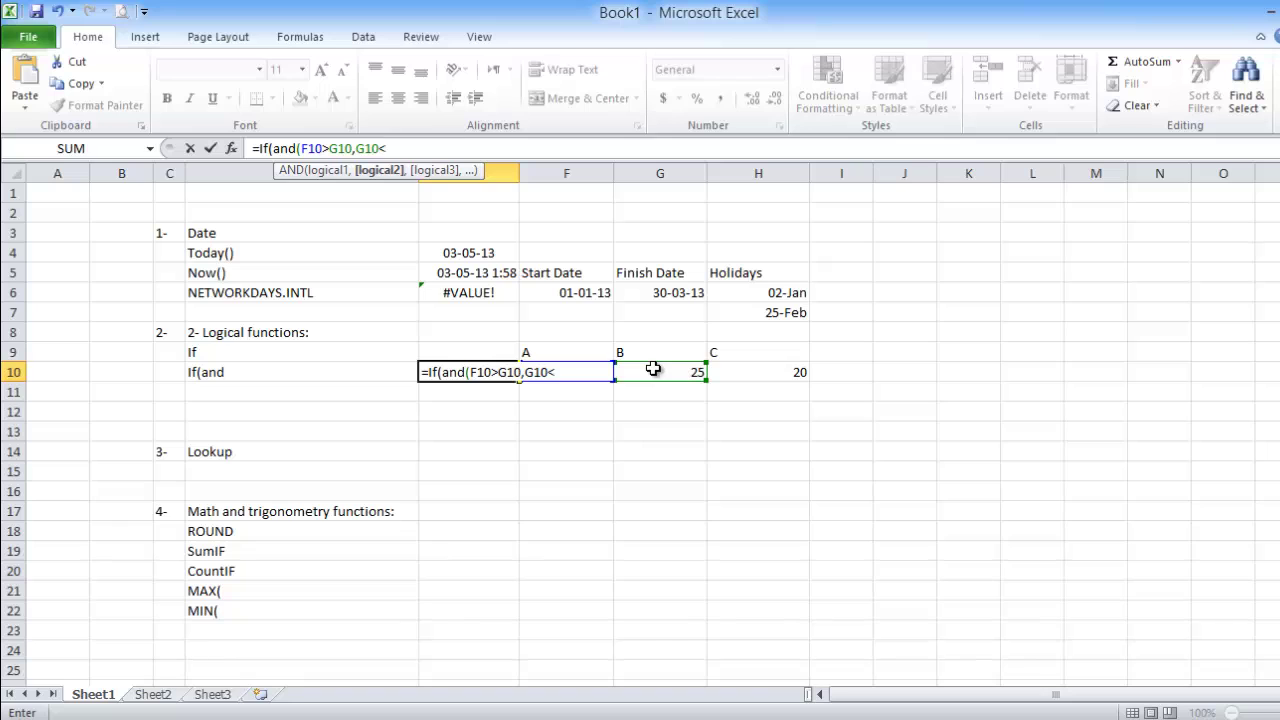
click(785, 370)
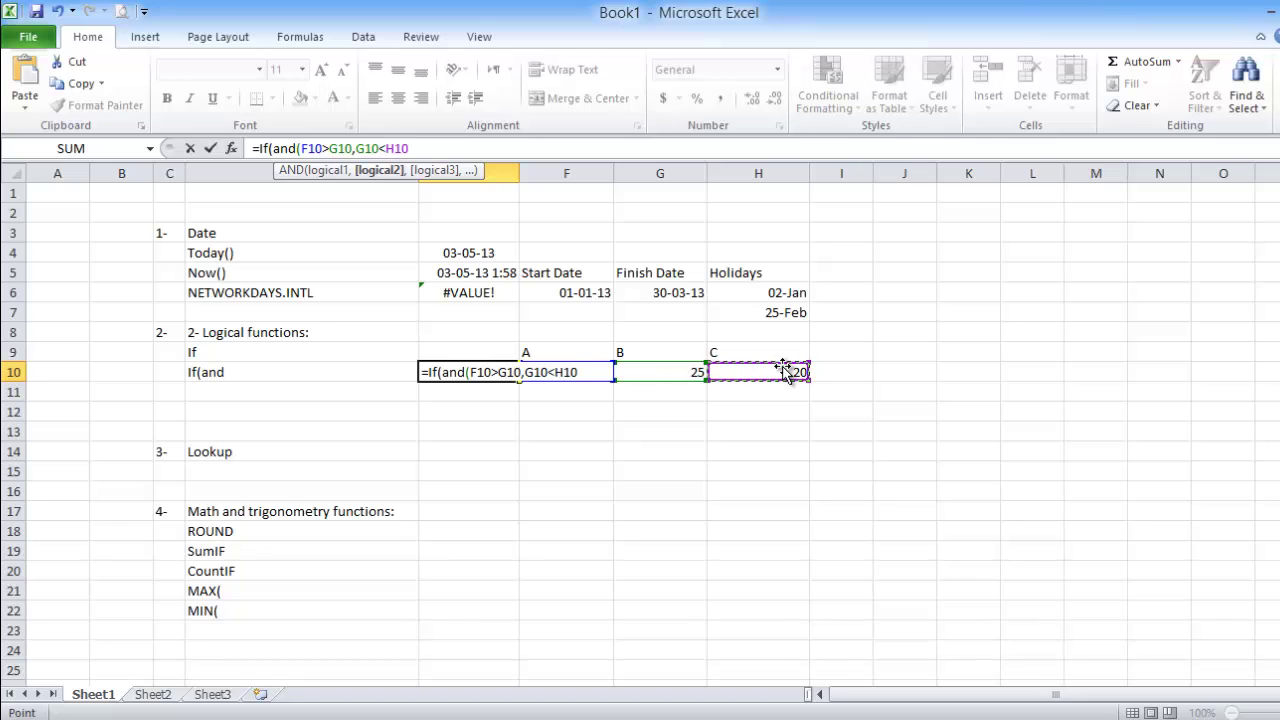
text())
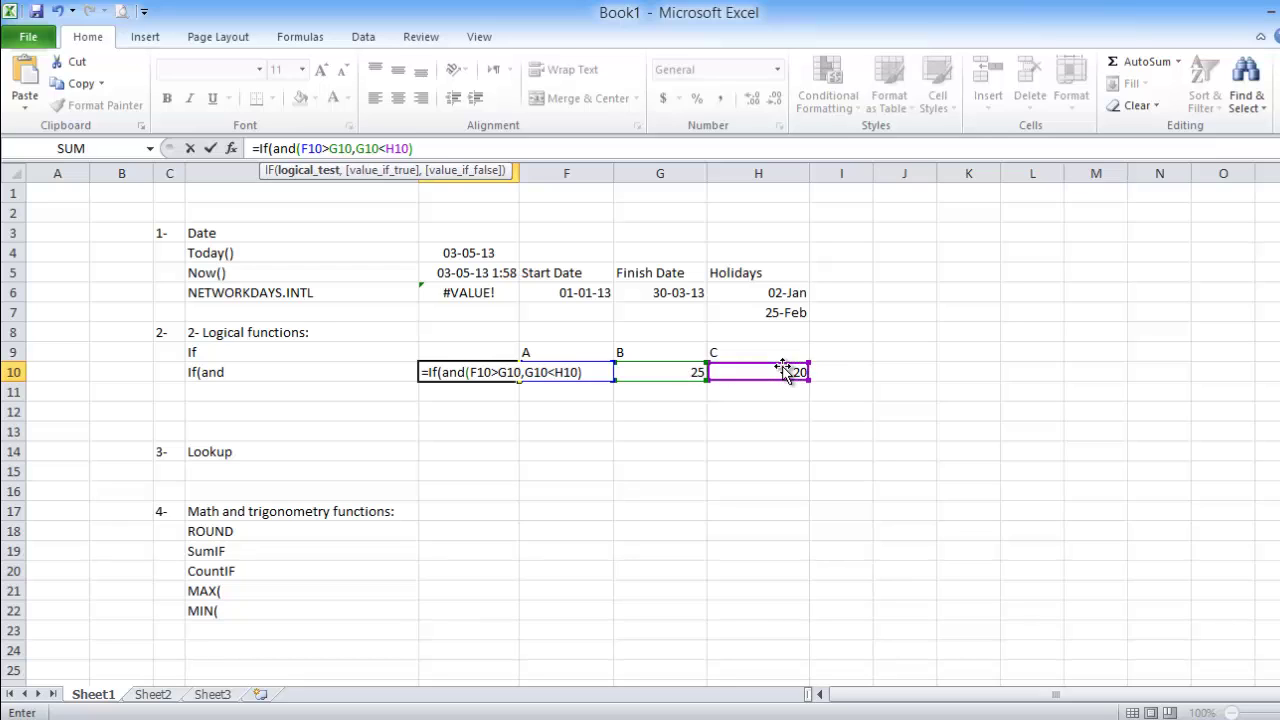
text(,)
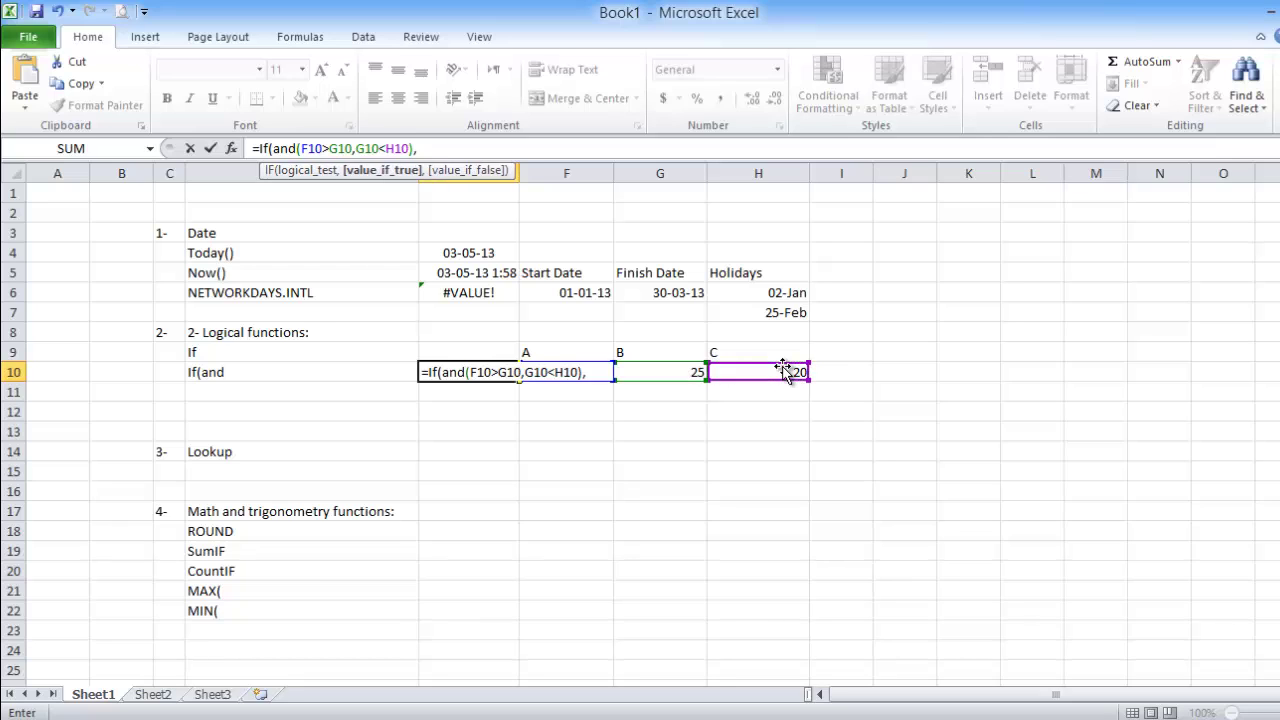
text(10,0)
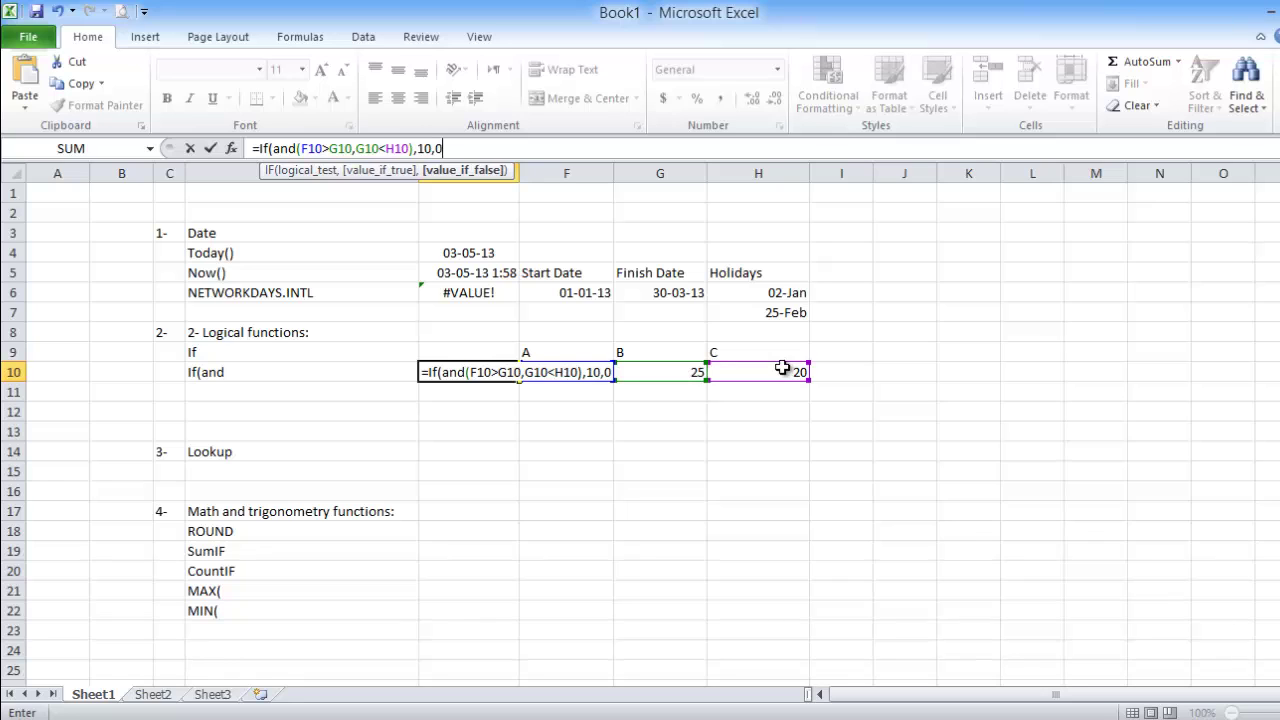
key(Return)
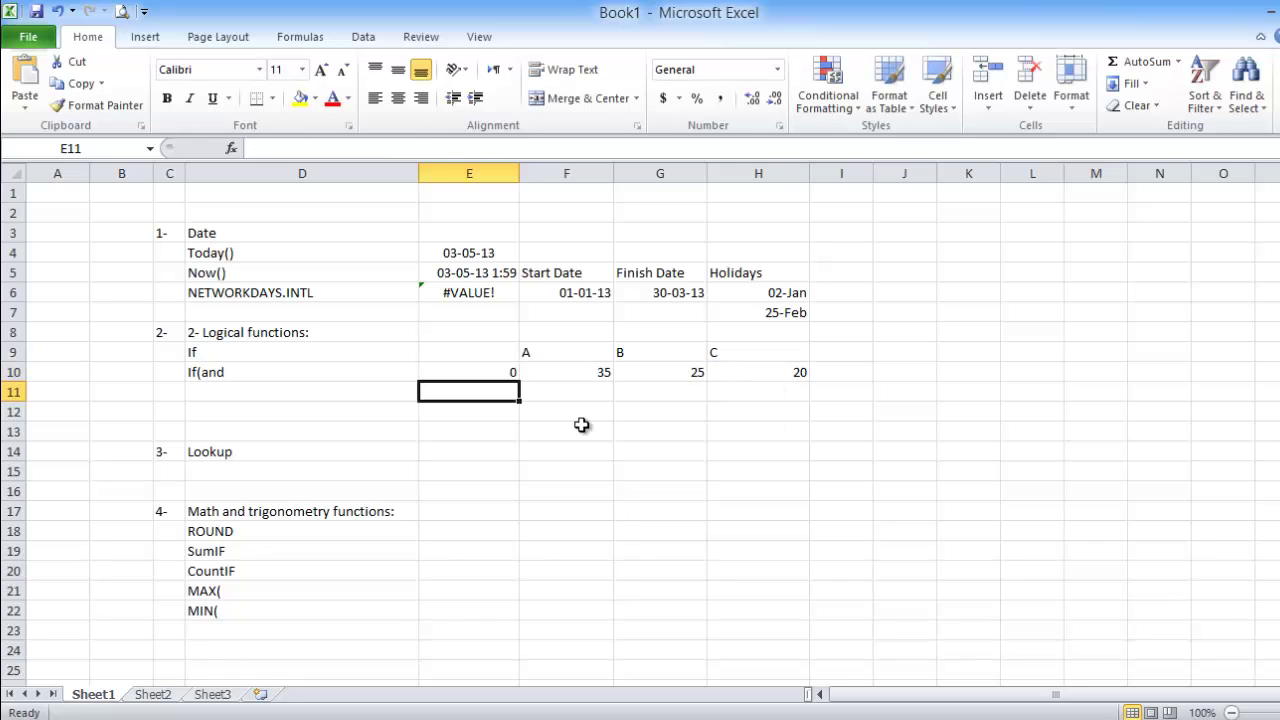
- Review E10's IF(AND) formula against the values in G10 and H10
click(474, 370)
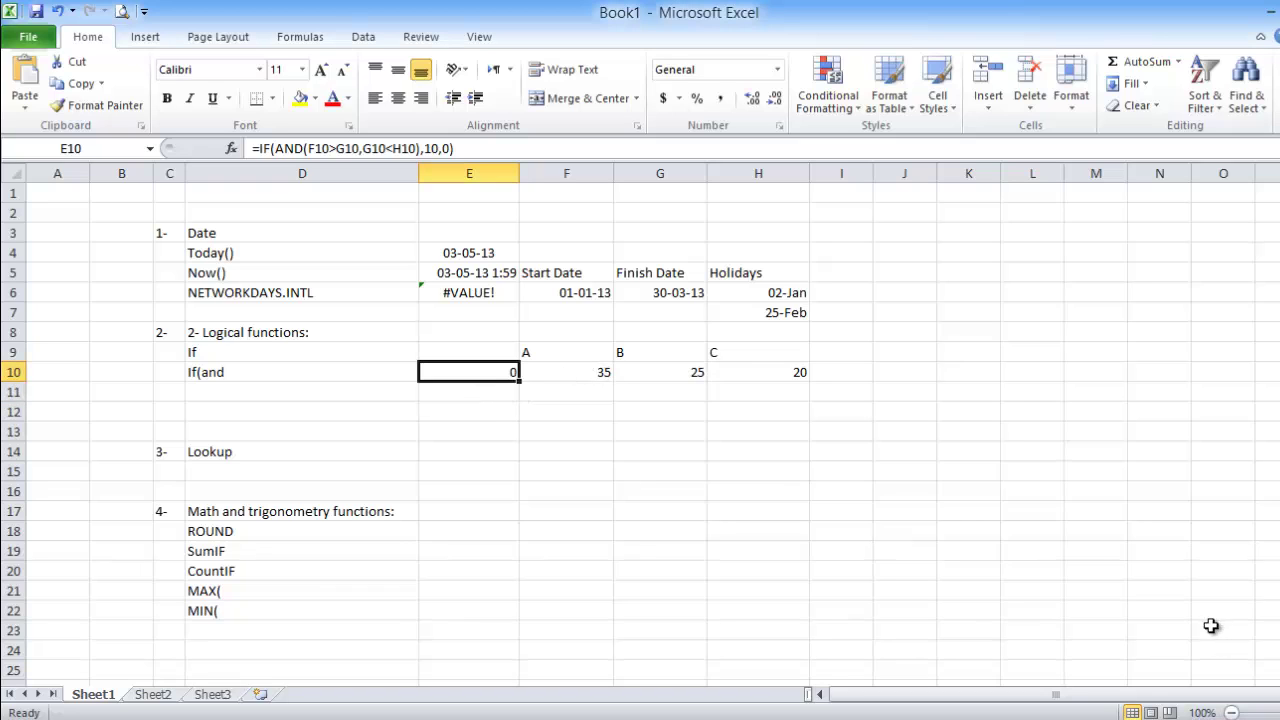
click(660, 374)
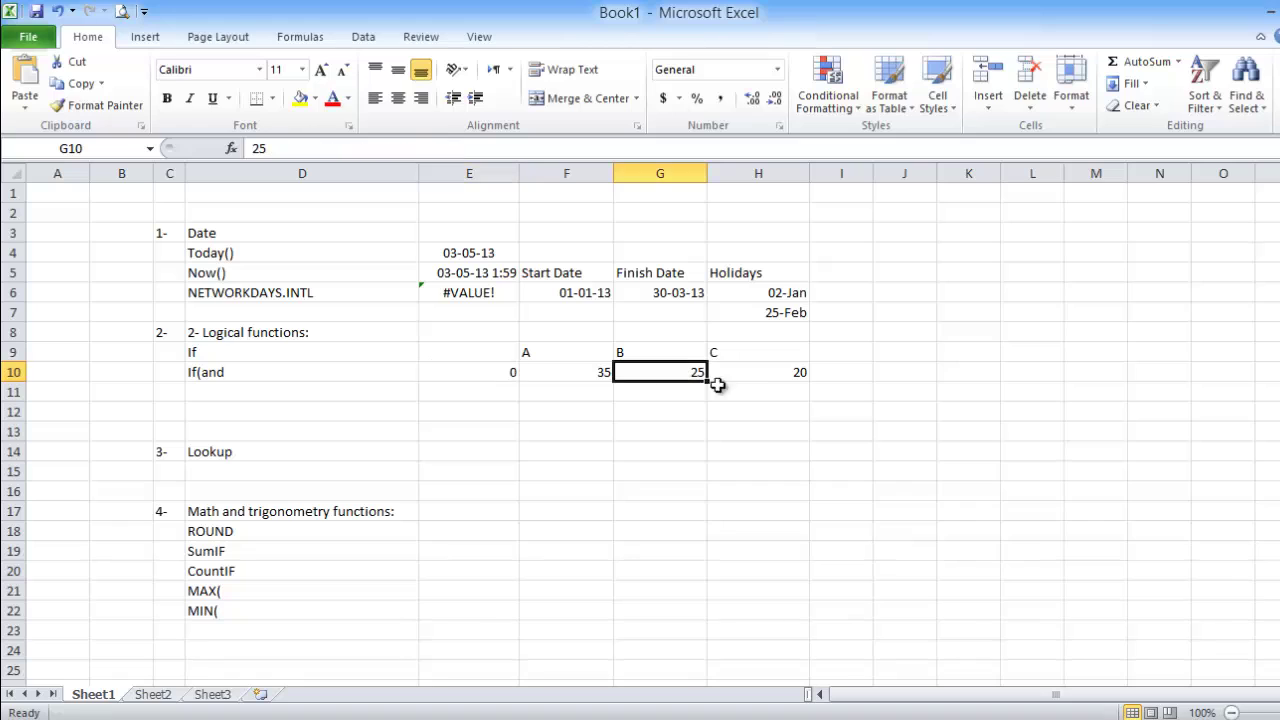
click(766, 373)
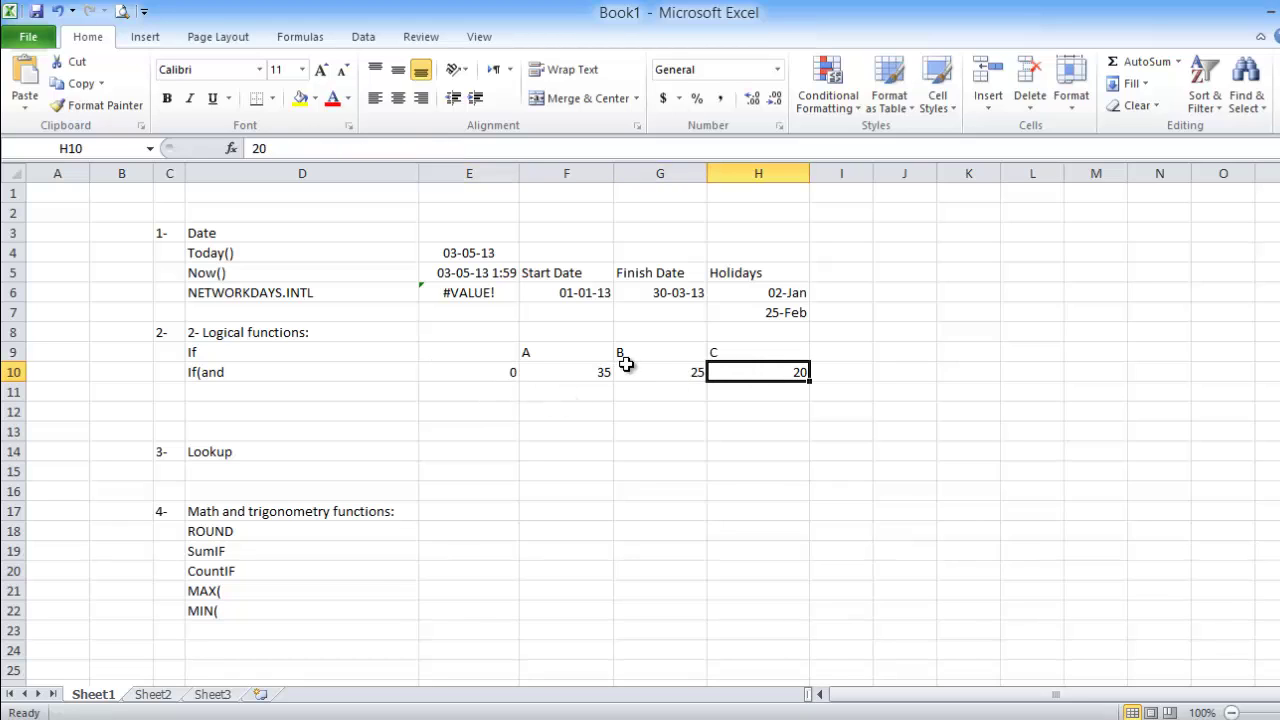
click(658, 370)
click(746, 371)
click(495, 374)
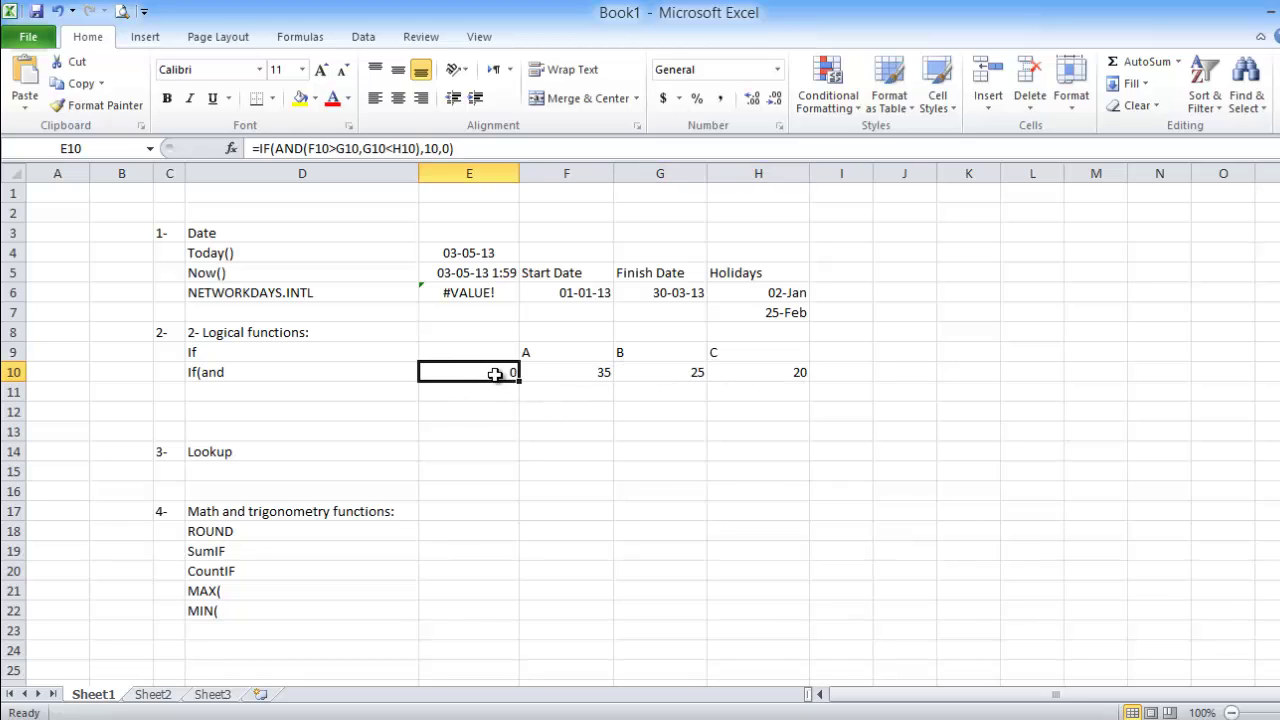
- Change G10 from 25 to 15 and confirm E10 now returns 10
click(690, 372)
text(15)
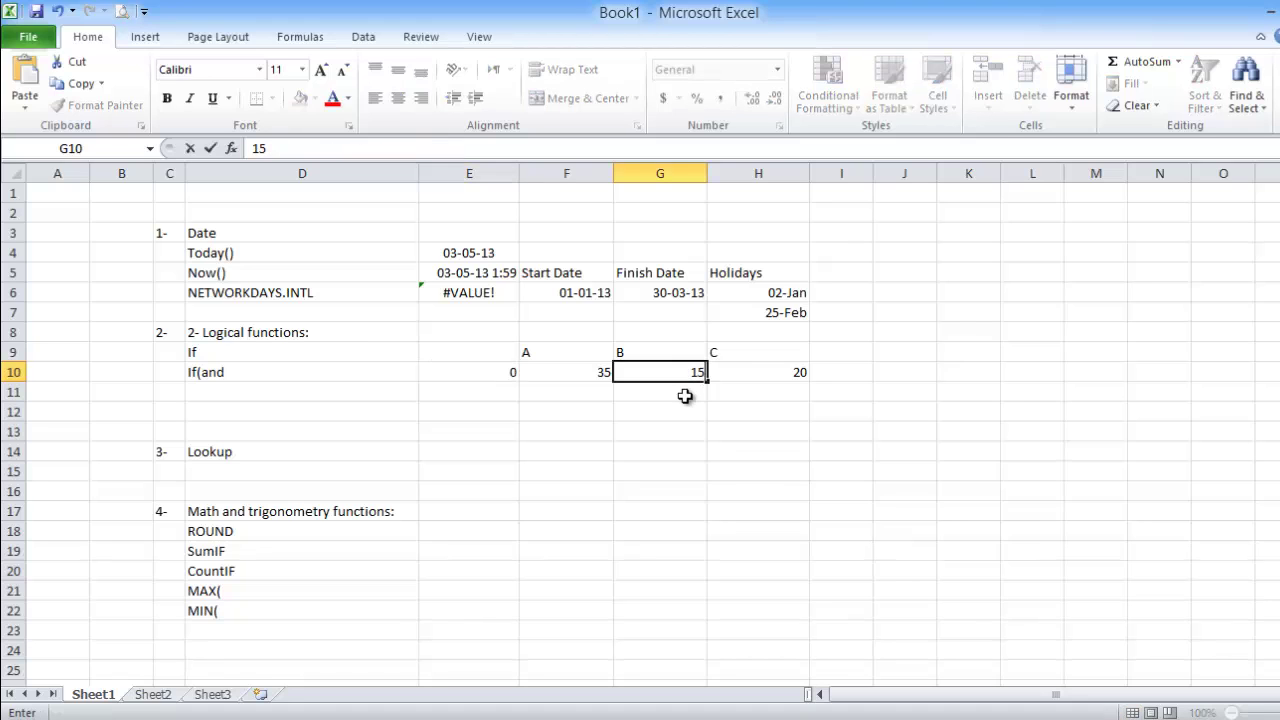
key(Return)
click(475, 374)
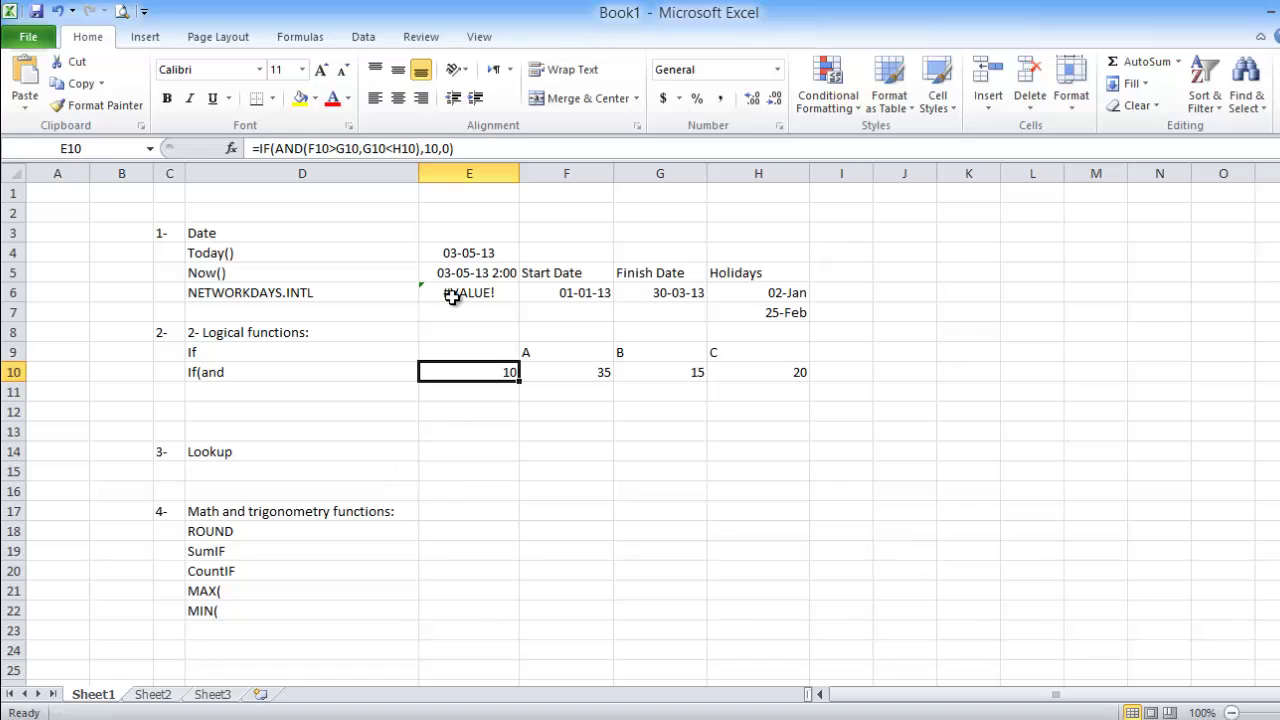
- Clear the sample data block E4:H10, leaving only the section labels in columns C and D
drag(467, 252, 757, 374)
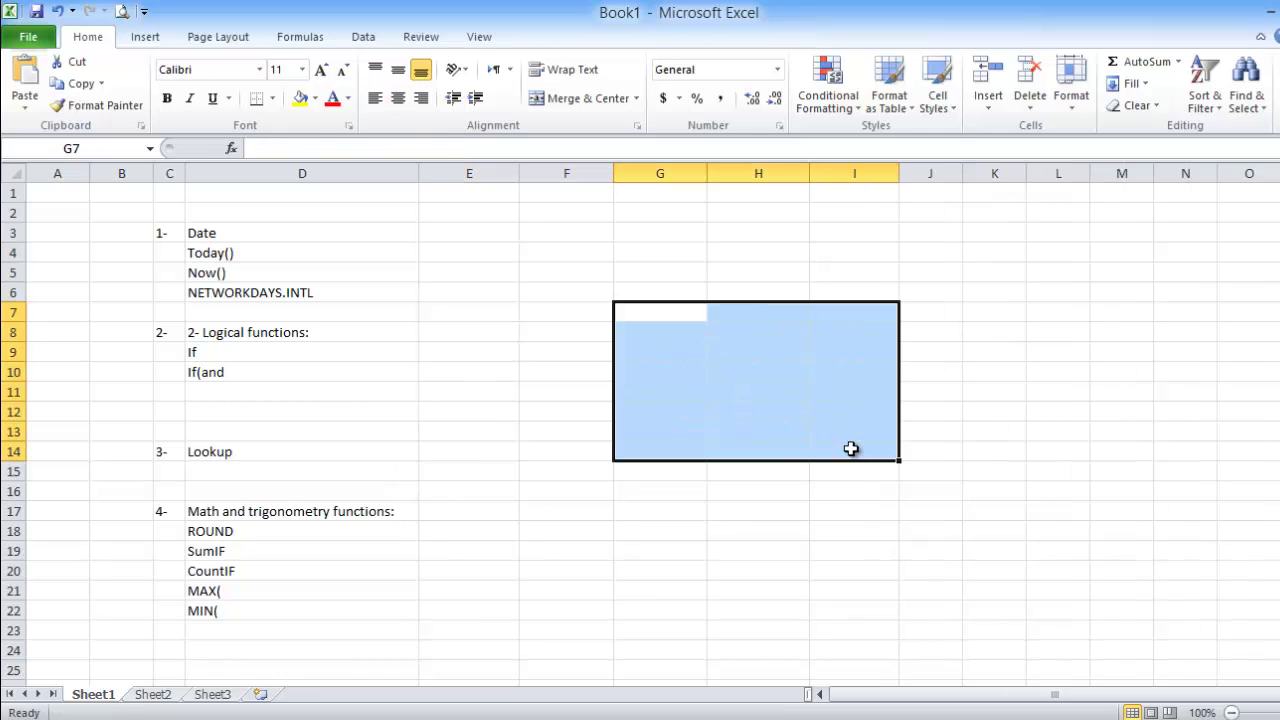
click(772, 448)
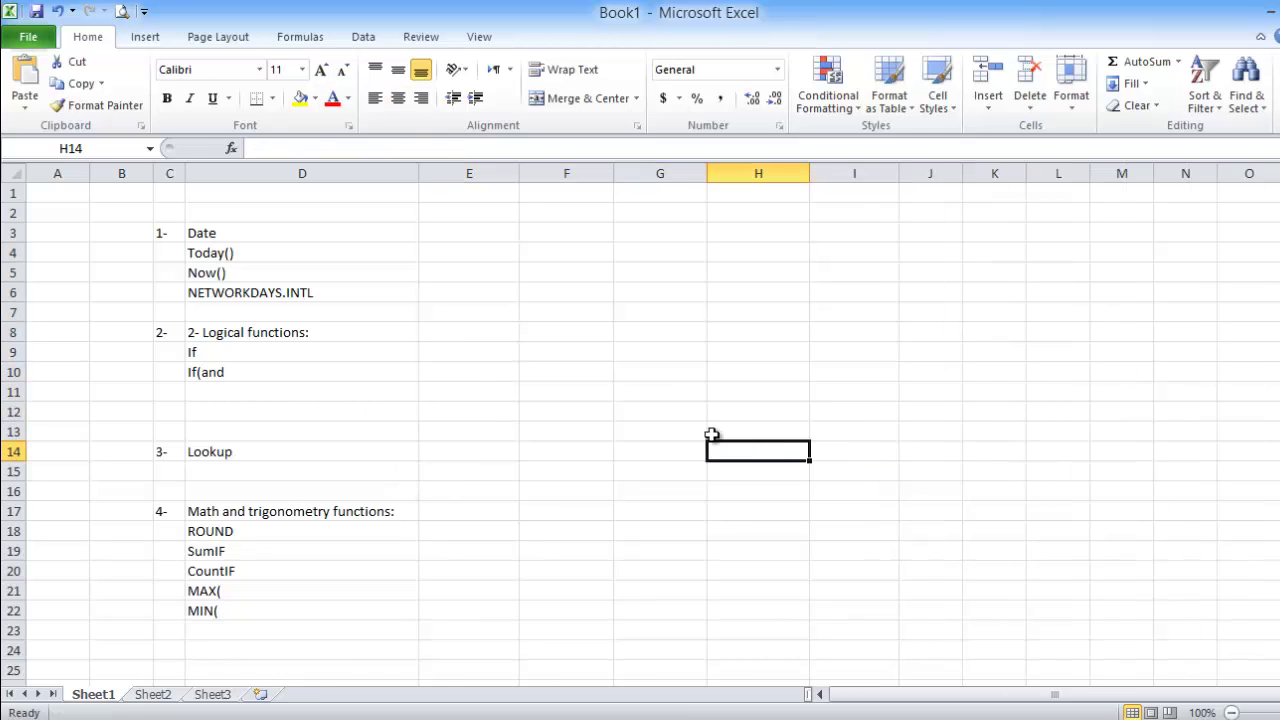
click(270, 452)
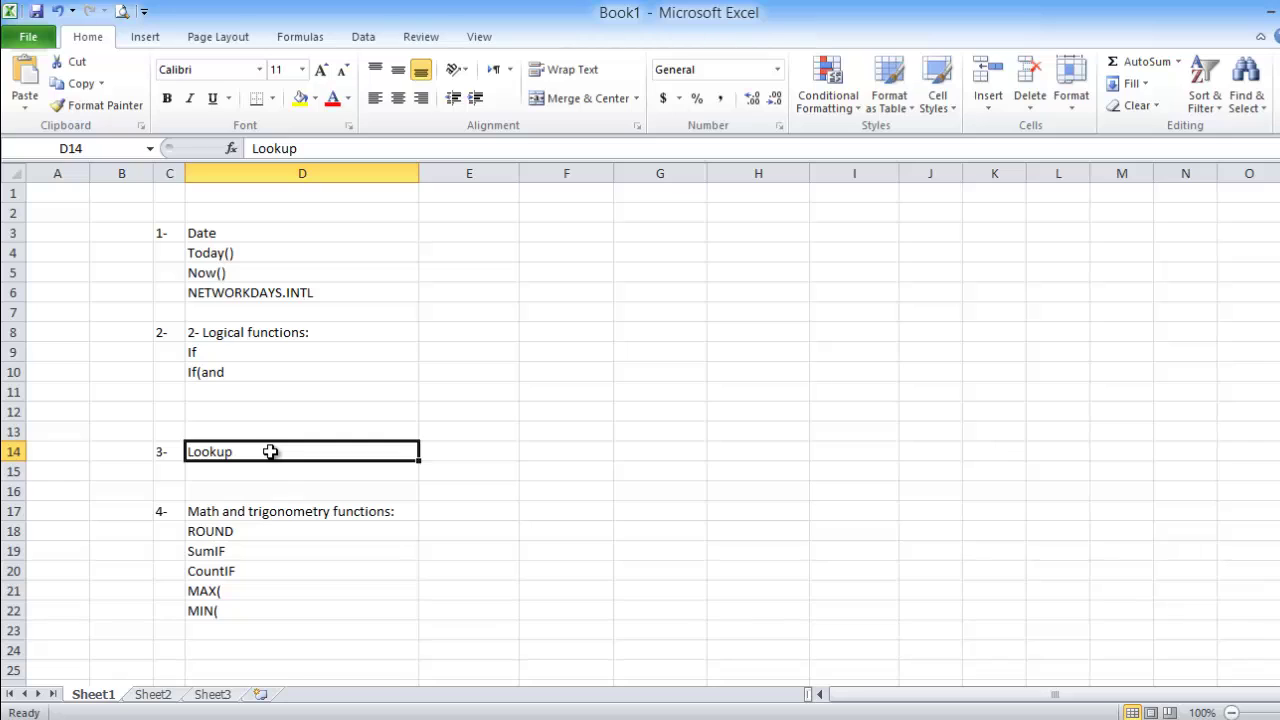
- Add the table headers Date in G8 and Sales in H8
click(684, 335)
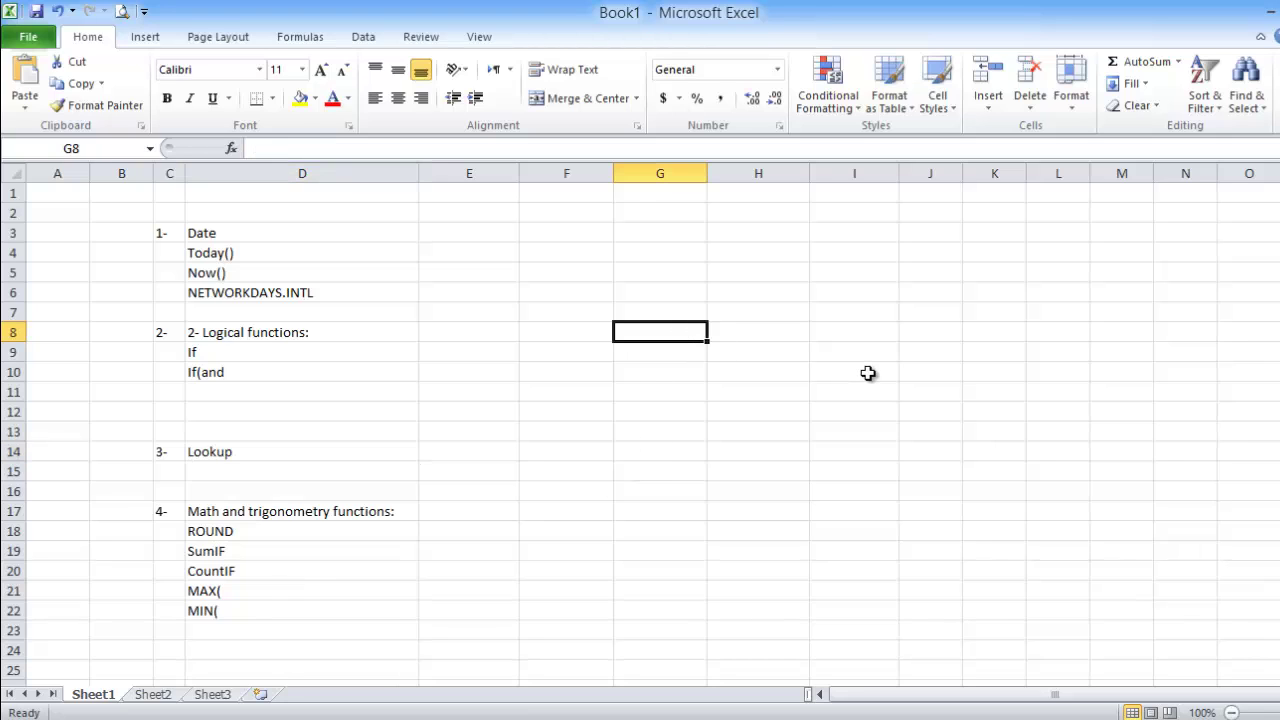
text(Date)
key(Tab)
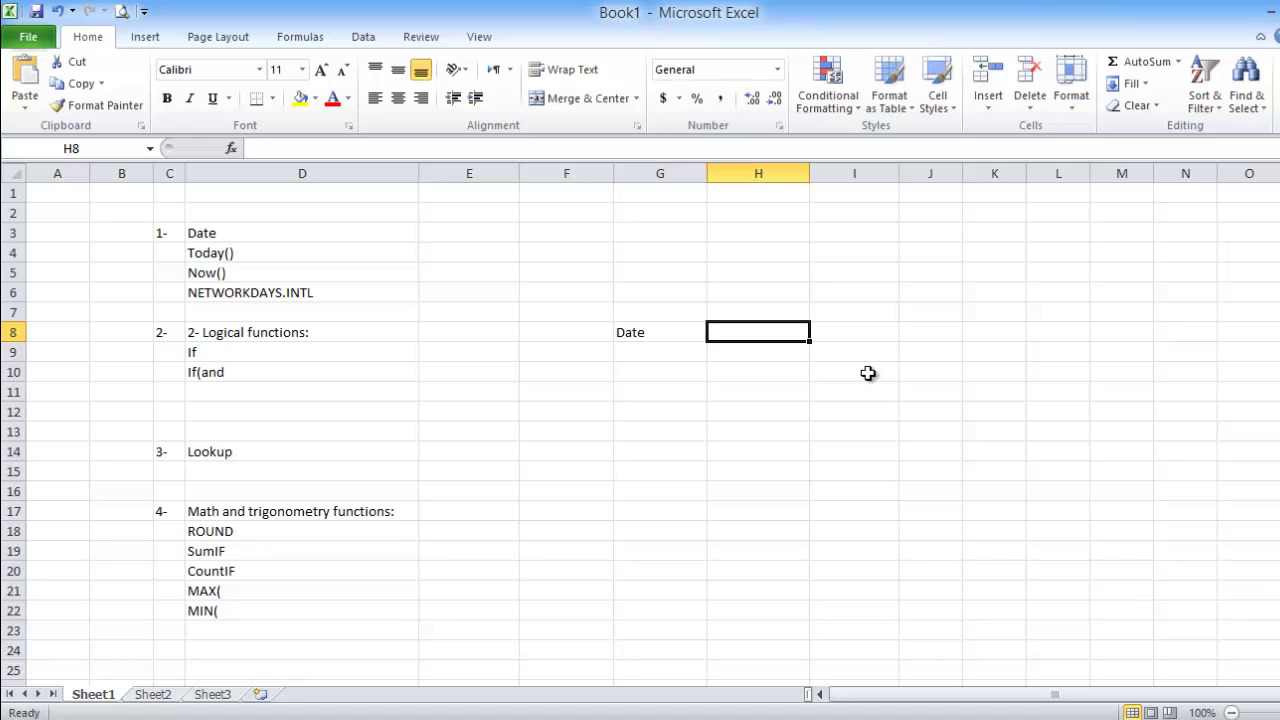
text(Sales)
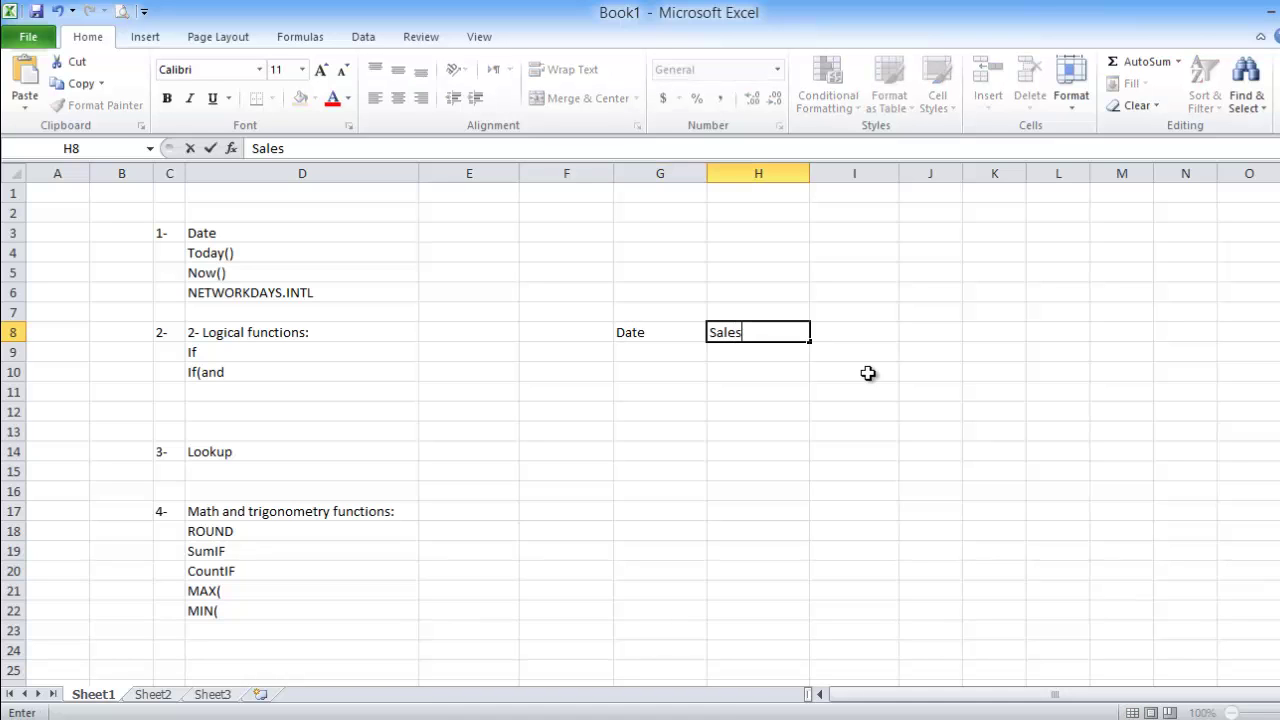
key(Tab)
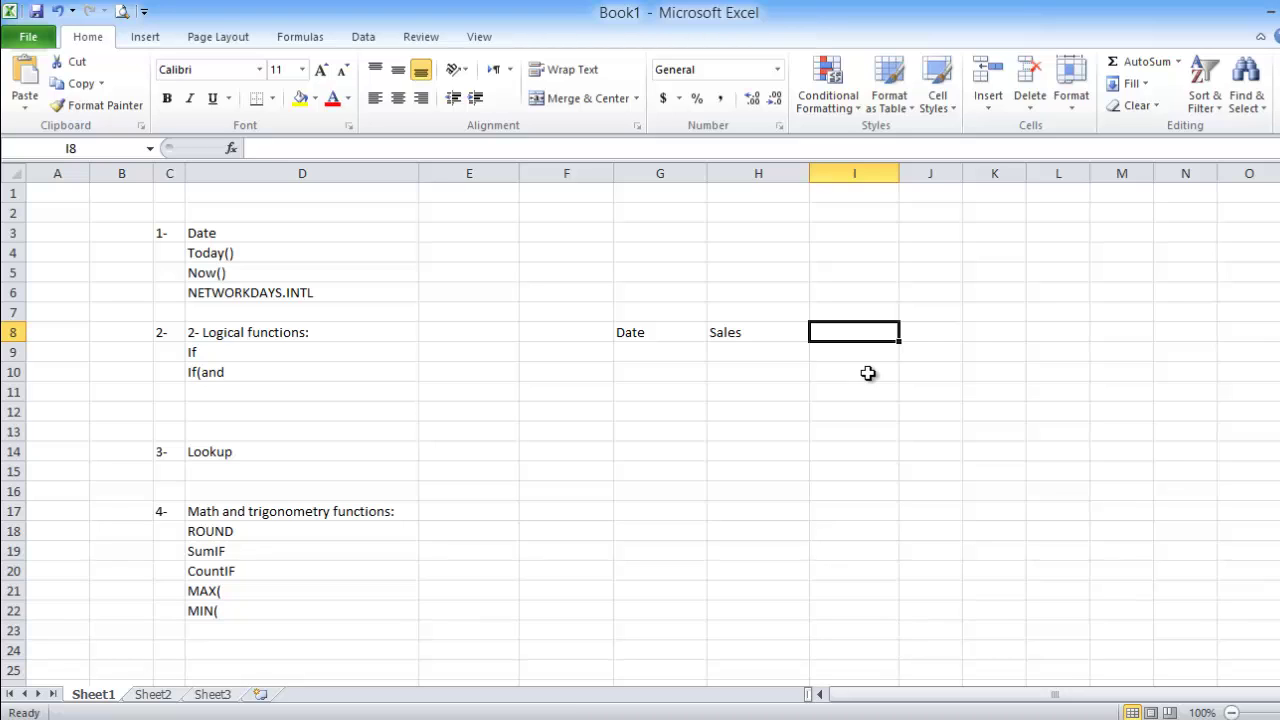
- Enter 1/1/13 in G9 and fill consecutive dates down to 10-01-13 in G18
key(Left)
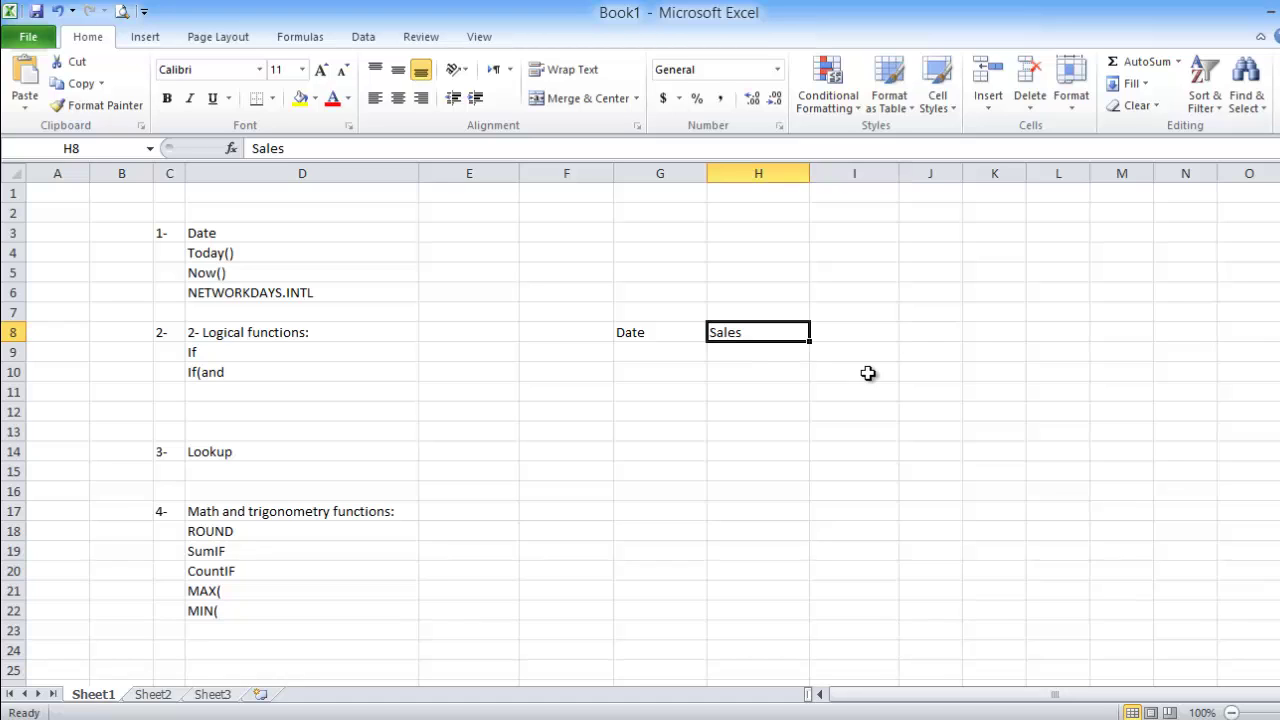
key(Down)
key(Left)
key(Left)
key(Right)
text(1)
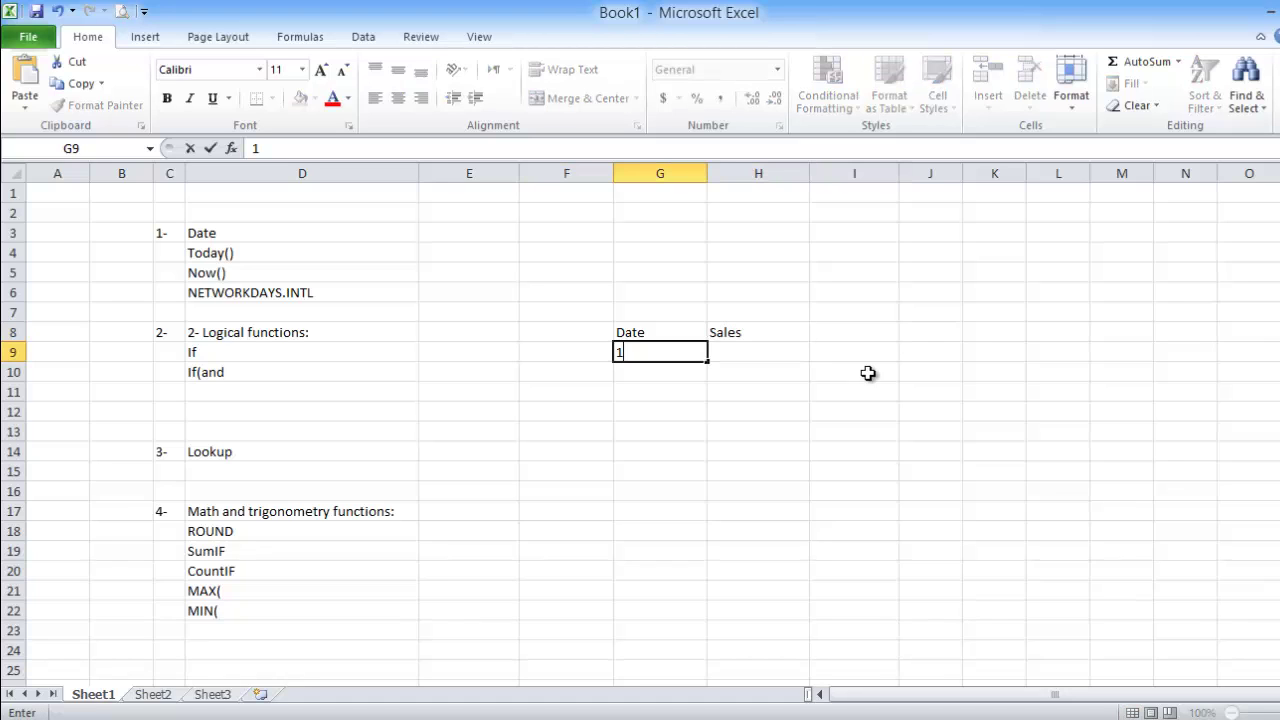
text(/1/13)
key(Return)
click(694, 354)
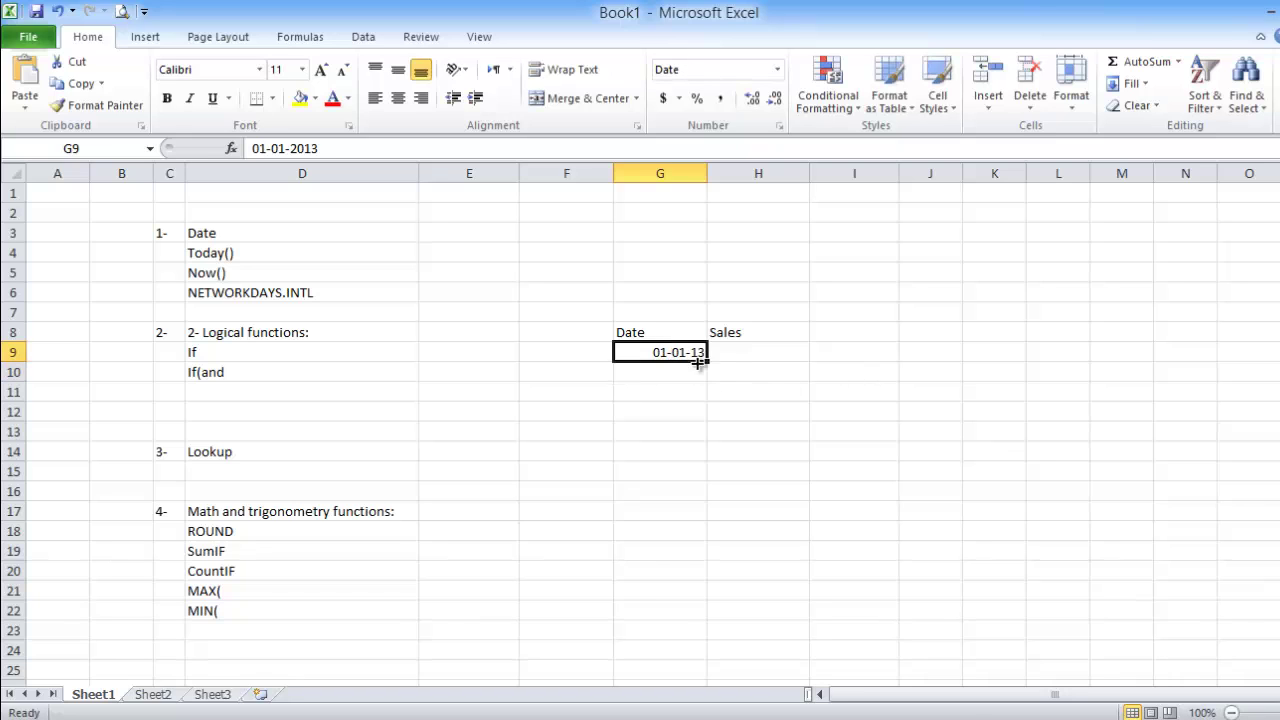
drag(707, 361, 697, 537)
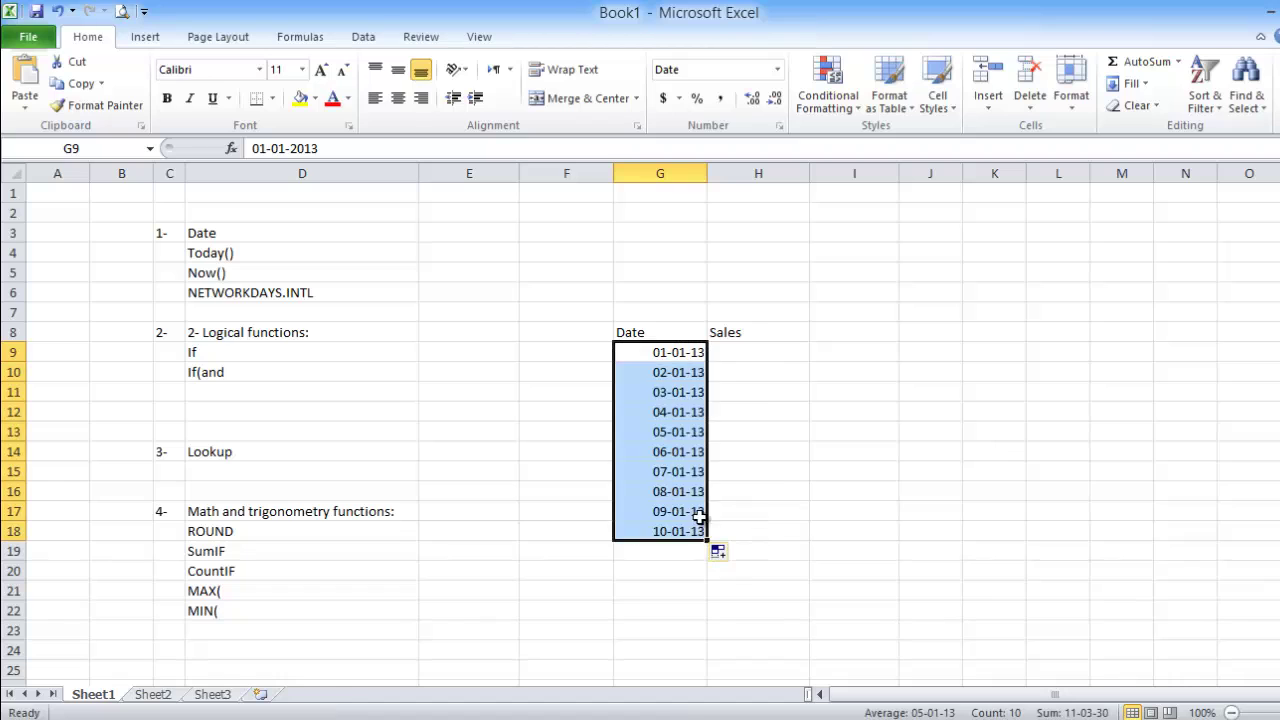
- Enter sales 2500, 3000 and 2000 in H9:H11 and extend the series down to row 18
click(757, 350)
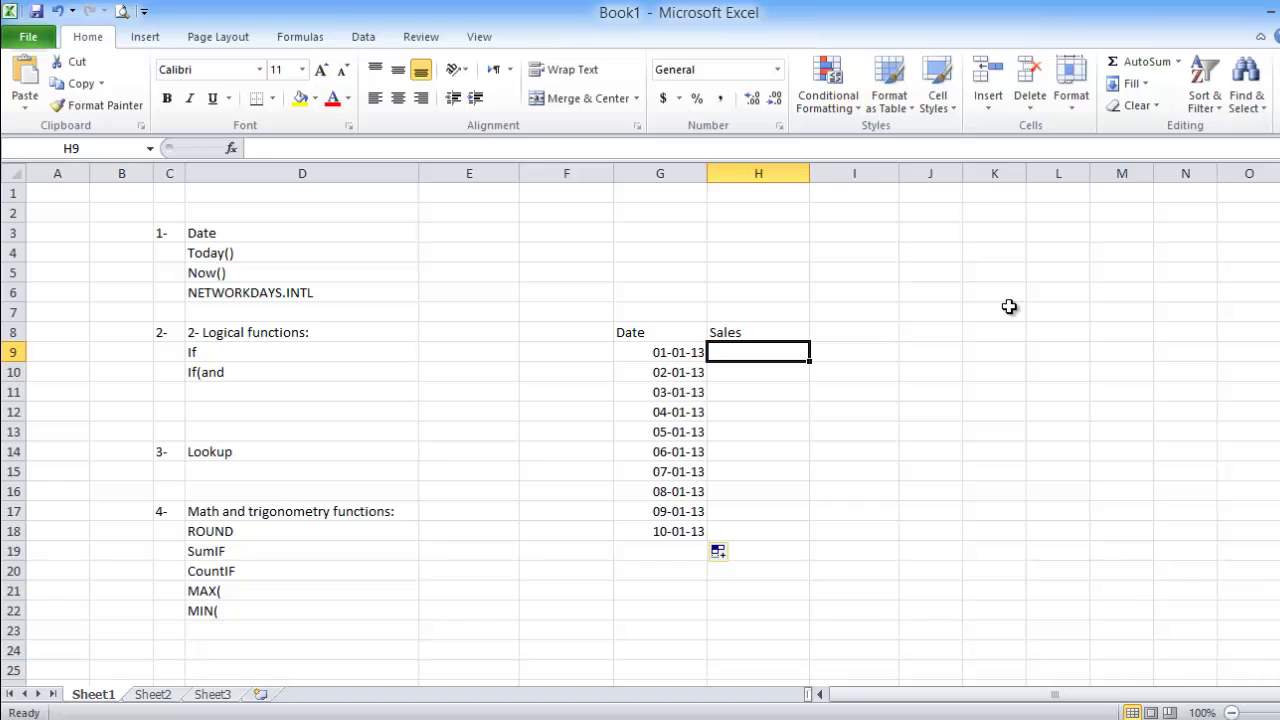
text(2500)
key(Return)
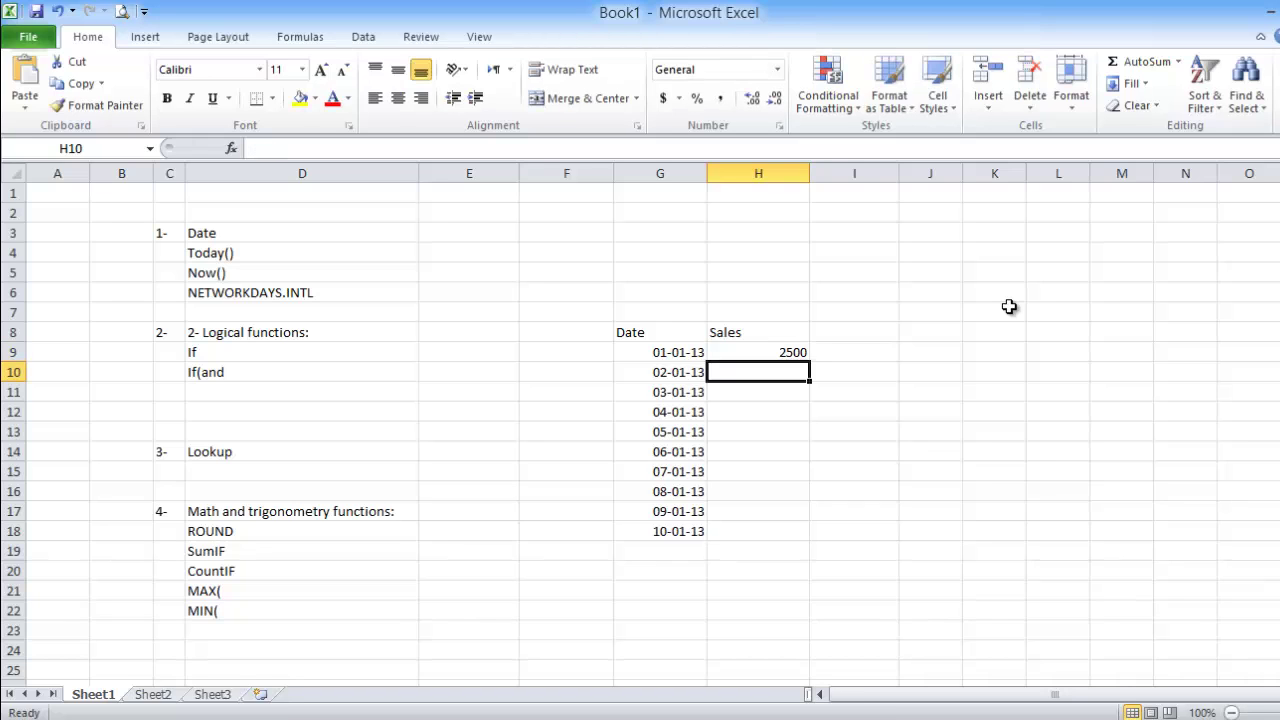
text(3000)
key(Return)
text(2)
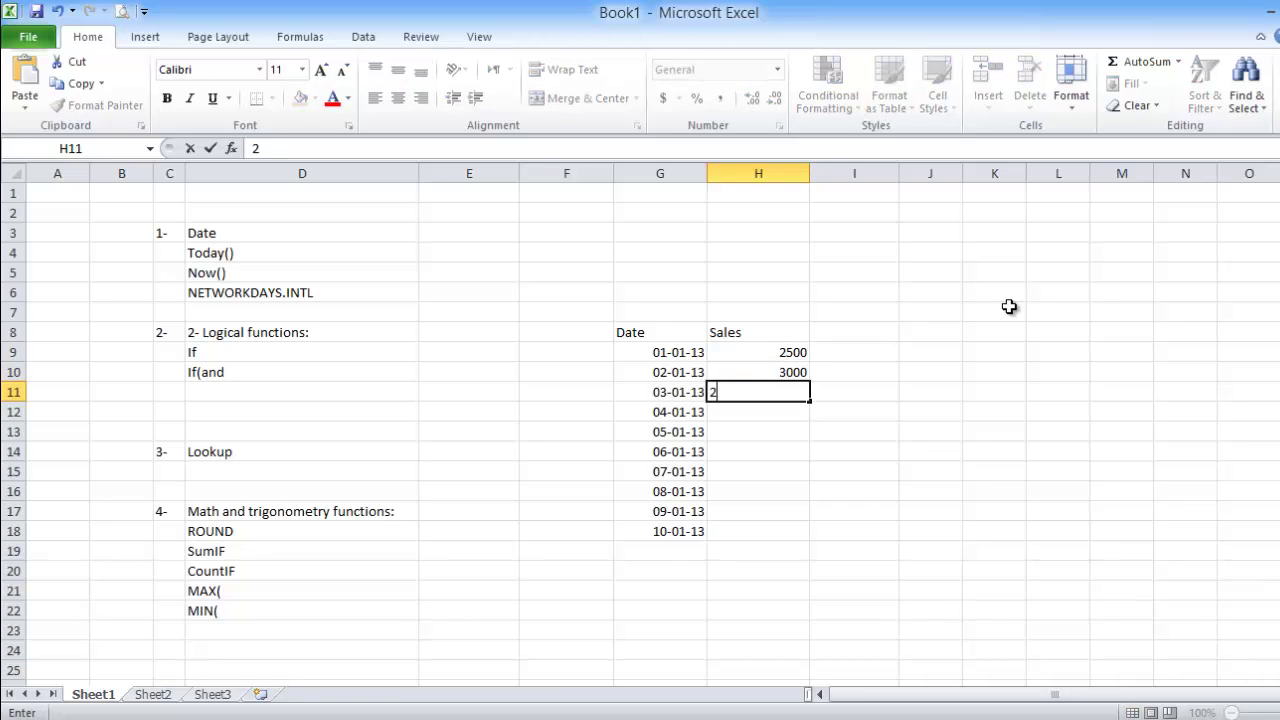
text(000)
key(Return)
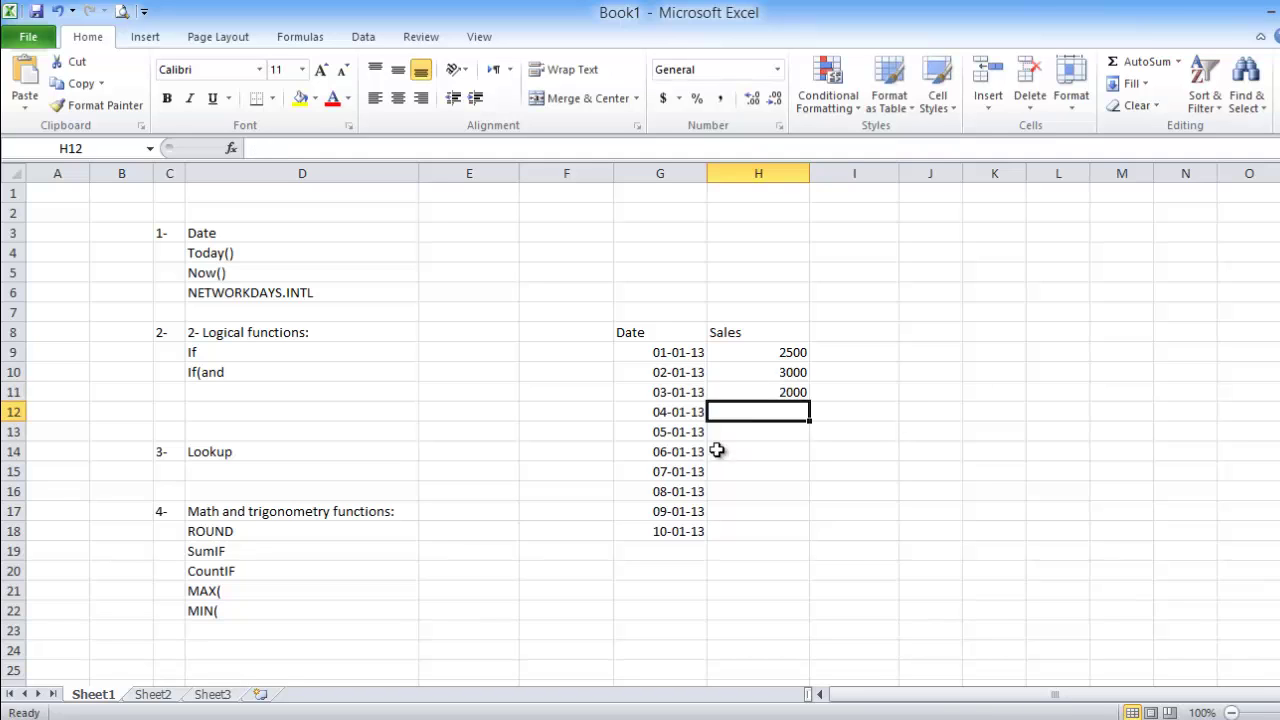
drag(770, 351, 788, 538)
- Enter the lookup dates 1/1, 4/1 and 9/1 in E9:E11
click(930, 511)
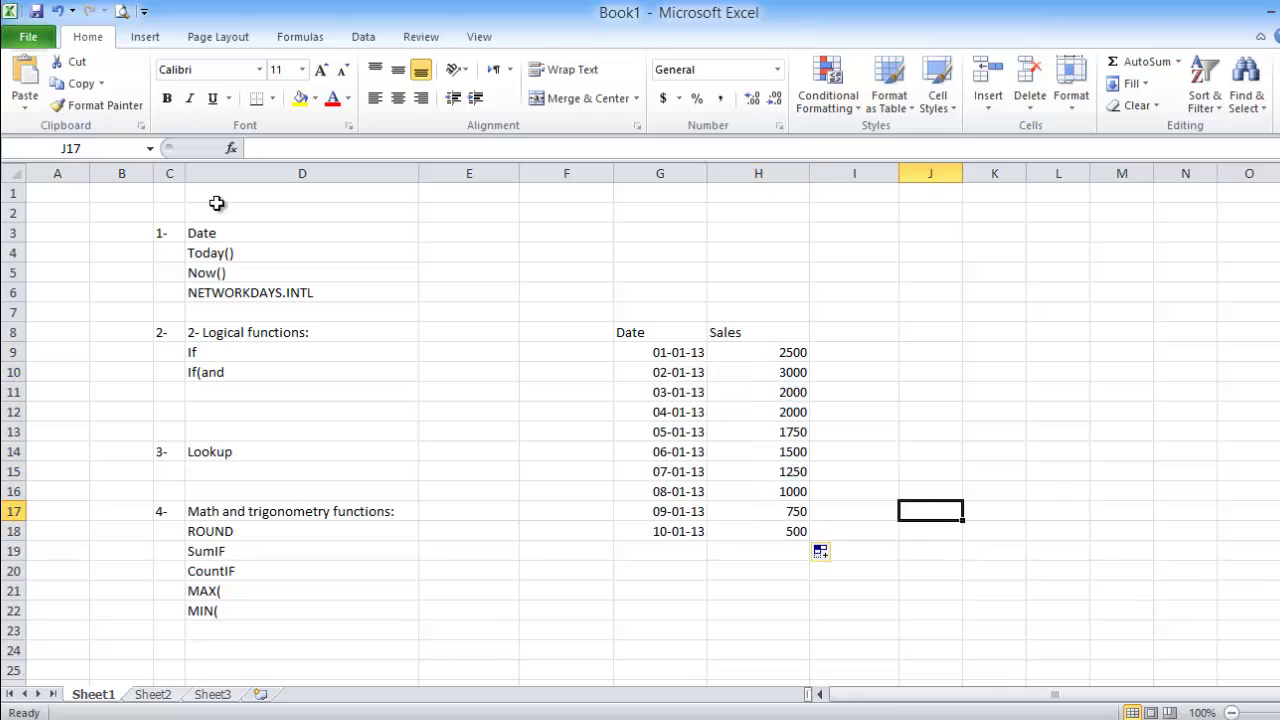
click(478, 355)
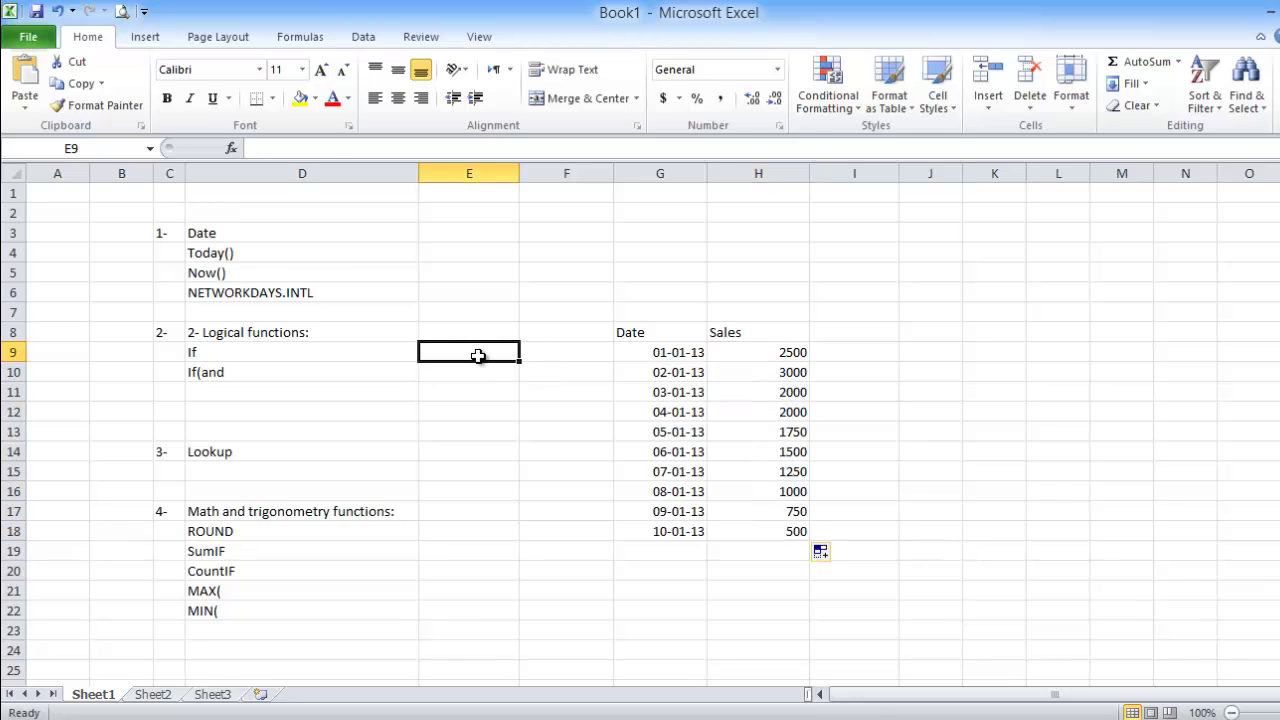
text(1/1)
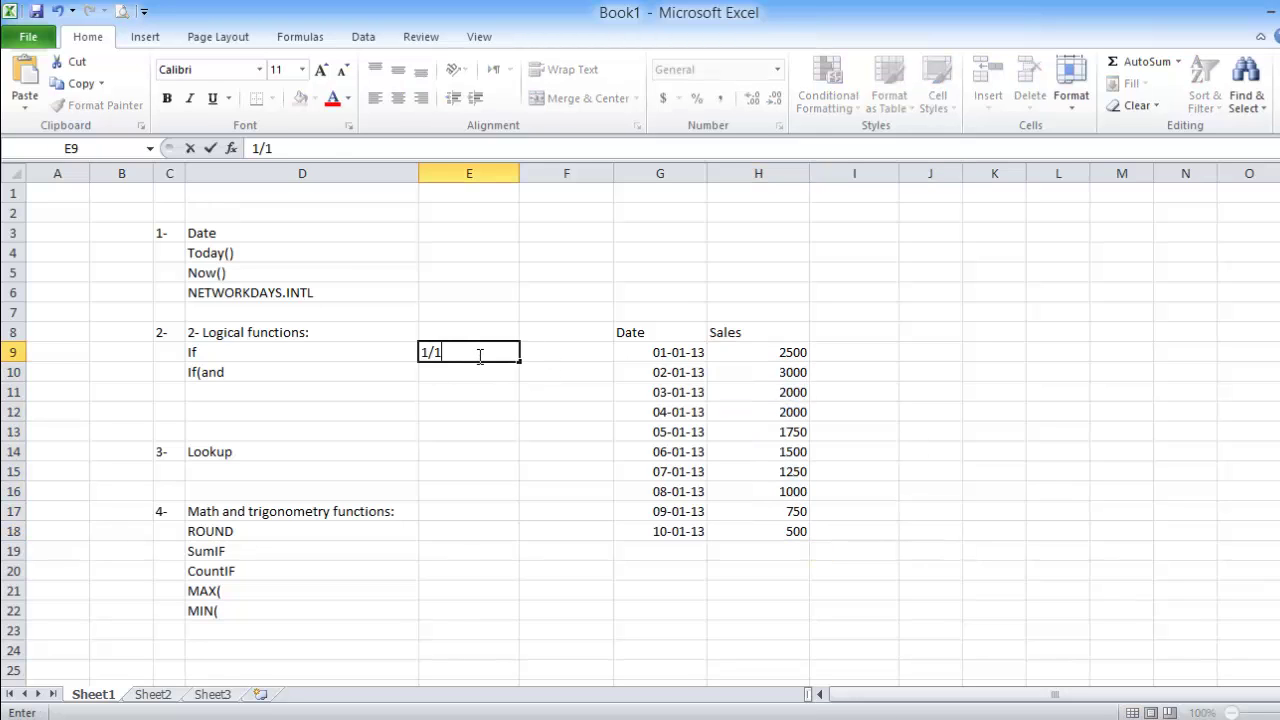
key(Return)
text(4/1)
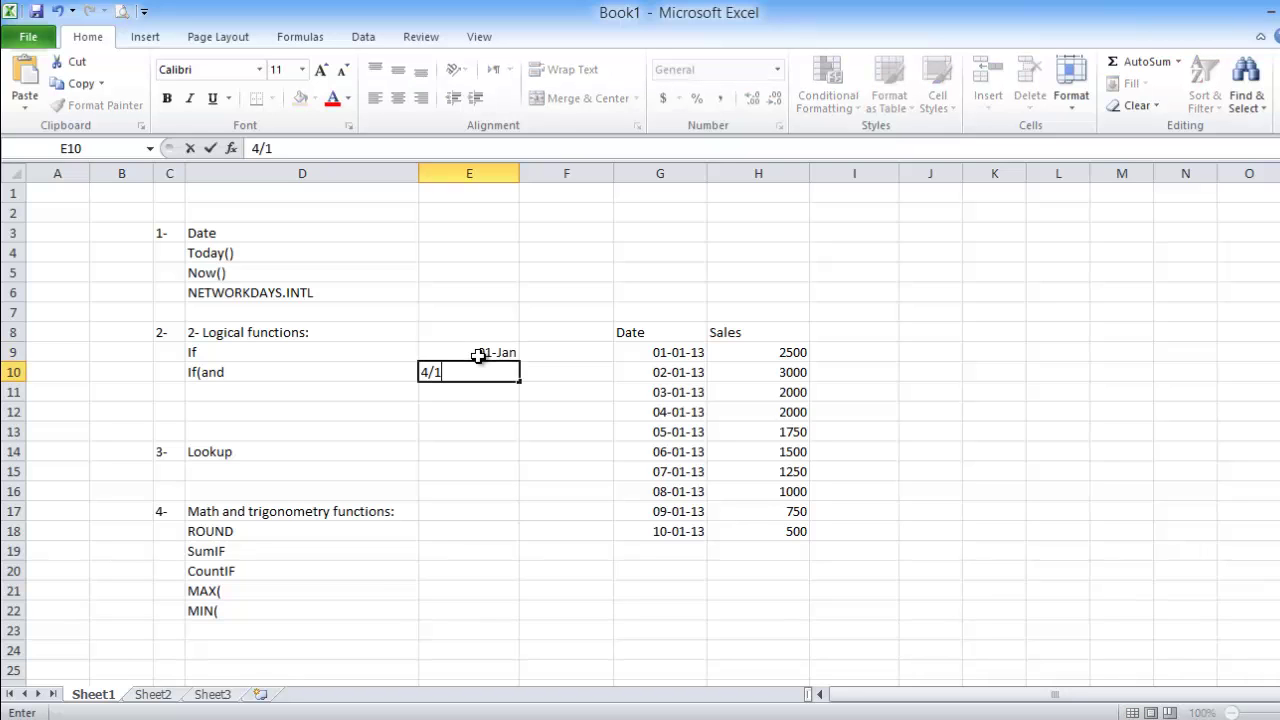
key(Return)
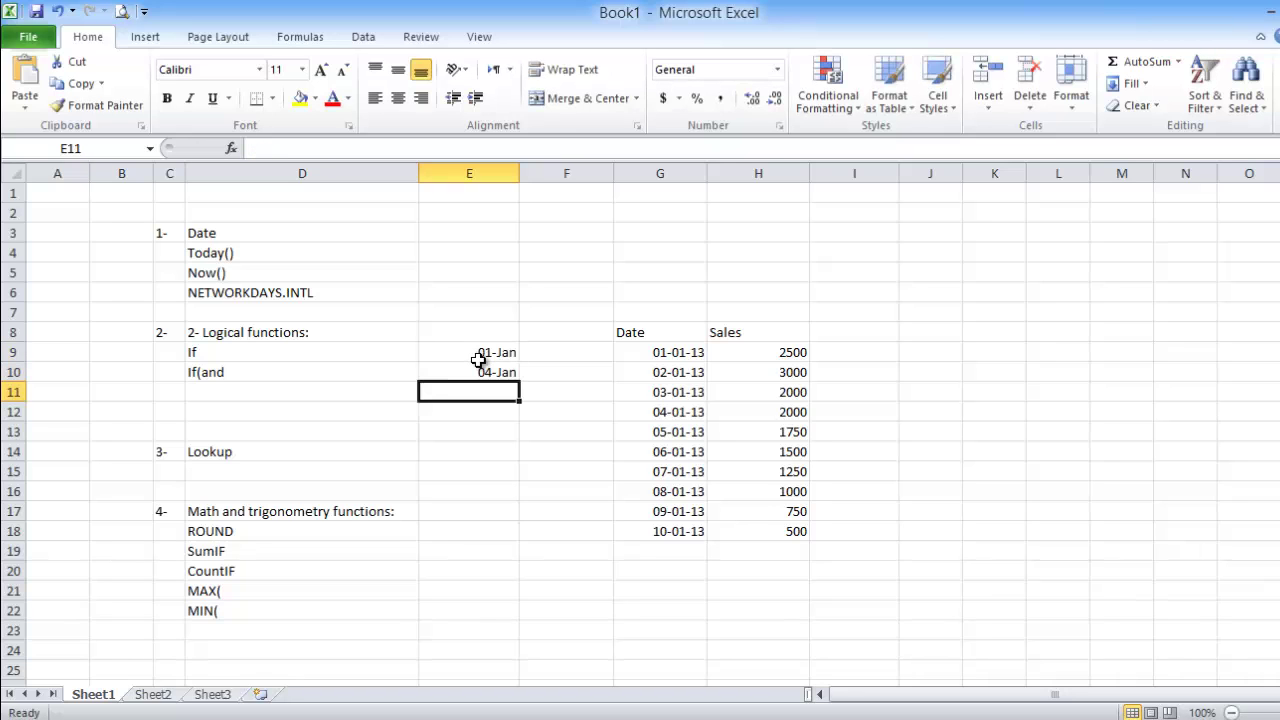
text(9/1)
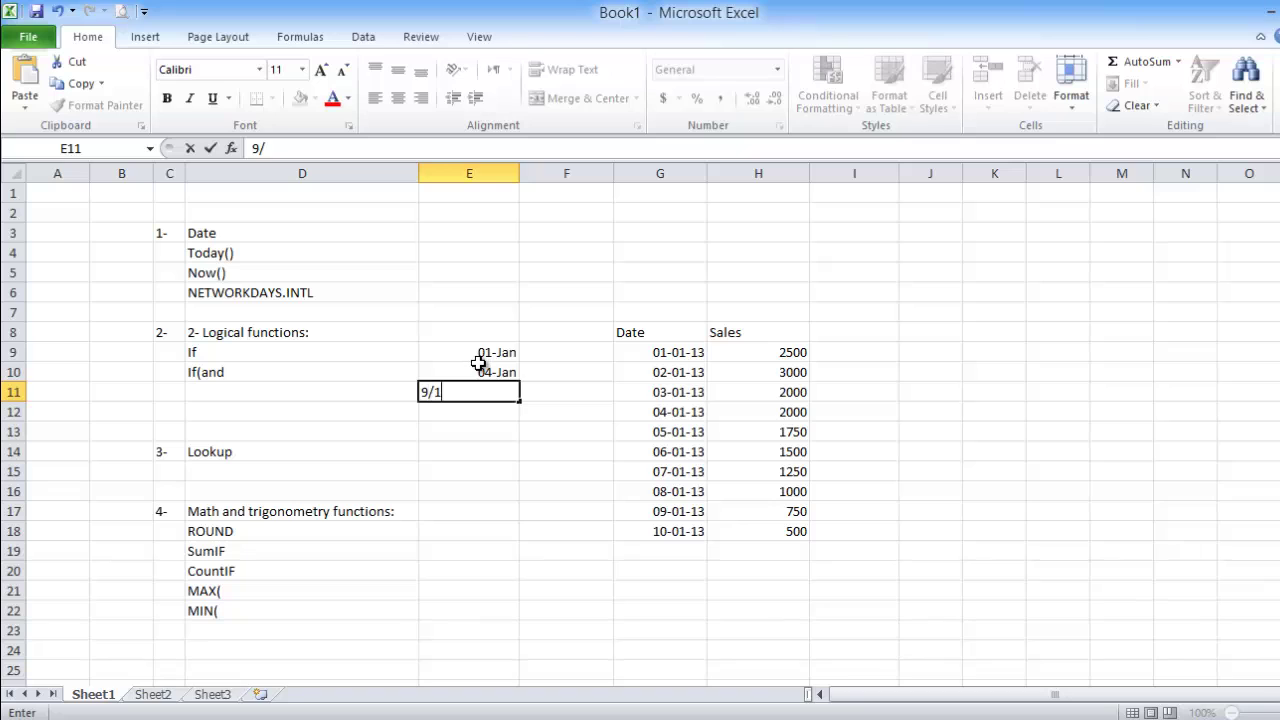
key(Return)
- Copy G9's date format onto E9:E11 with Format Painter
click(665, 352)
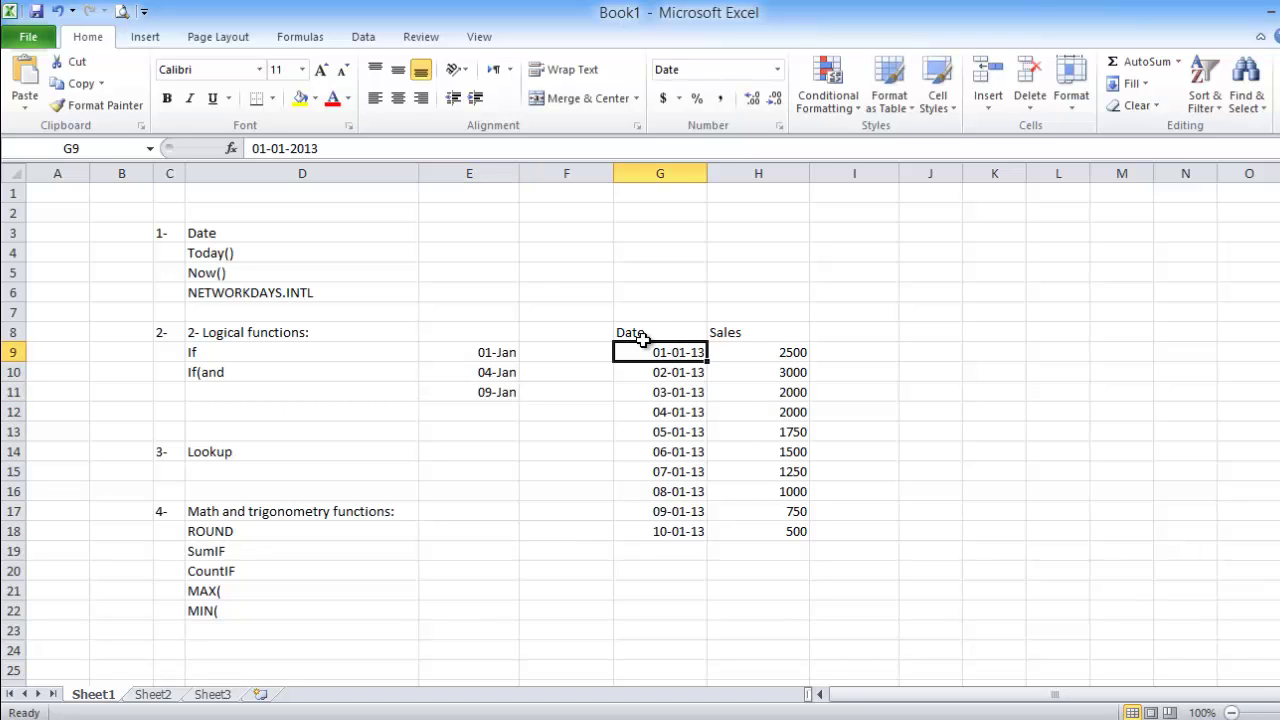
click(96, 106)
drag(478, 353, 455, 400)
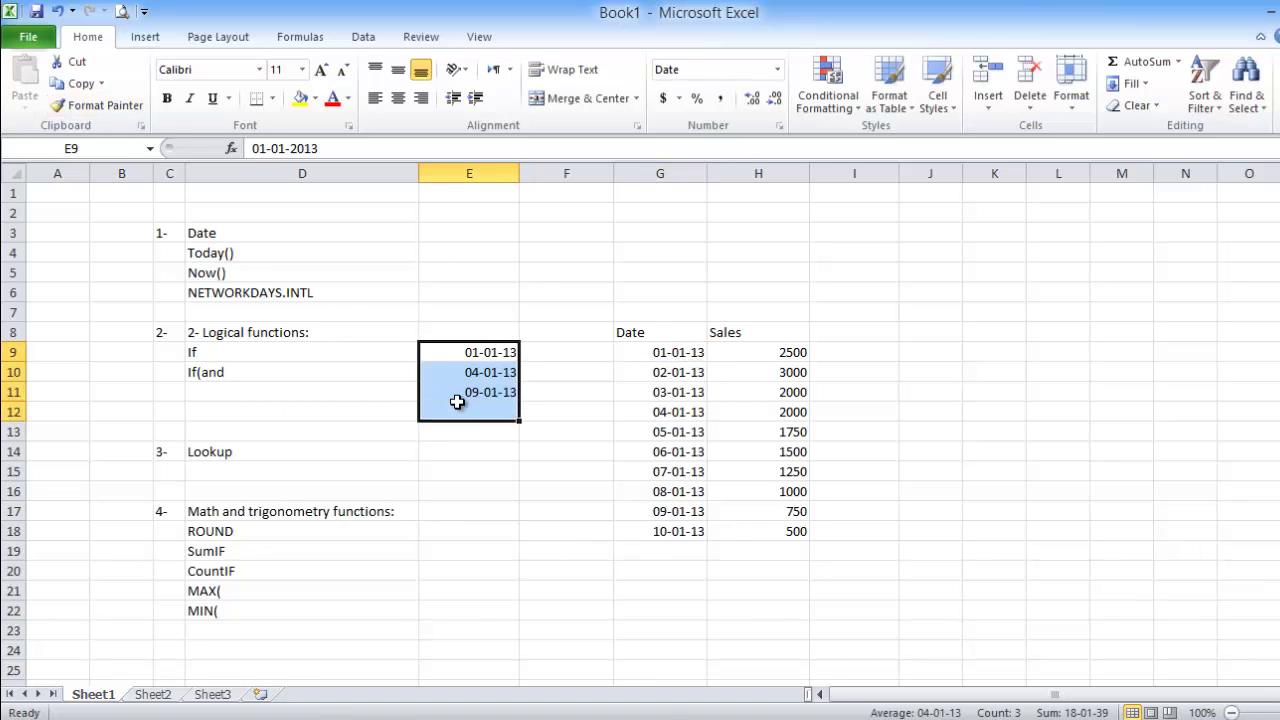
click(482, 466)
click(538, 352)
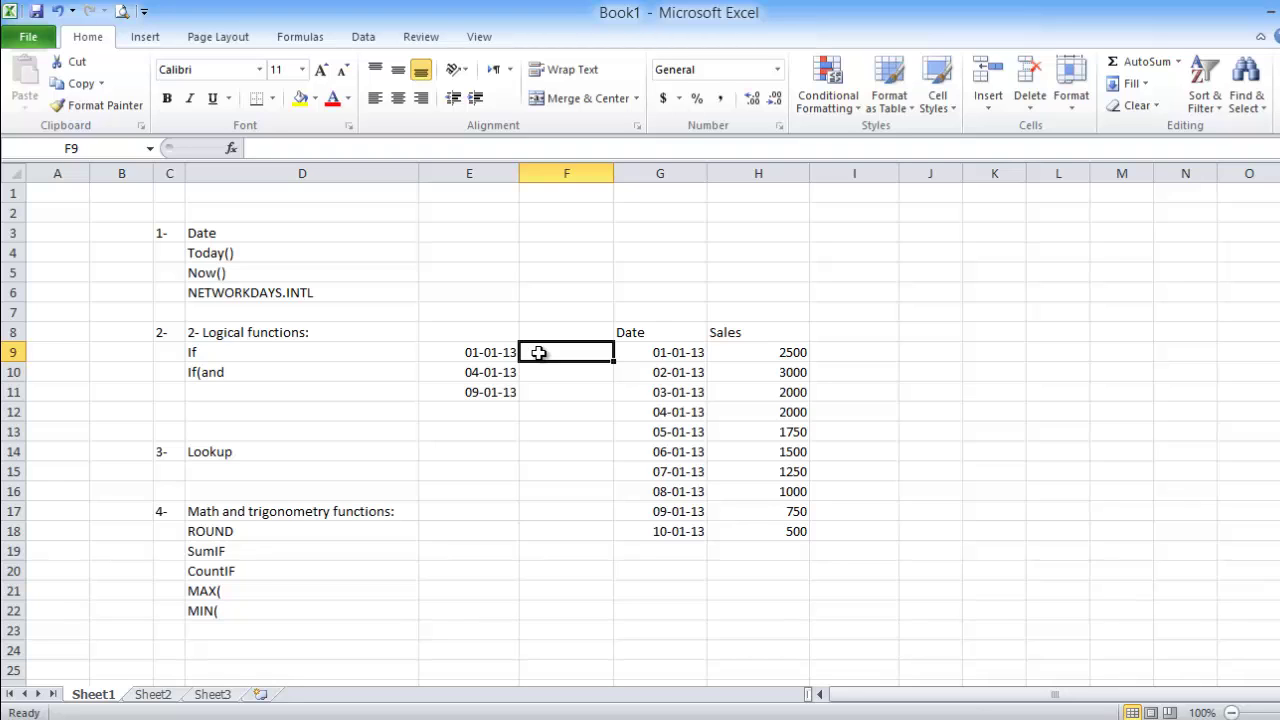
- Enter =VLOOKUP(E9,G9:H18,2,FALSE) in F9, returning 2500 for 01-01-13
text(=vl)
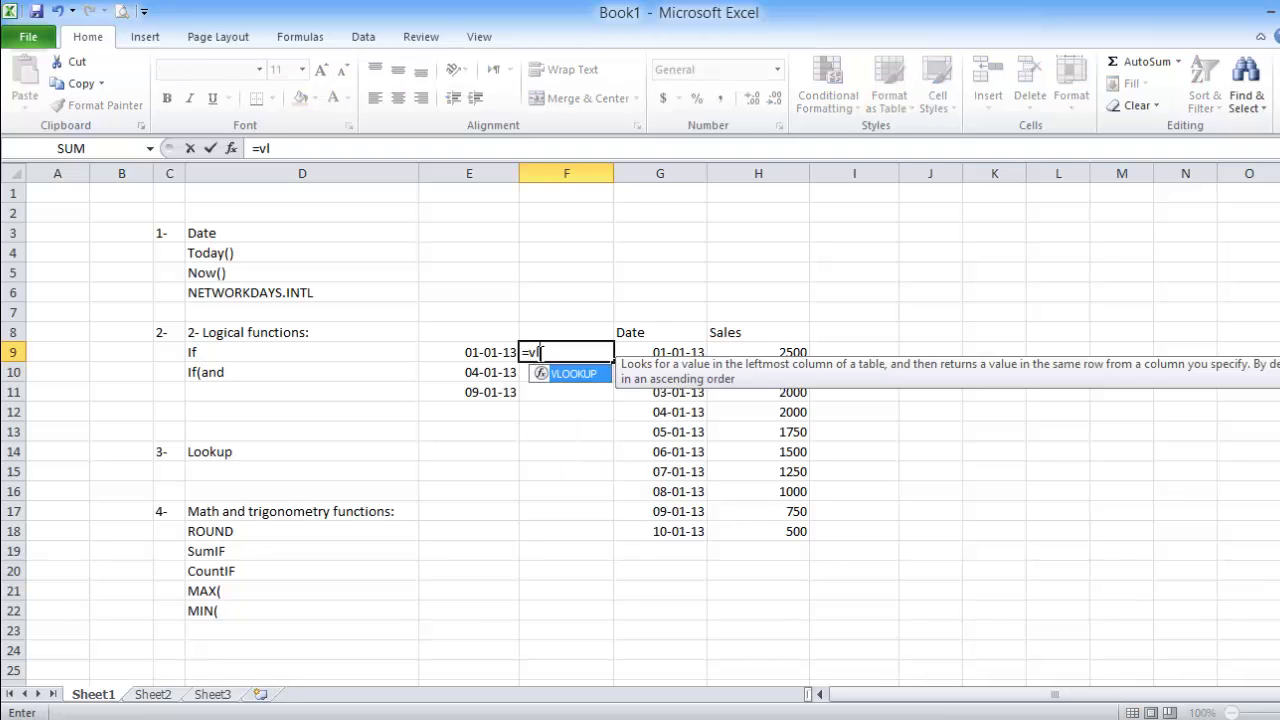
double_click(572, 374)
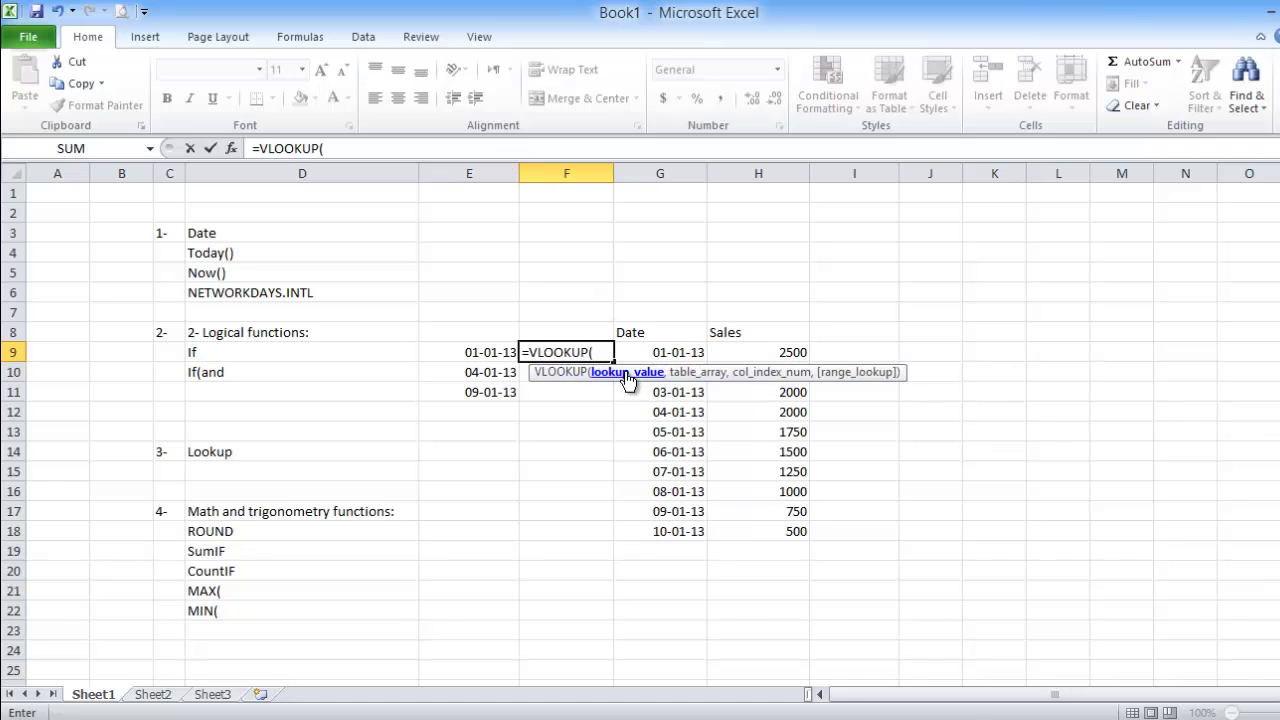
click(491, 352)
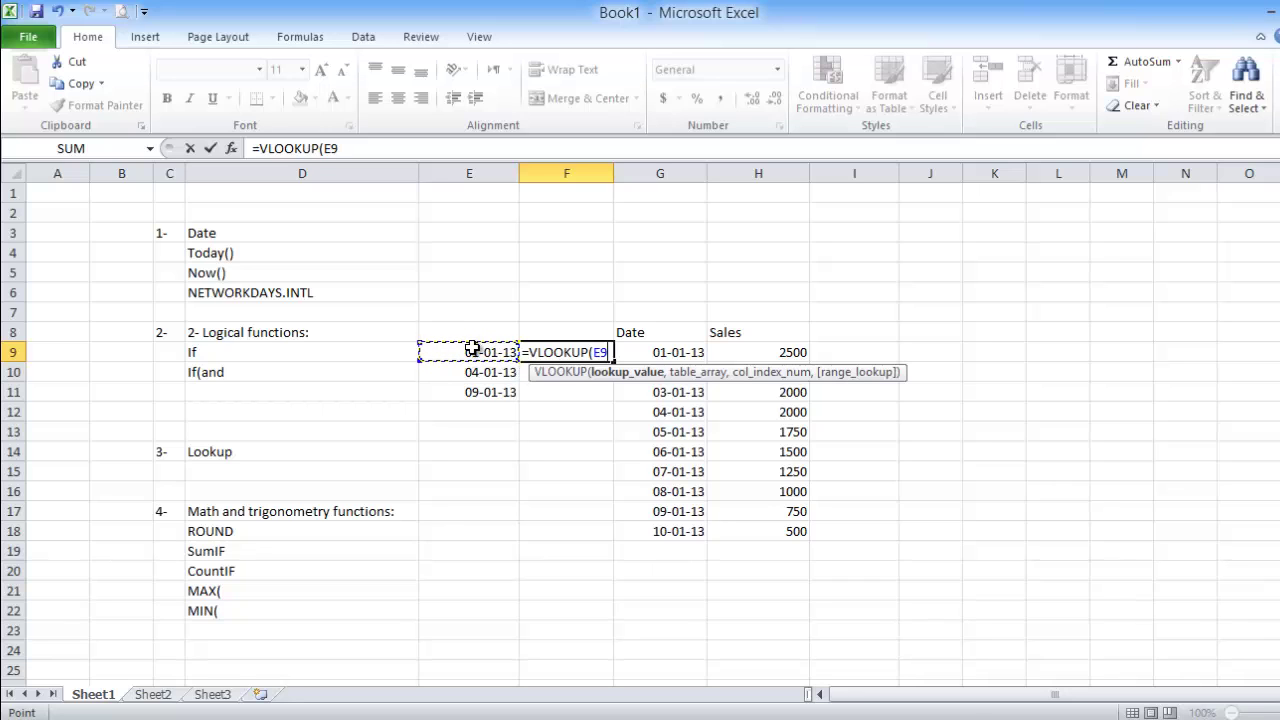
text(,)
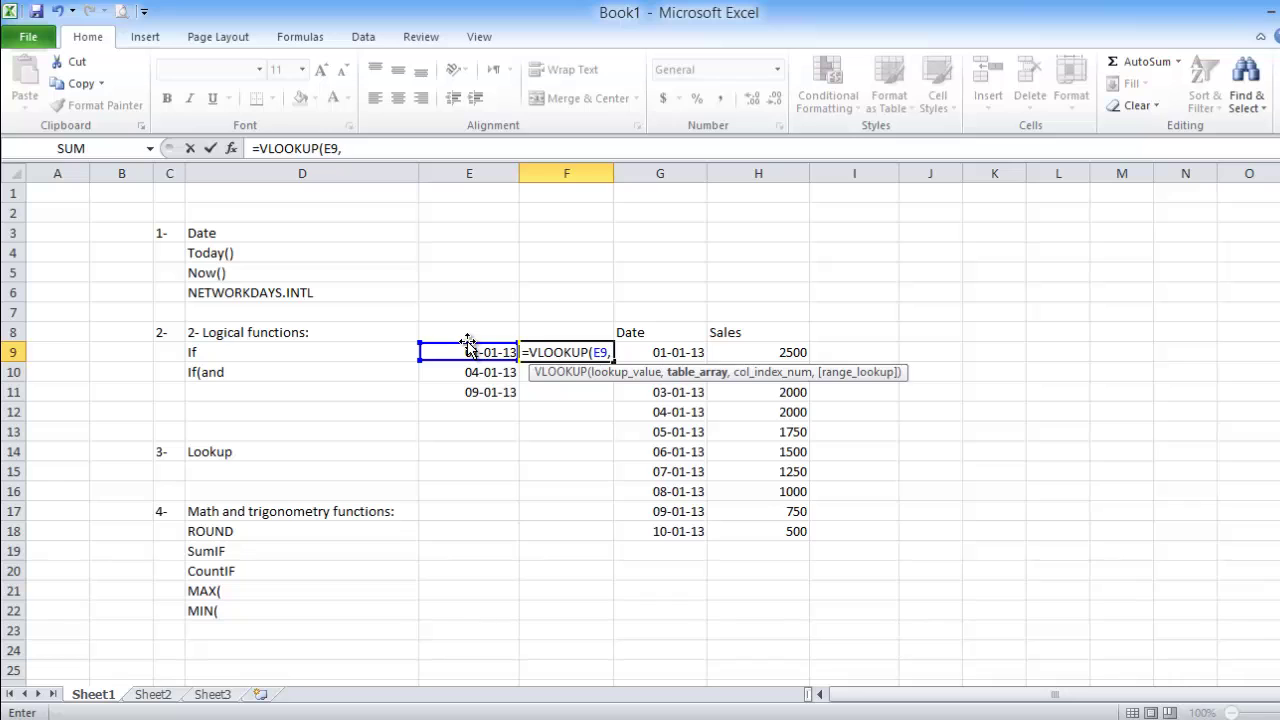
click(677, 357)
drag(677, 357, 793, 530)
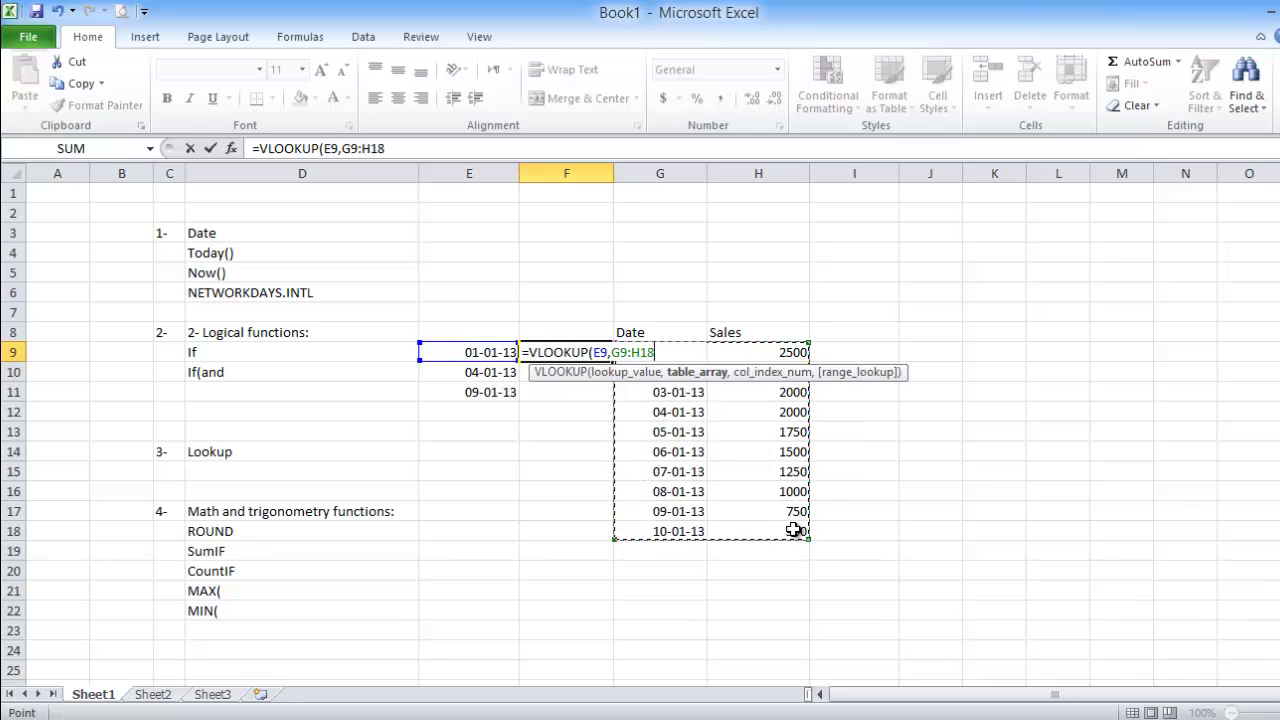
text(,)
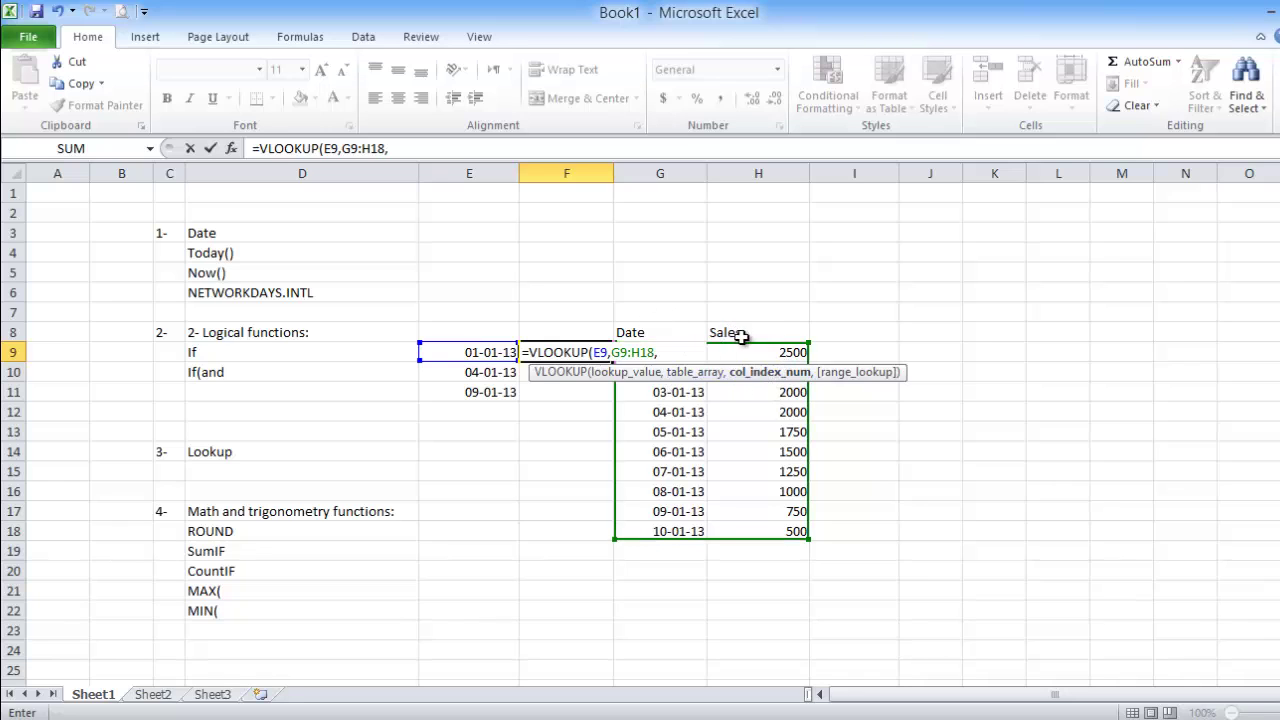
text(2,)
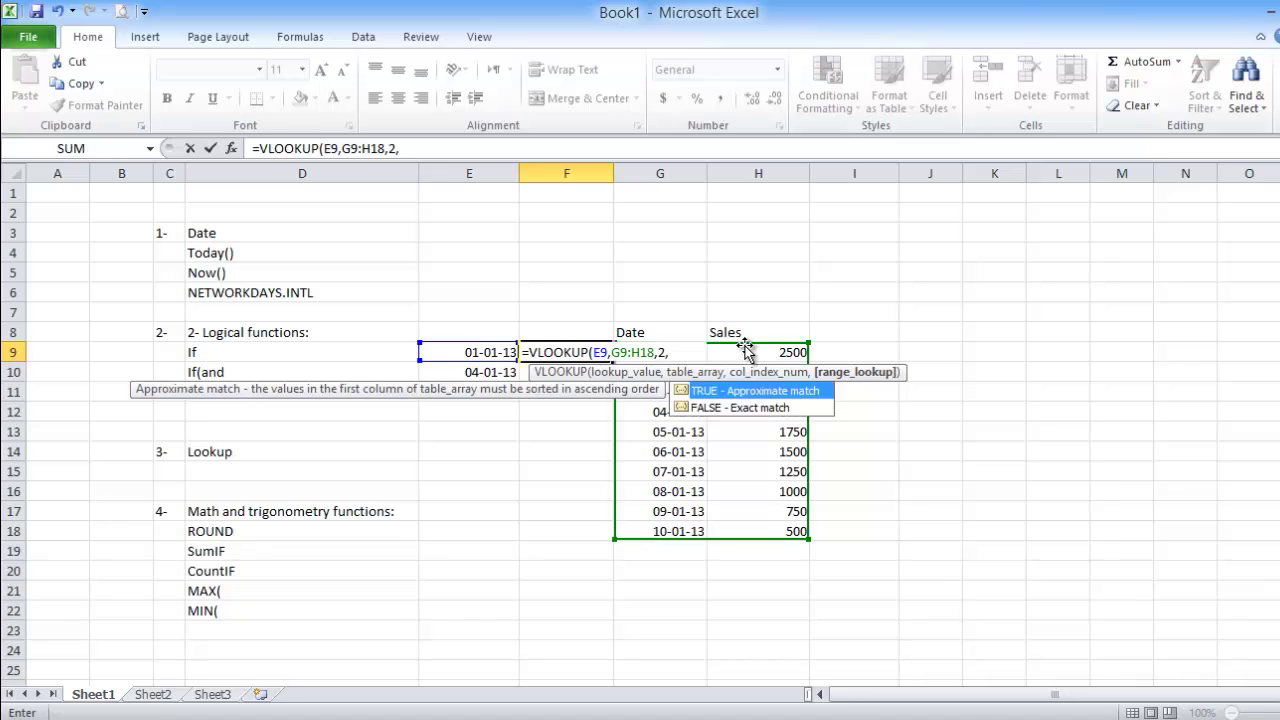
double_click(747, 407)
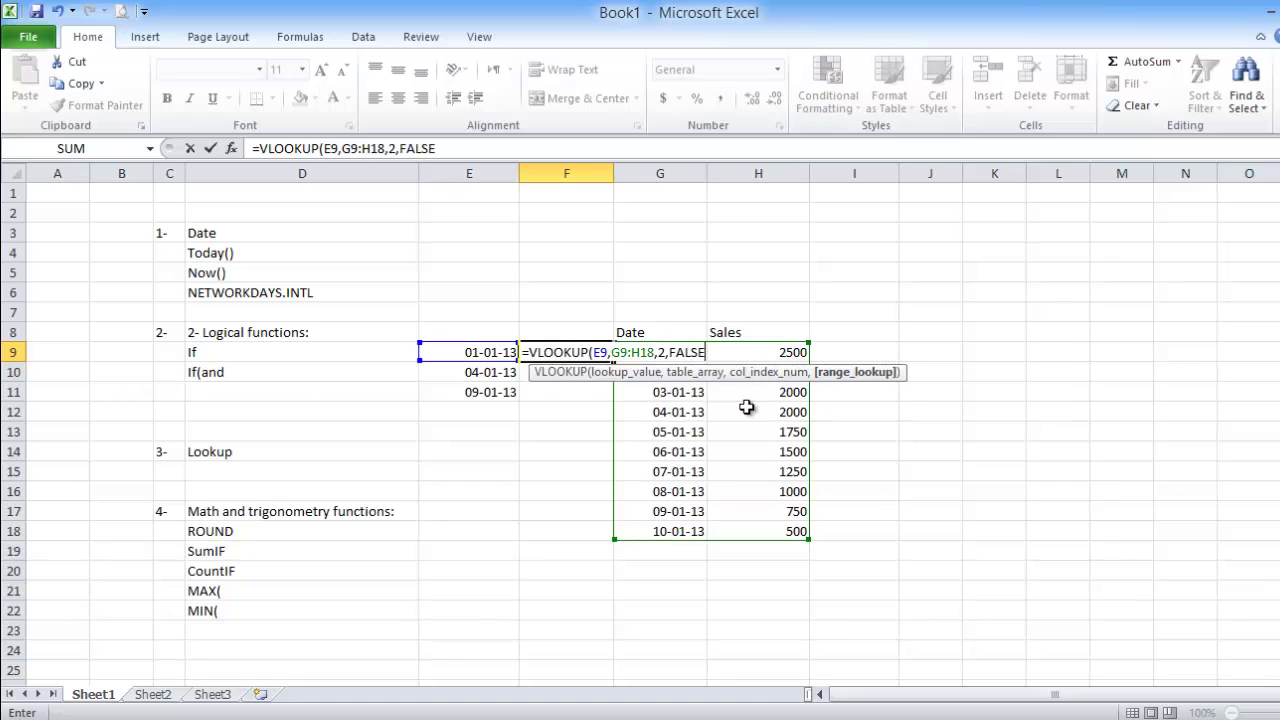
text())
key(Return)
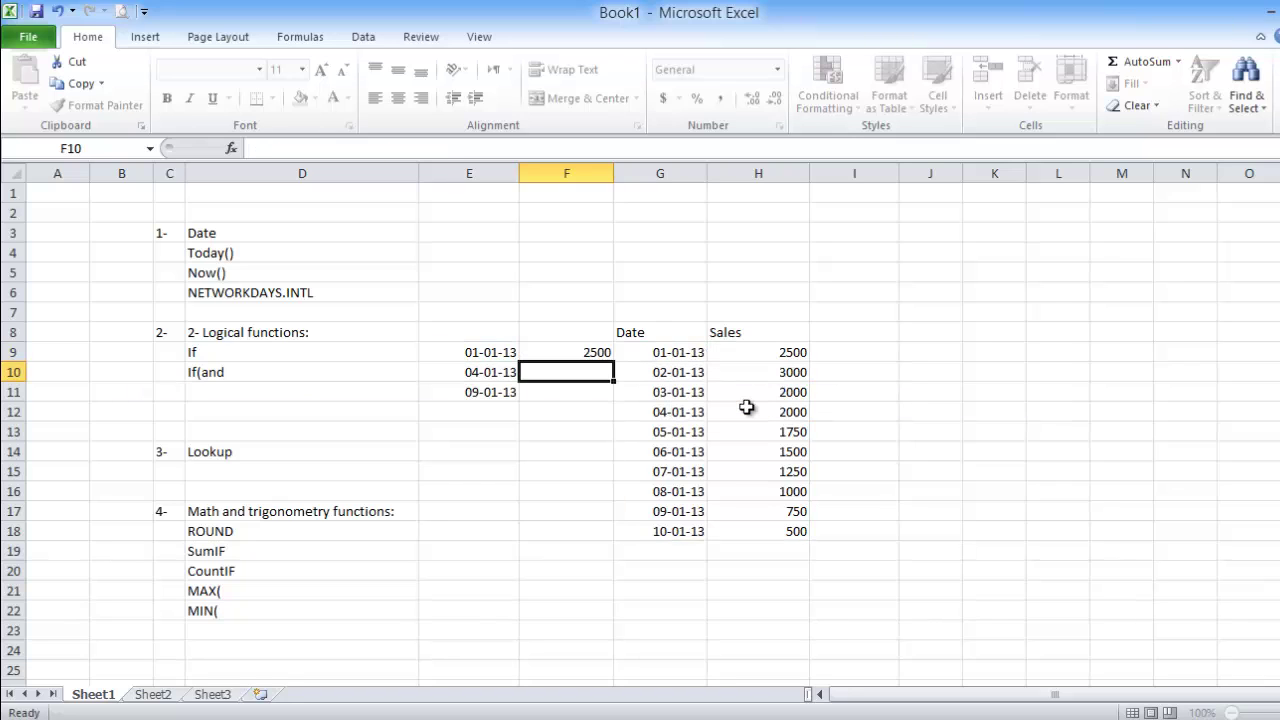
- Compare F9's VLOOKUP result with the dates in E9 and G9 and the sales in H9
click(580, 350)
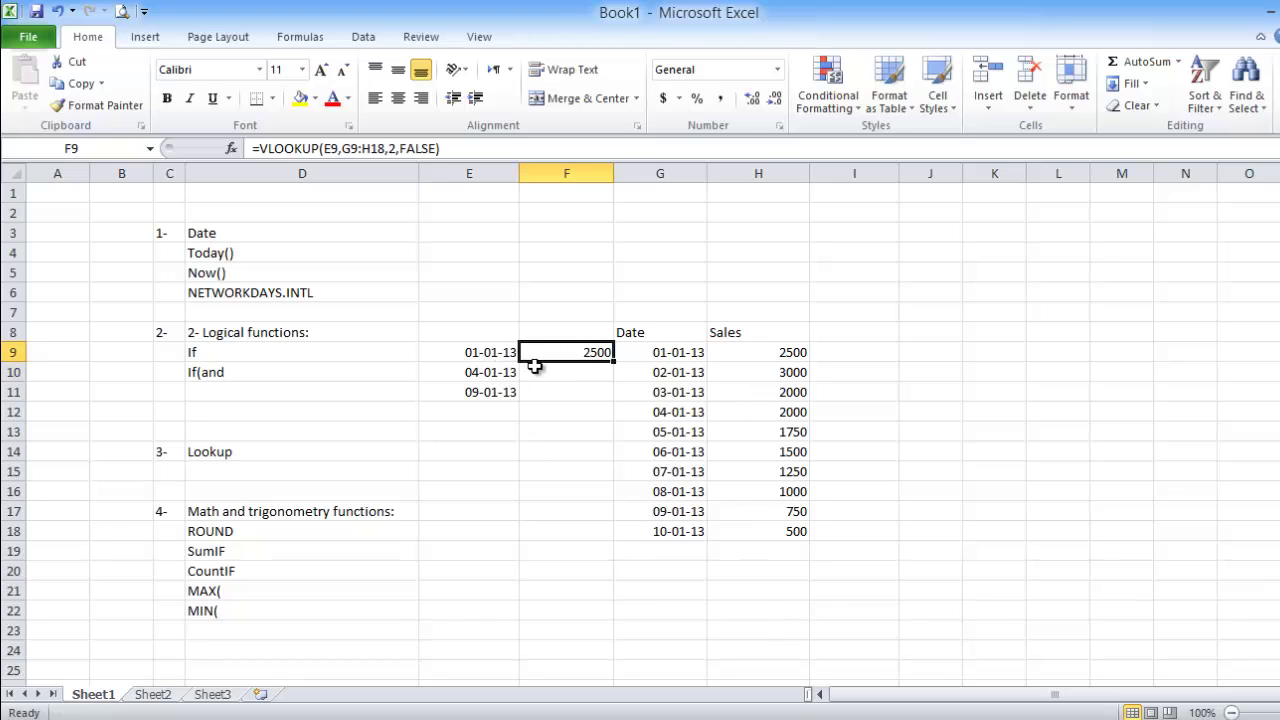
click(480, 352)
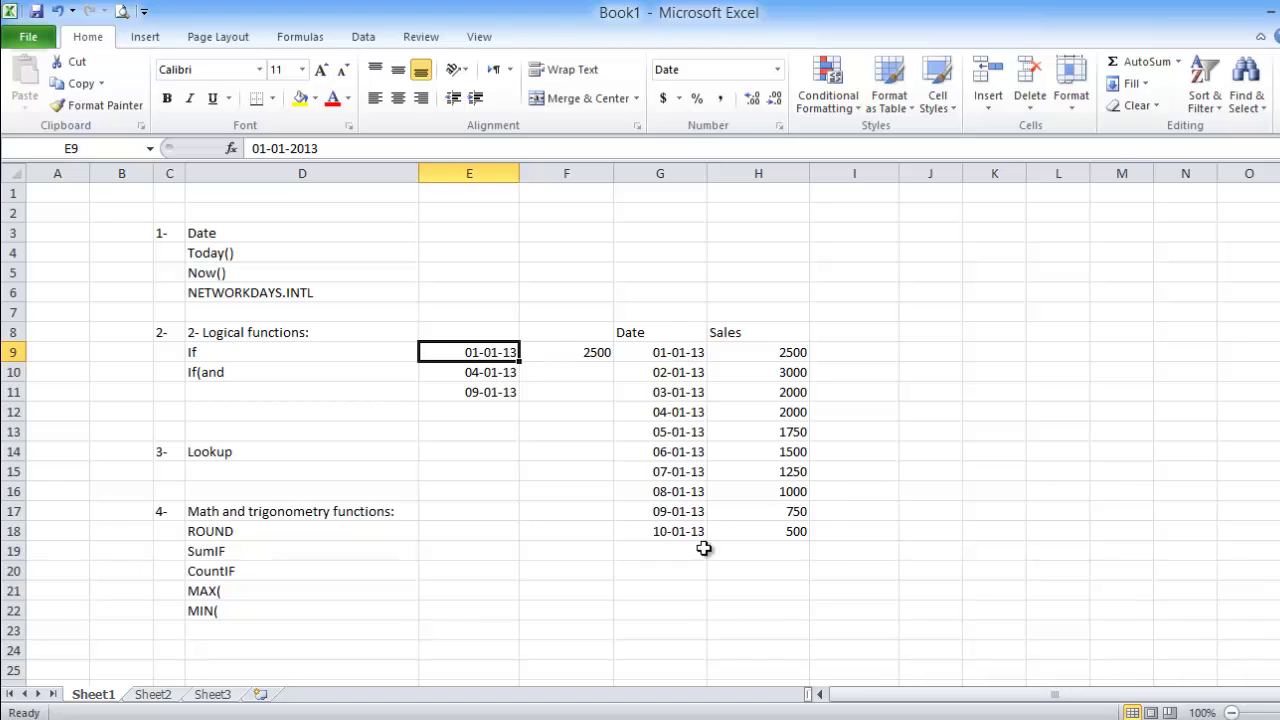
click(685, 355)
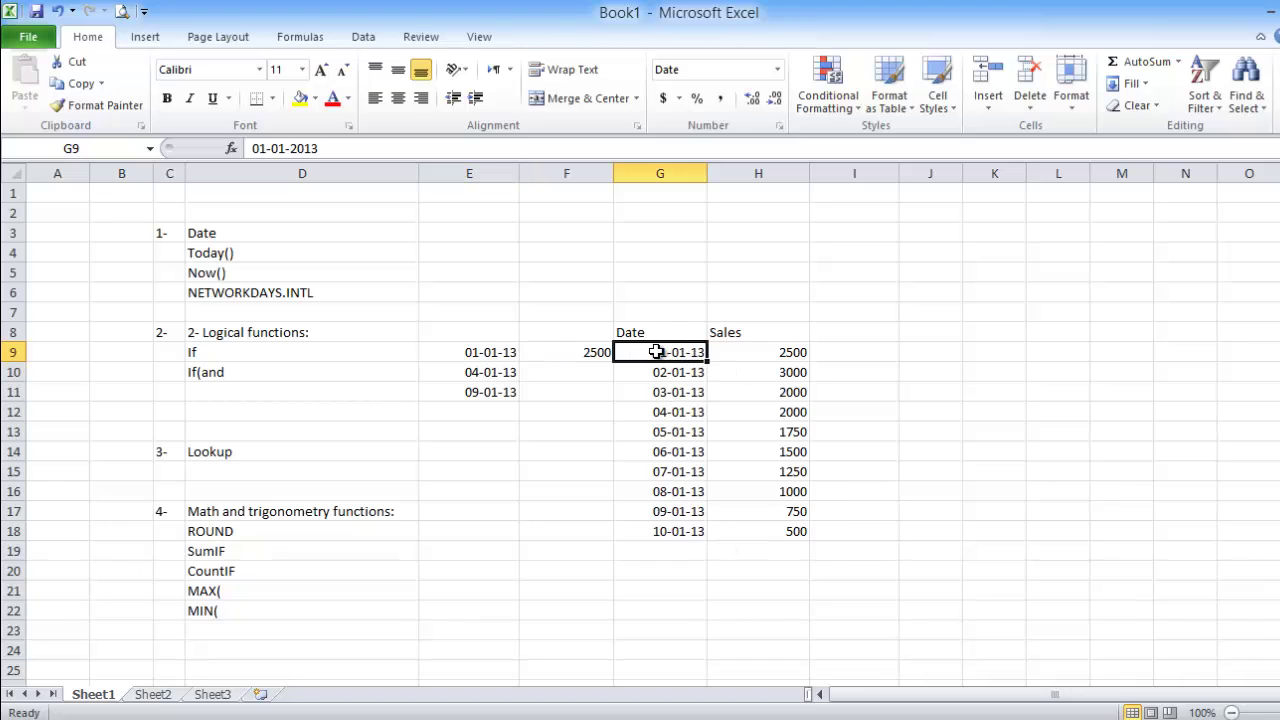
click(801, 352)
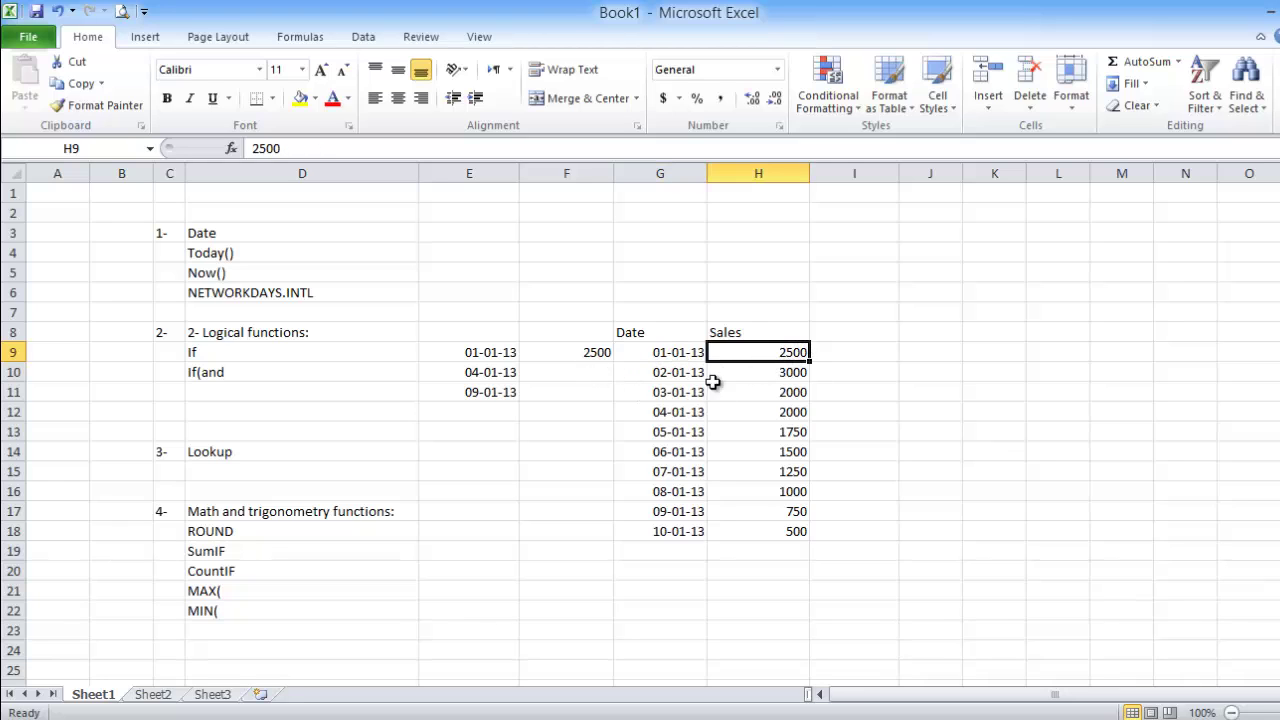
click(585, 354)
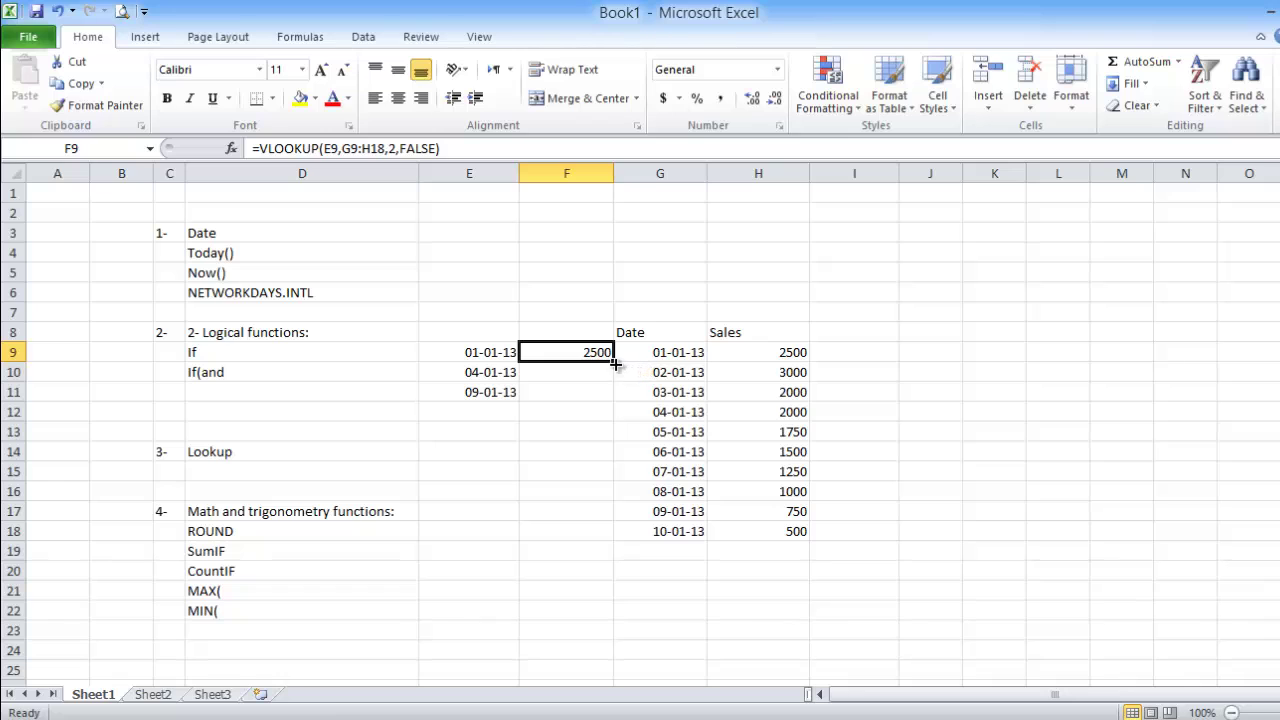
- Copy the VLOOKUP down to F11 and verify F10's 2000 against the table
drag(616, 366, 603, 406)
click(582, 447)
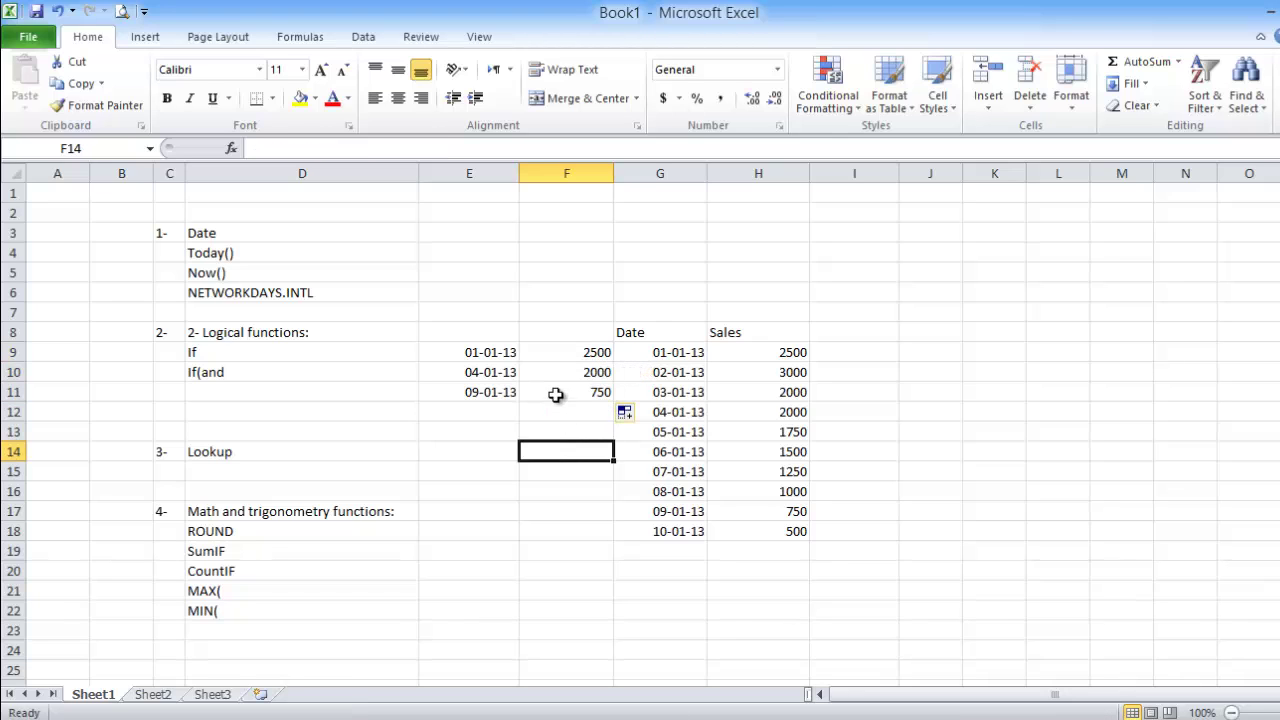
click(582, 372)
click(474, 371)
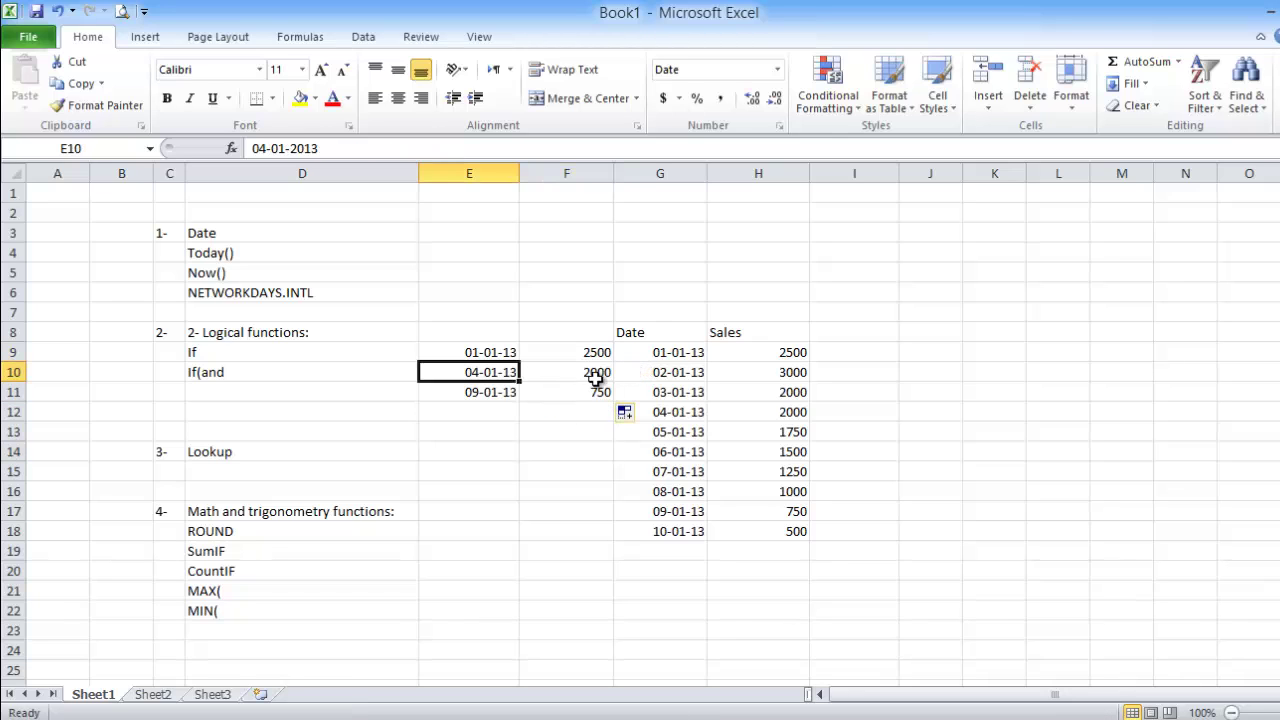
click(677, 412)
click(790, 410)
click(495, 398)
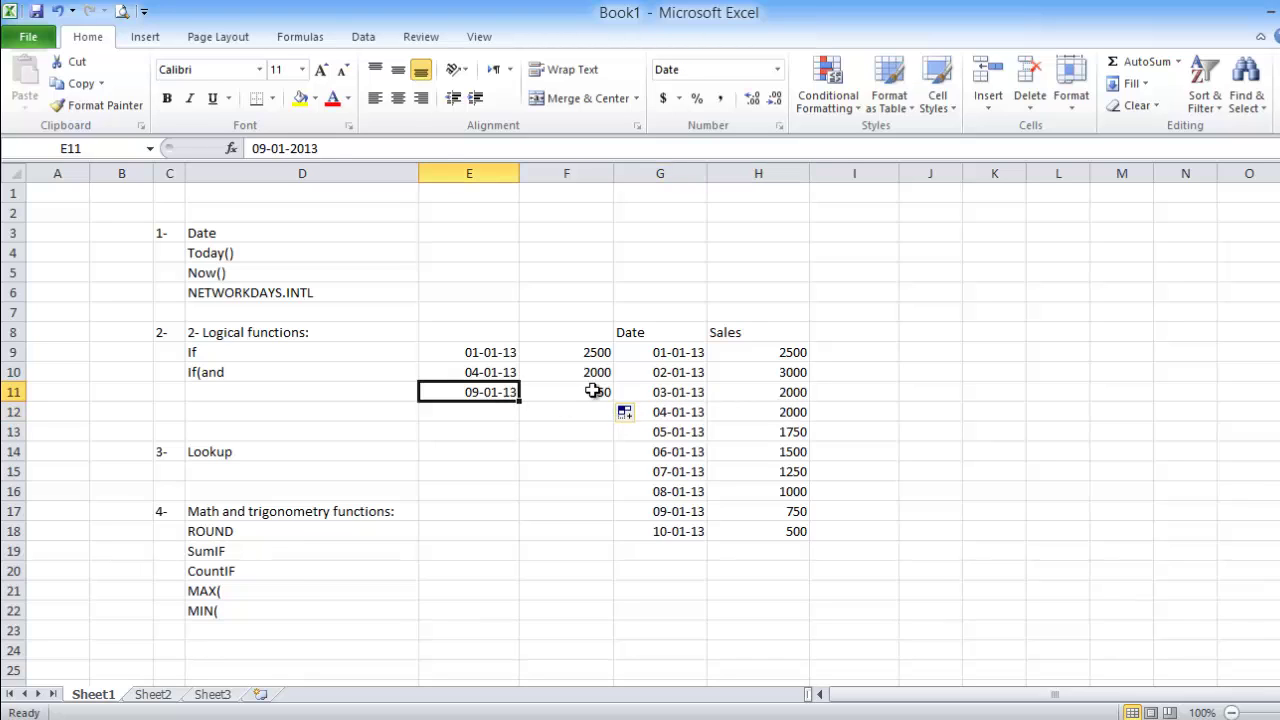
click(595, 391)
- Change E11 to 10-01-13 so F11's lookup returns 500
click(497, 394)
text(10/1)
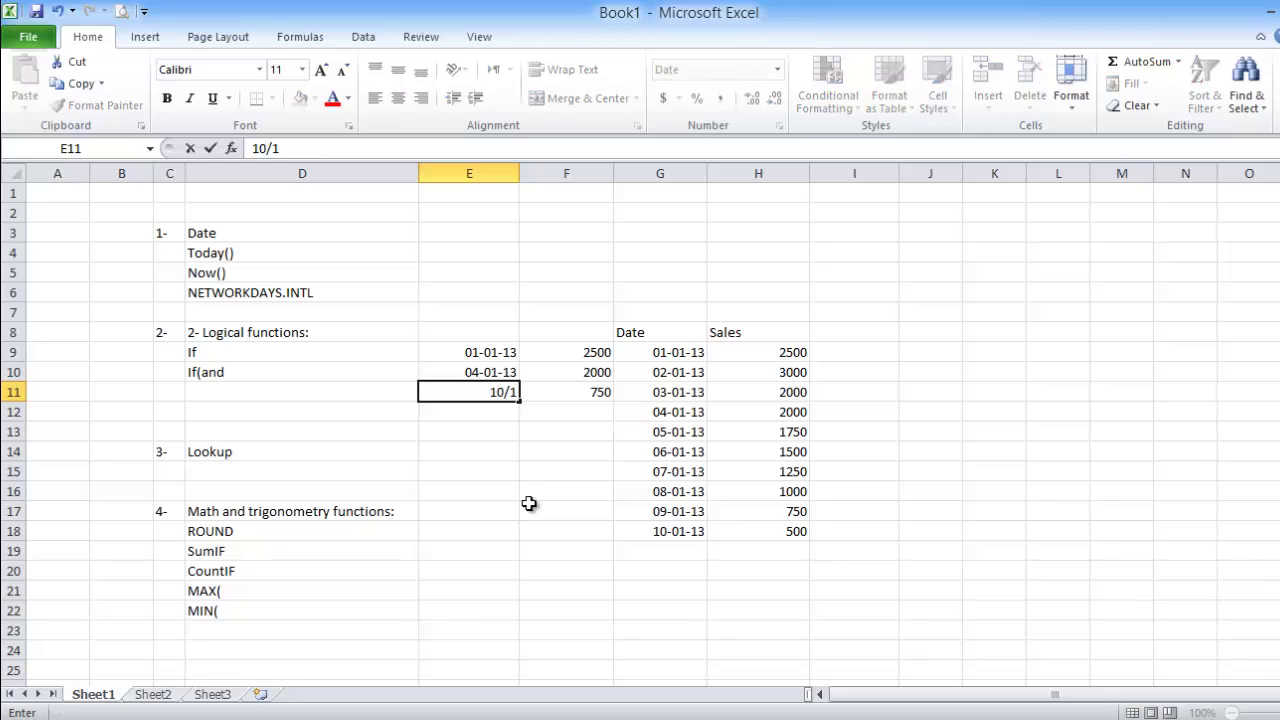
key(Return)
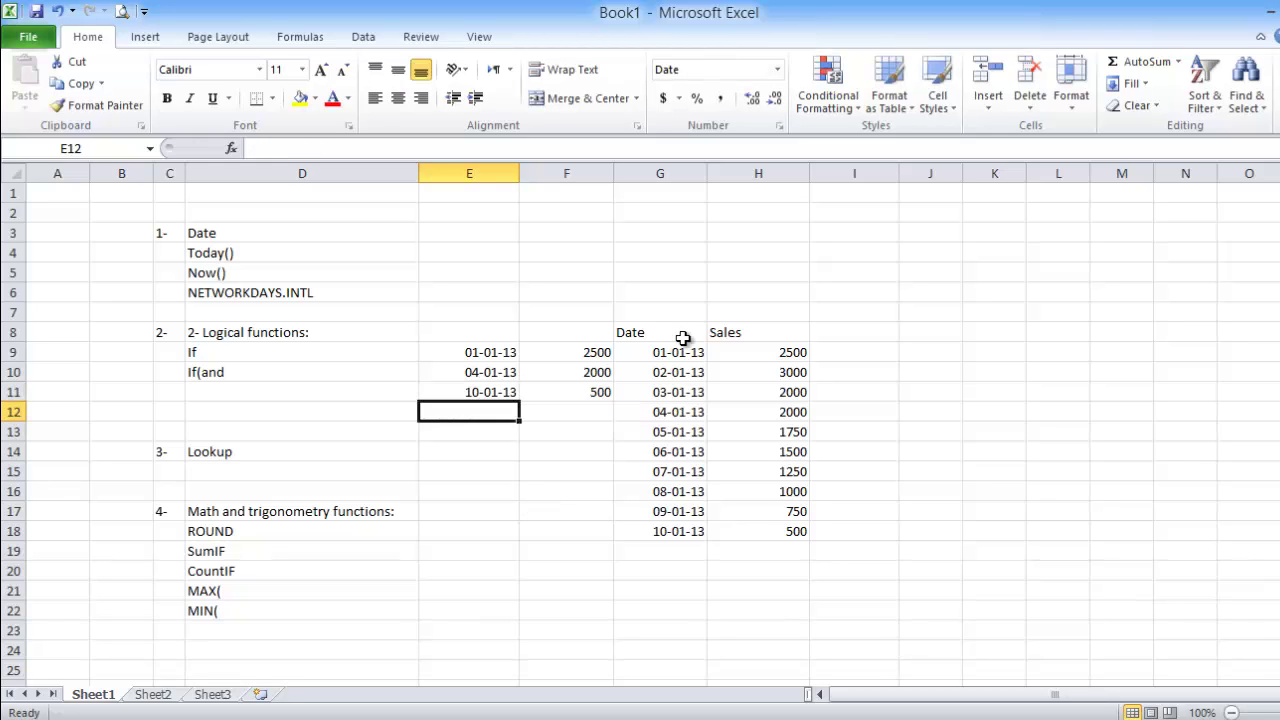
click(578, 400)
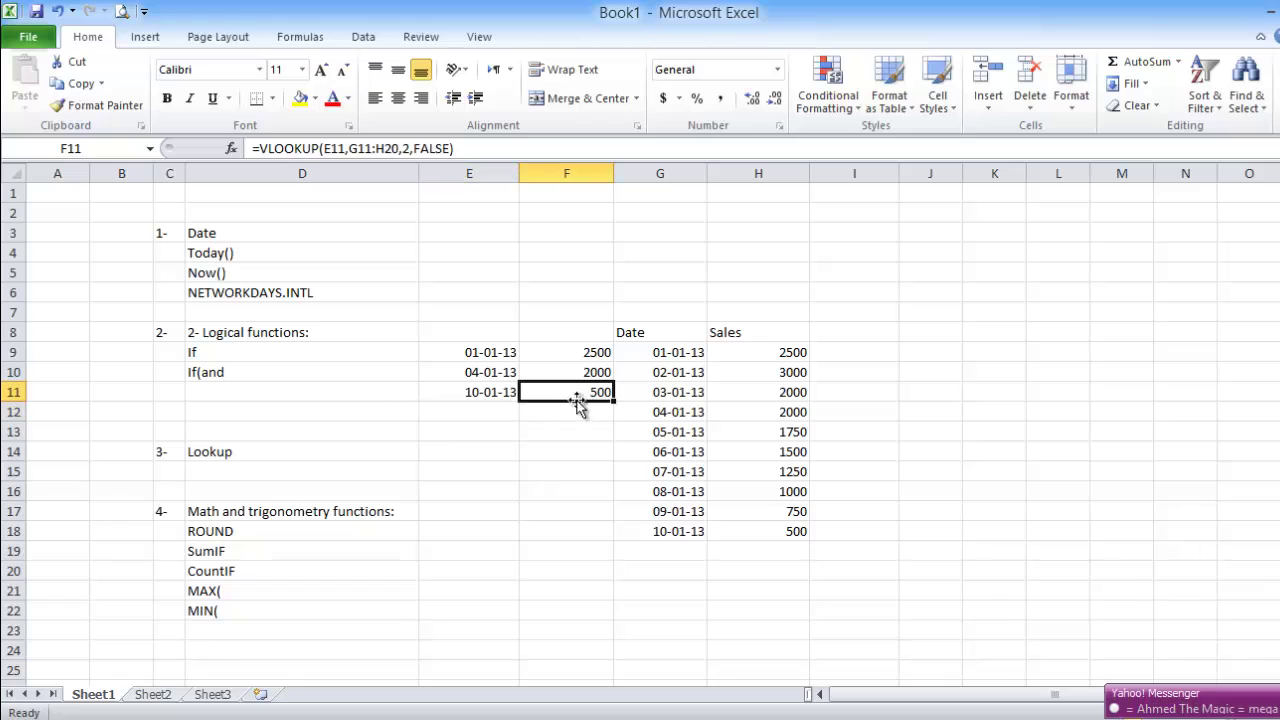
click(497, 395)
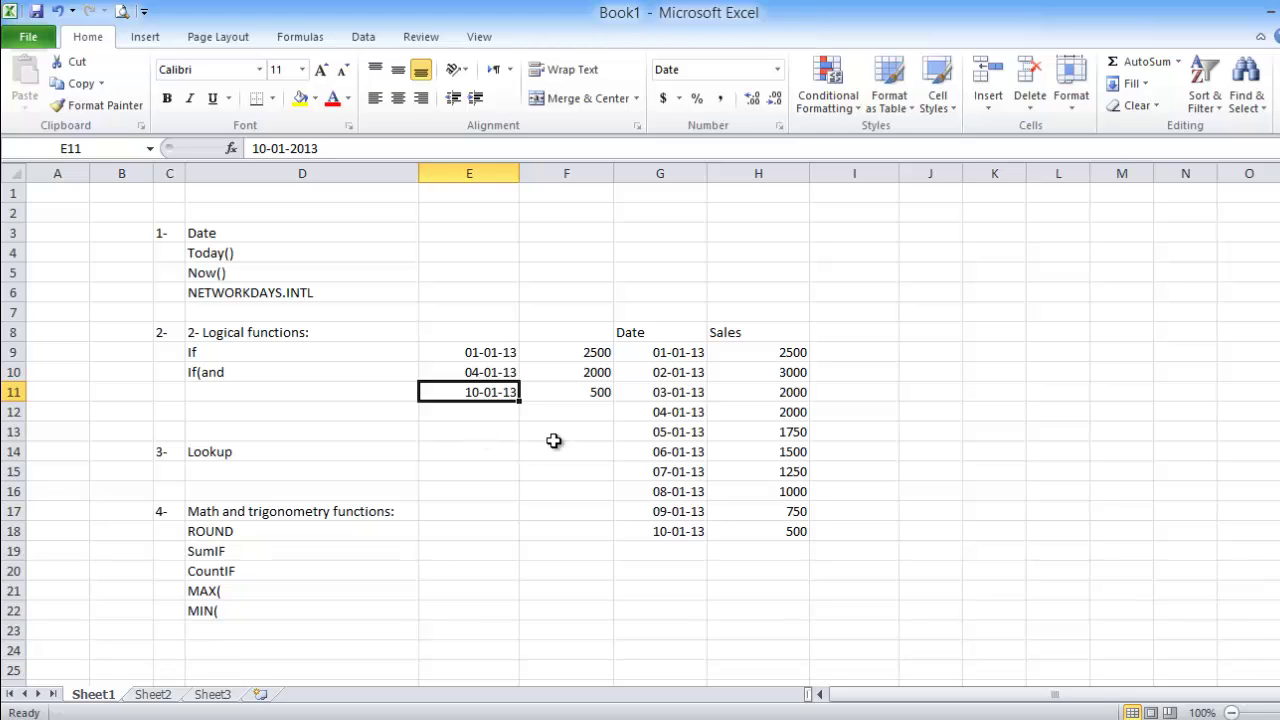
drag(484, 352, 478, 396)
drag(636, 333, 776, 538)
click(577, 371)
click(580, 392)
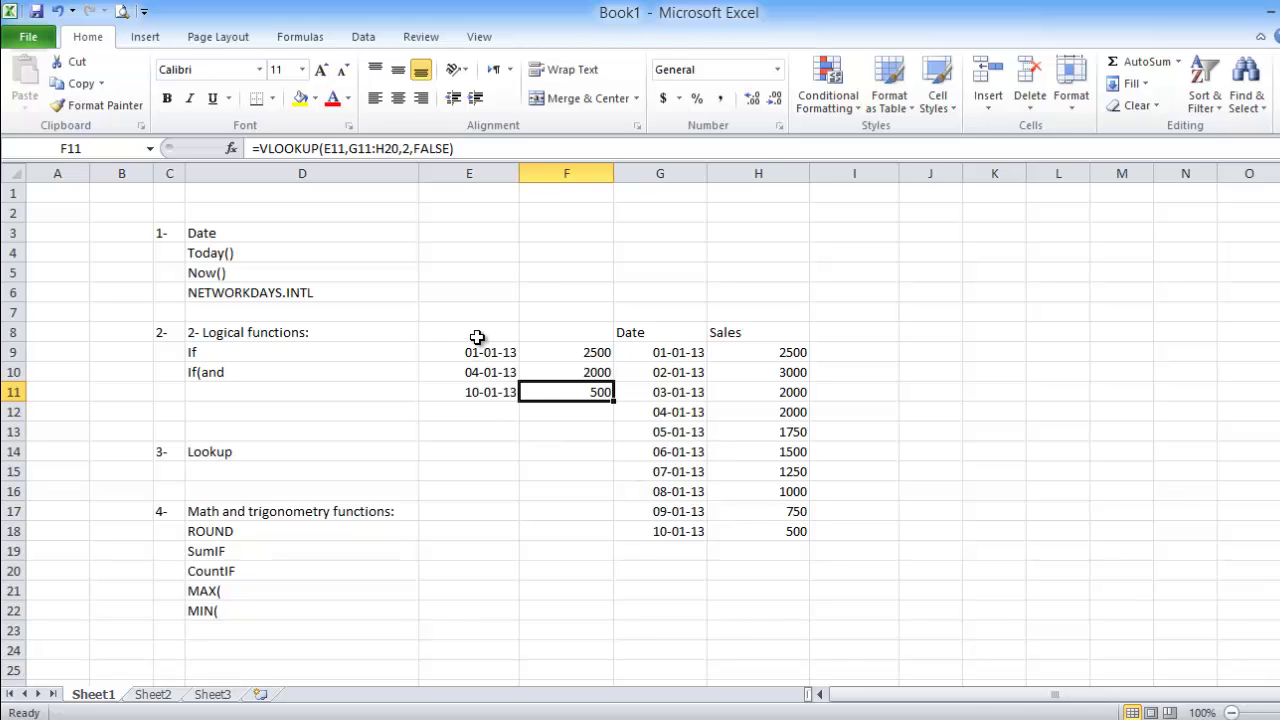
- Clear the lookup example area E8:H18 and enter 2.256 in G18
drag(477, 334, 764, 527)
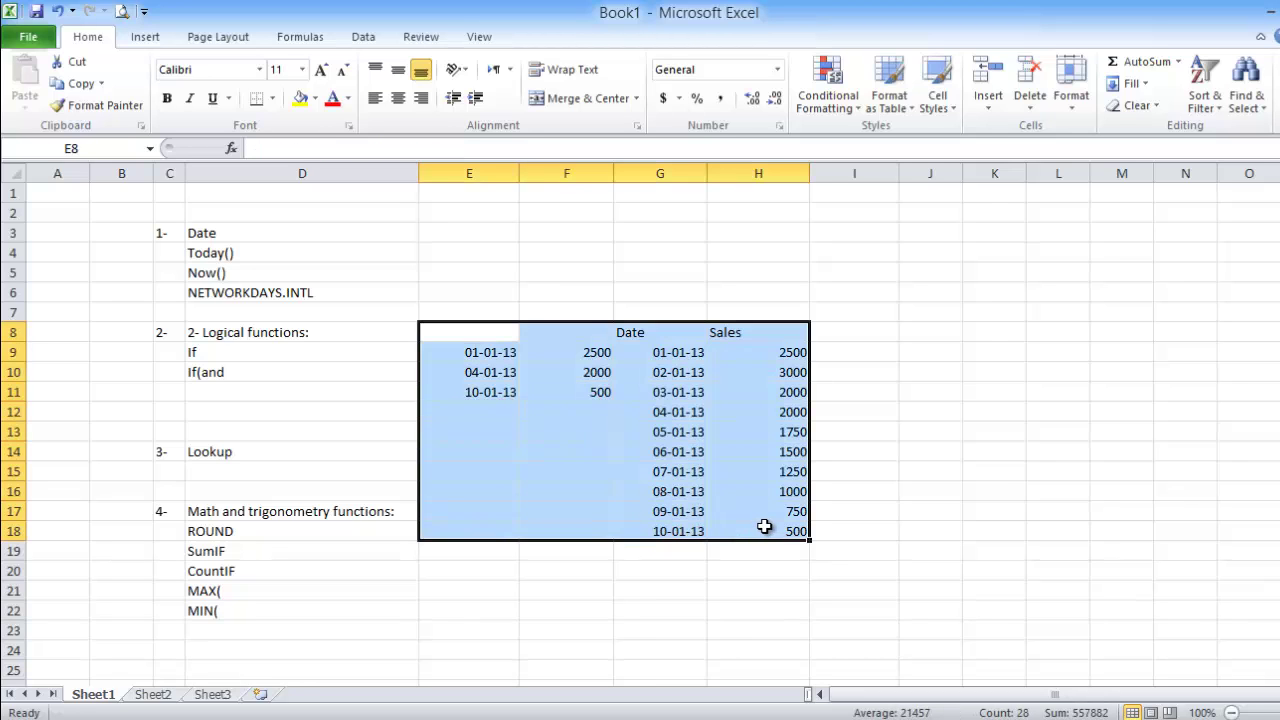
key(Delete)
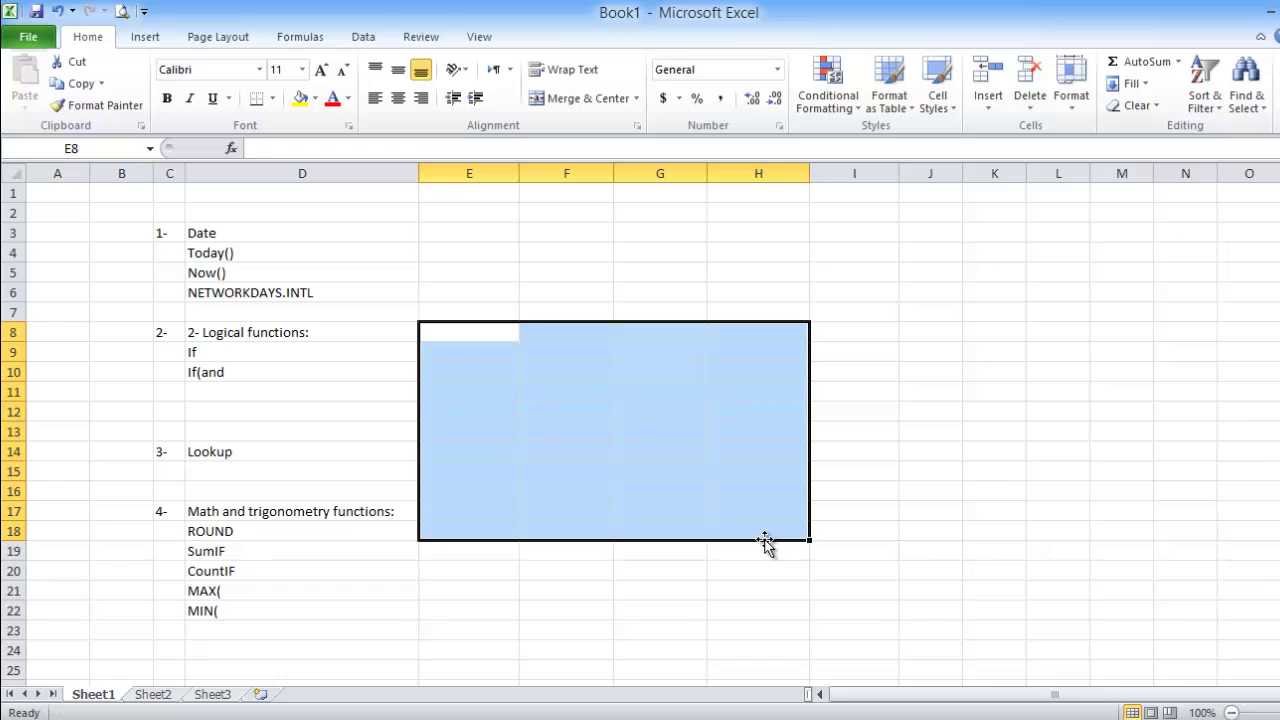
click(466, 532)
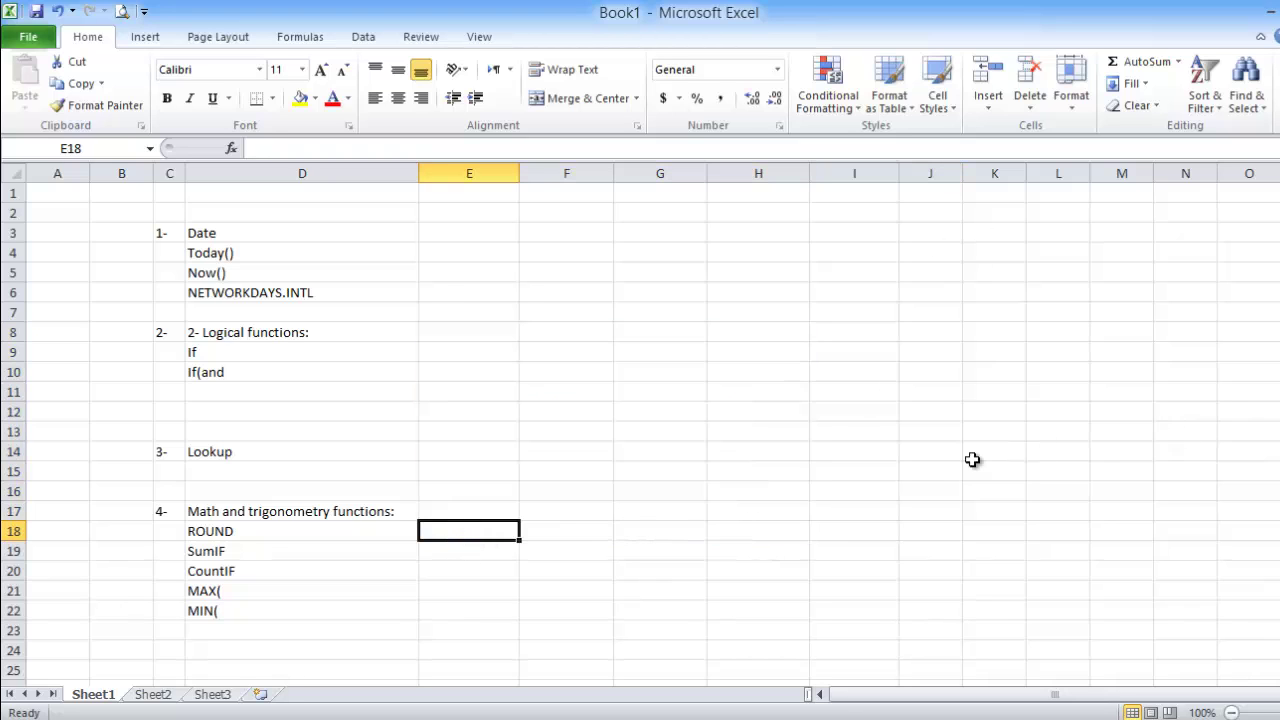
click(658, 527)
text(2.256)
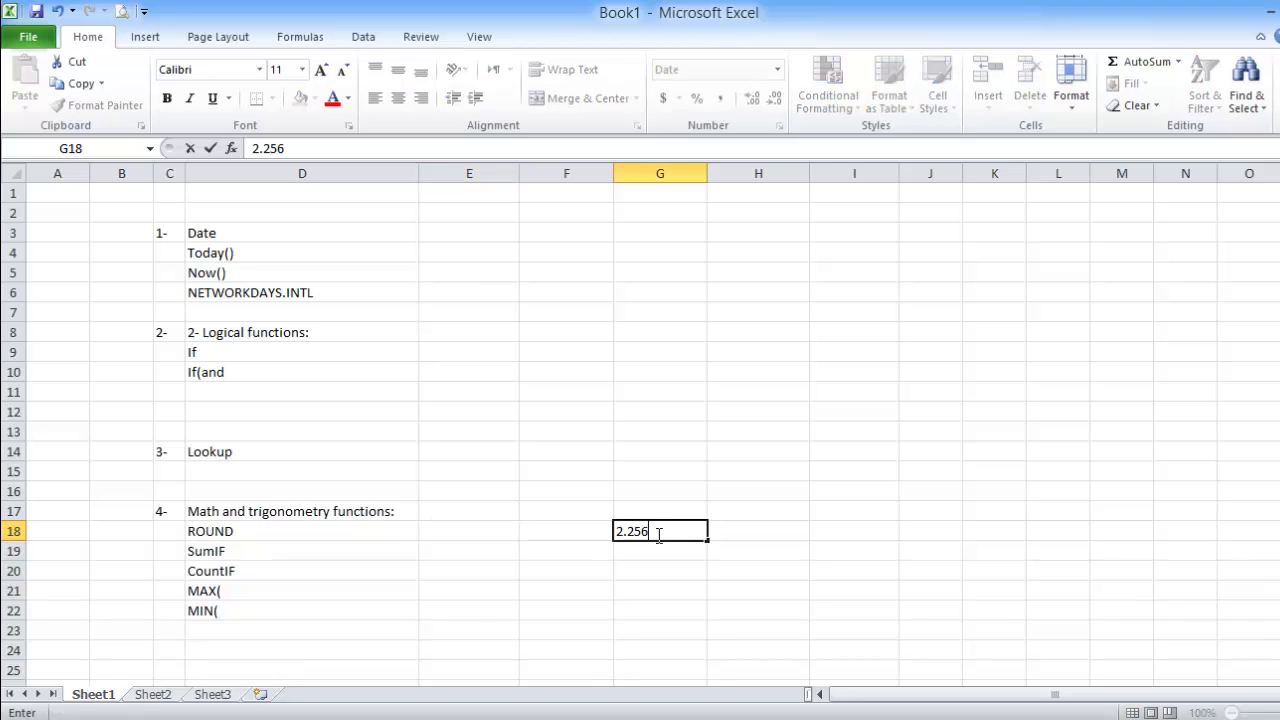
key(Tab)
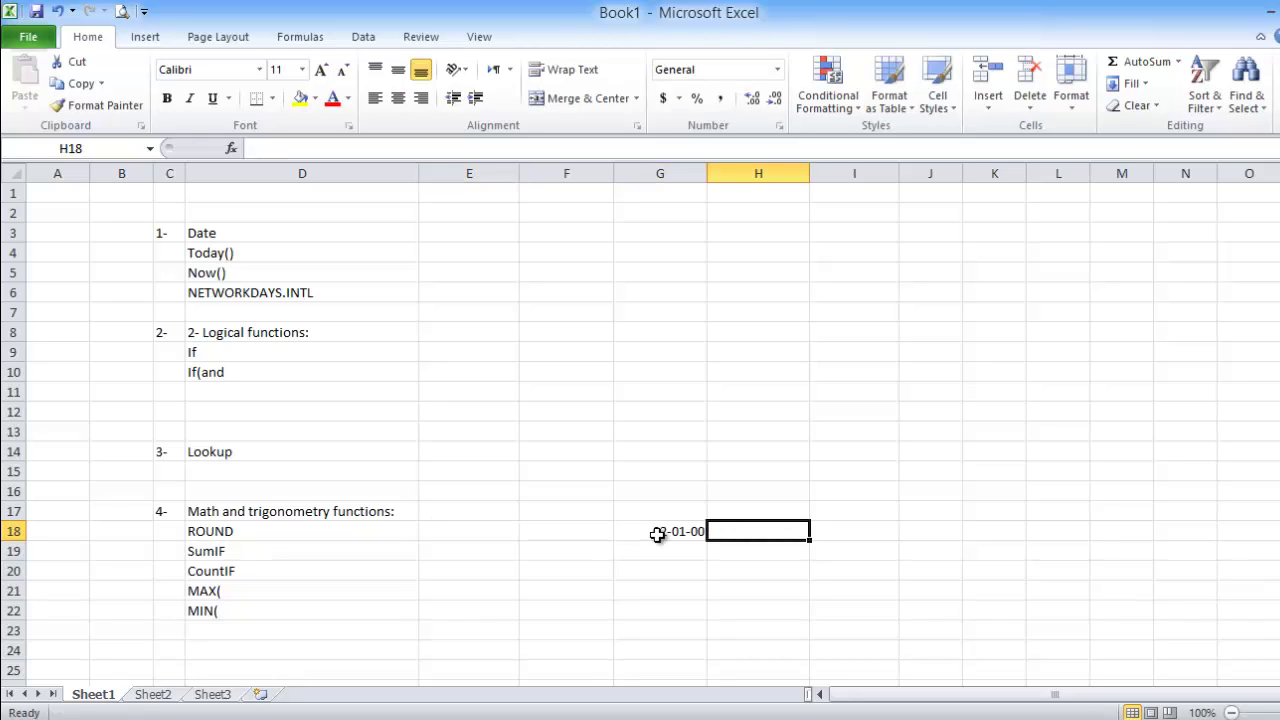
- Format G18 as Number with 3 decimal places instead of a date
click(657, 533)
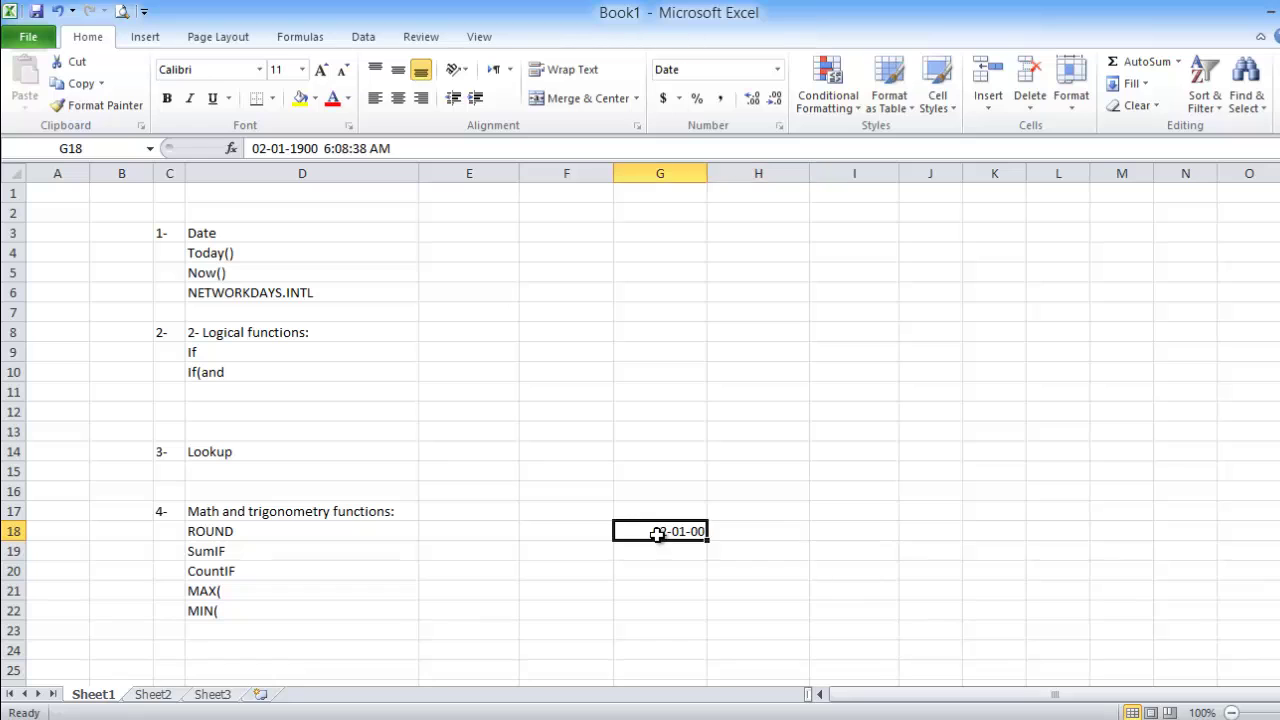
right_click(660, 538)
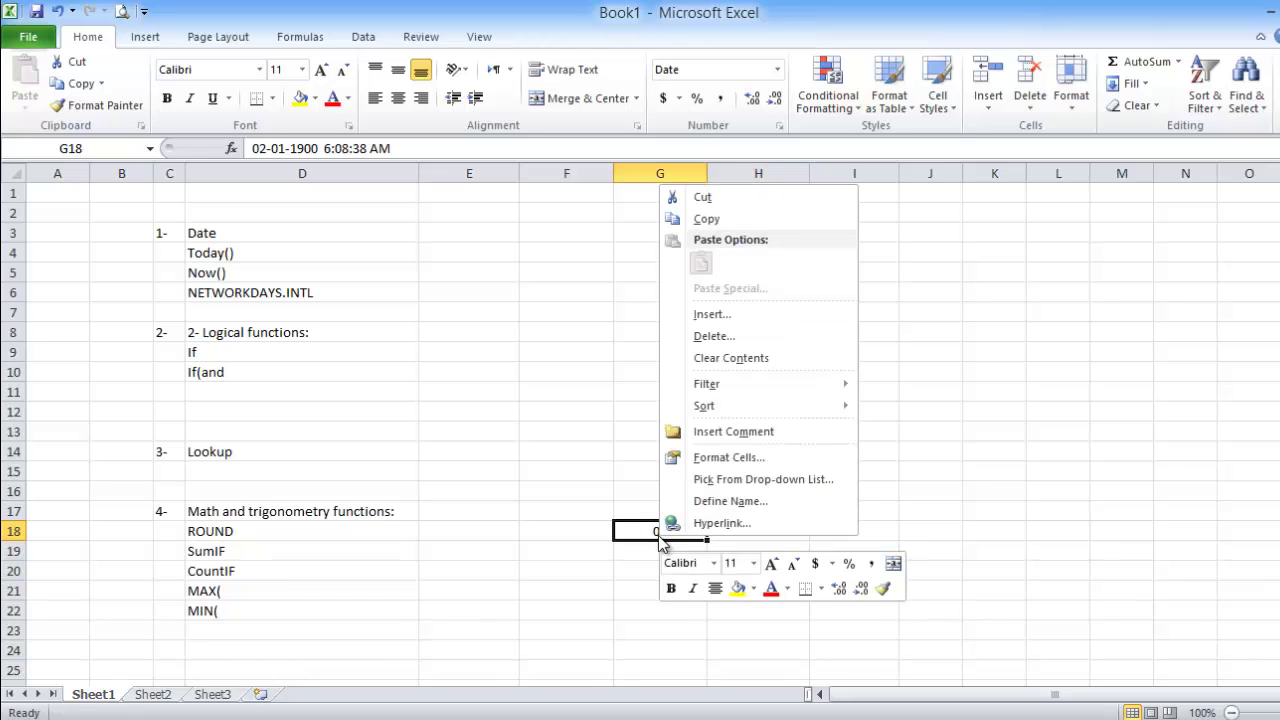
click(721, 457)
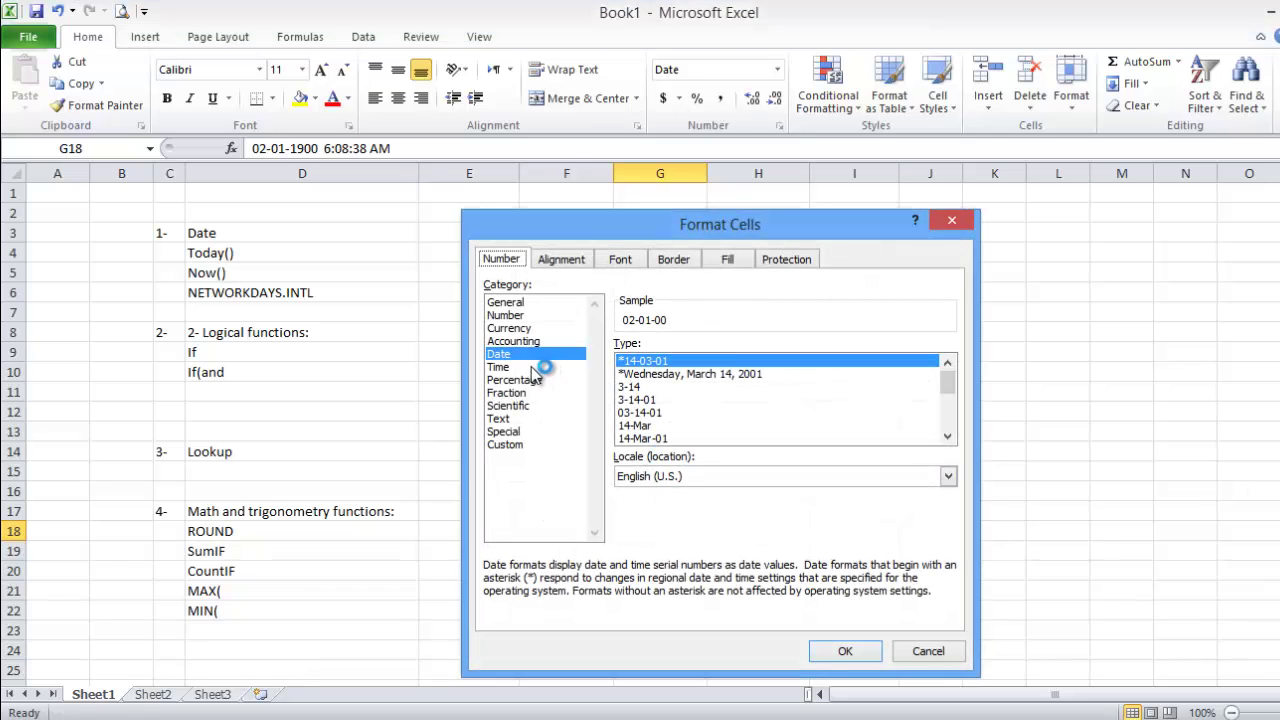
click(517, 316)
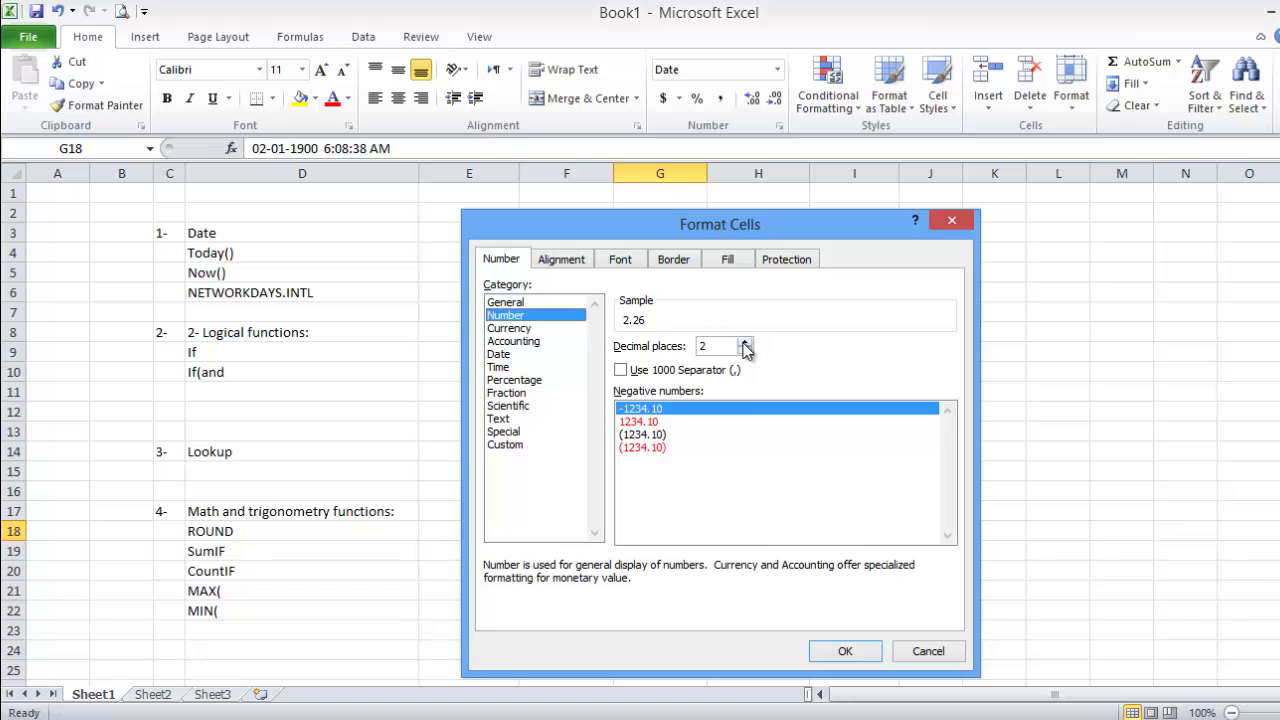
click(745, 341)
click(845, 652)
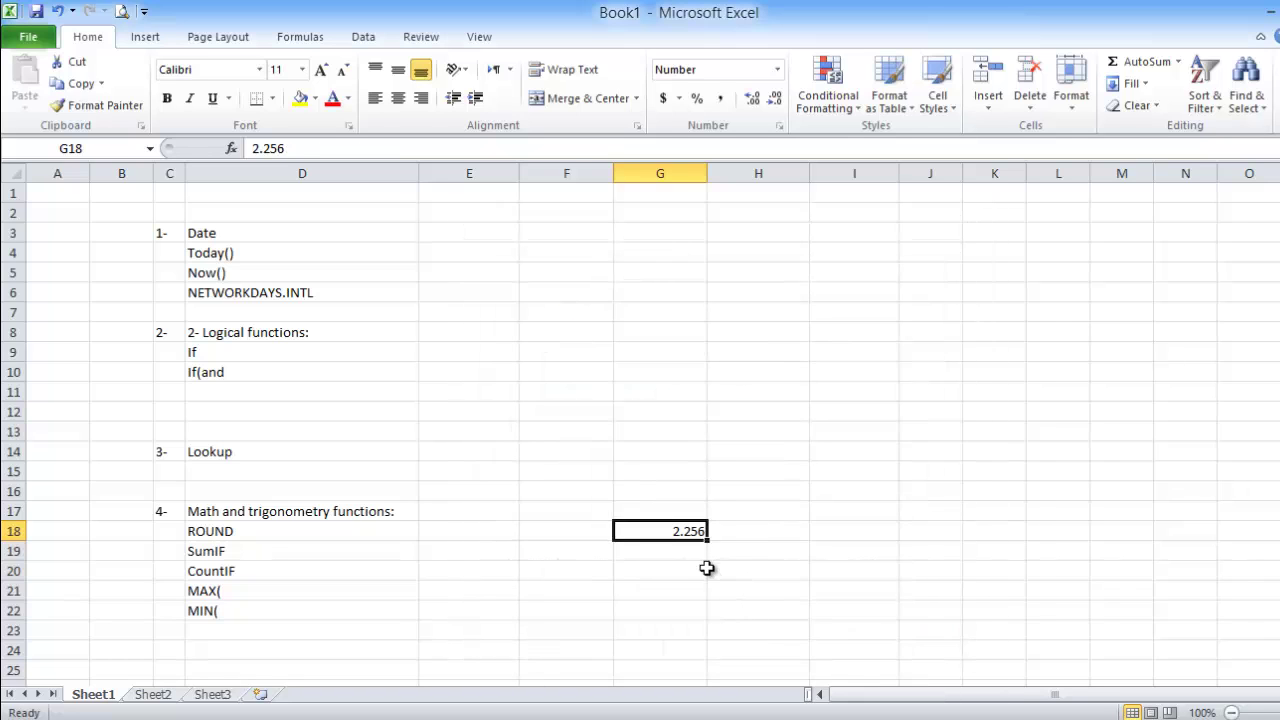
- Enter =G18+1.555555 in H18, fixing the initial #NAME? error by adding the plus sign
click(763, 531)
text(=)
key(Left)
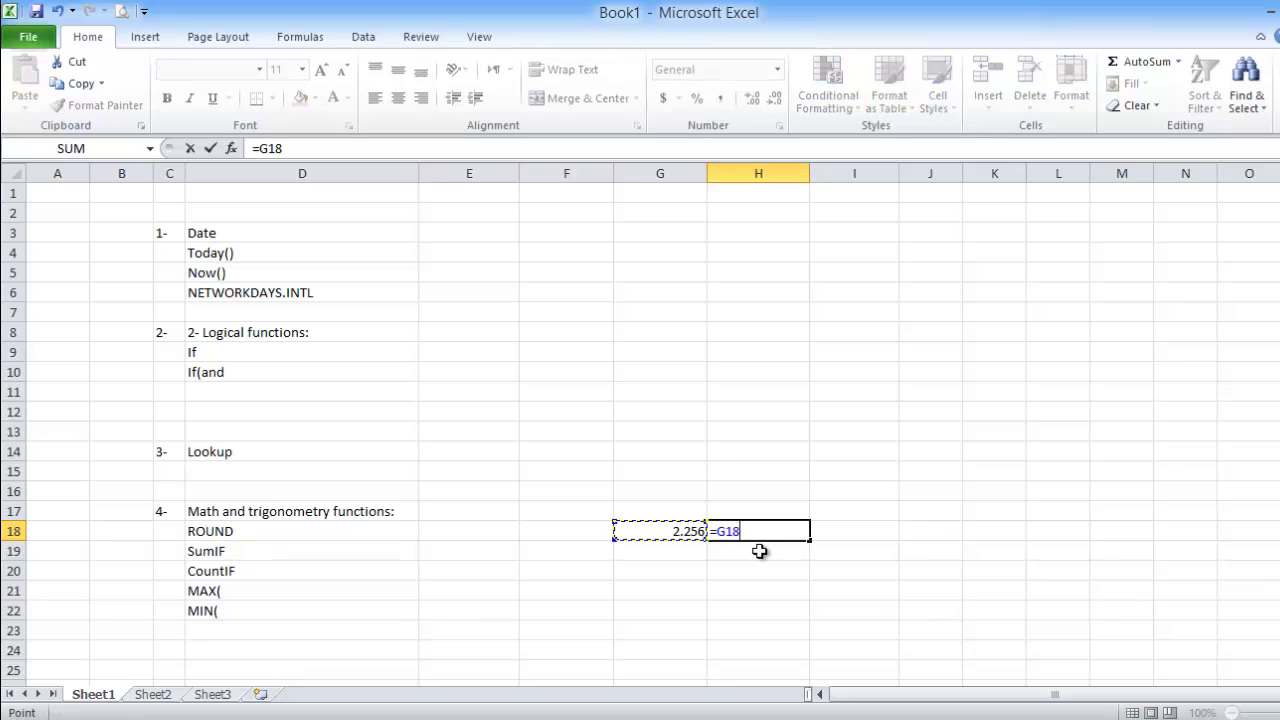
text(1.555555)
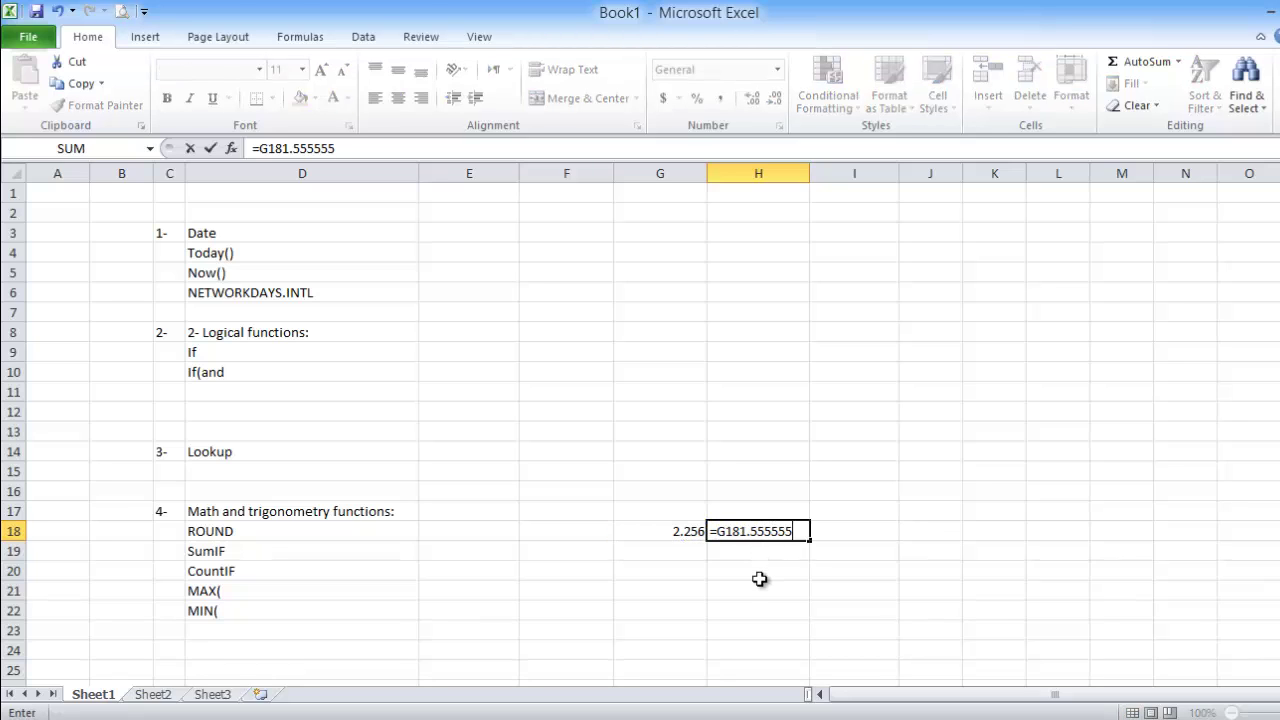
key(Return)
click(784, 526)
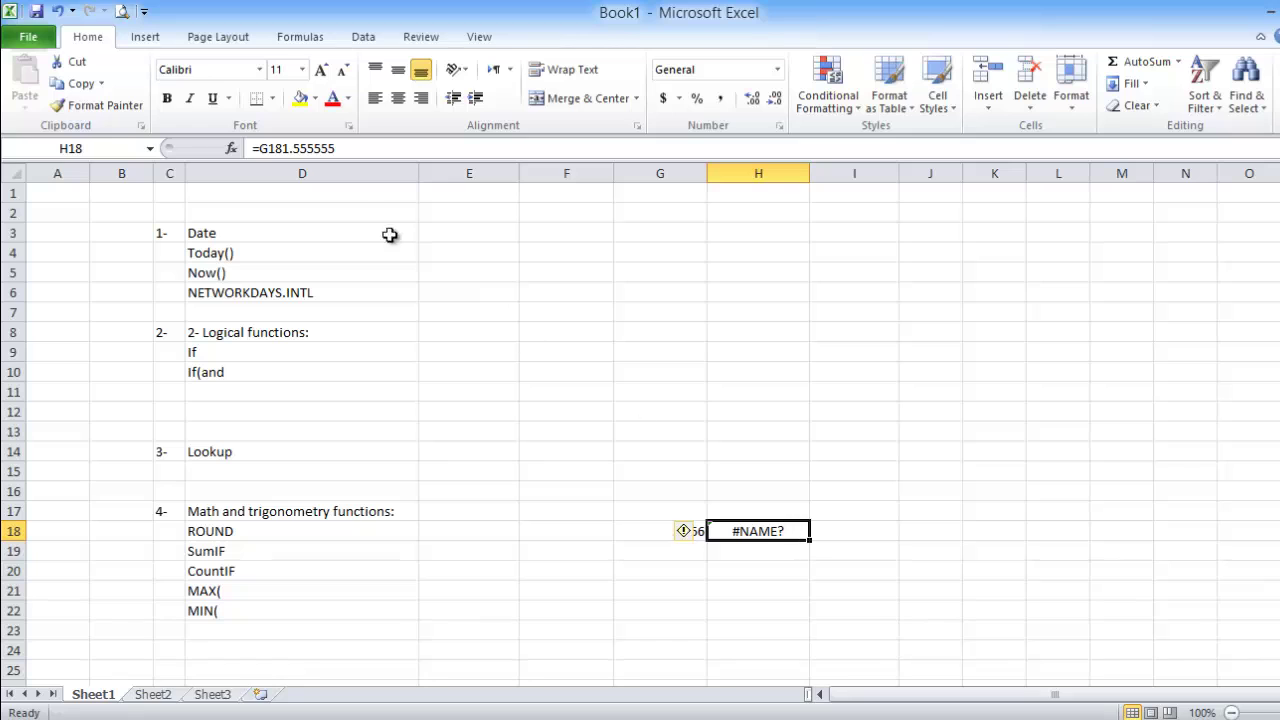
click(284, 148)
text(+)
key(Return)
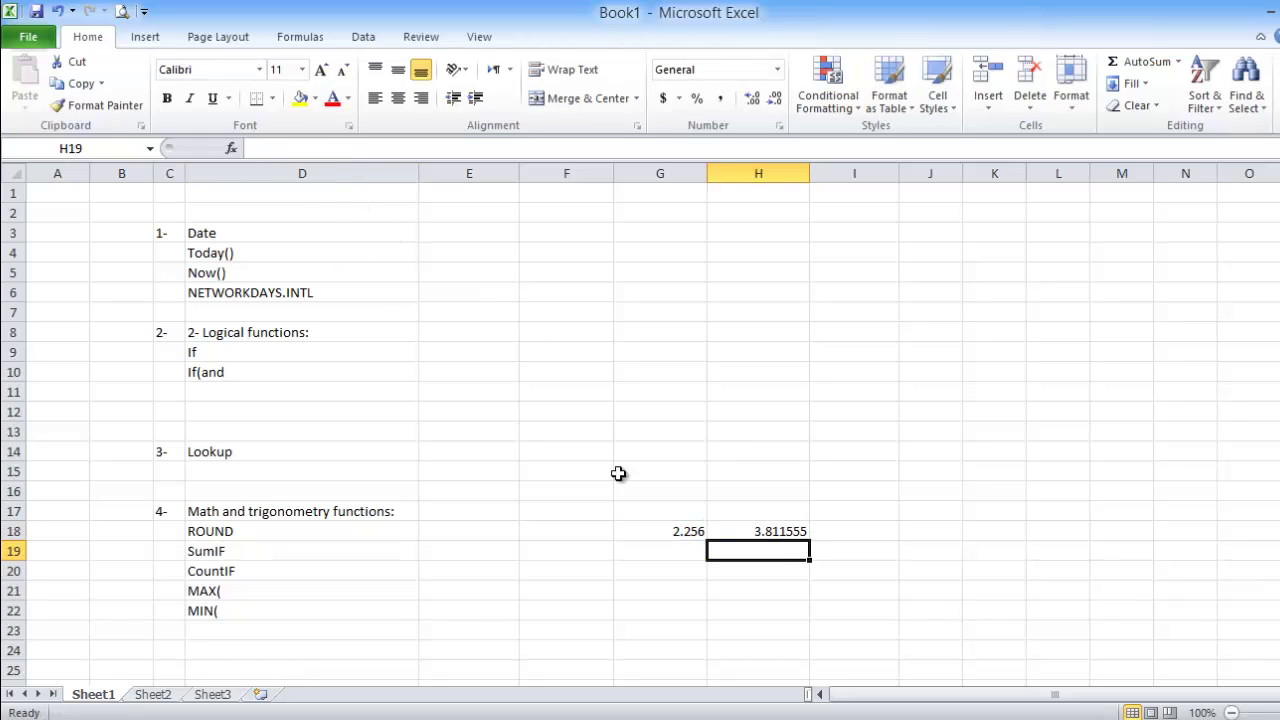
- Fill the H18 formula across to J18 and widen column J to show 6.922665
click(791, 530)
drag(809, 540, 978, 533)
drag(963, 173, 981, 180)
click(937, 591)
click(962, 528)
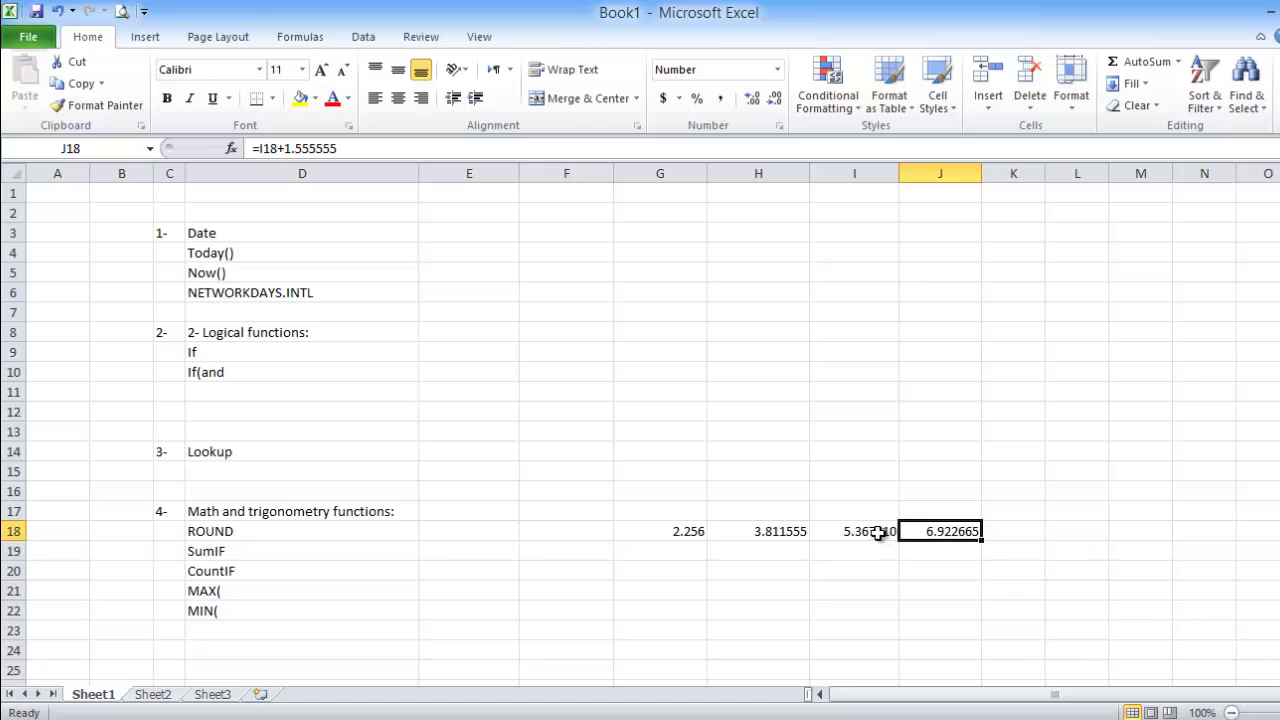
click(876, 533)
click(777, 529)
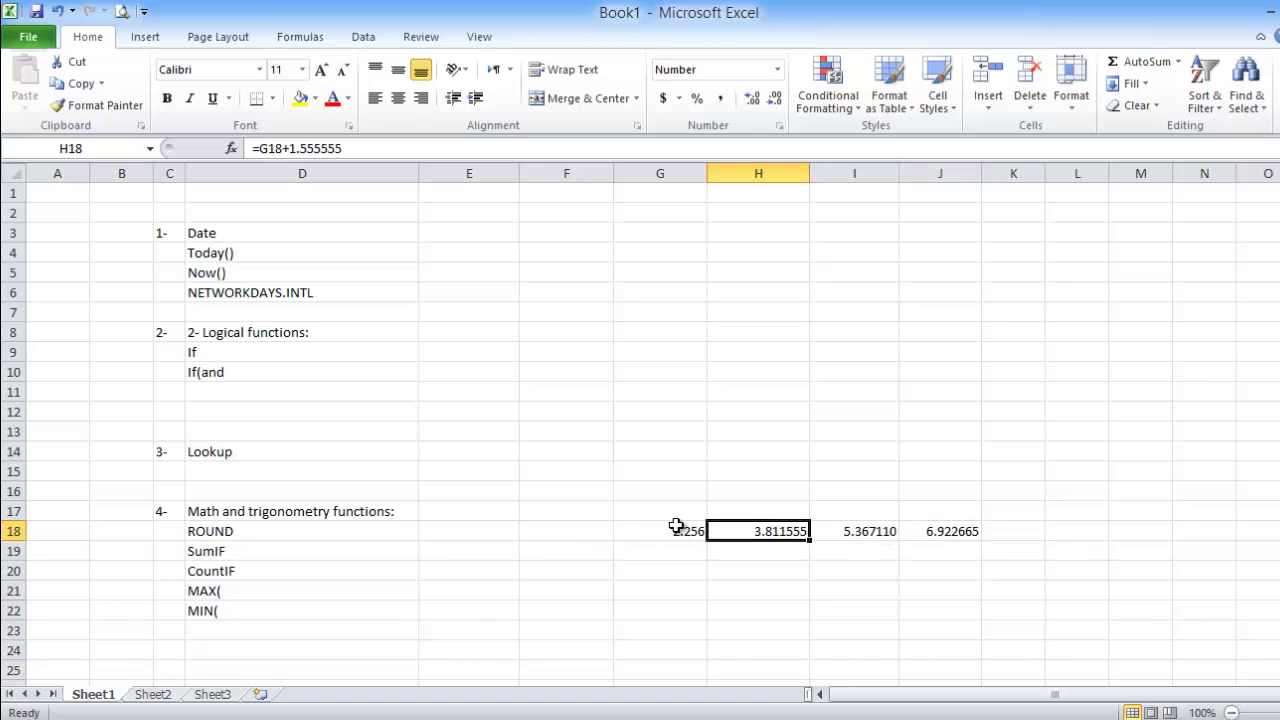
click(676, 528)
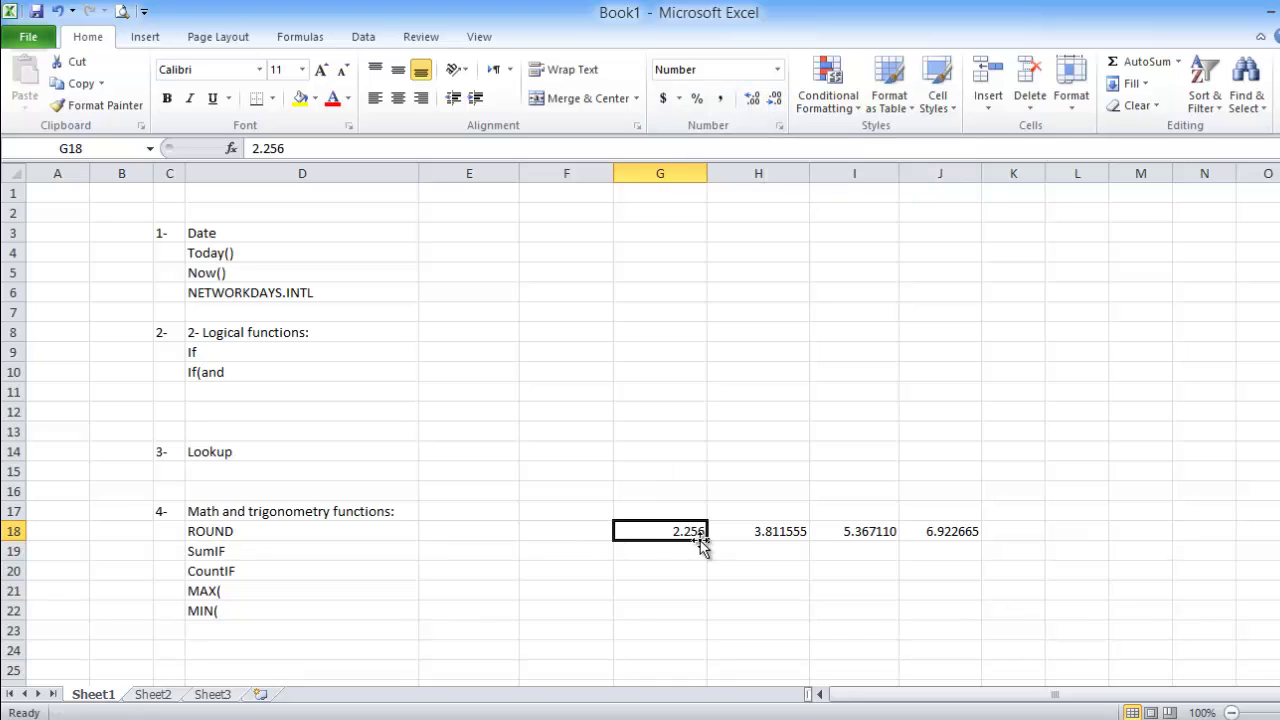
- Enter =ROUND(G18,0) in G19 to round 2.256 to a whole number
click(670, 551)
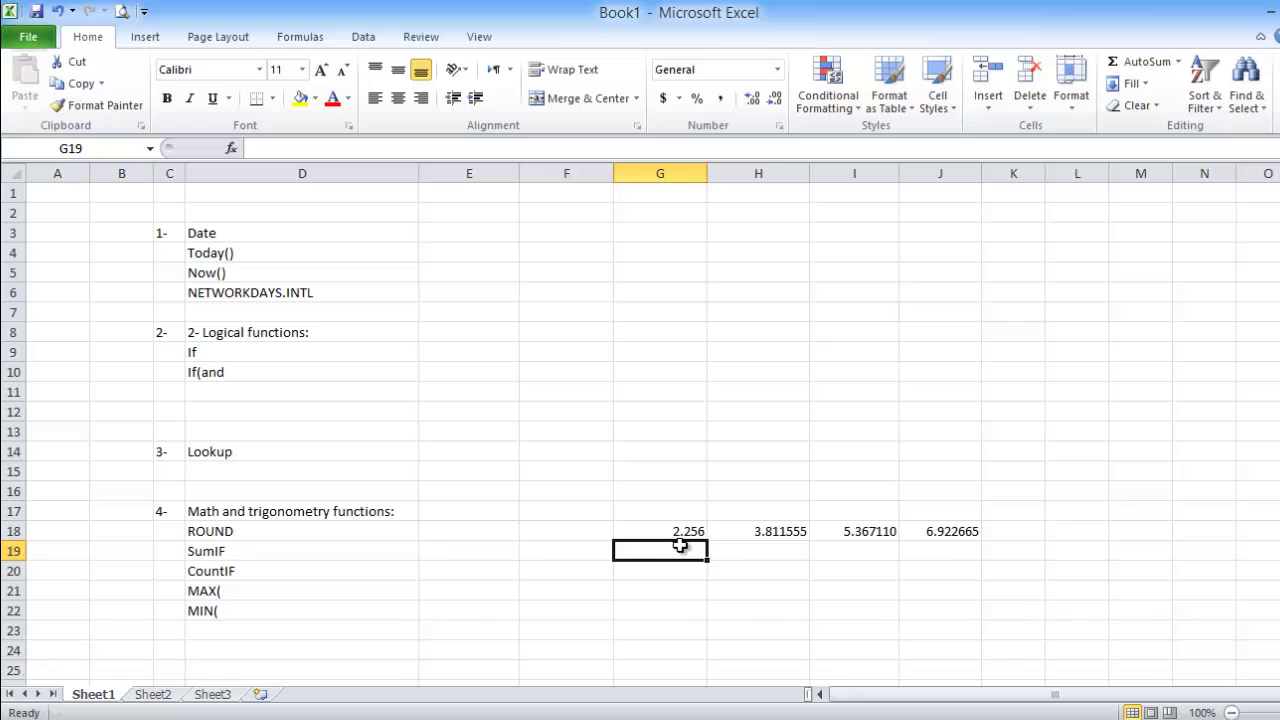
text(=roun)
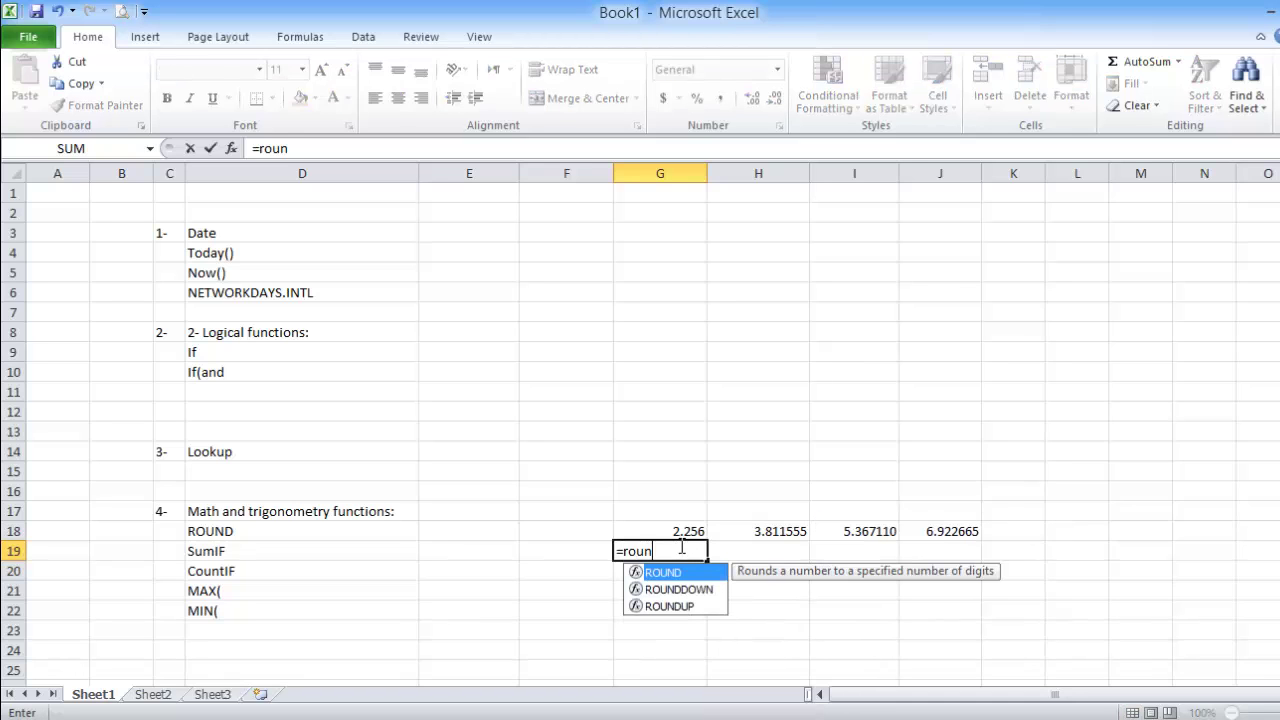
text(d)
double_click(665, 572)
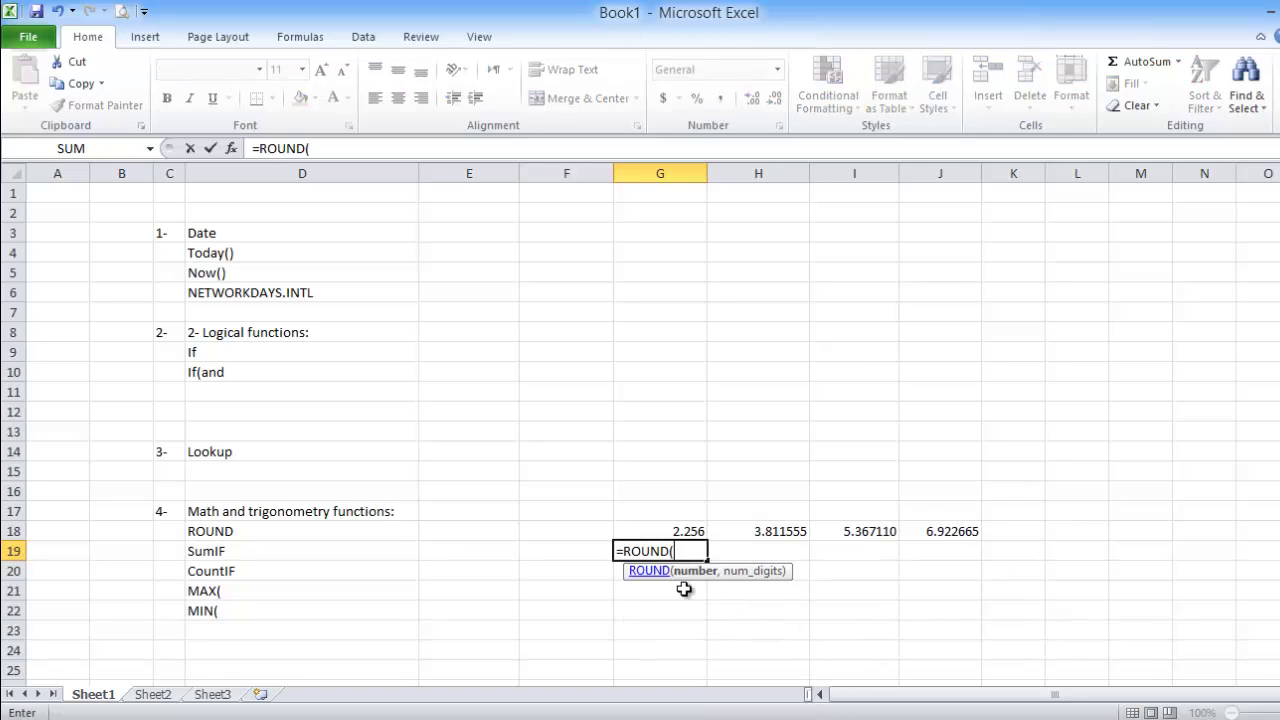
click(675, 528)
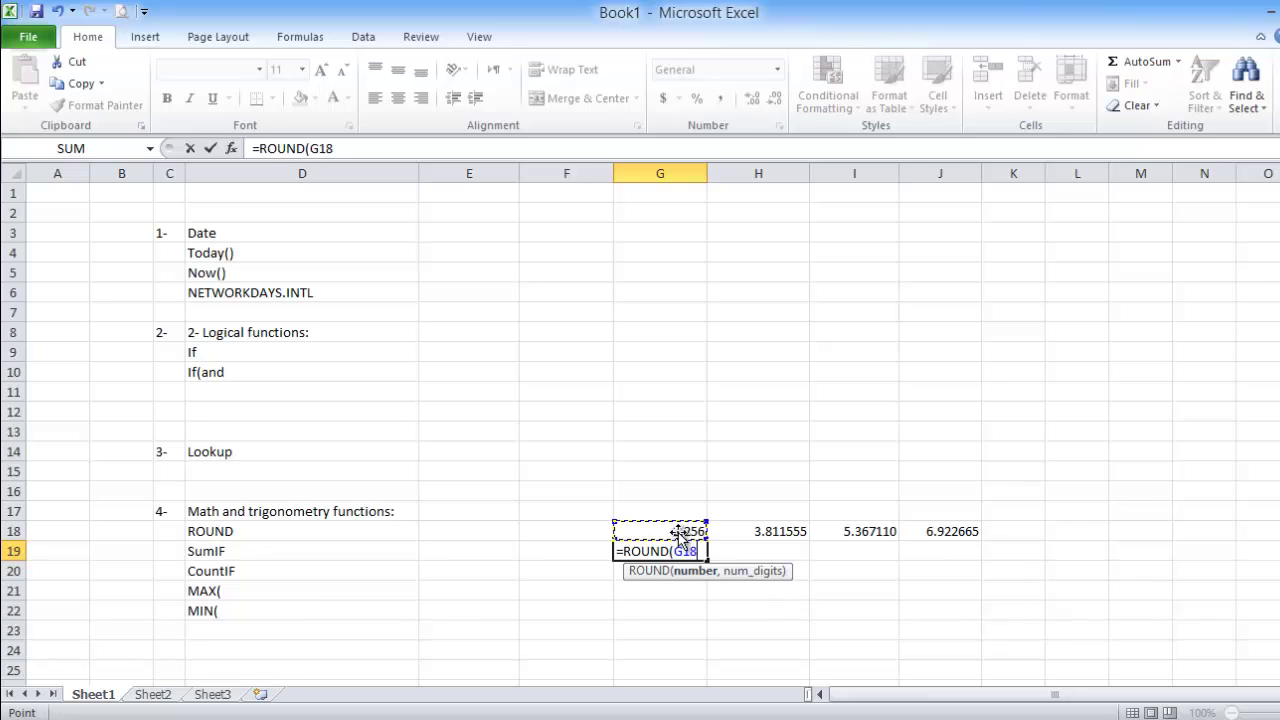
text(,)
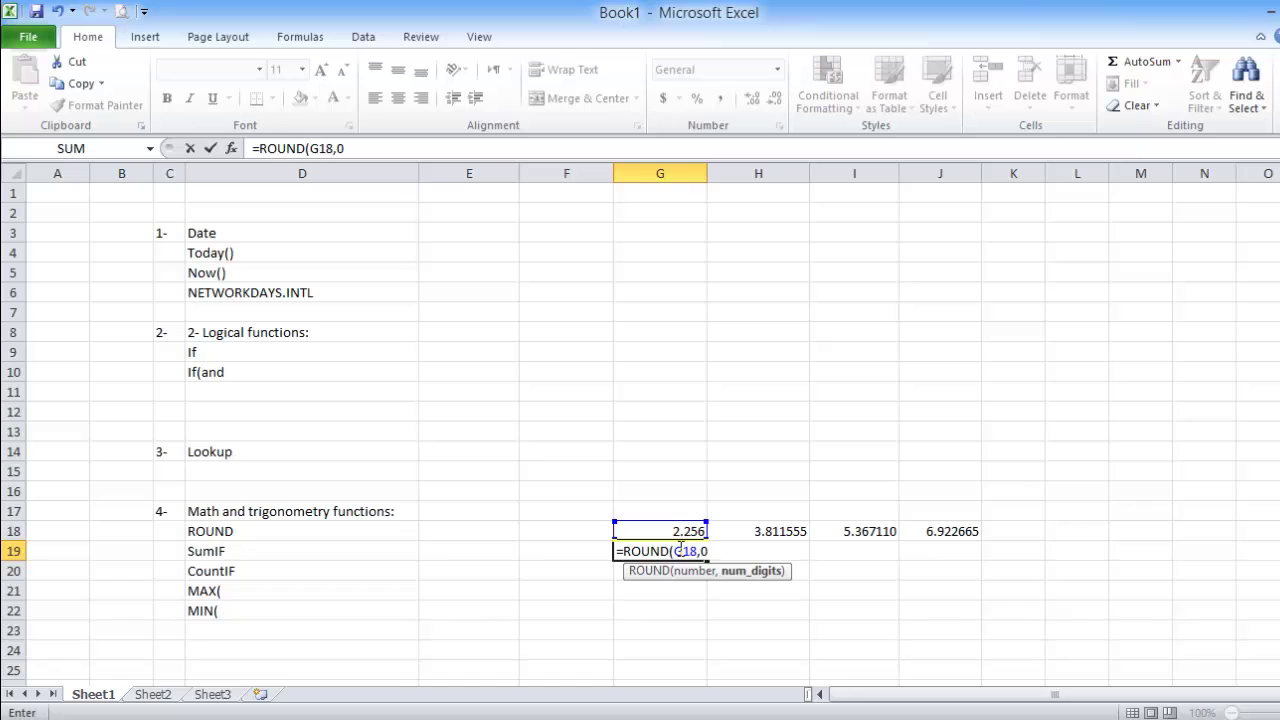
text(0))
key(Return)
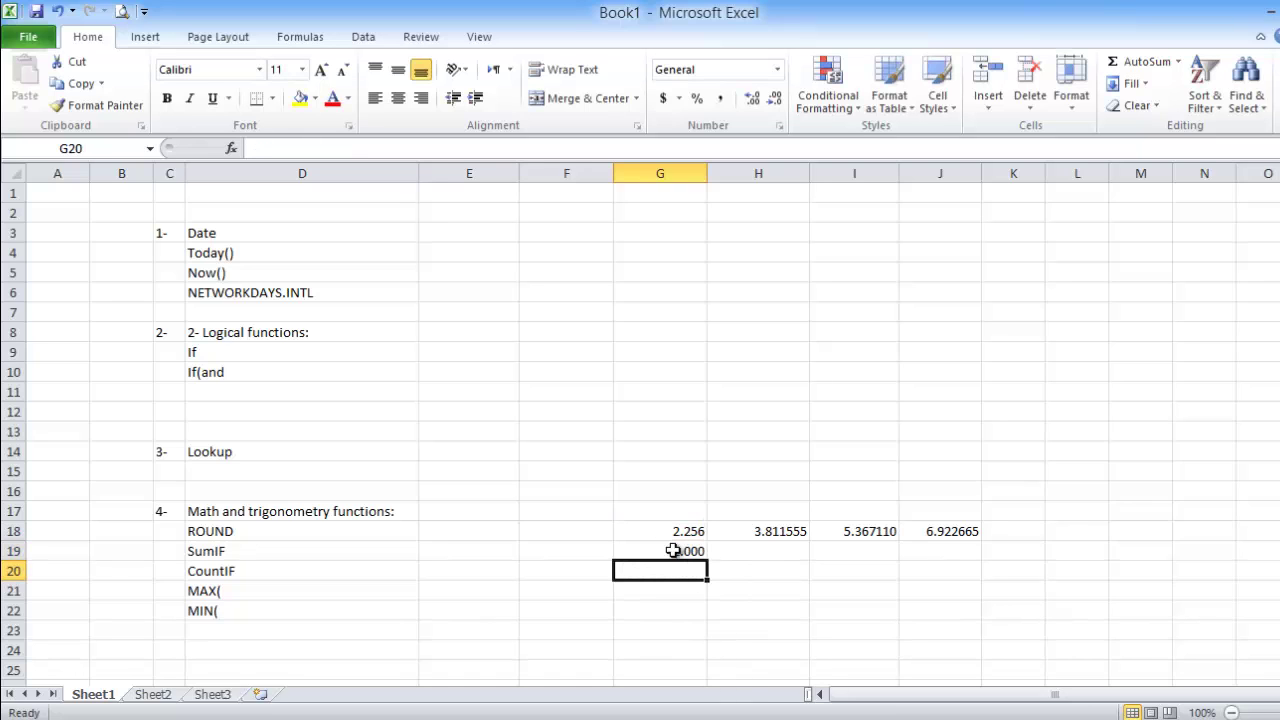
- Copy the ROUND formula across to J19, then clear the example from F18:J19
click(658, 553)
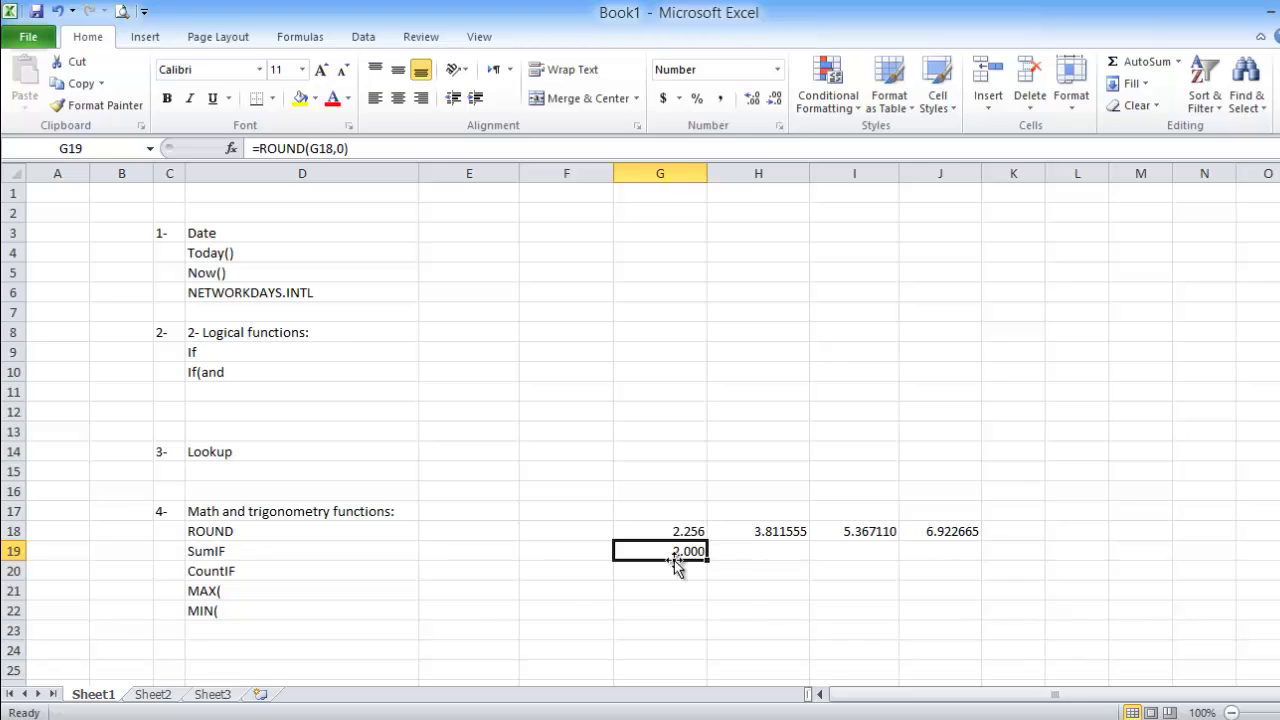
drag(710, 562, 963, 553)
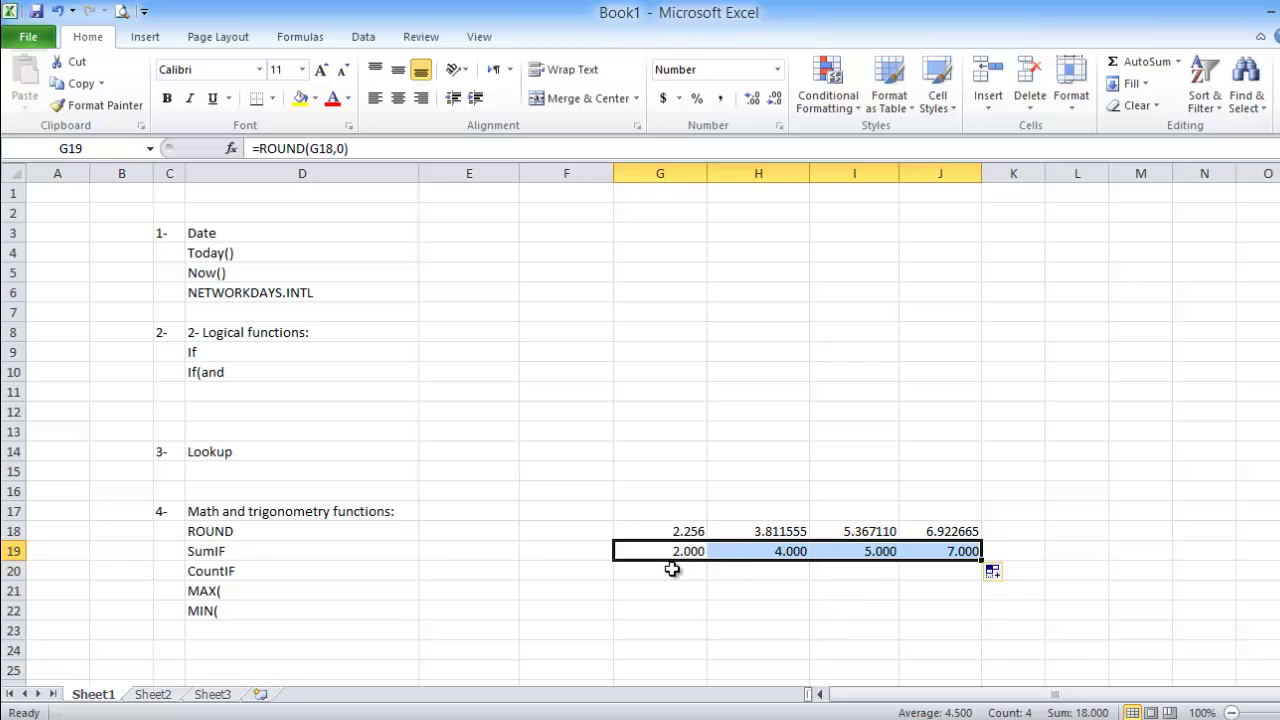
drag(600, 530, 960, 556)
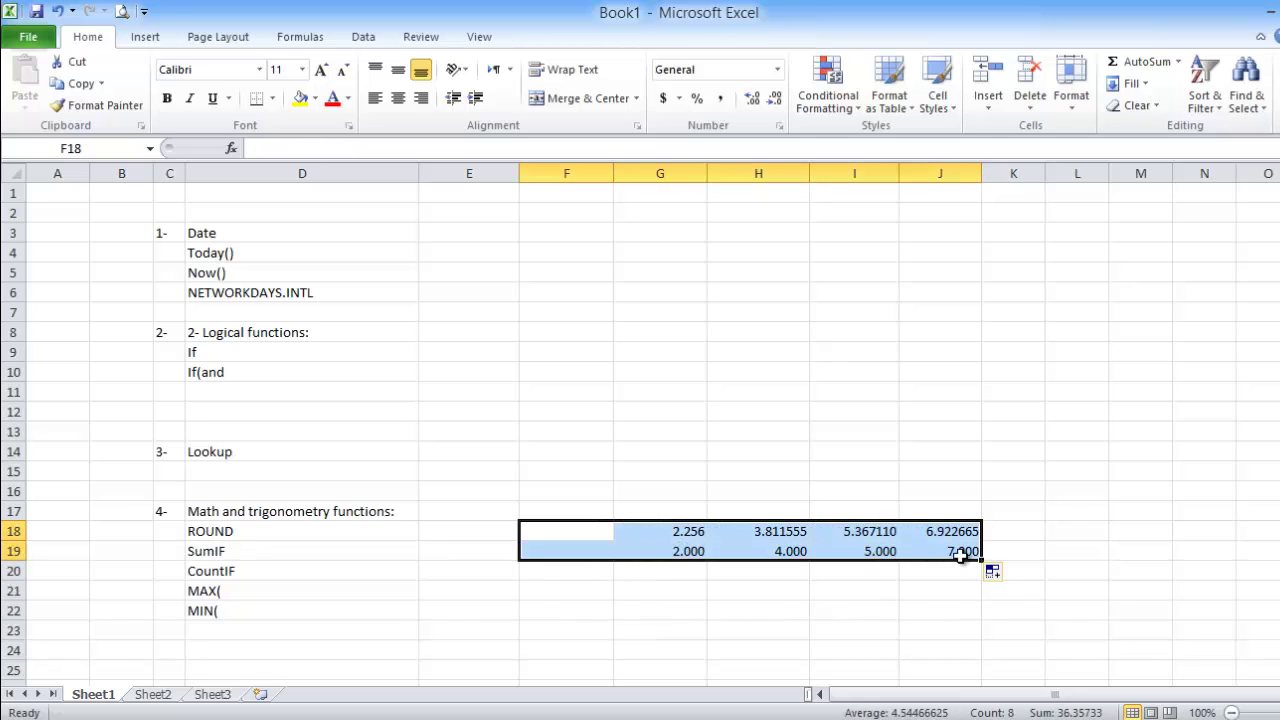
key(Delete)
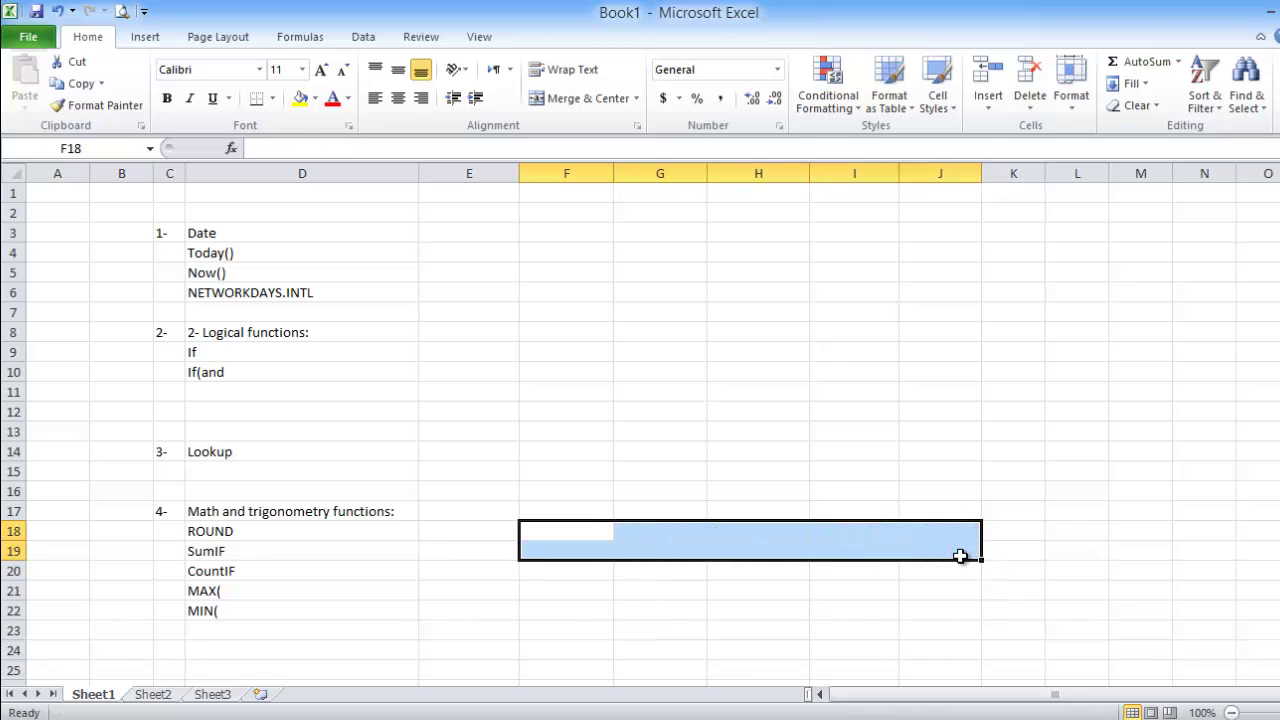
- Enter the headers Name and Sales in H14 and I14
click(570, 451)
click(751, 450)
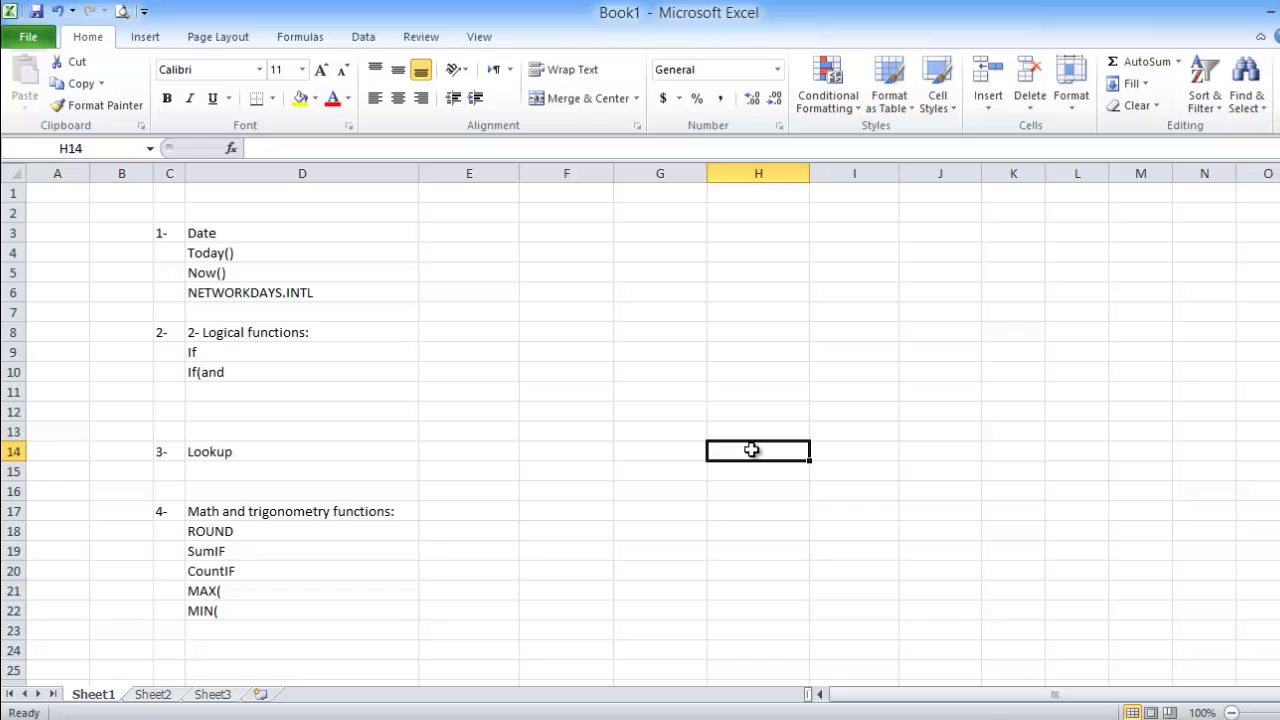
text(Na)
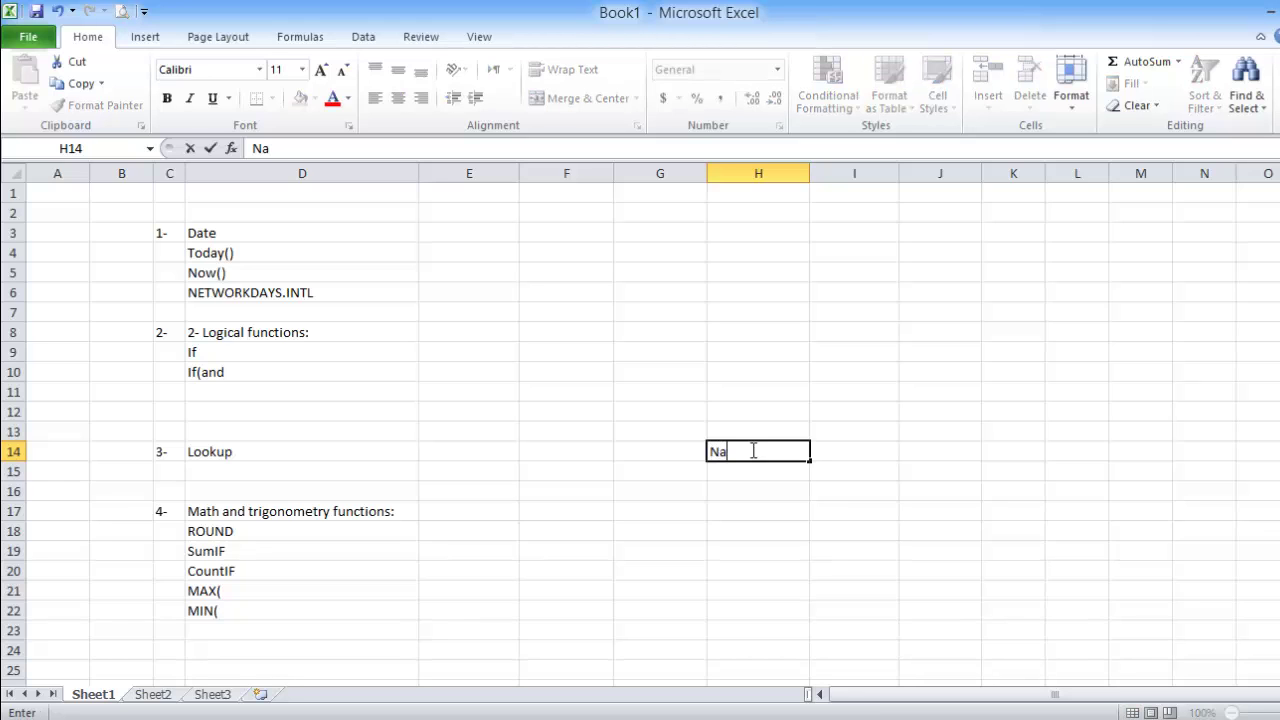
text(me)
key(Tab)
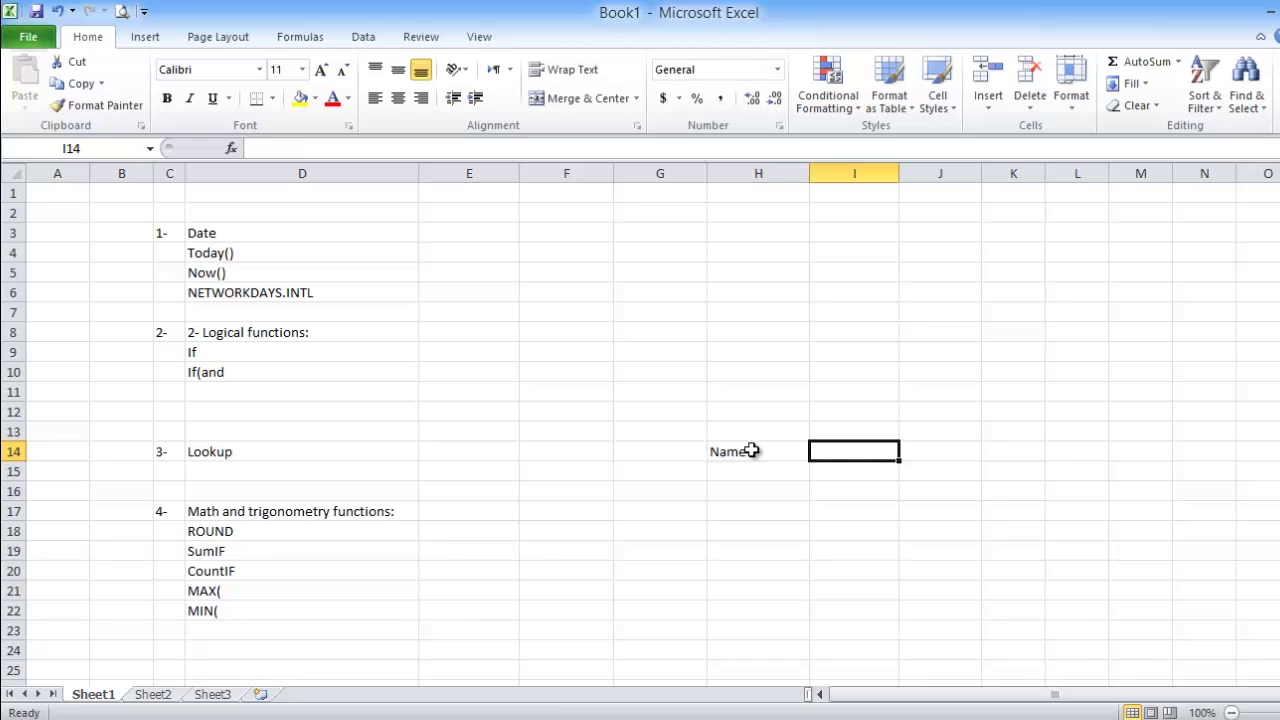
text(S)
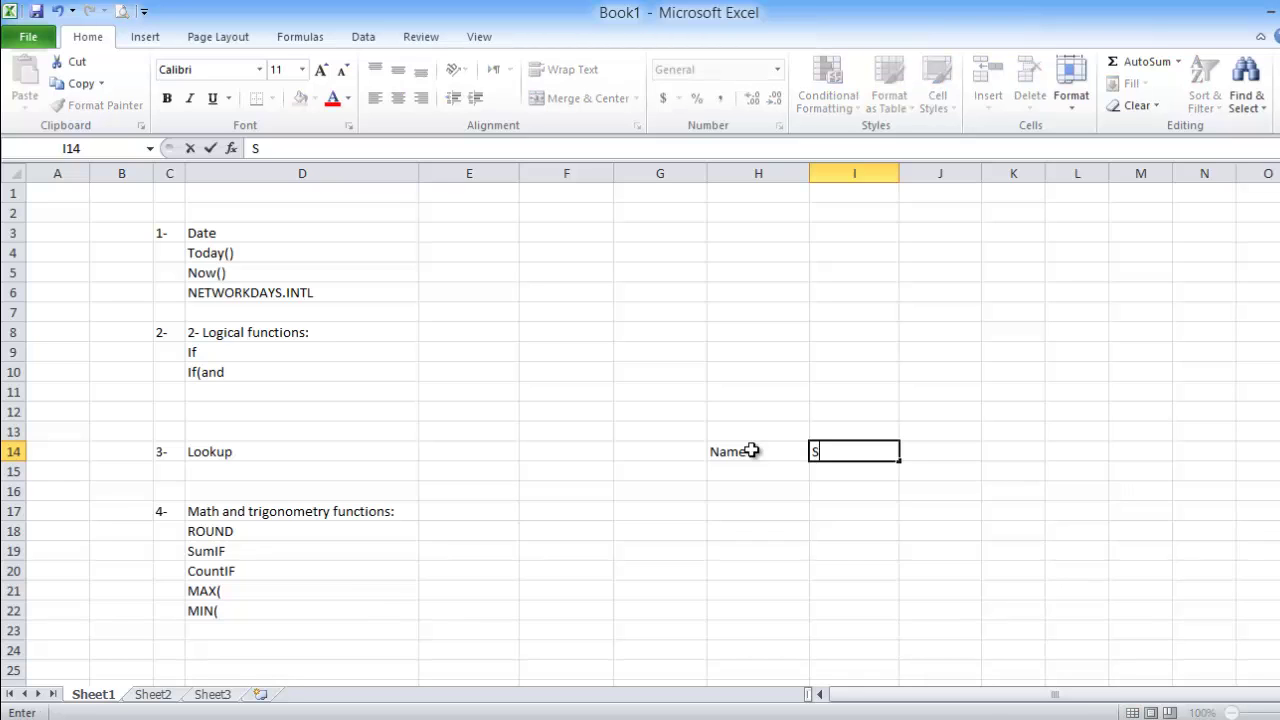
text(ales)
key(Down)
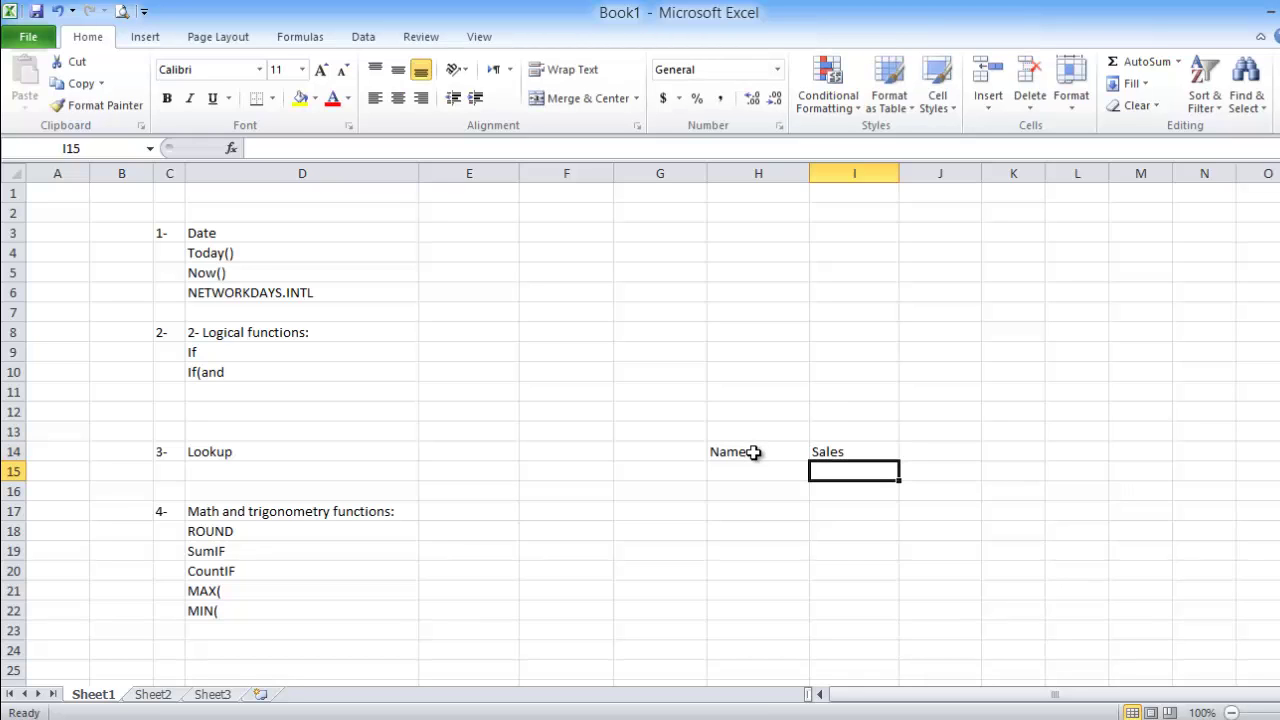
- List the five salespeople's names down H15:H19, with one name repeated
click(750, 467)
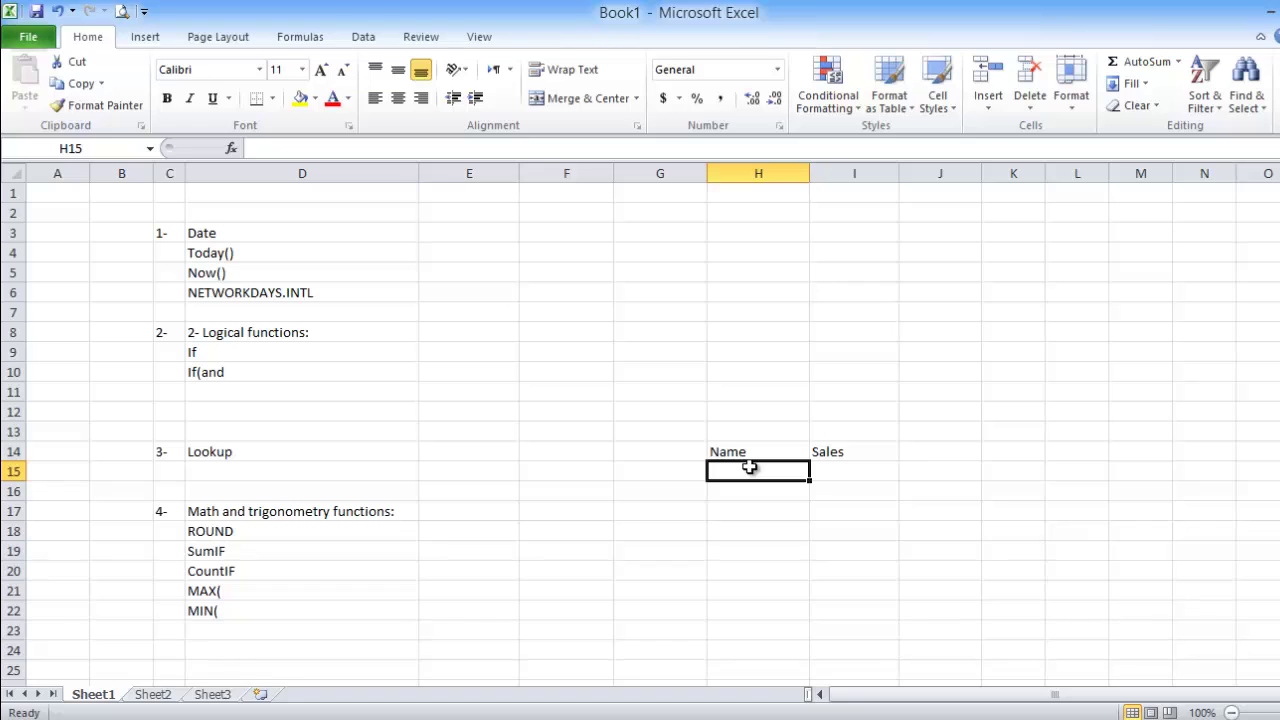
text(John)
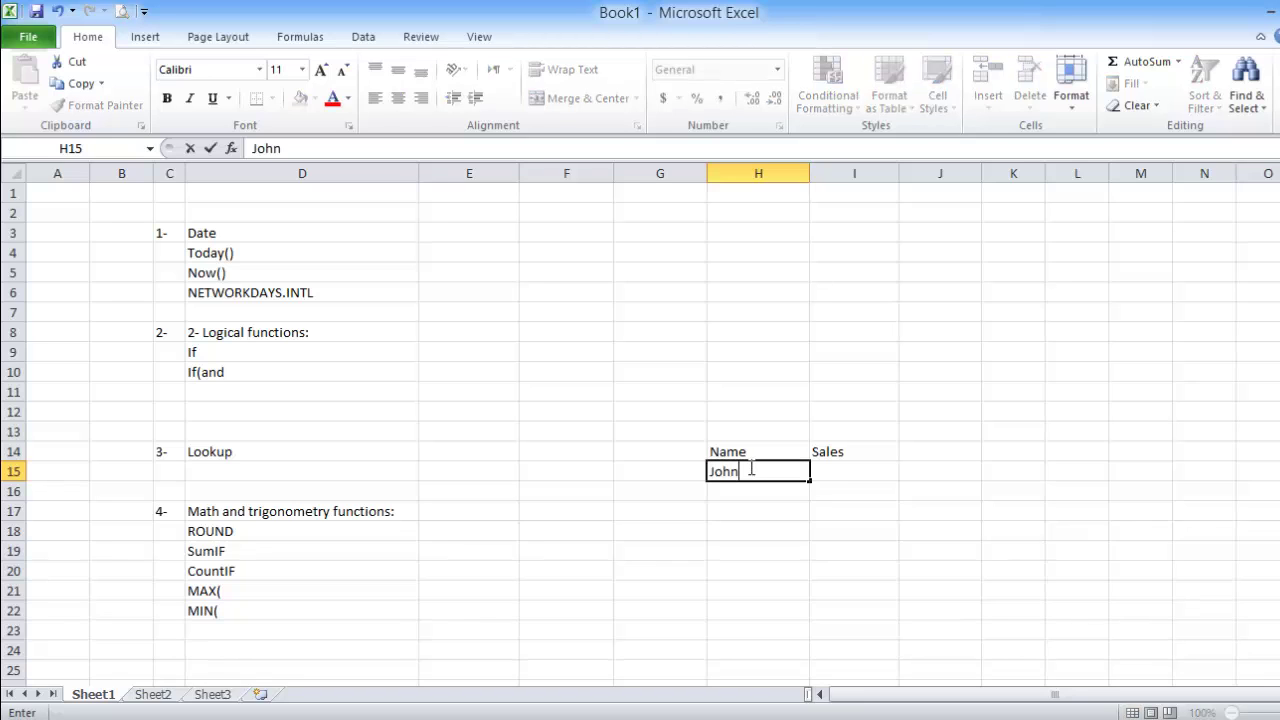
key(Return)
text(Sara)
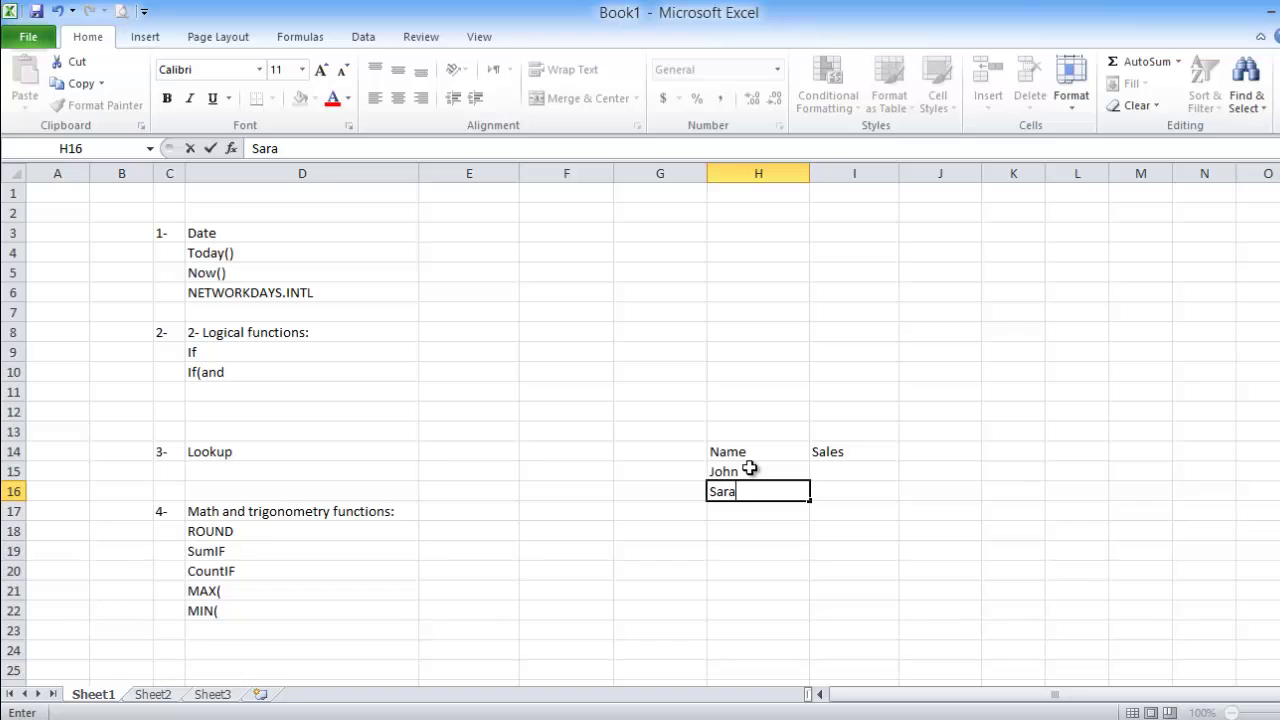
key(Return)
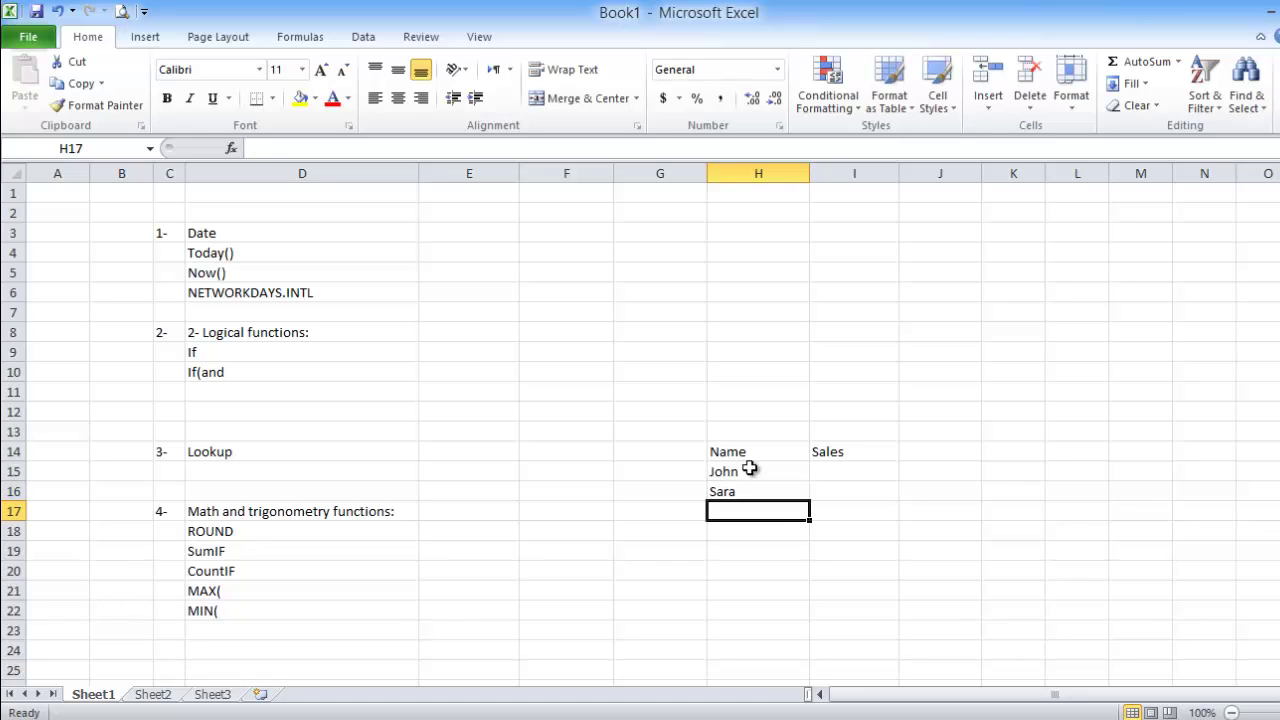
text(J)
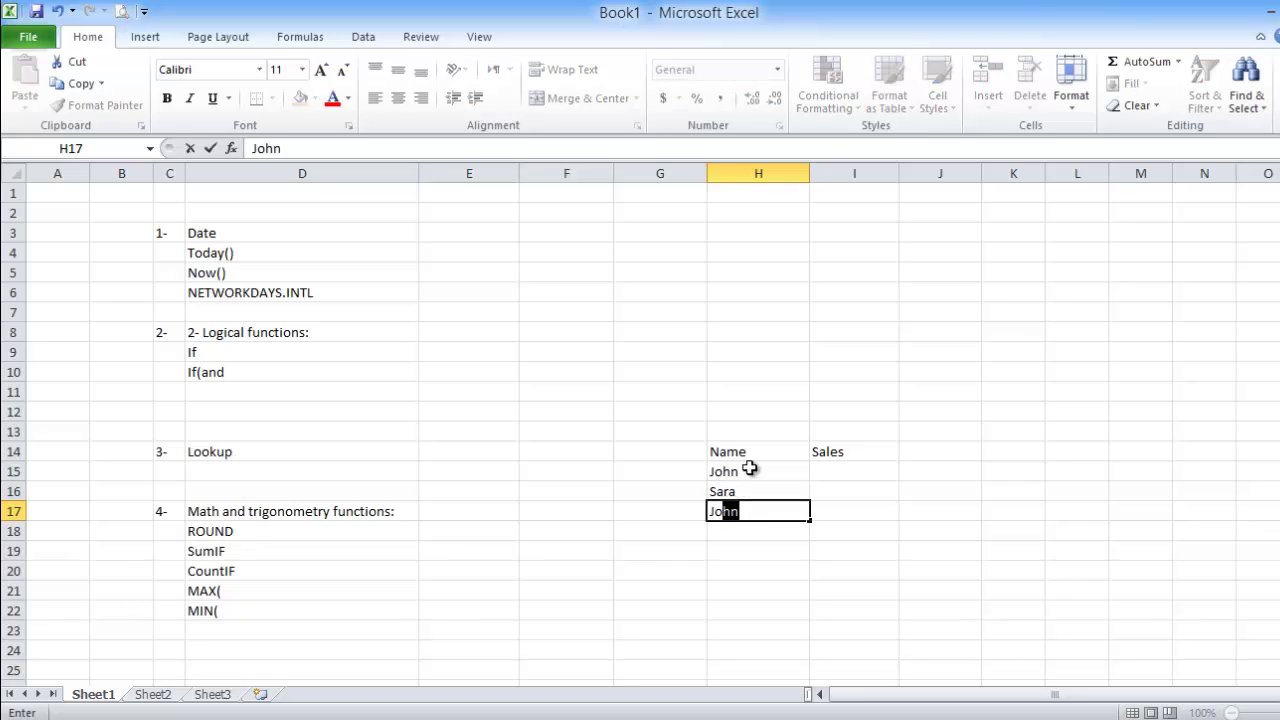
text(ohn)
key(Return)
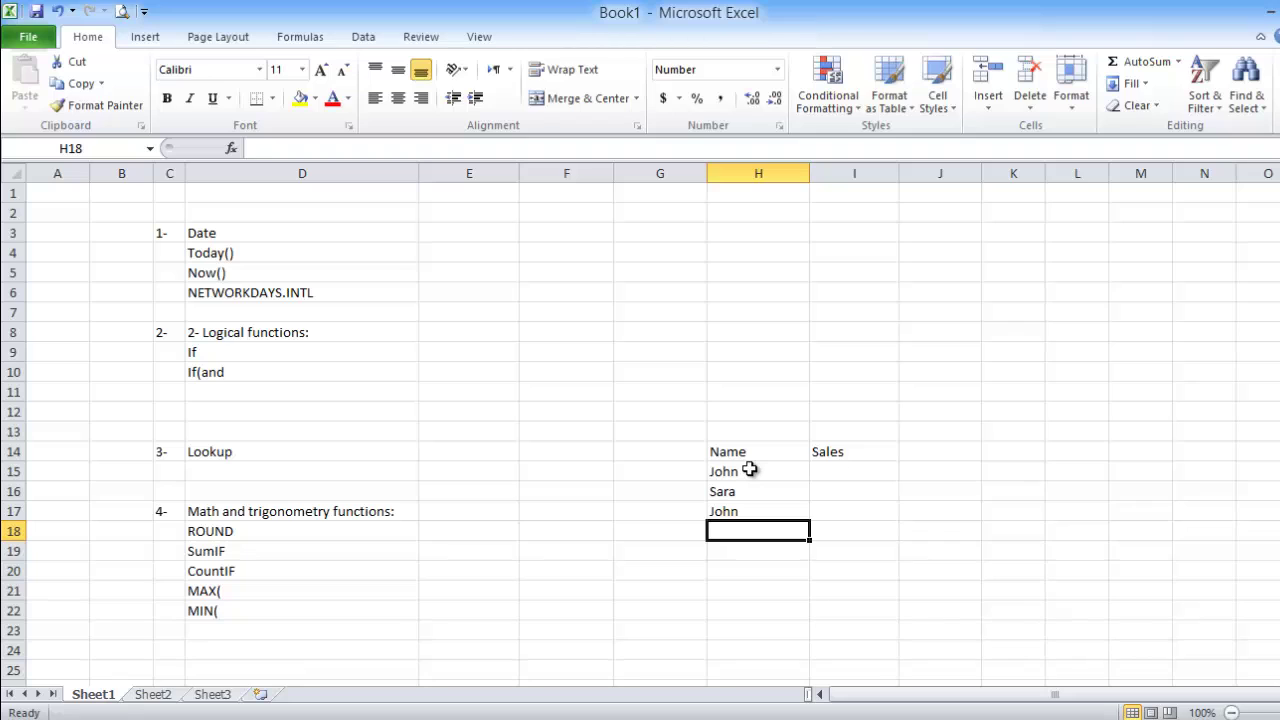
text(Mike)
key(Return)
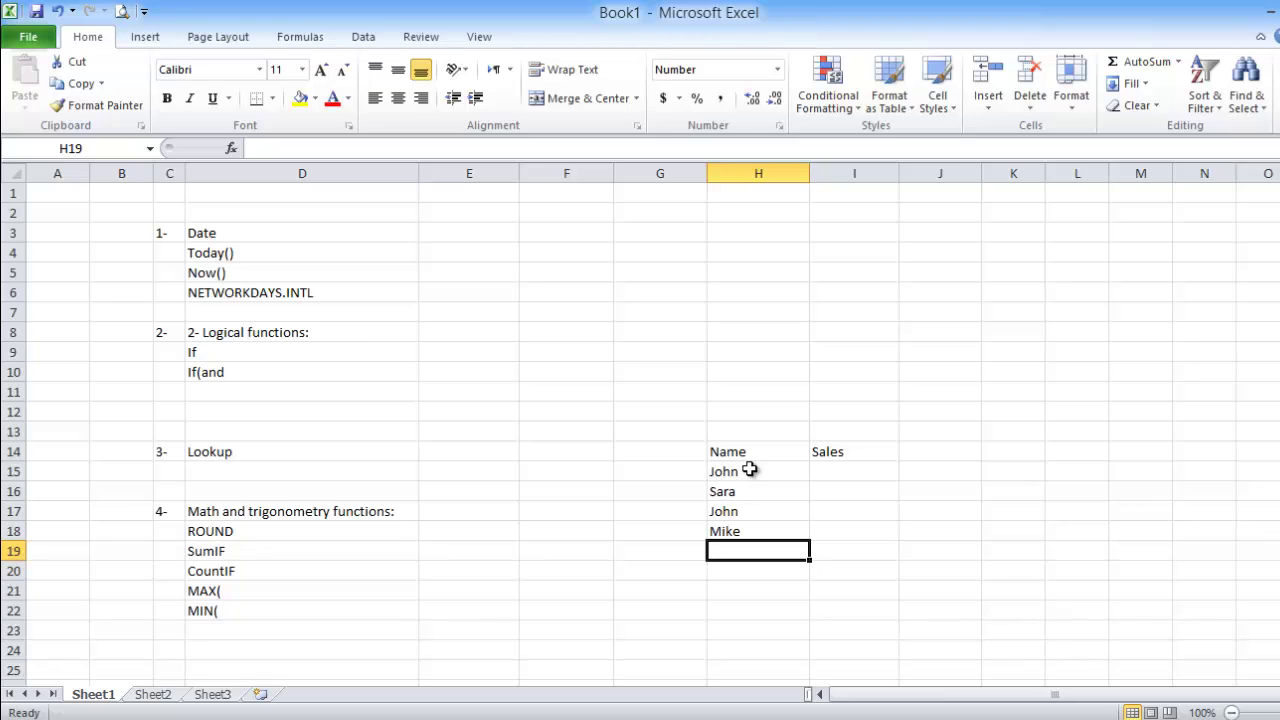
text(Edw)
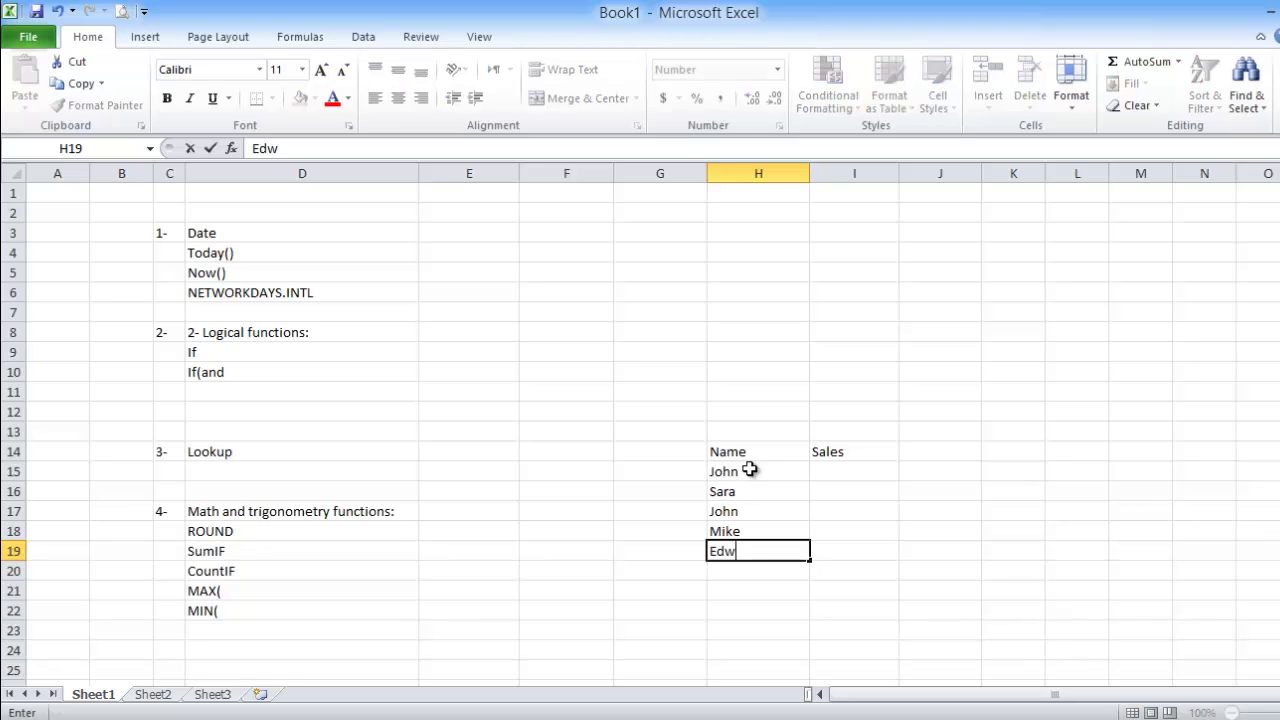
text(ard)
key(Return)
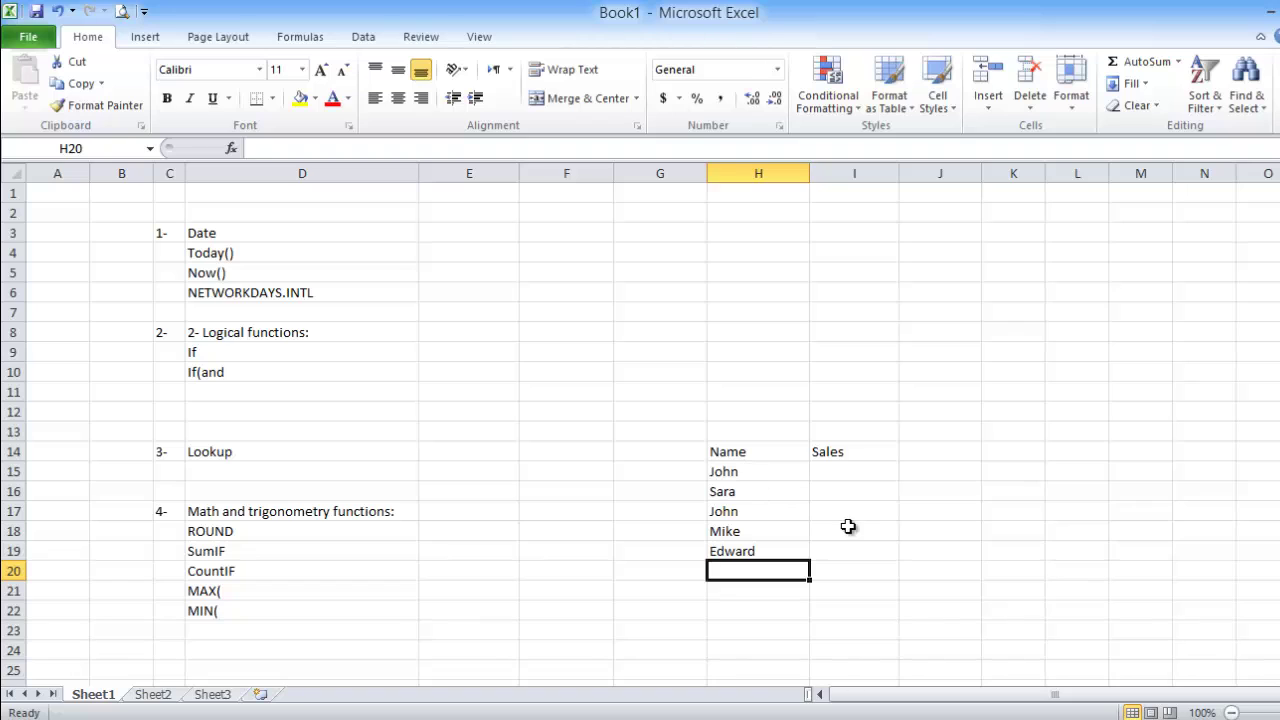
- Enter the sales figures 1000, 500, 2500, 3000 and 1400 in I15:I19
click(857, 470)
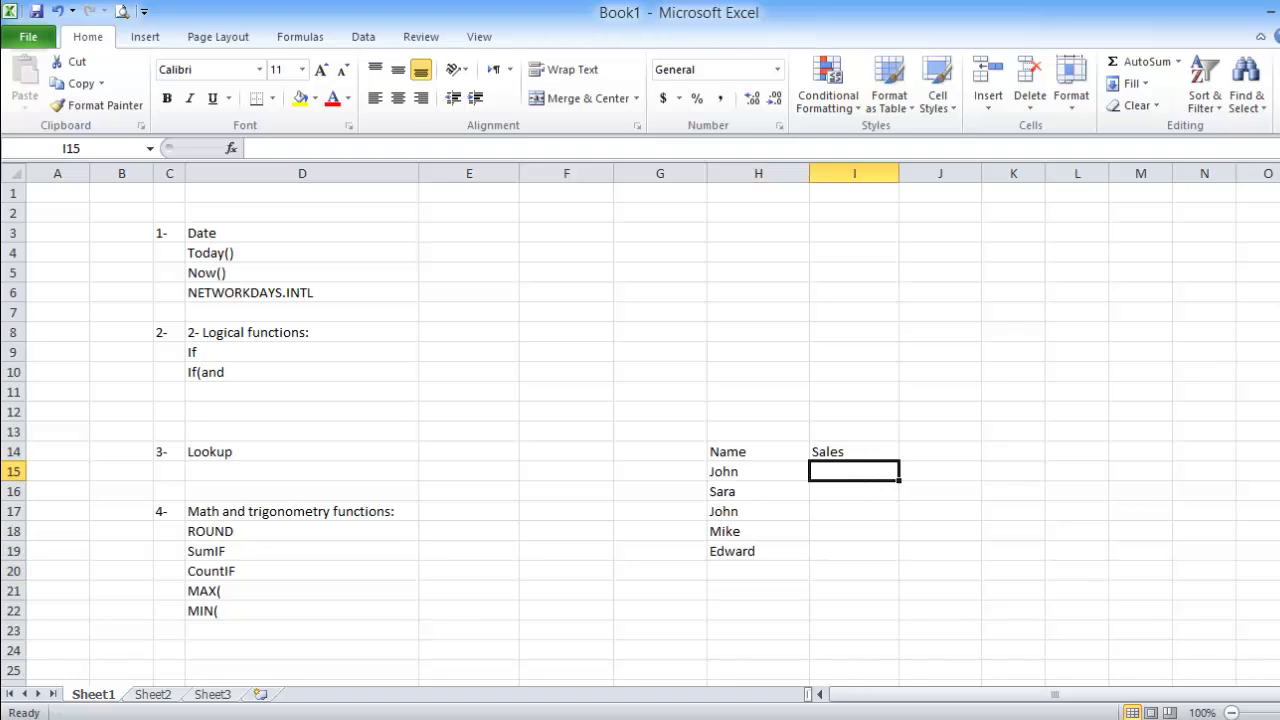
text(1000)
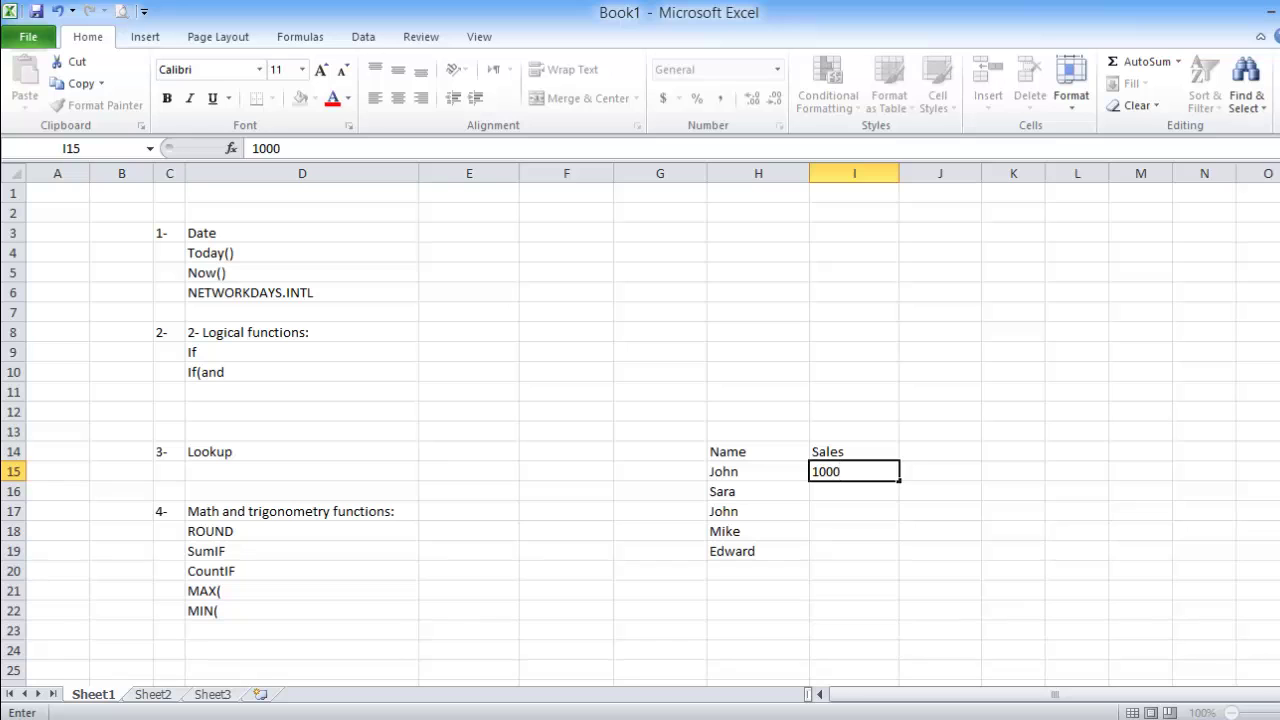
key(Return)
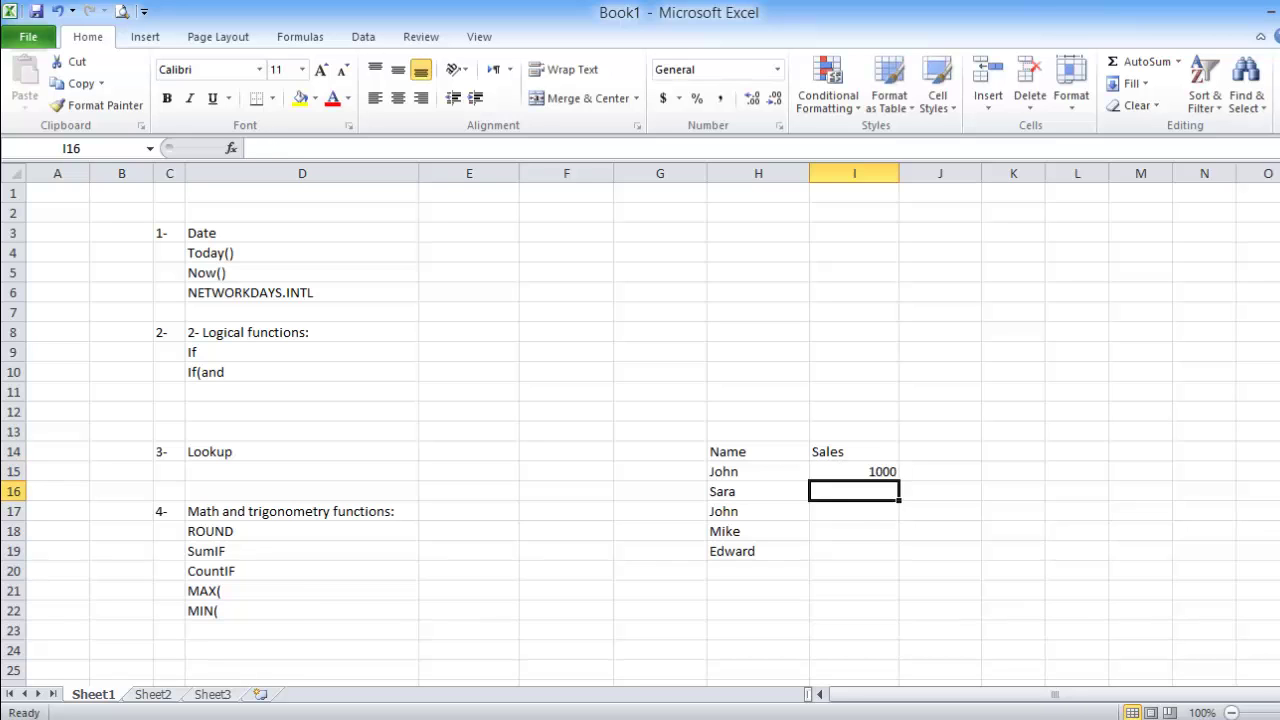
text(500)
key(Return)
text(2)
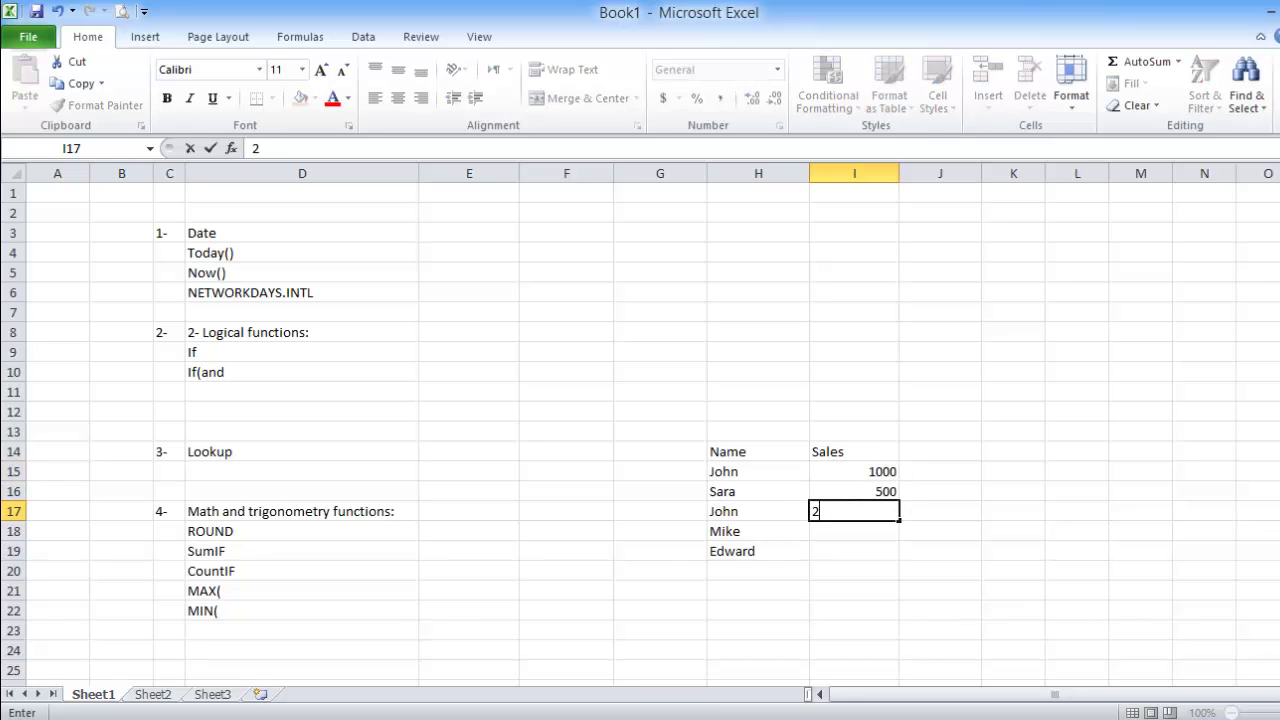
text(500)
key(Return)
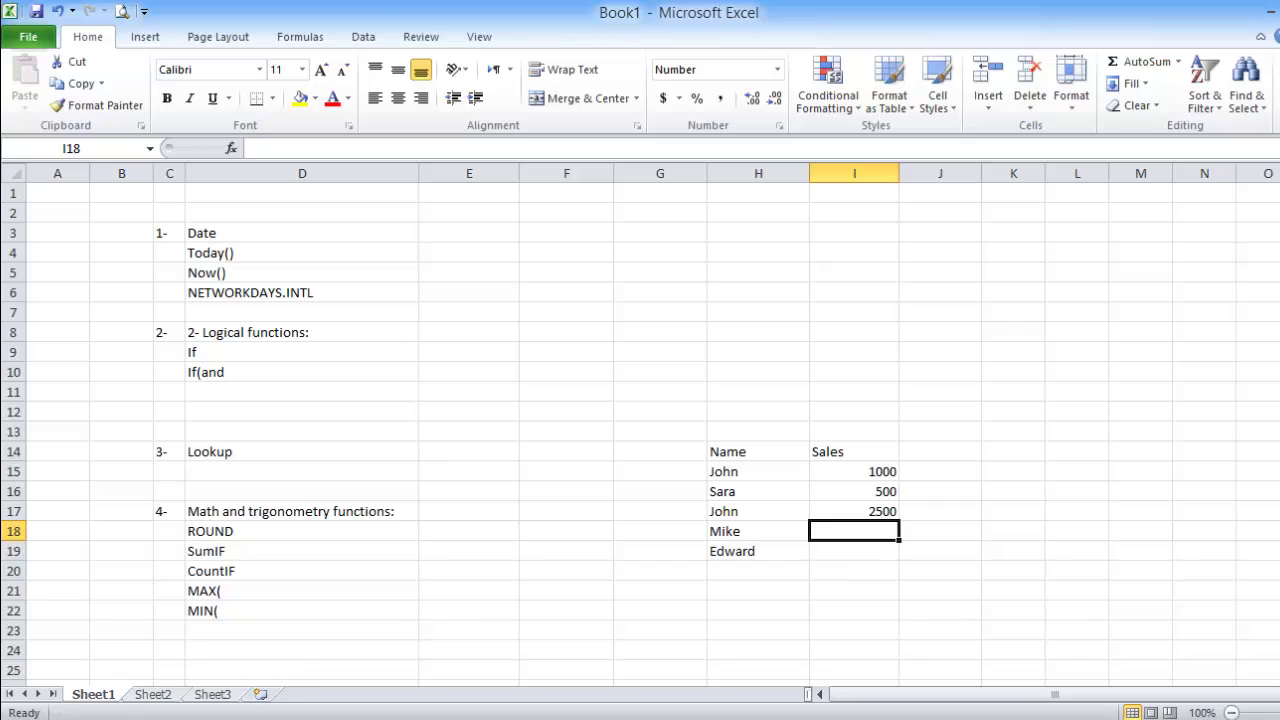
text(3000)
key(Return)
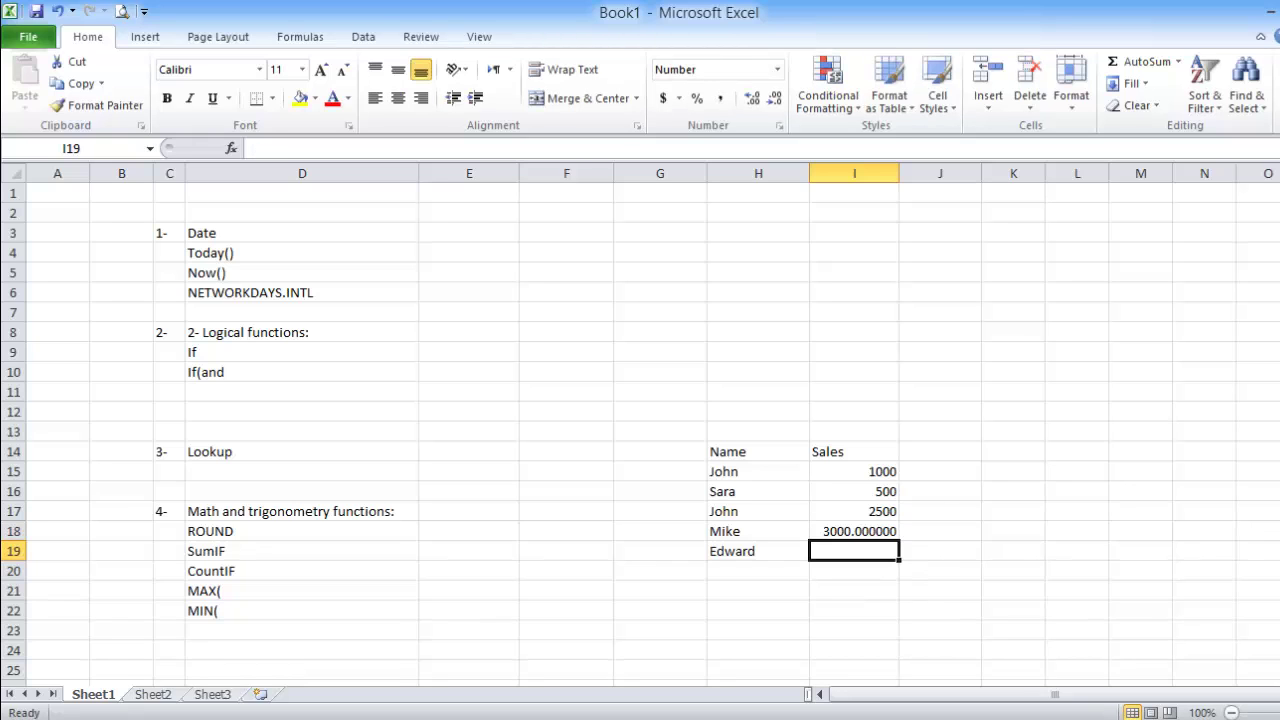
text(1400)
key(Return)
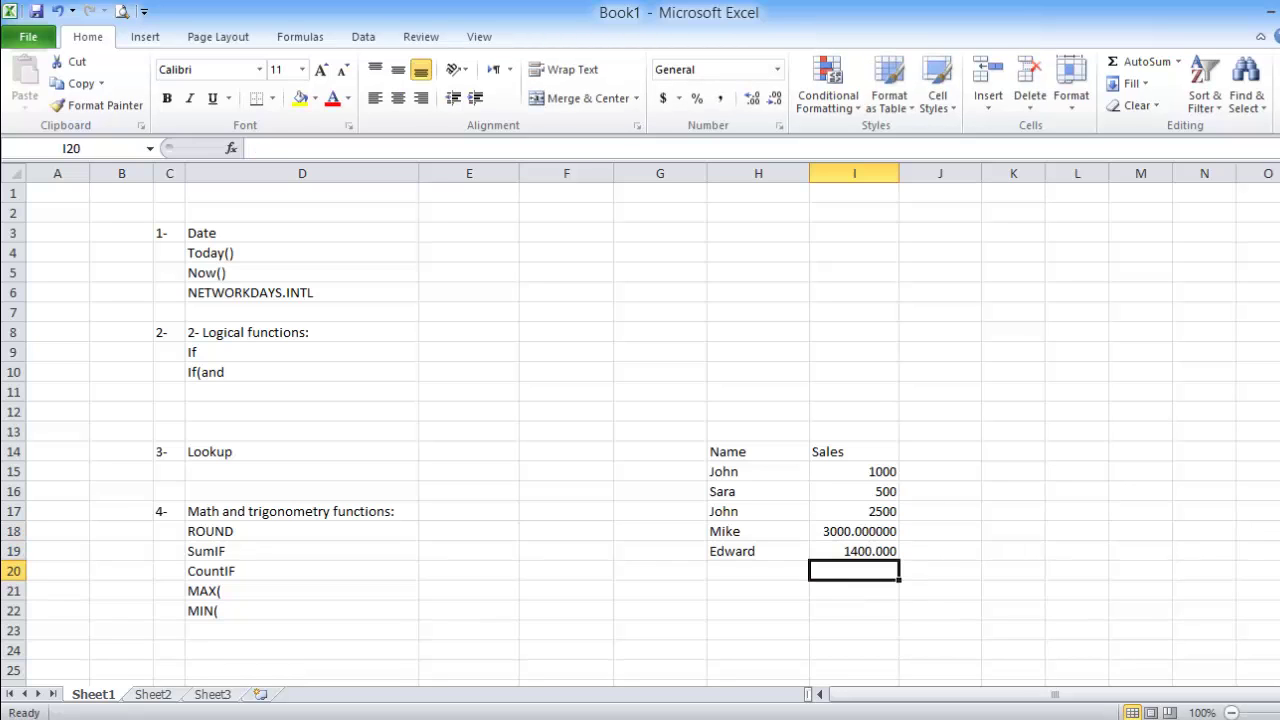
- Enter a SUMIF formula in G14 totalling I15:I19 for one salesperson's name in H15:H19
click(630, 452)
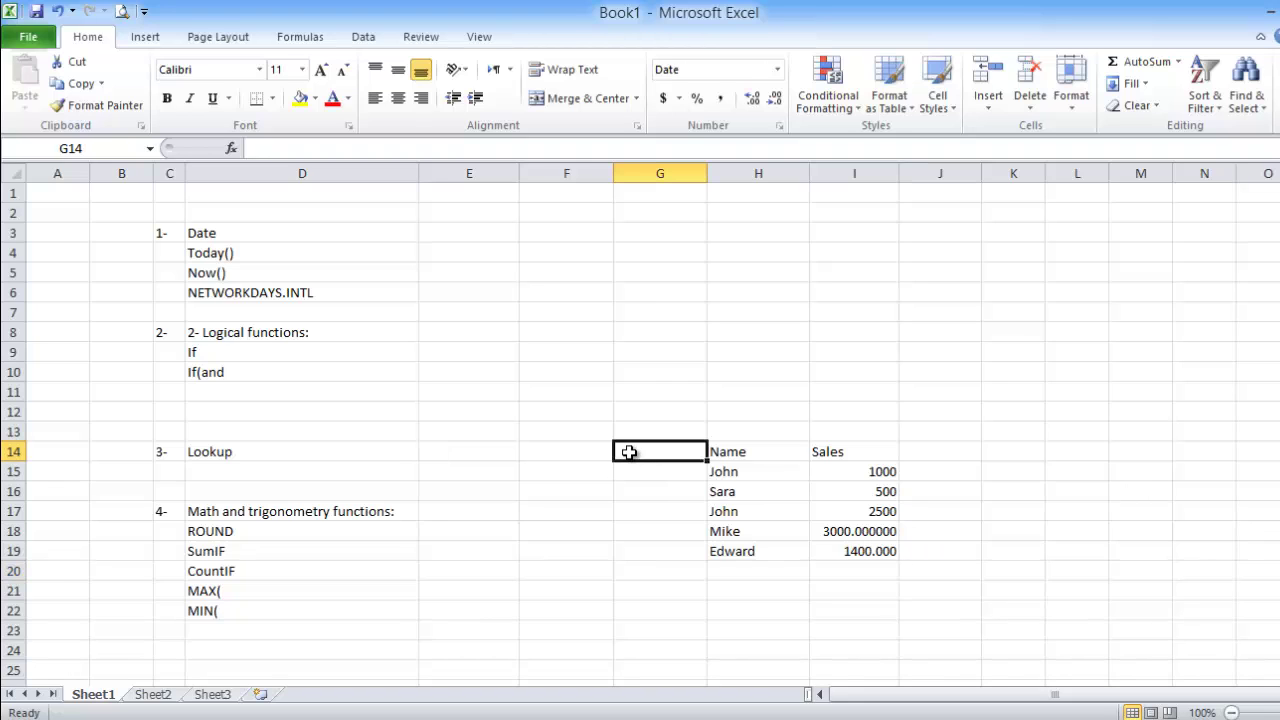
text(=)
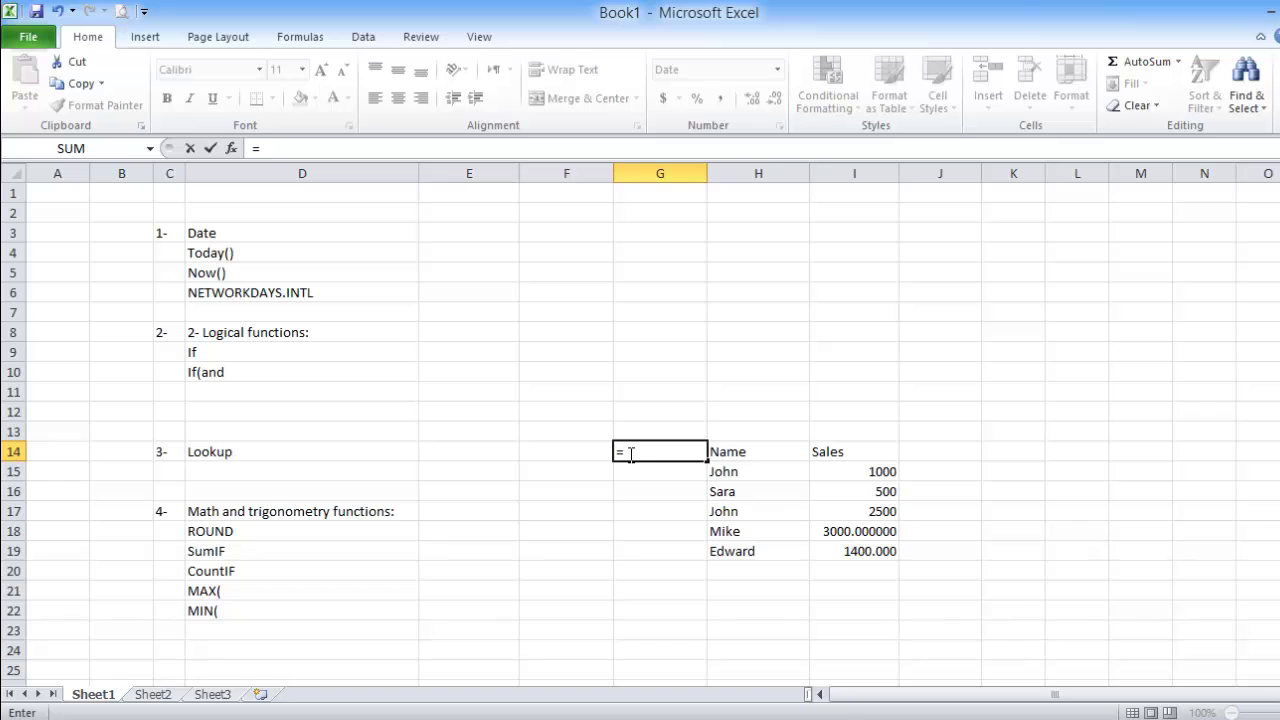
text(sumif)
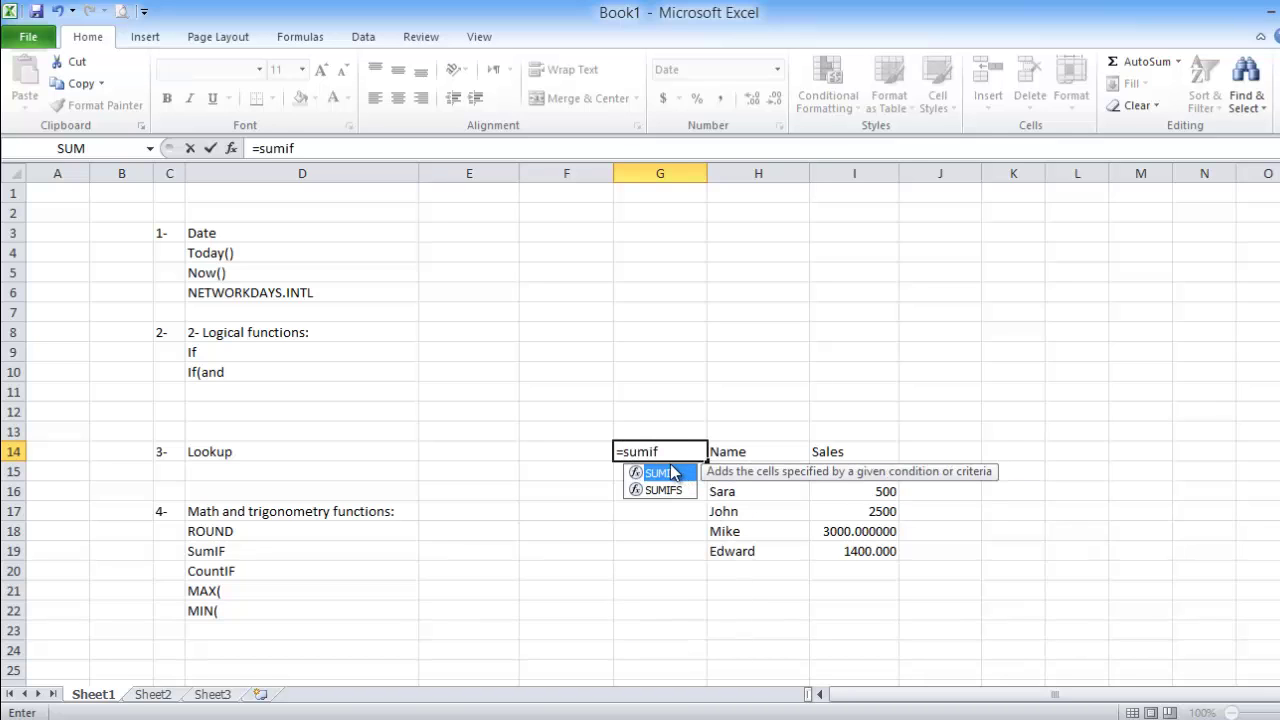
double_click(662, 473)
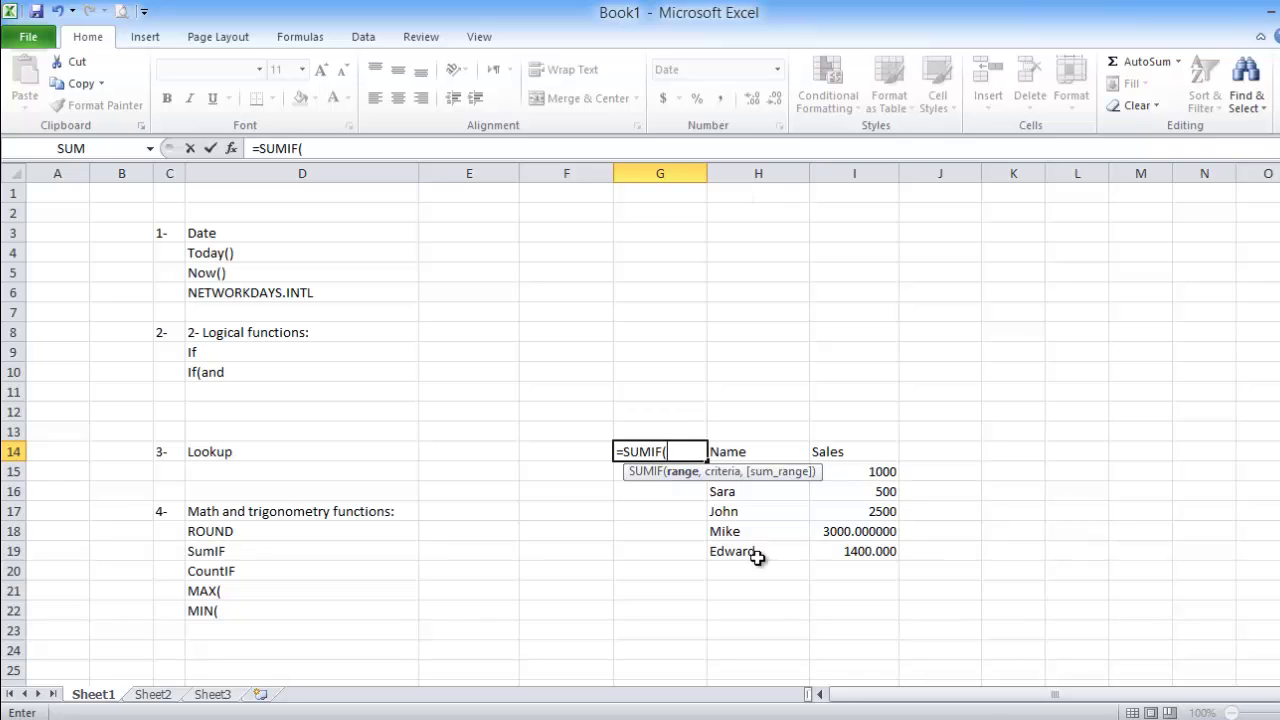
drag(757, 556, 762, 468)
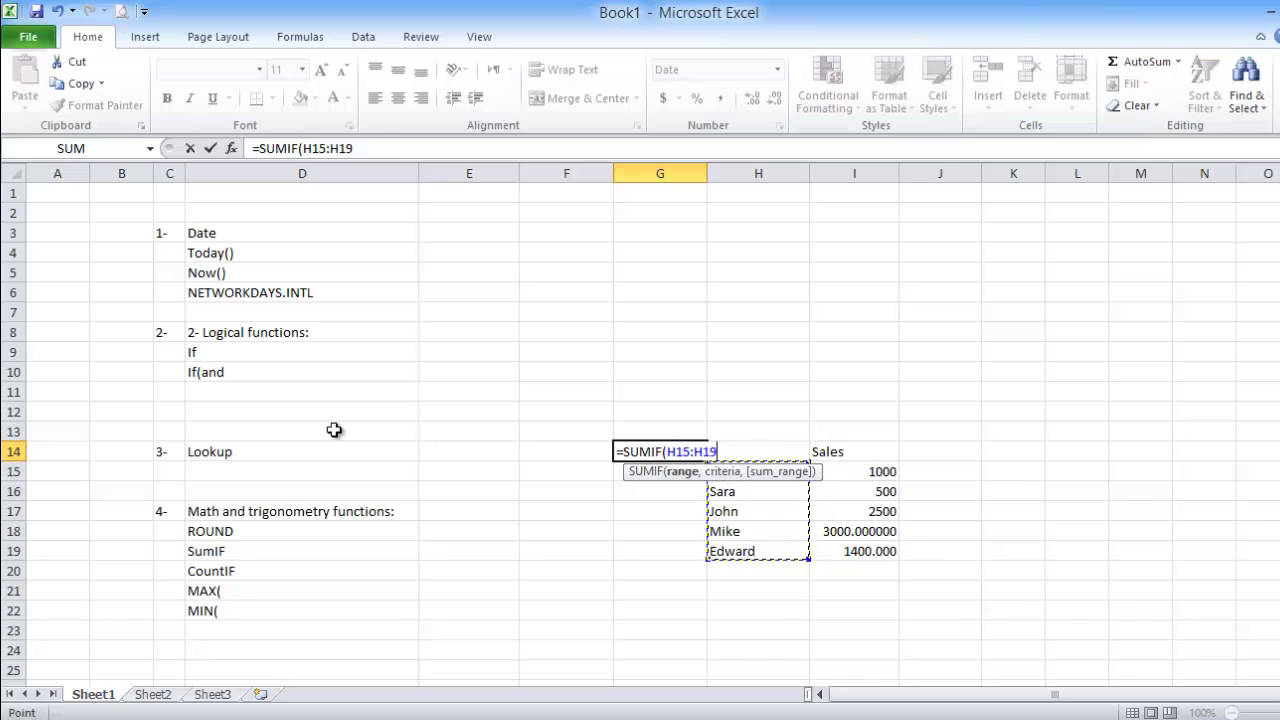
click(379, 147)
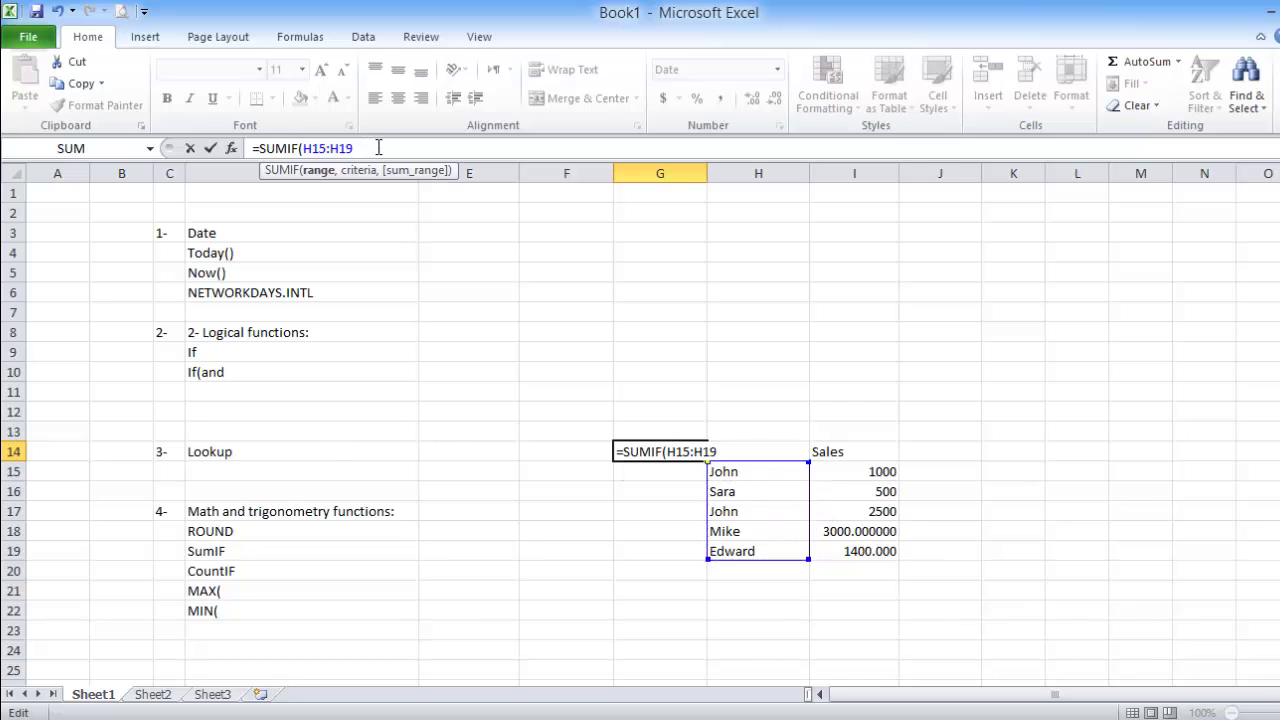
text(,"John)
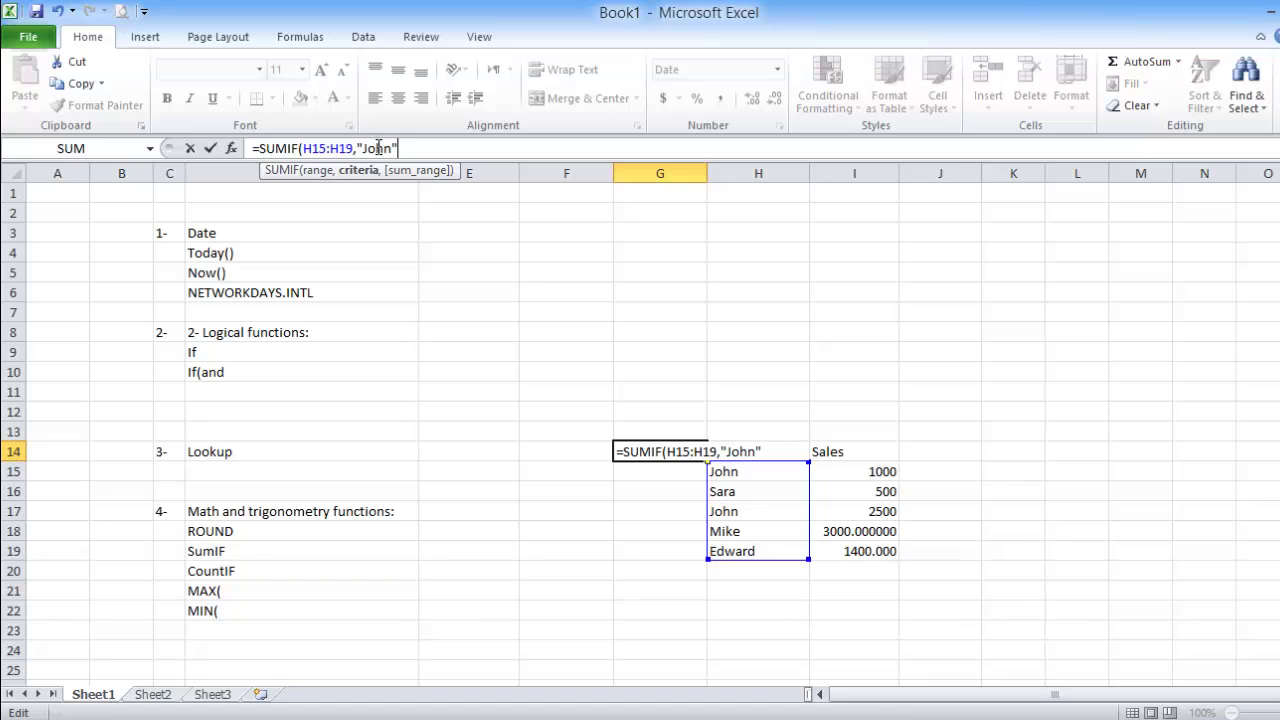
text(,)
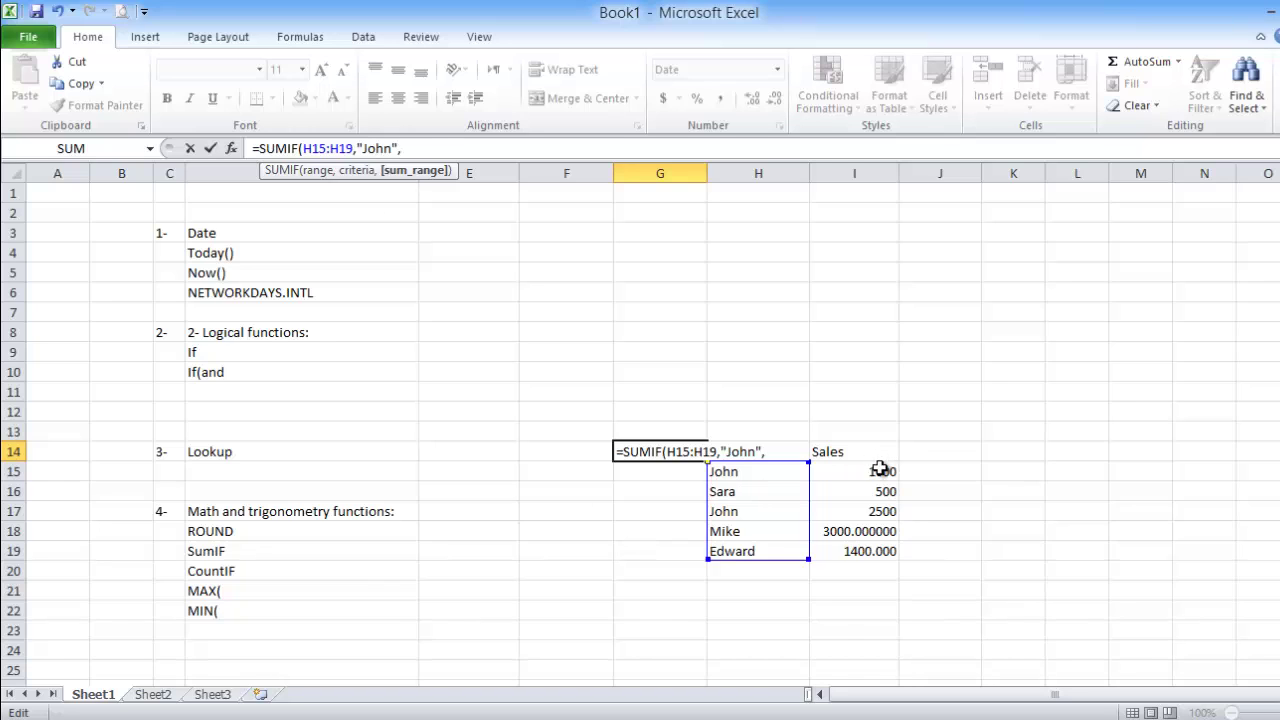
drag(877, 471, 877, 551)
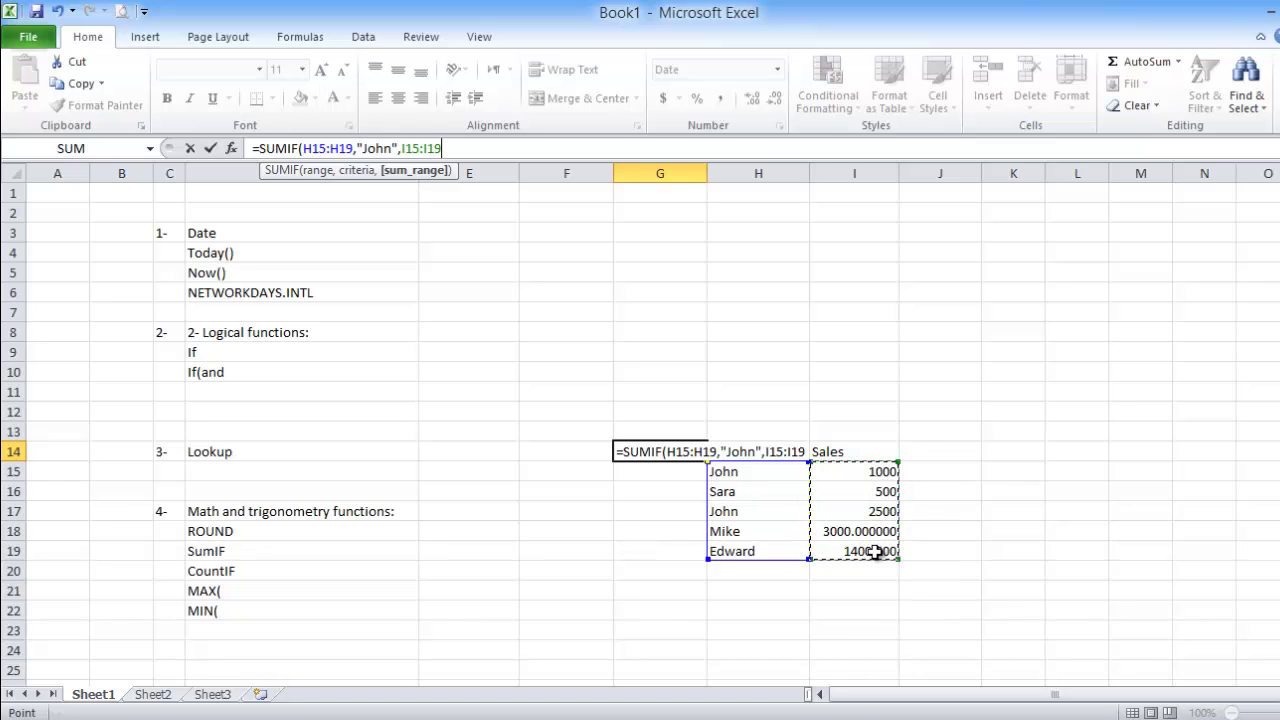
text())
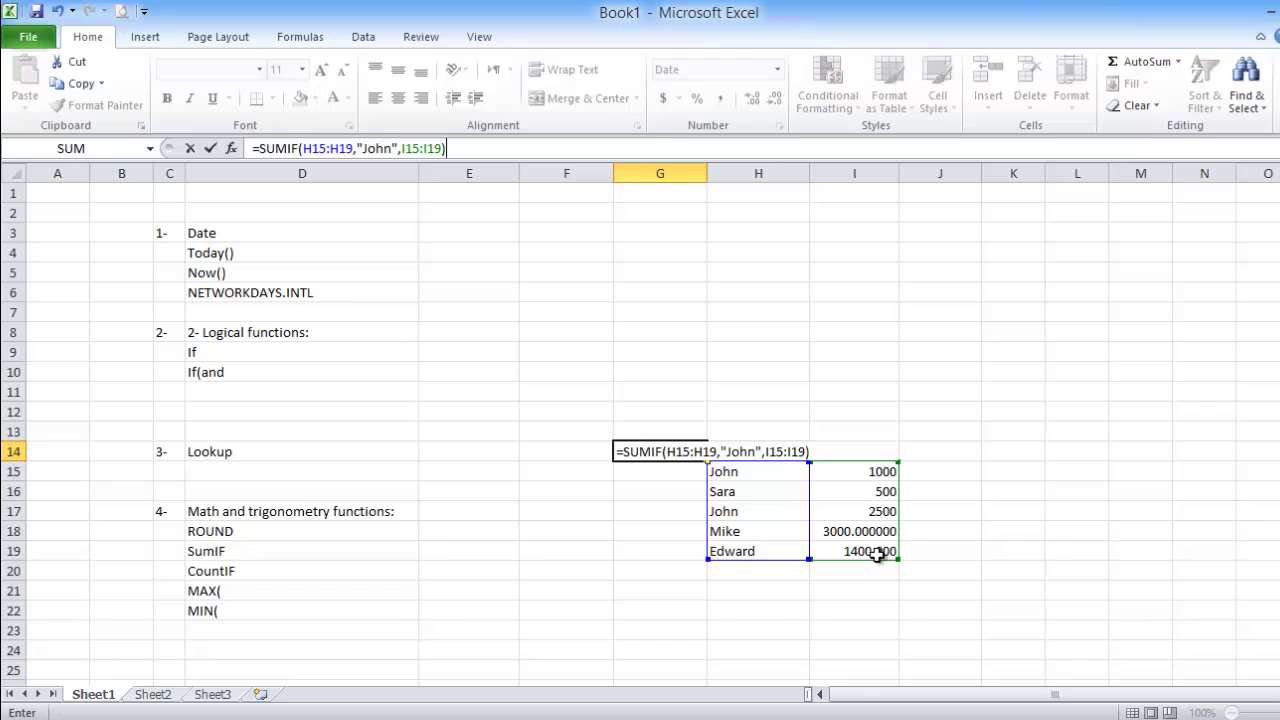
key(Return)
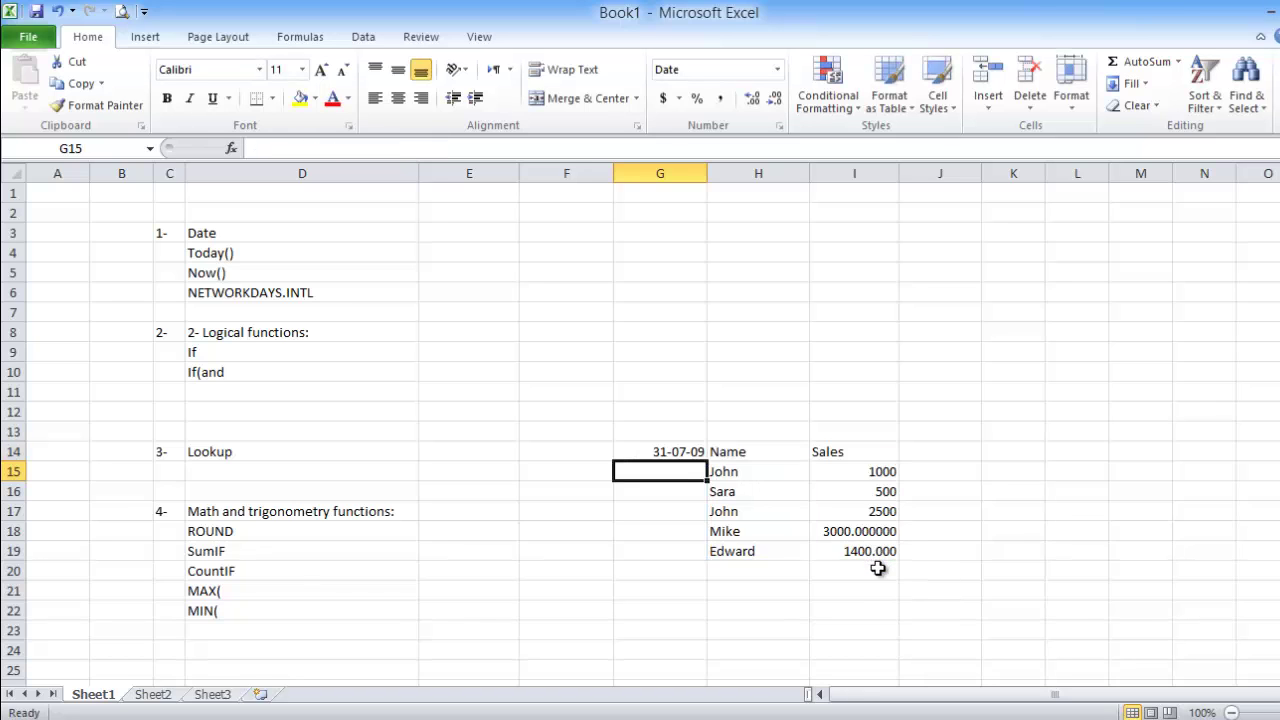
- Copy I15's number format onto G14 with Format Painter so the total shows as a number
click(892, 473)
click(108, 106)
click(677, 450)
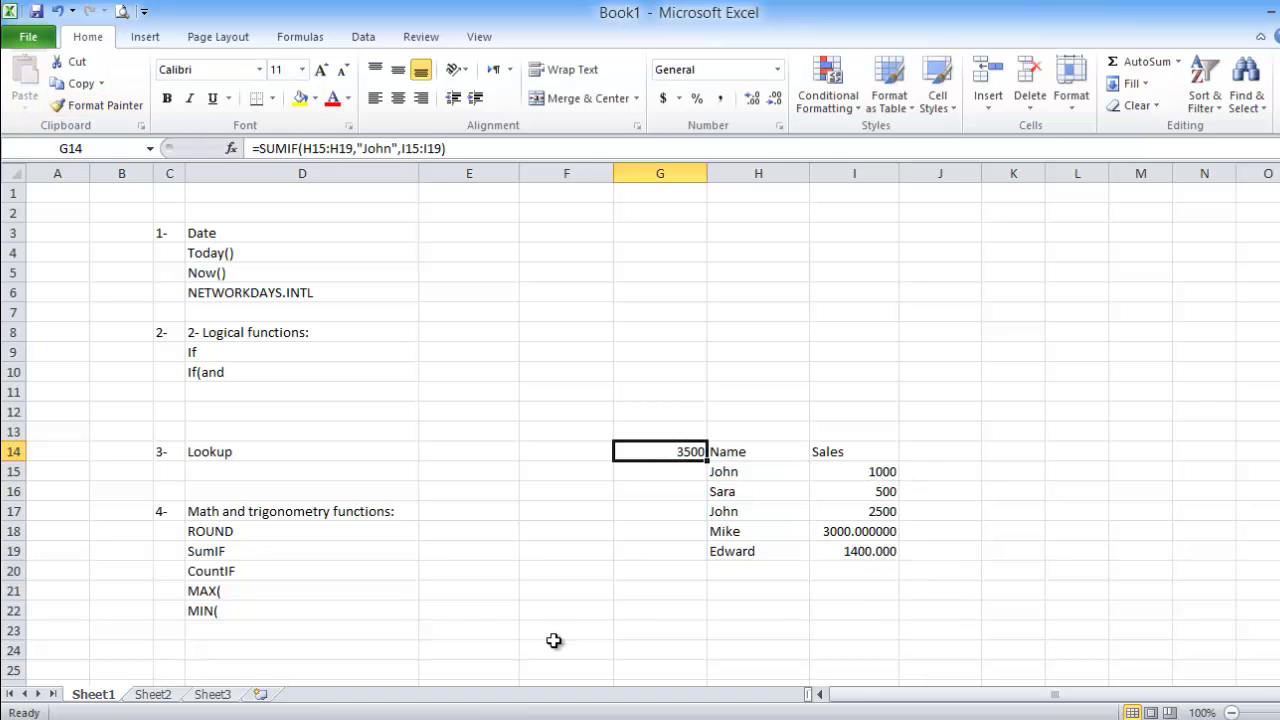
- Rename the salesperson in H18 to the repeated name, raising the SUMIF total to 6500
click(886, 470)
click(865, 511)
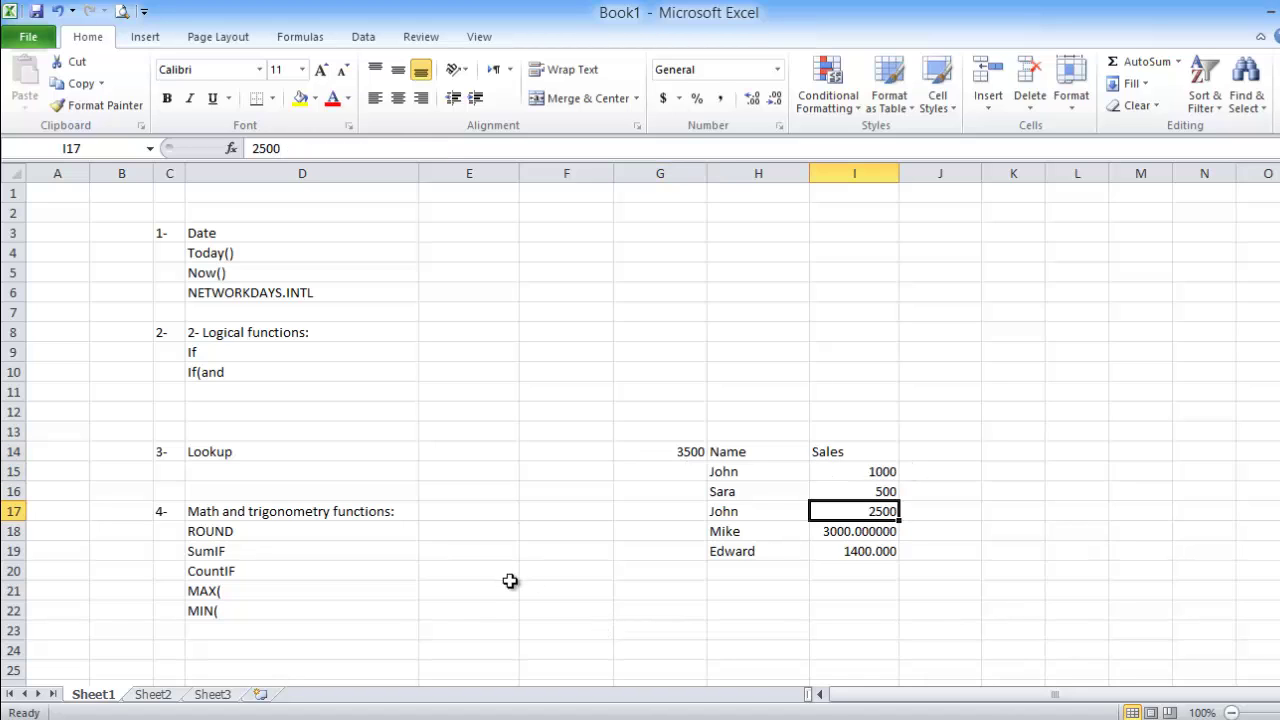
click(747, 531)
text(John)
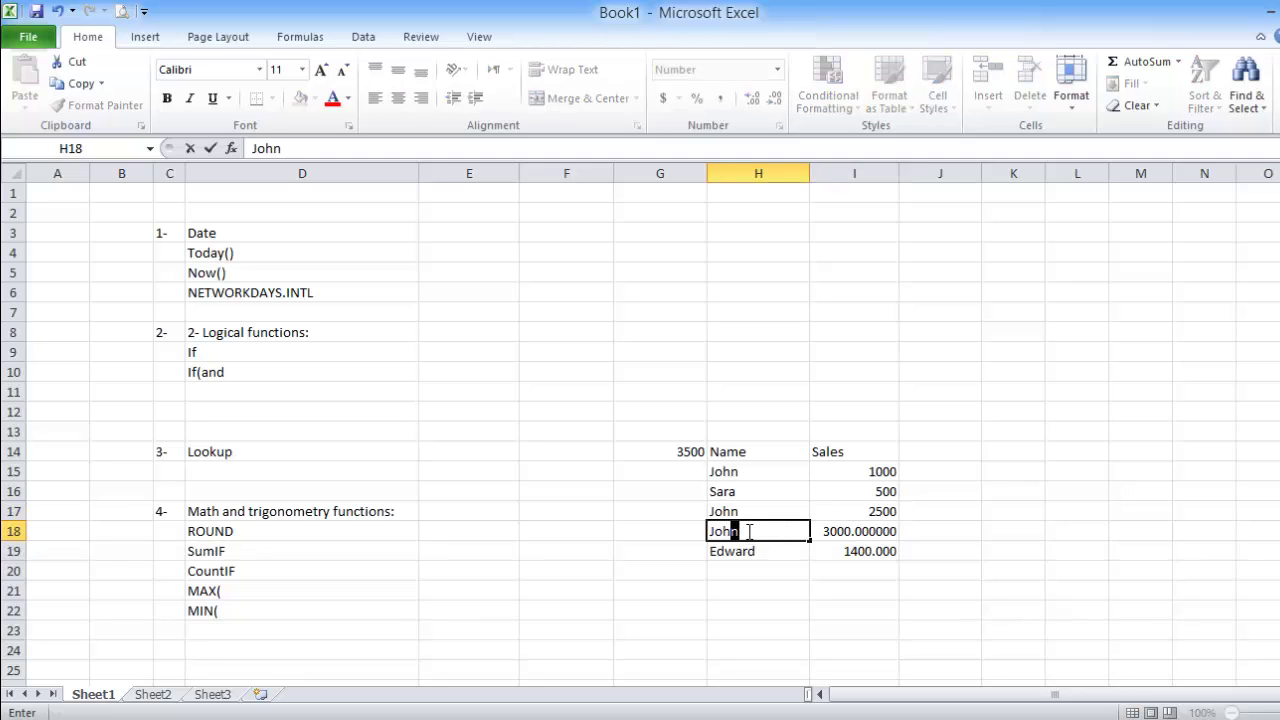
key(Return)
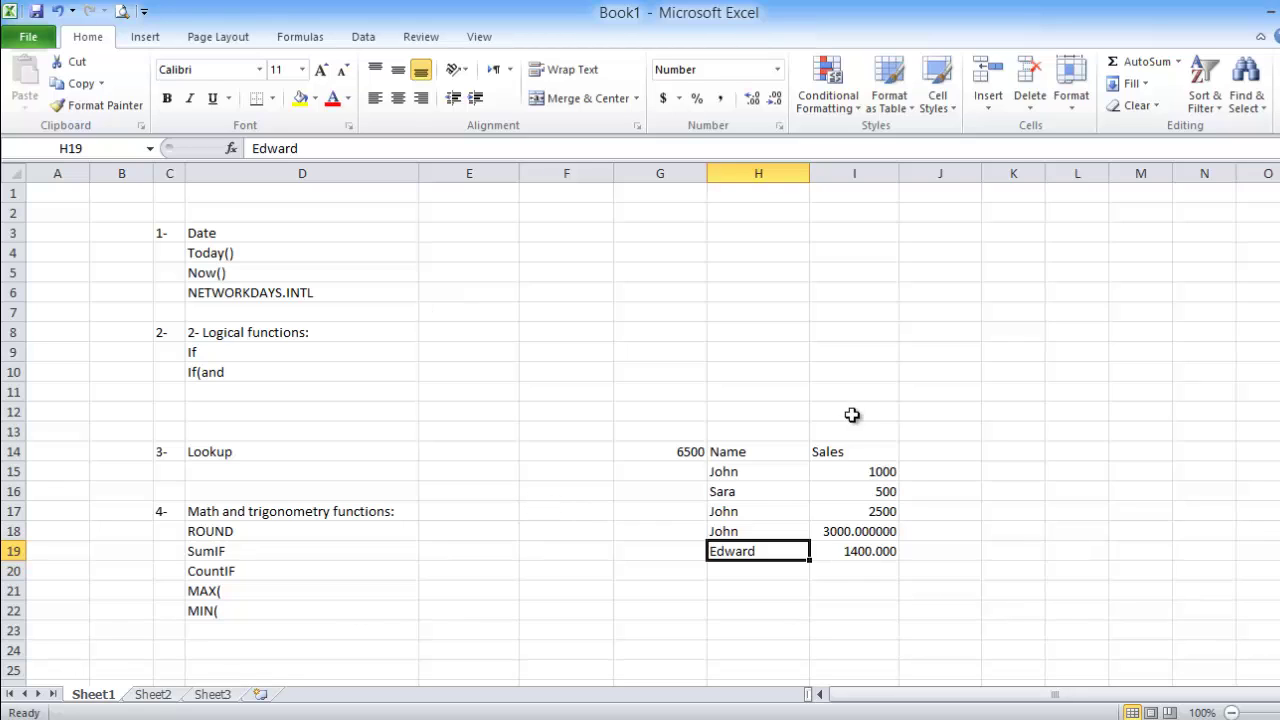
- Review G14's SUMIF arguments: range H15:H19, the name criterion and sum range I15:I19
click(666, 451)
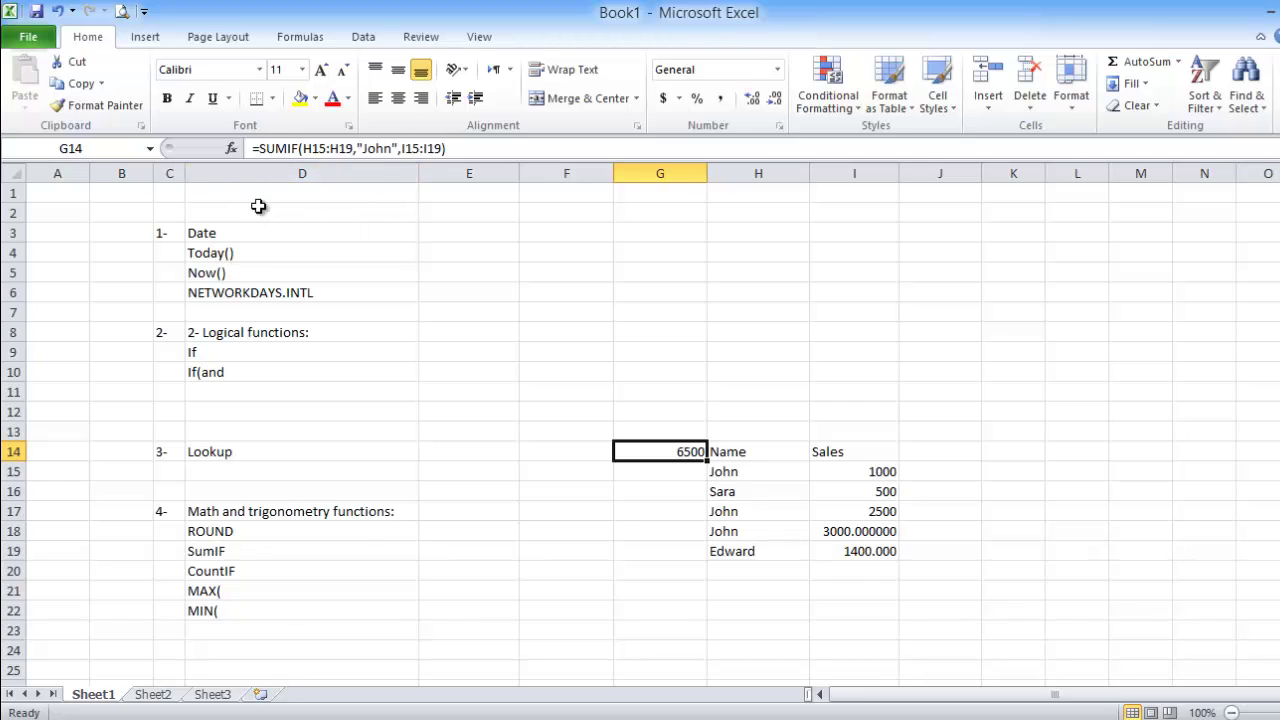
click(318, 148)
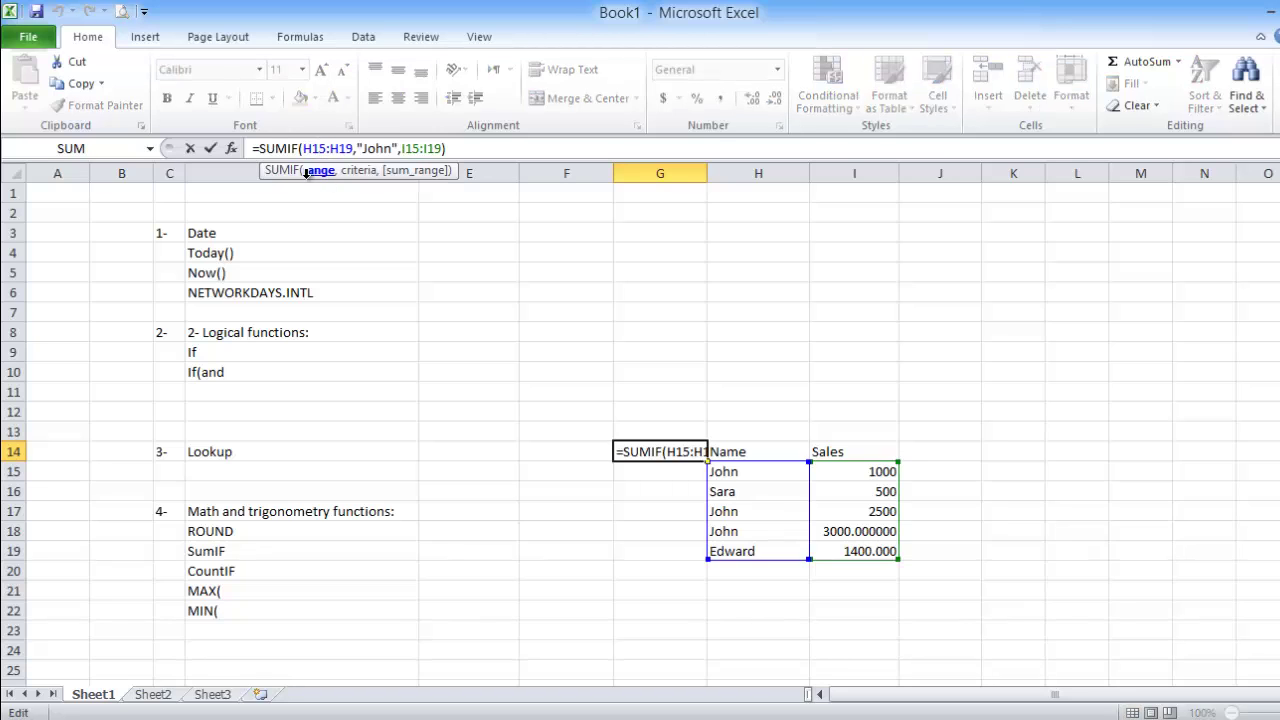
click(319, 172)
click(368, 149)
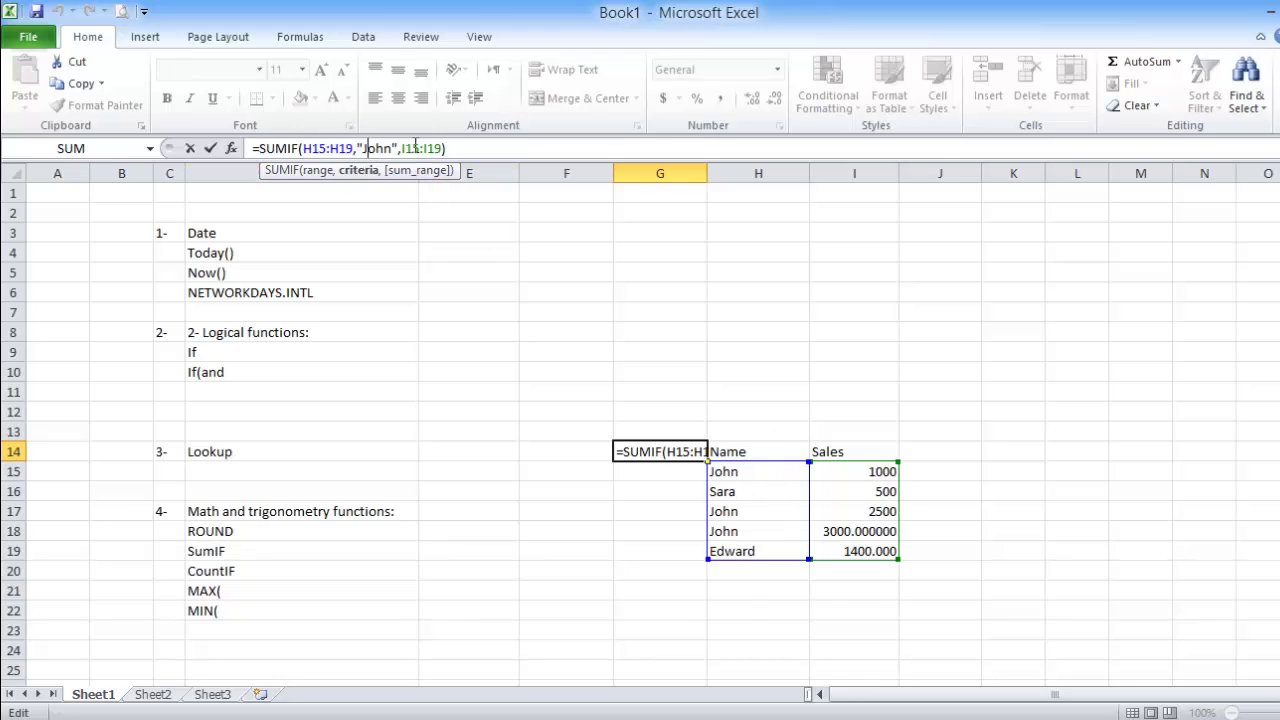
click(412, 149)
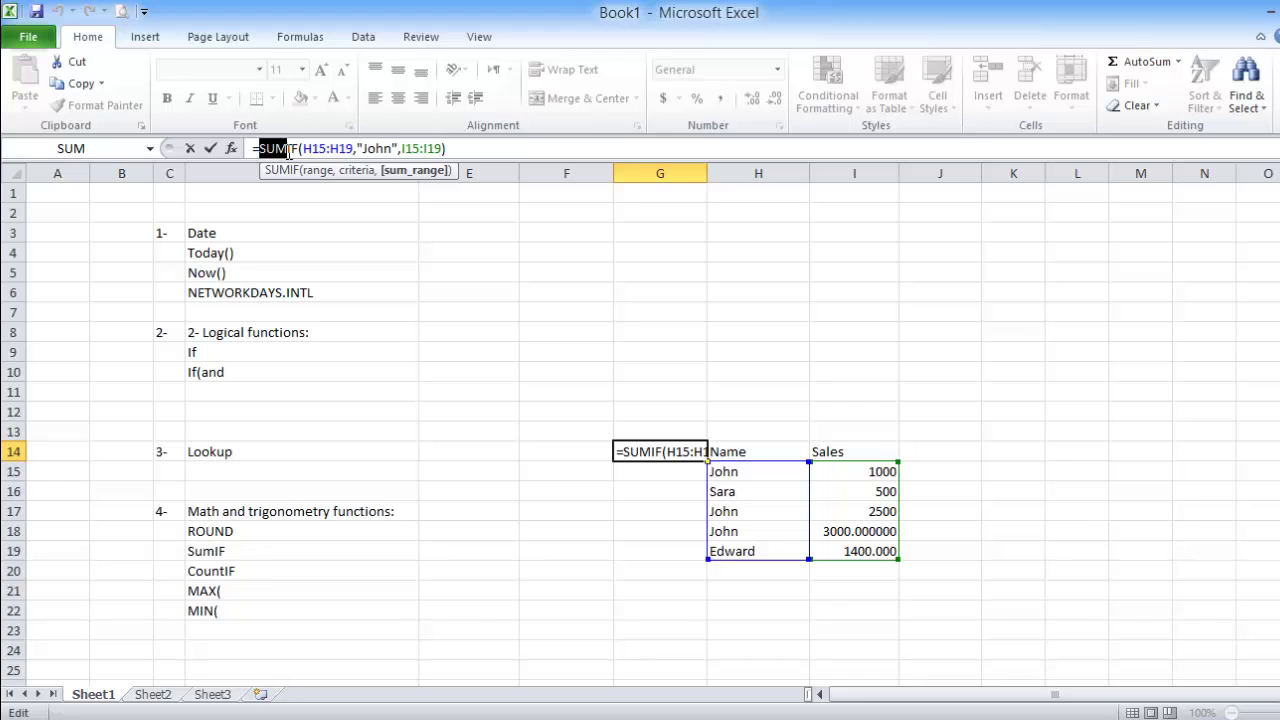
click(663, 457)
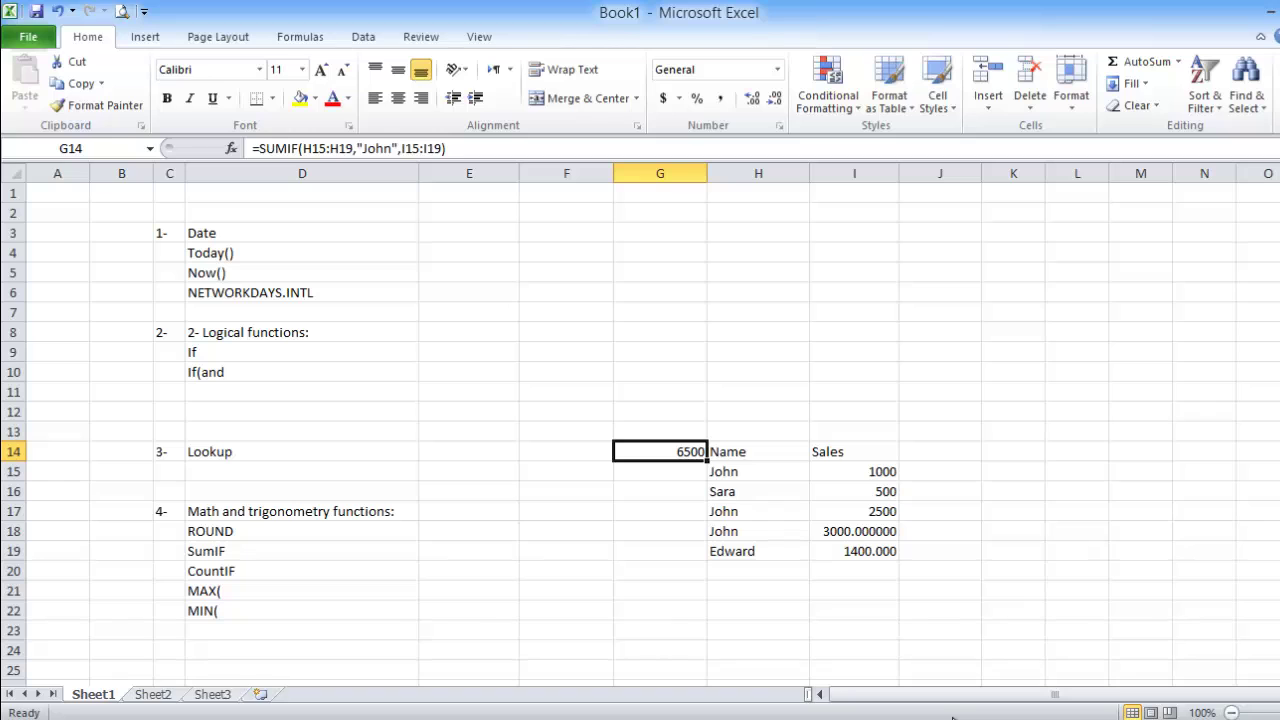
- Replace G14 with a COUNTIF over H15:H19 for the repeated name, returning 3
text(=)
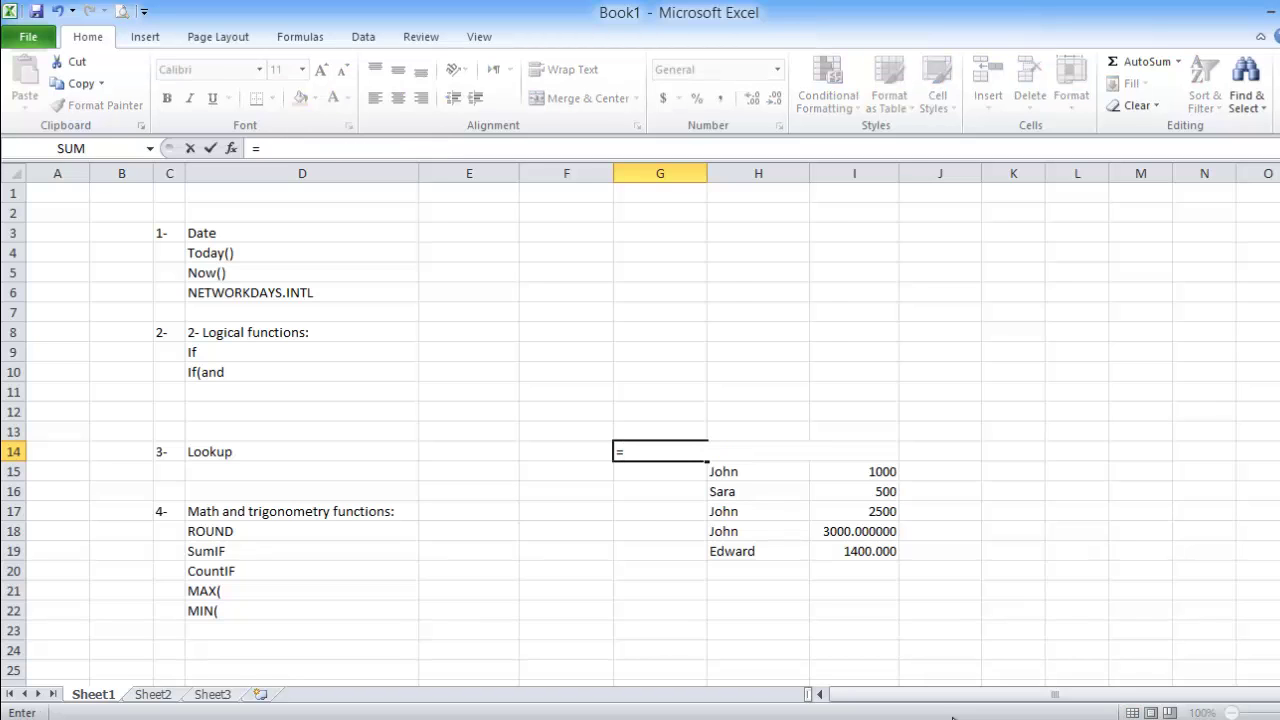
text(count)
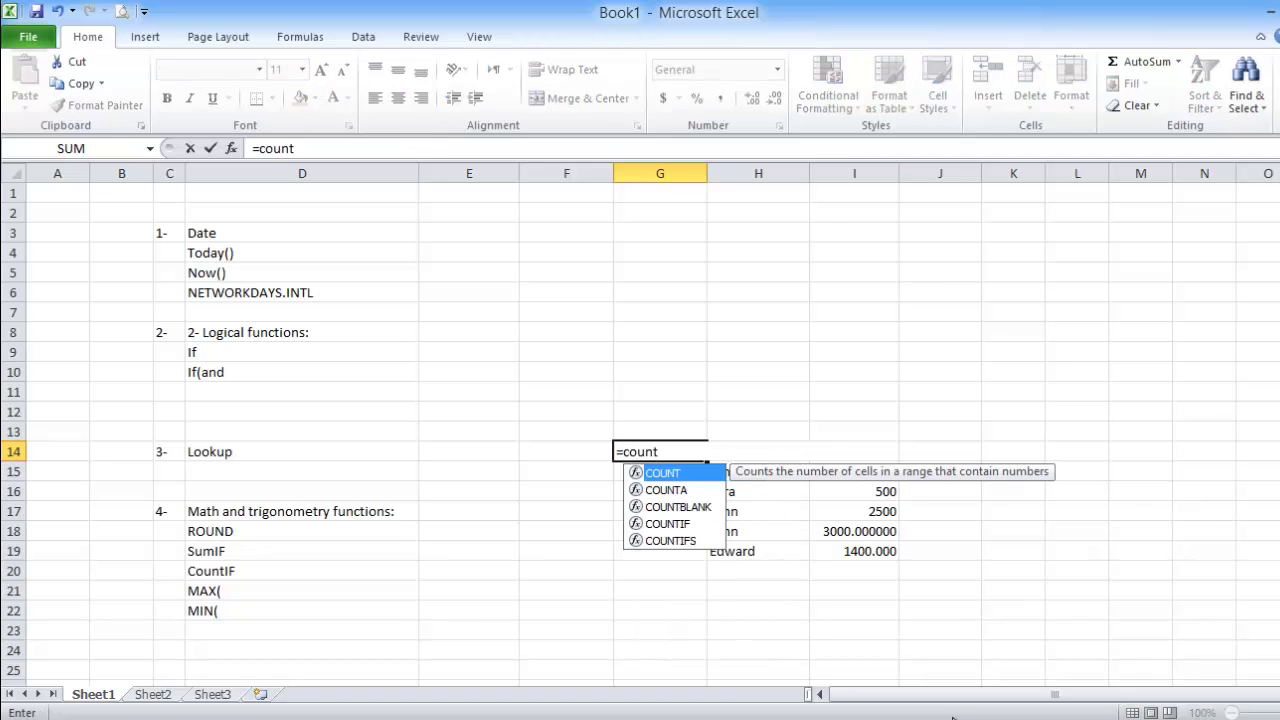
text(if()
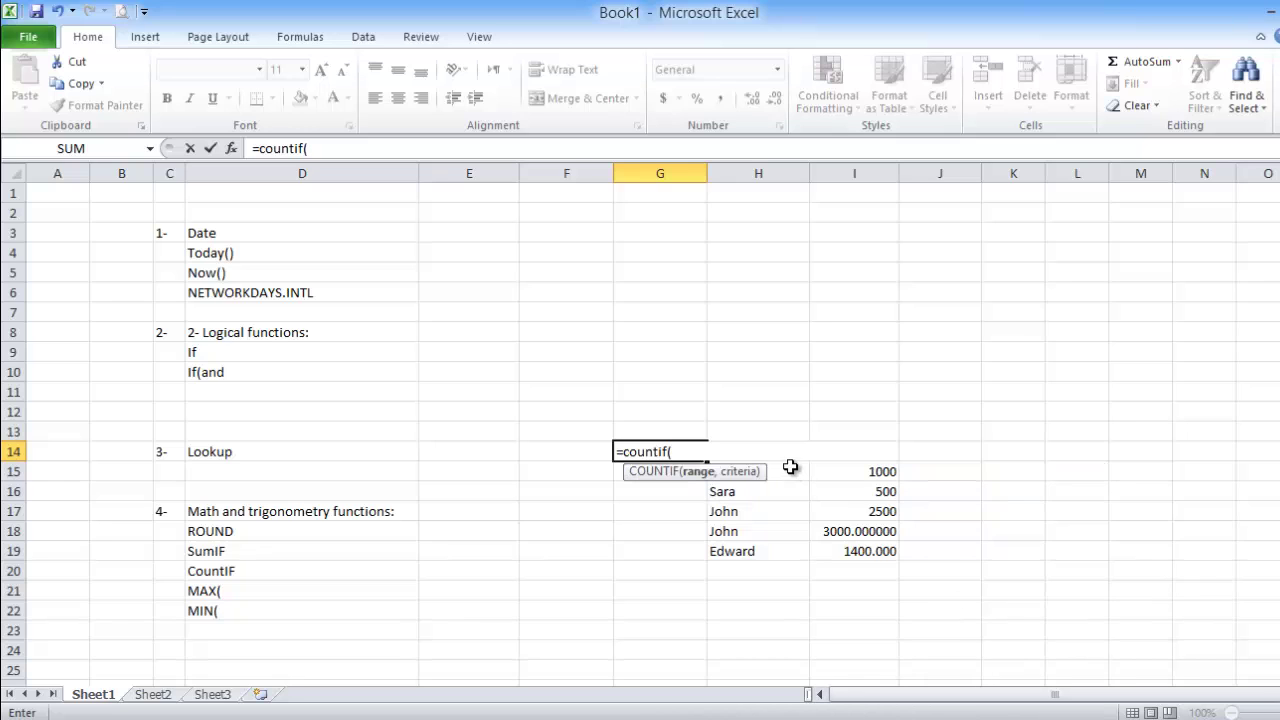
drag(789, 468, 783, 558)
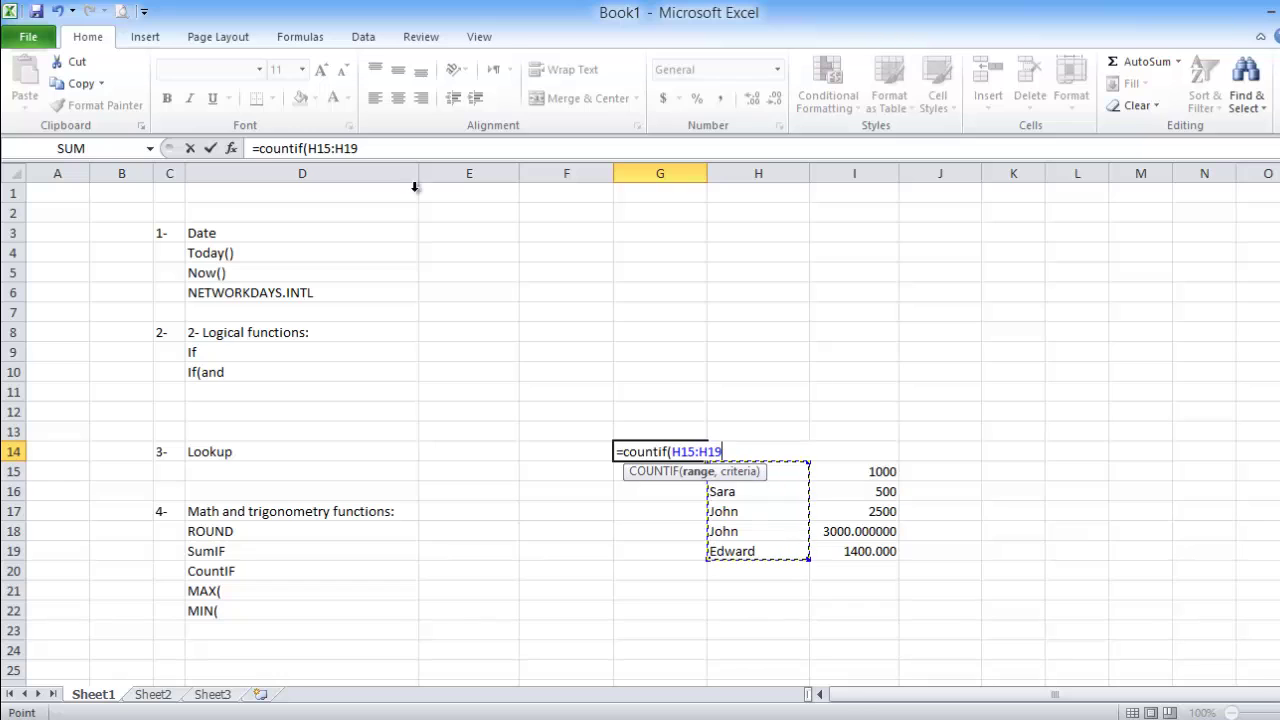
click(368, 149)
text(,"John)
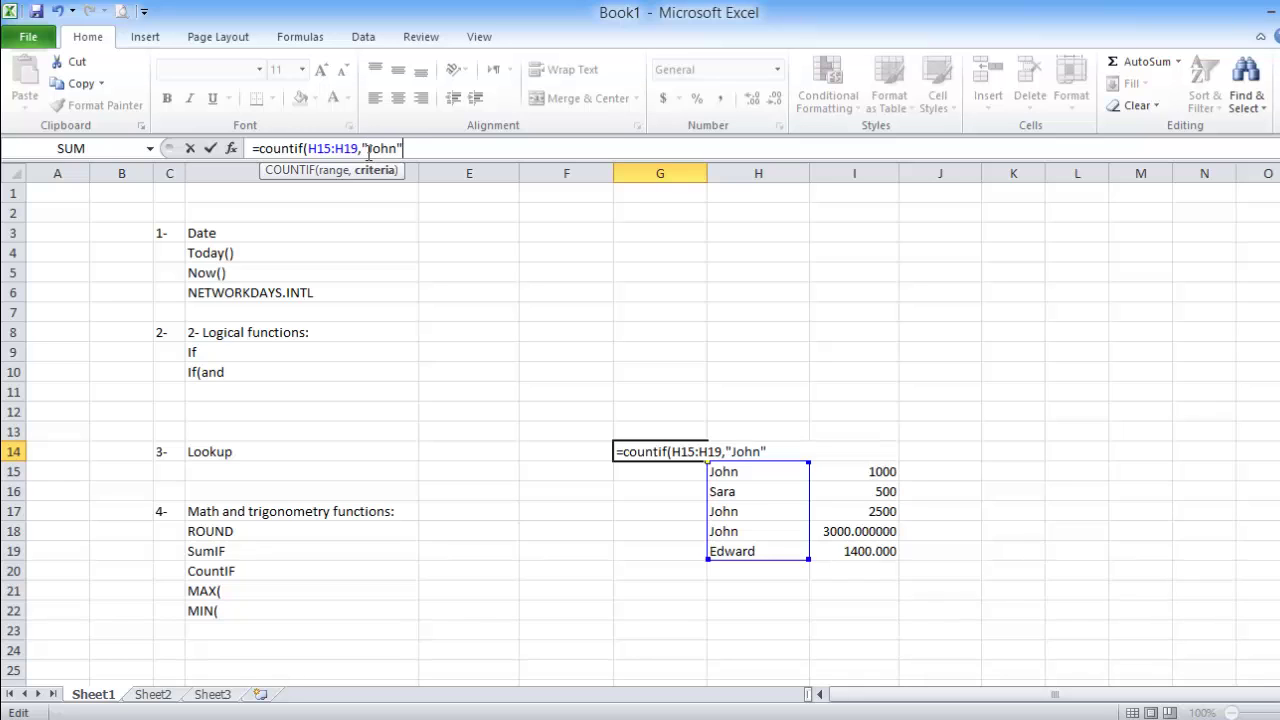
key(Return)
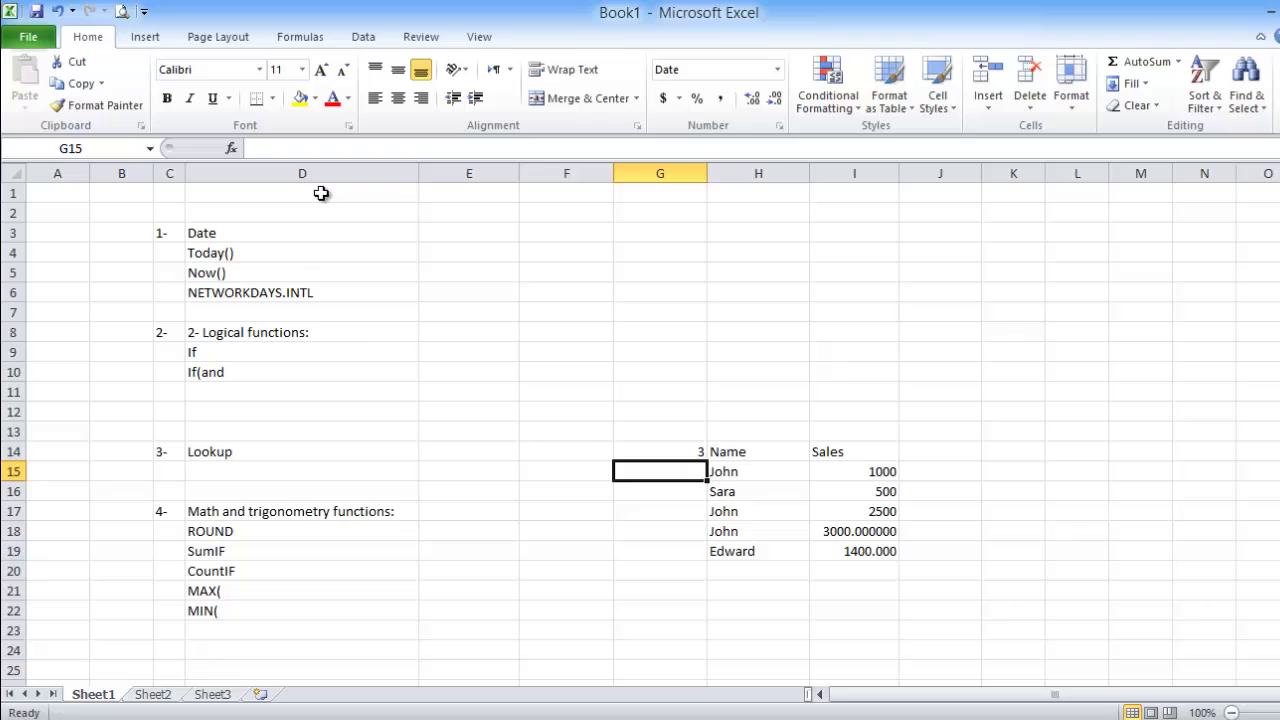
- Review which names in H15:H19 match the COUNTIF criterion and which do not
click(683, 451)
click(782, 470)
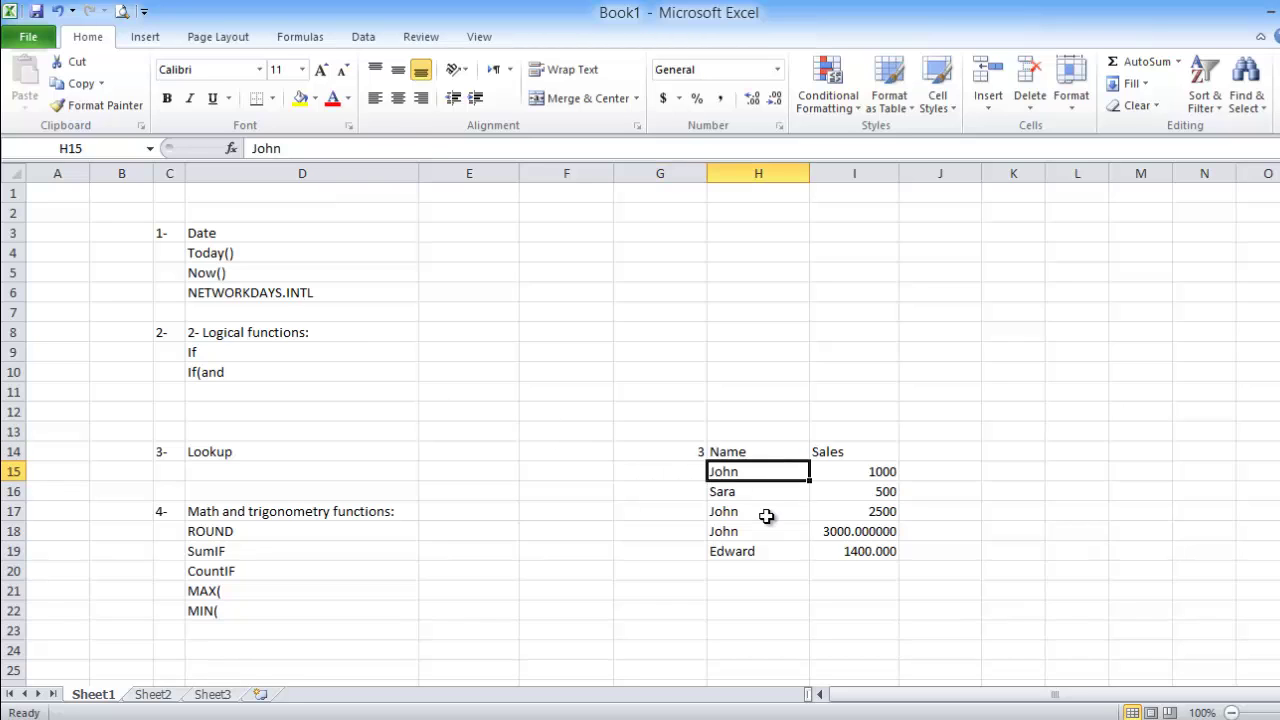
click(766, 515)
click(764, 531)
click(743, 549)
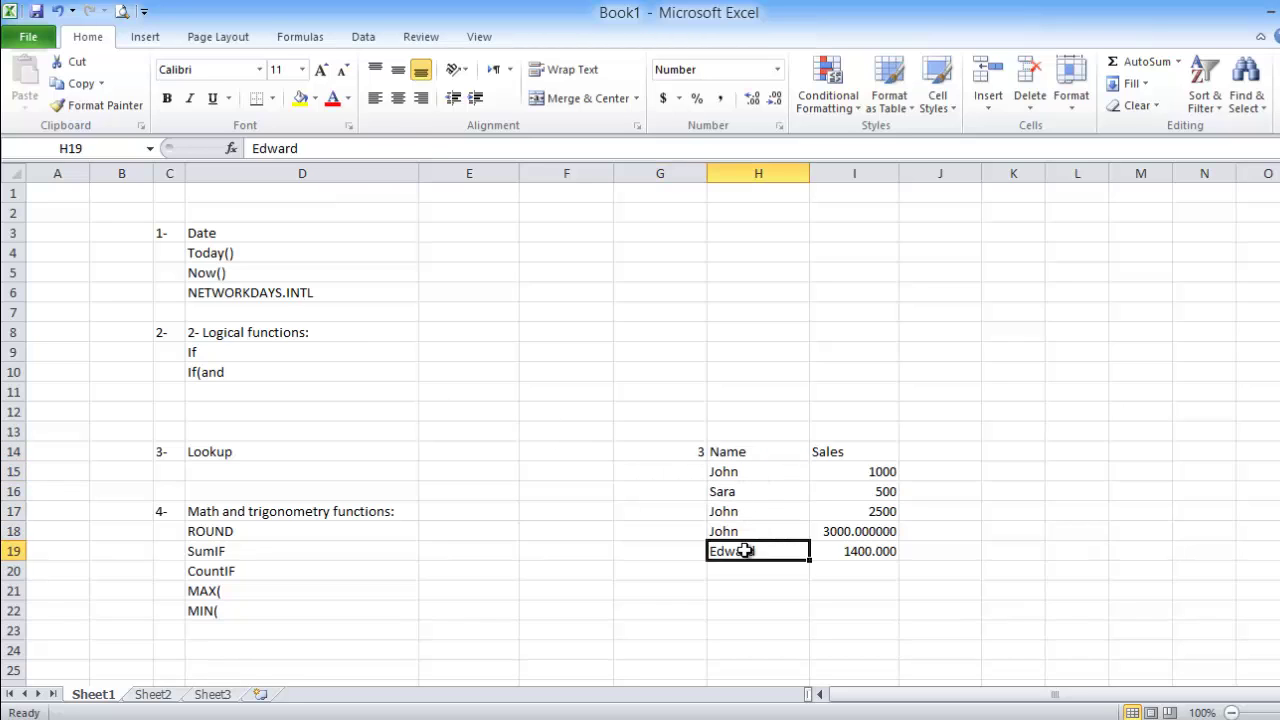
double_click(743, 549)
double_click(738, 550)
click(738, 491)
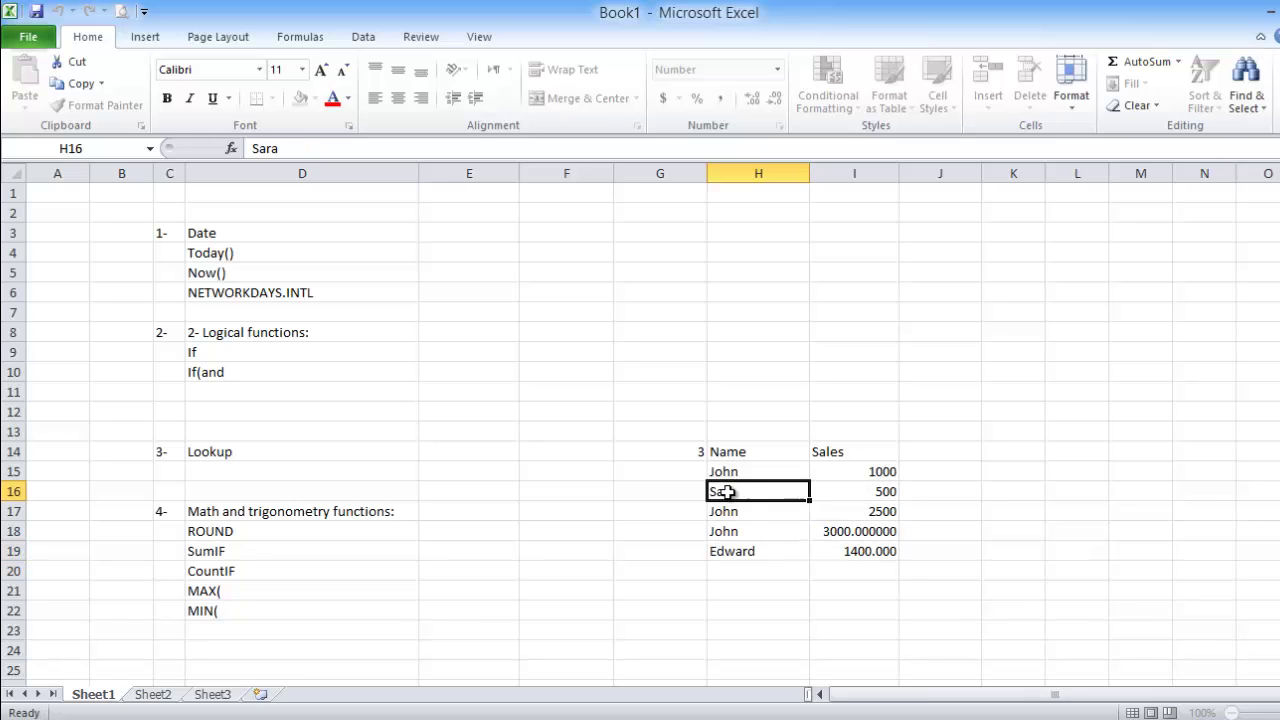
double_click(738, 491)
double_click(734, 491)
right_click(730, 492)
click(698, 523)
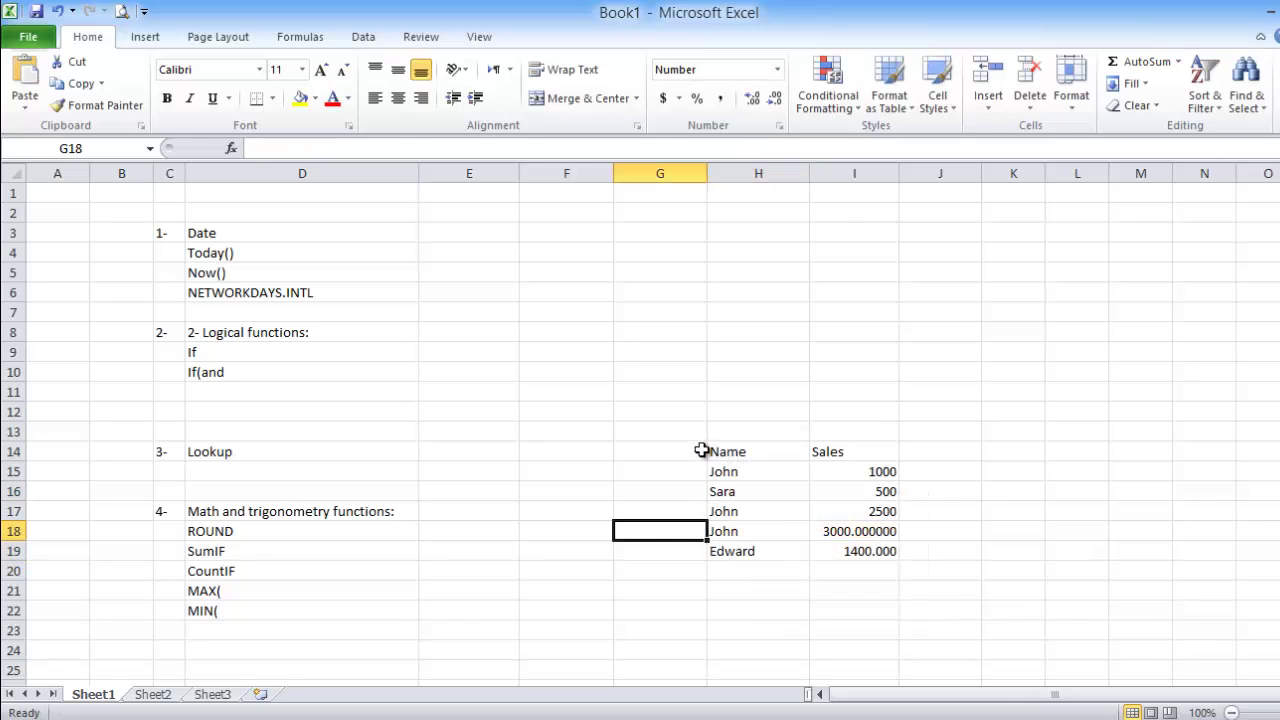
- Change the COUNTIF criterion to another salesperson's name, returning a count of 1
click(700, 450)
click(397, 148)
right_click(397, 149)
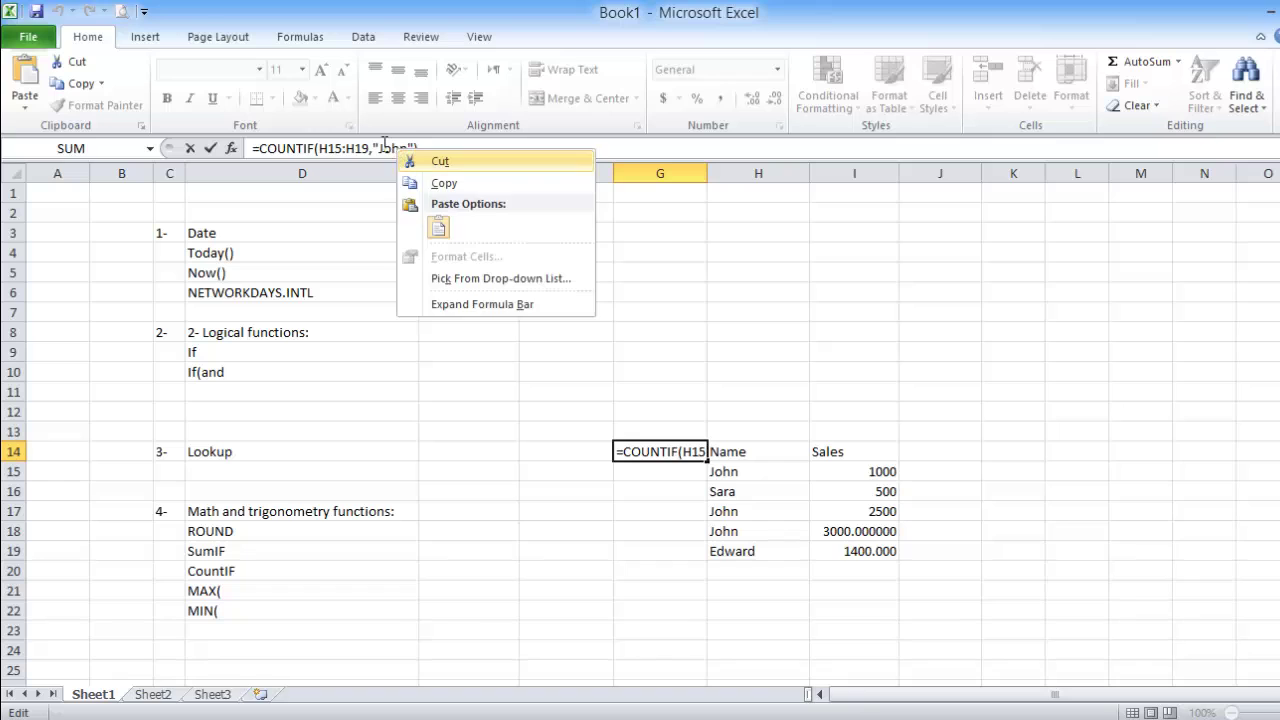
key(Escape)
drag(382, 148, 417, 150)
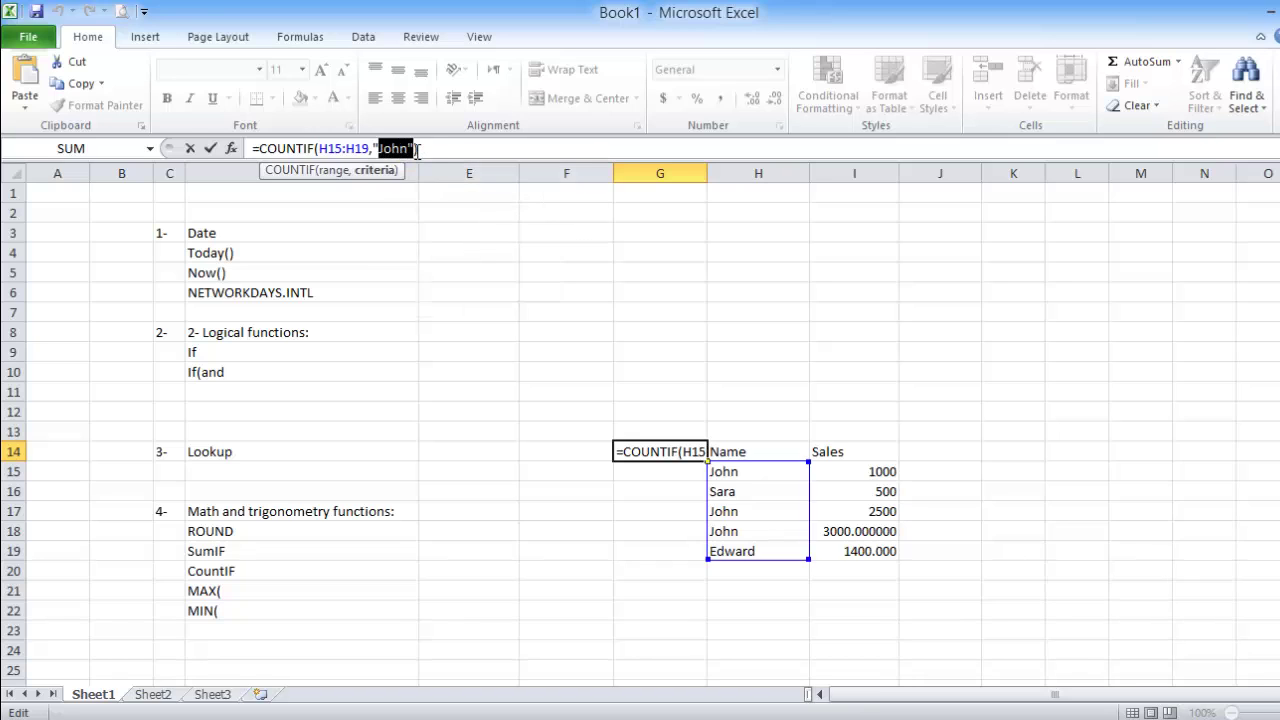
right_click(390, 148)
click(405, 226)
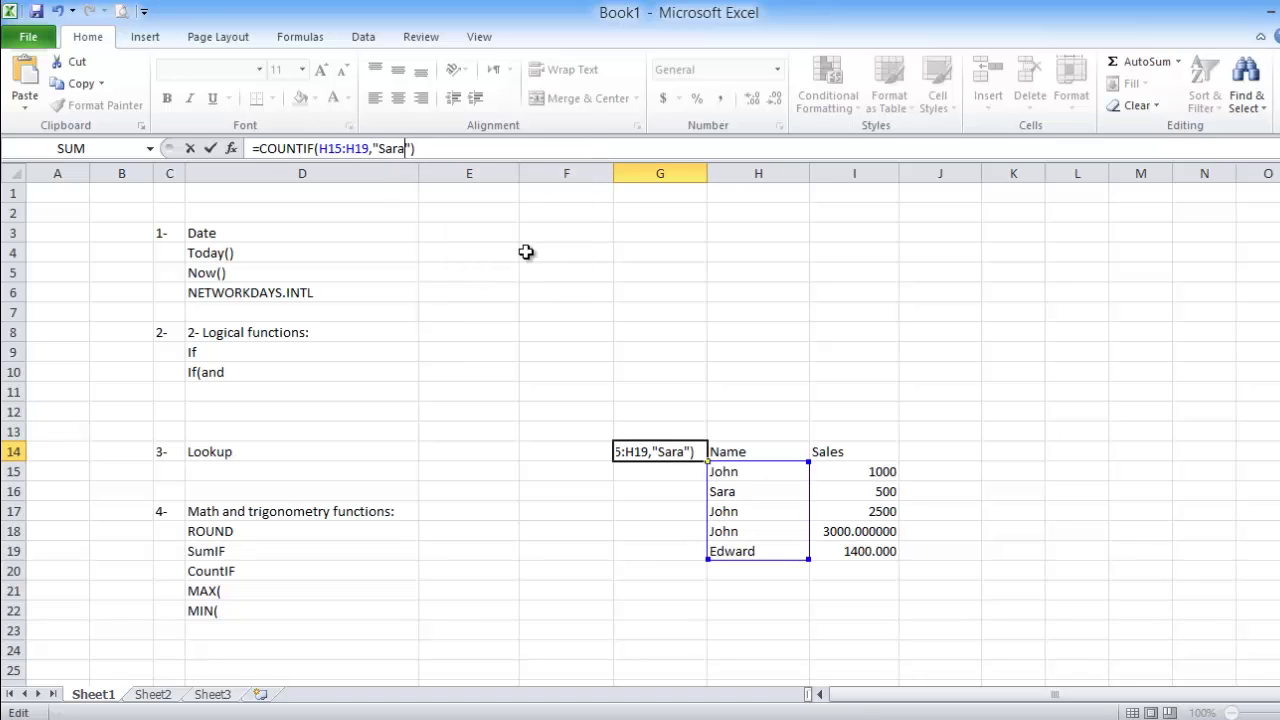
key(Return)
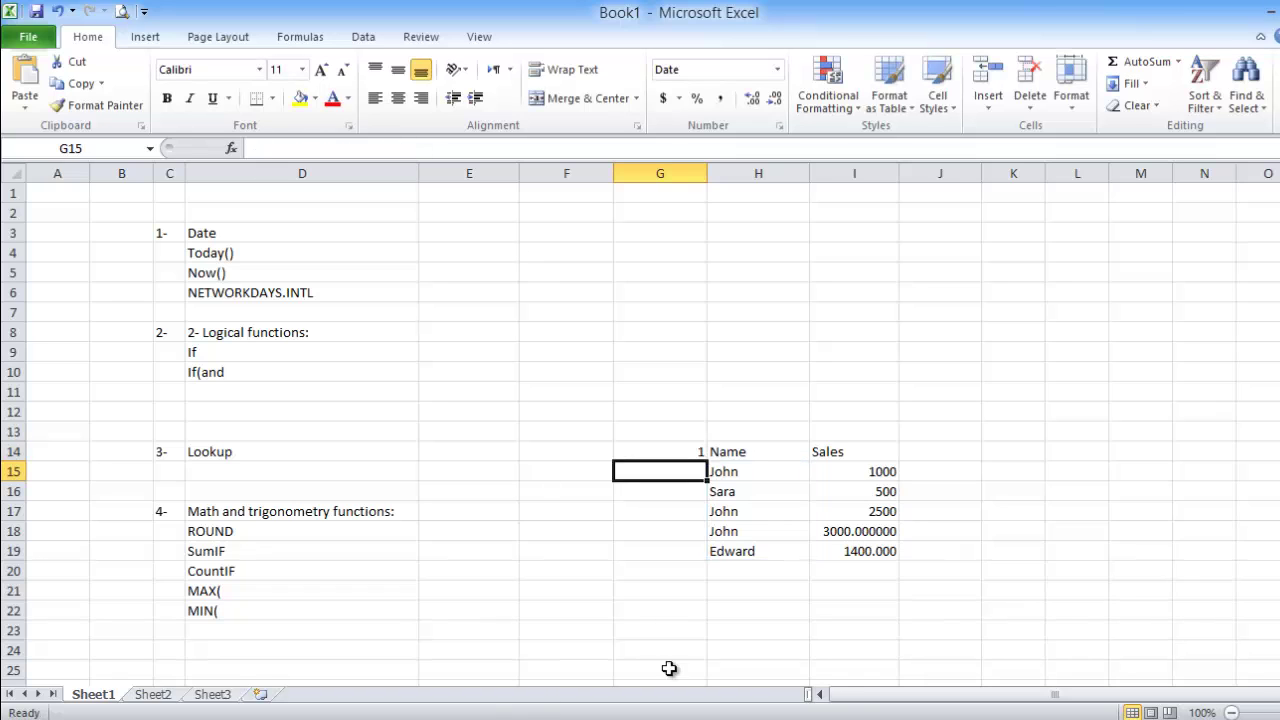
- Clear the Name and Sales table and formula block from G14:I20
click(659, 605)
drag(630, 452, 880, 562)
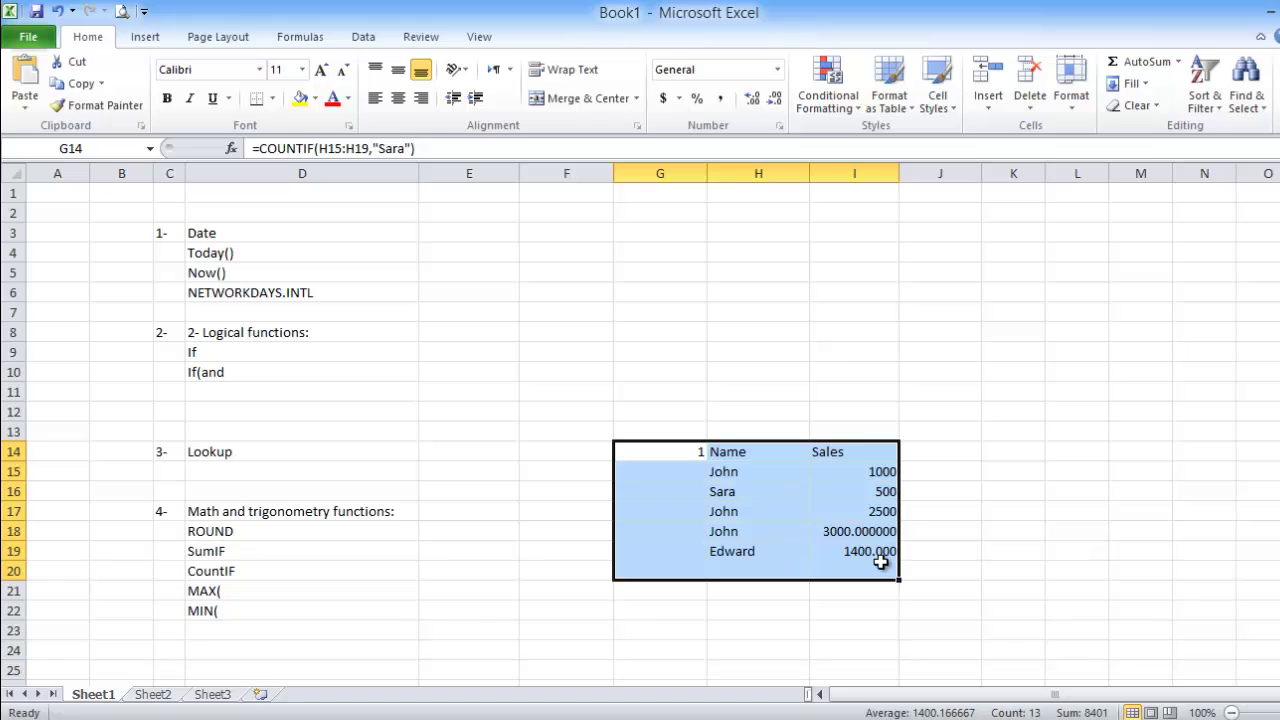
key(Delete)
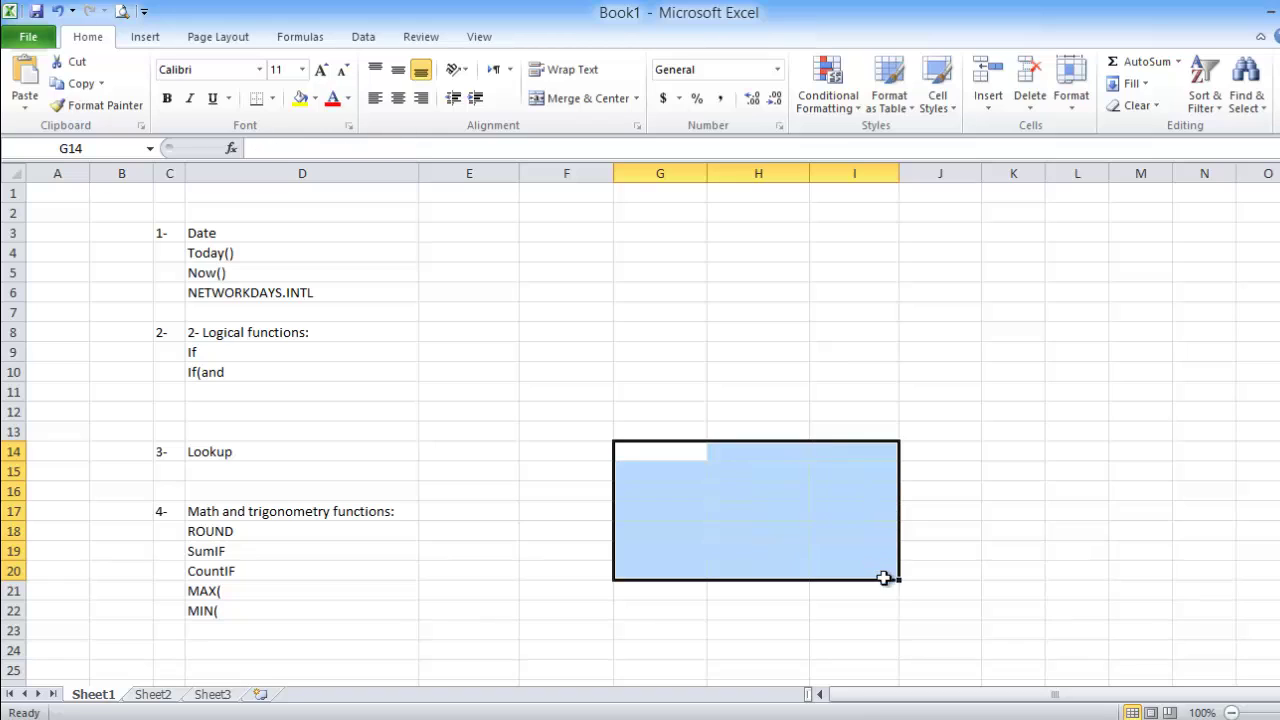
click(760, 450)
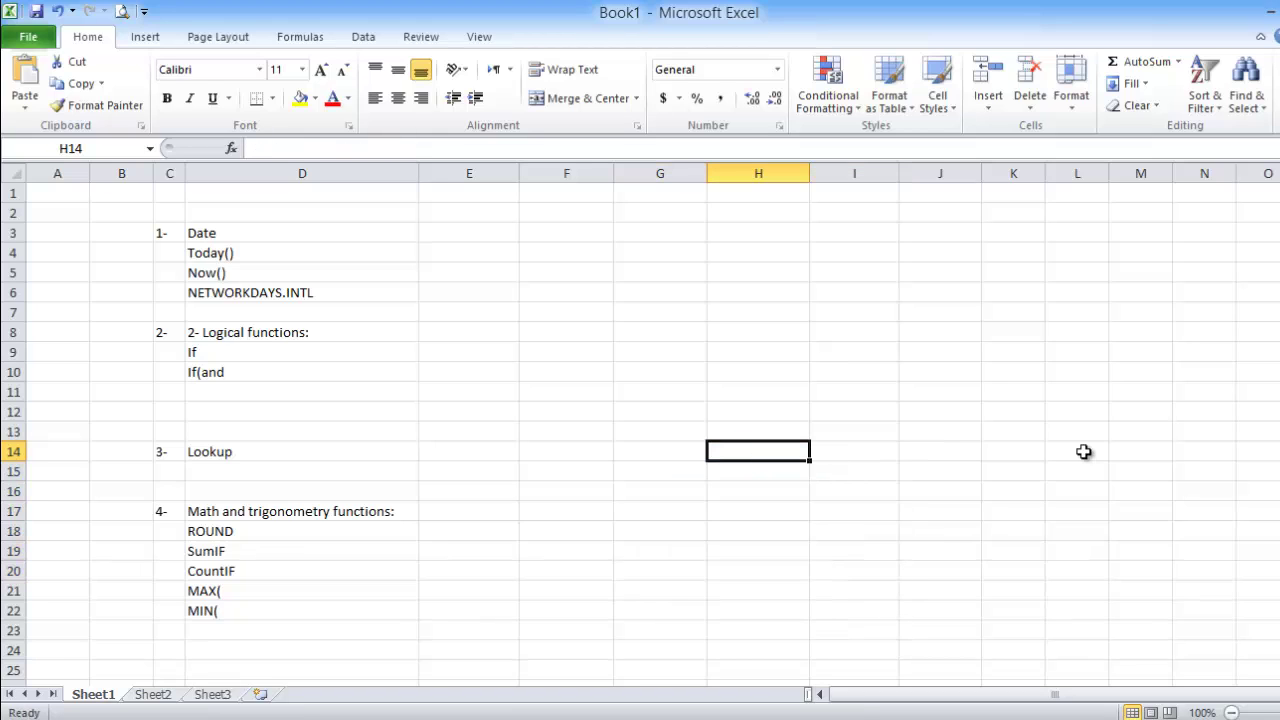
- Enter the dates 1/1, 2/2, 3/3 and 4/4 down I14:I17
click(841, 446)
text(1/1)
key(Return)
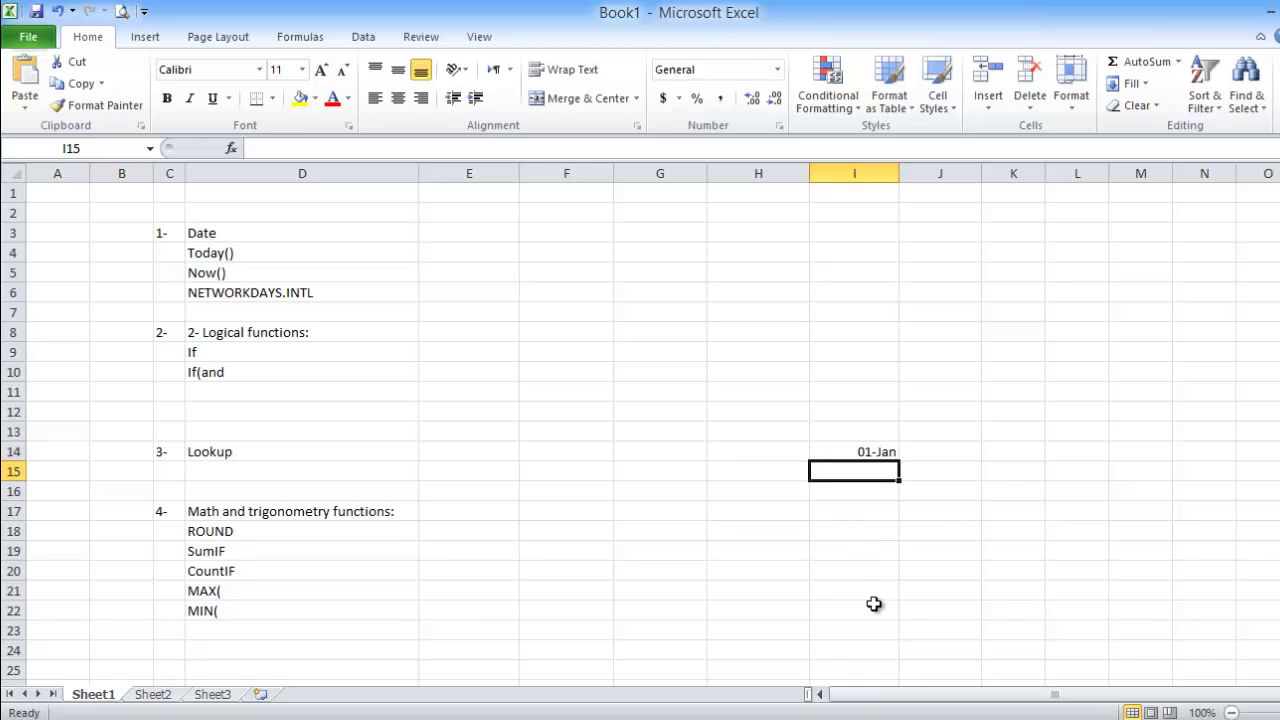
text(2/2)
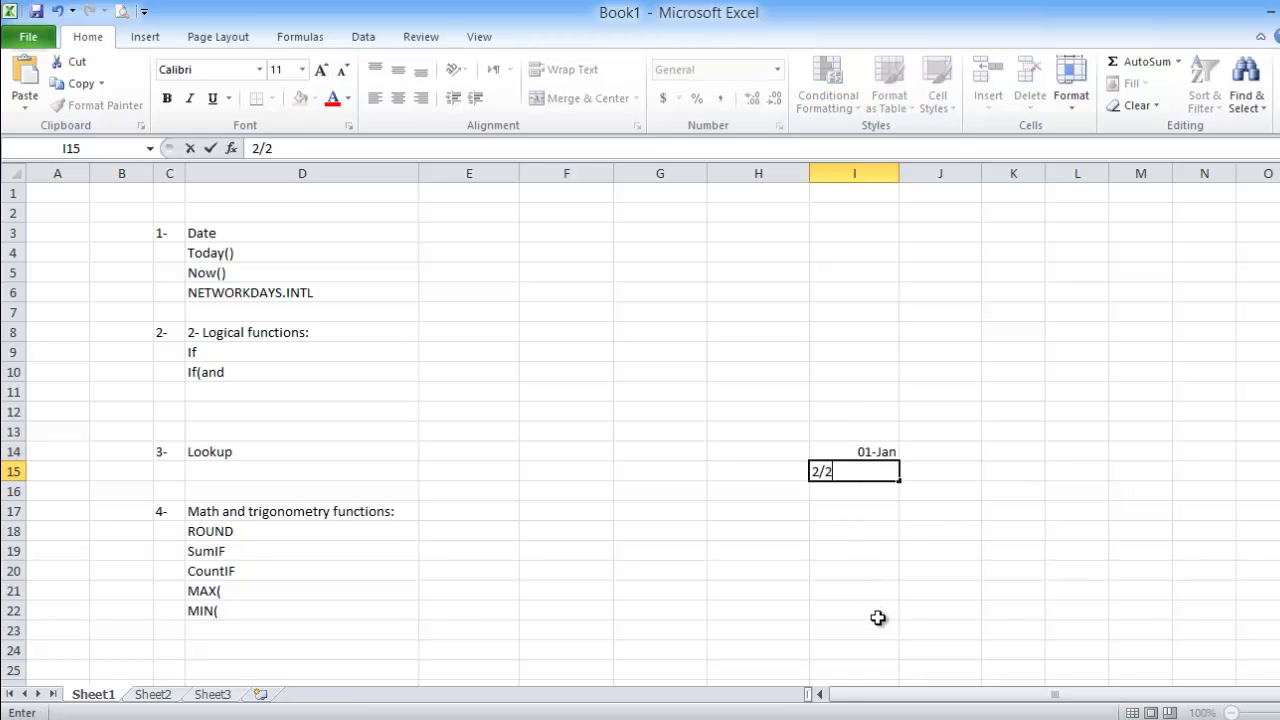
key(Return)
text(3/3)
key(Return)
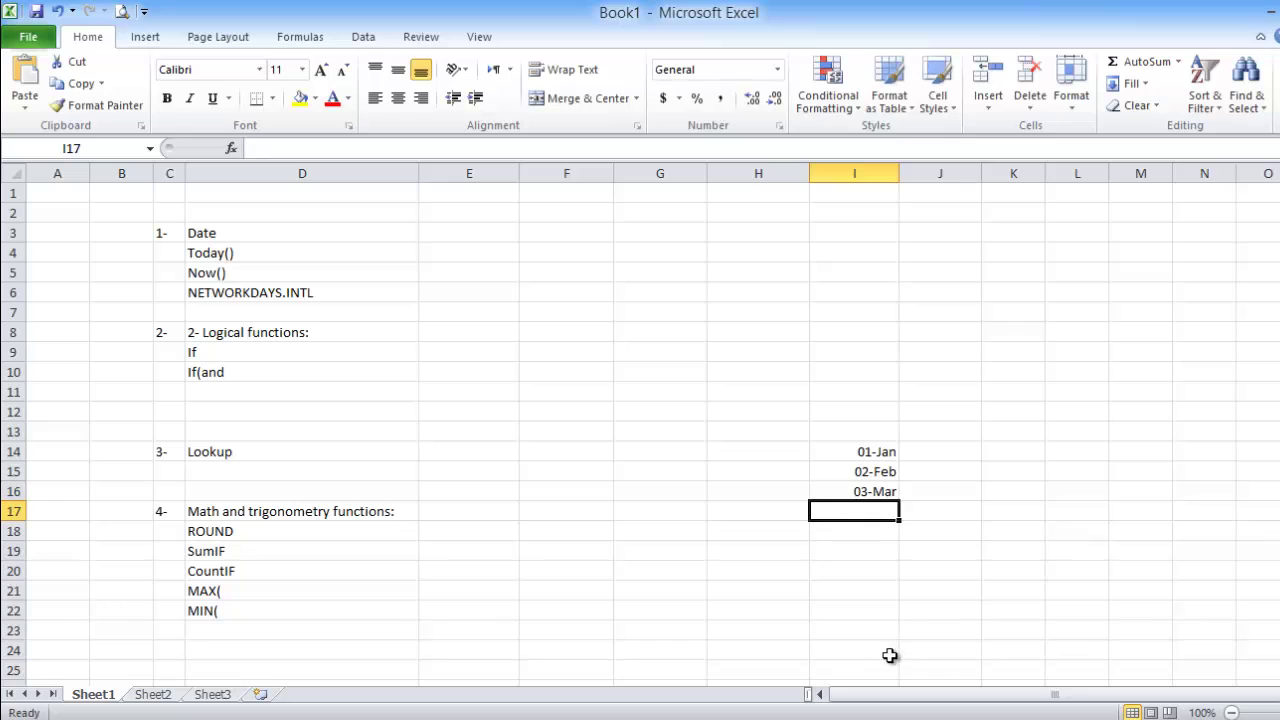
text(4/4)
key(Return)
- Correct I18 to the date 5/5, shown as 05-May
text(1)
key(Return)
key(Up)
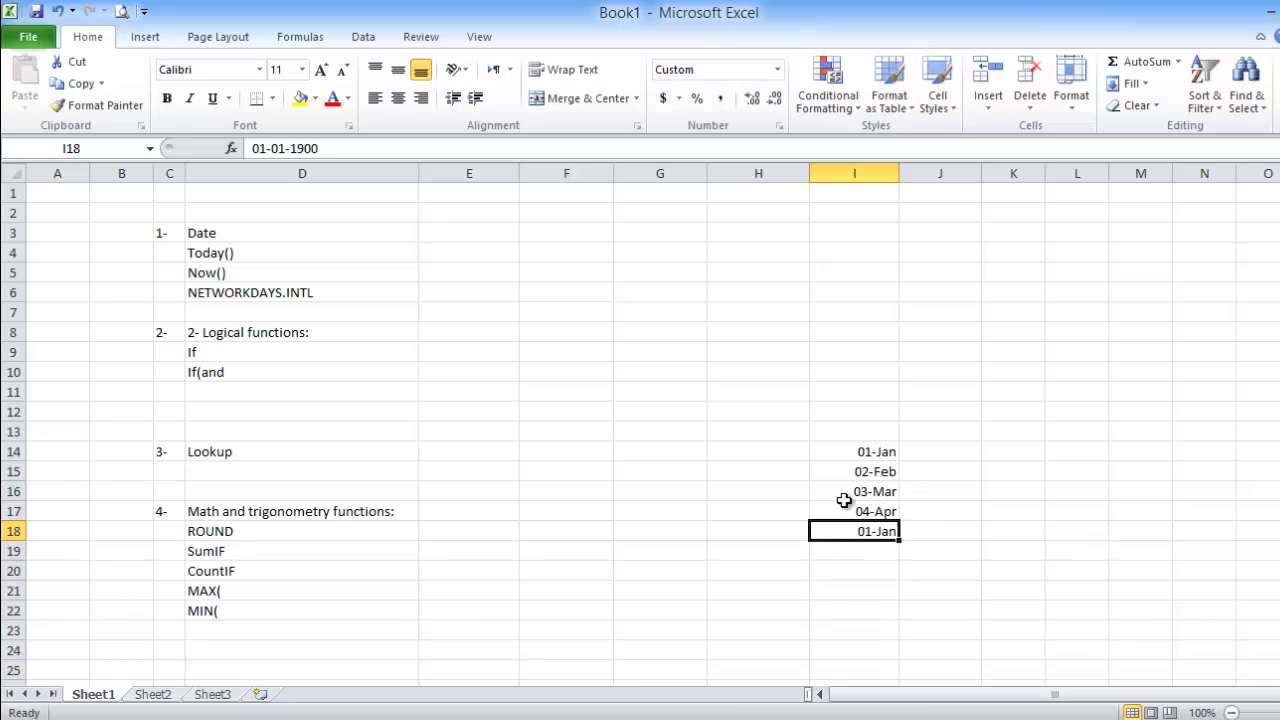
drag(412, 148, 250, 148)
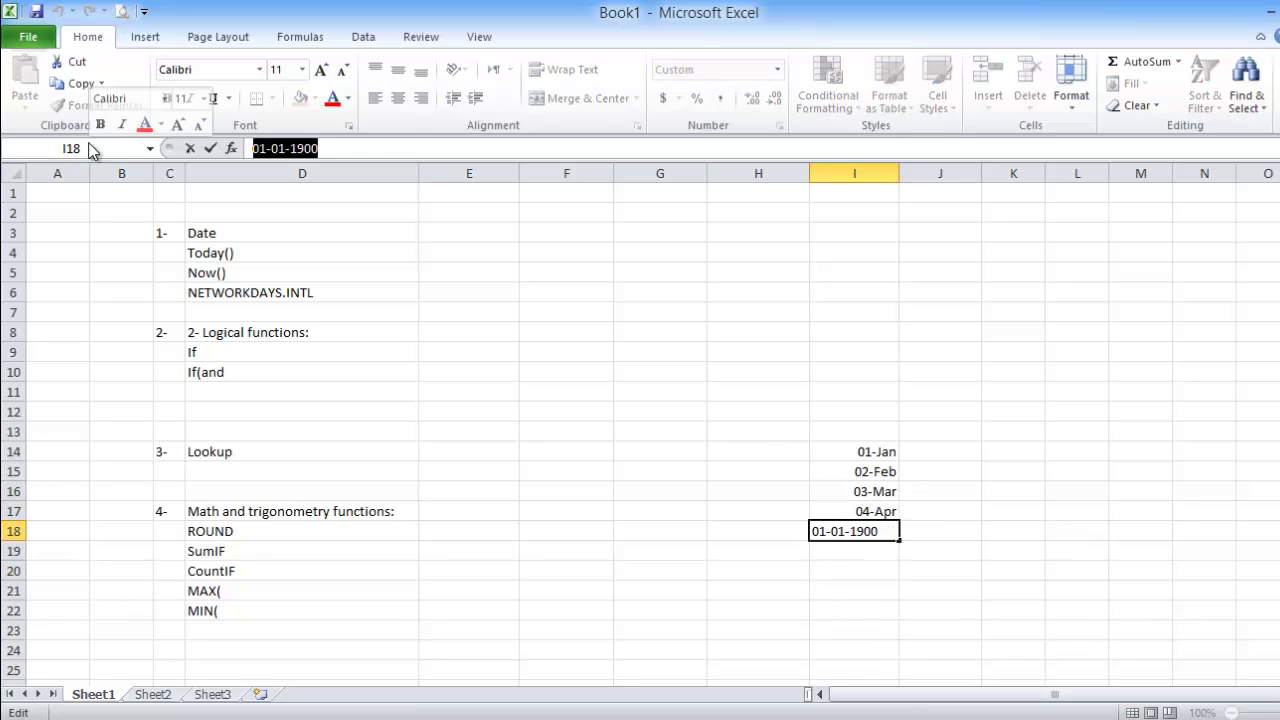
text(5/5)
key(Return)
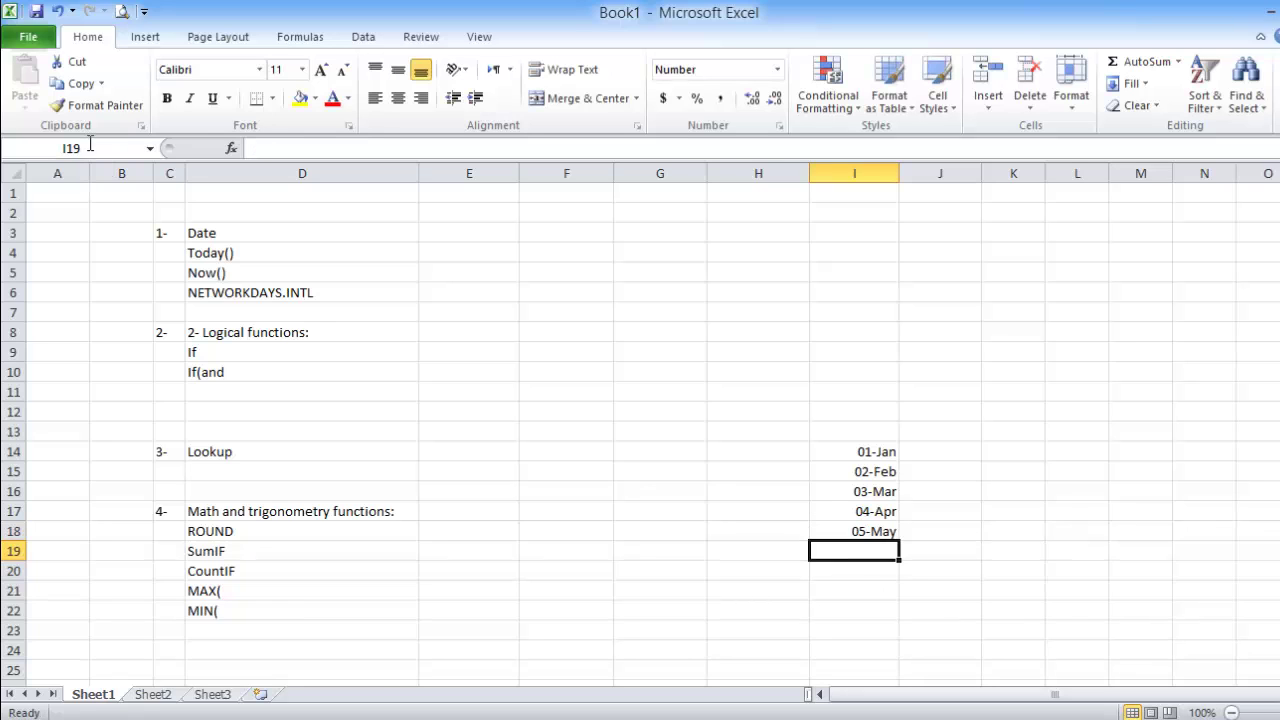
- Check the five dates in I14:I18 and select I13 above them
click(873, 426)
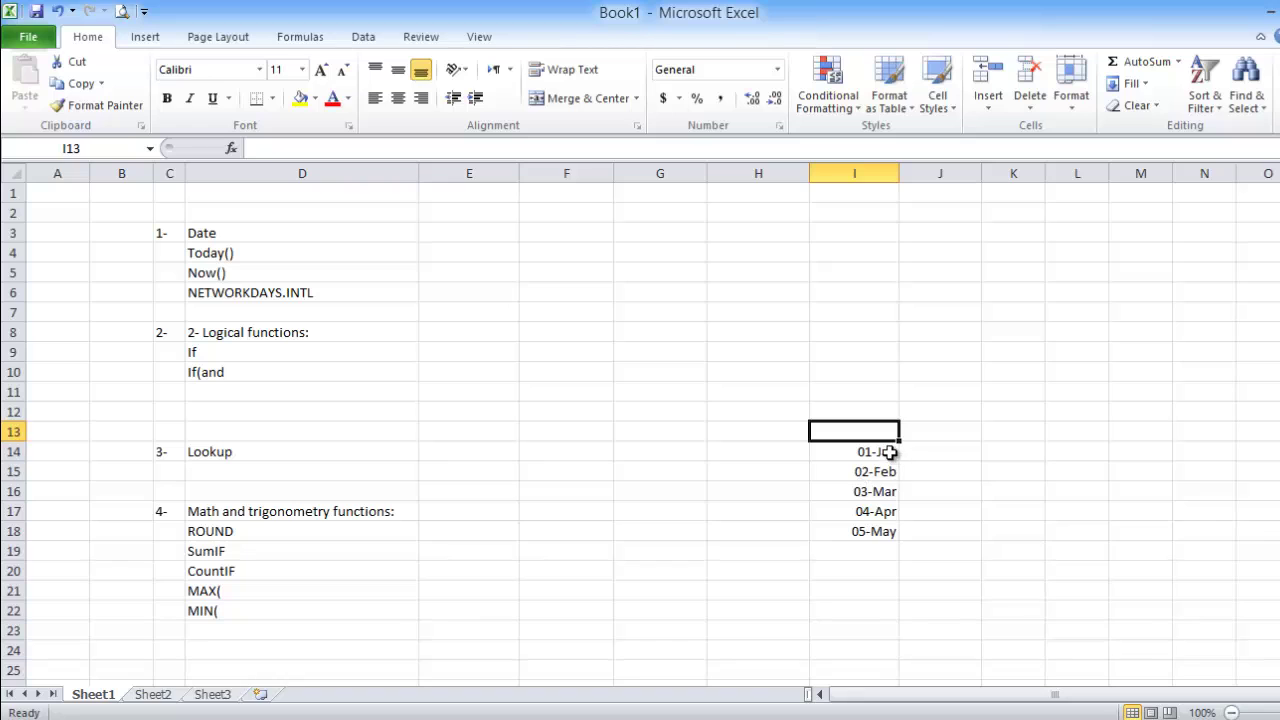
drag(889, 451, 885, 531)
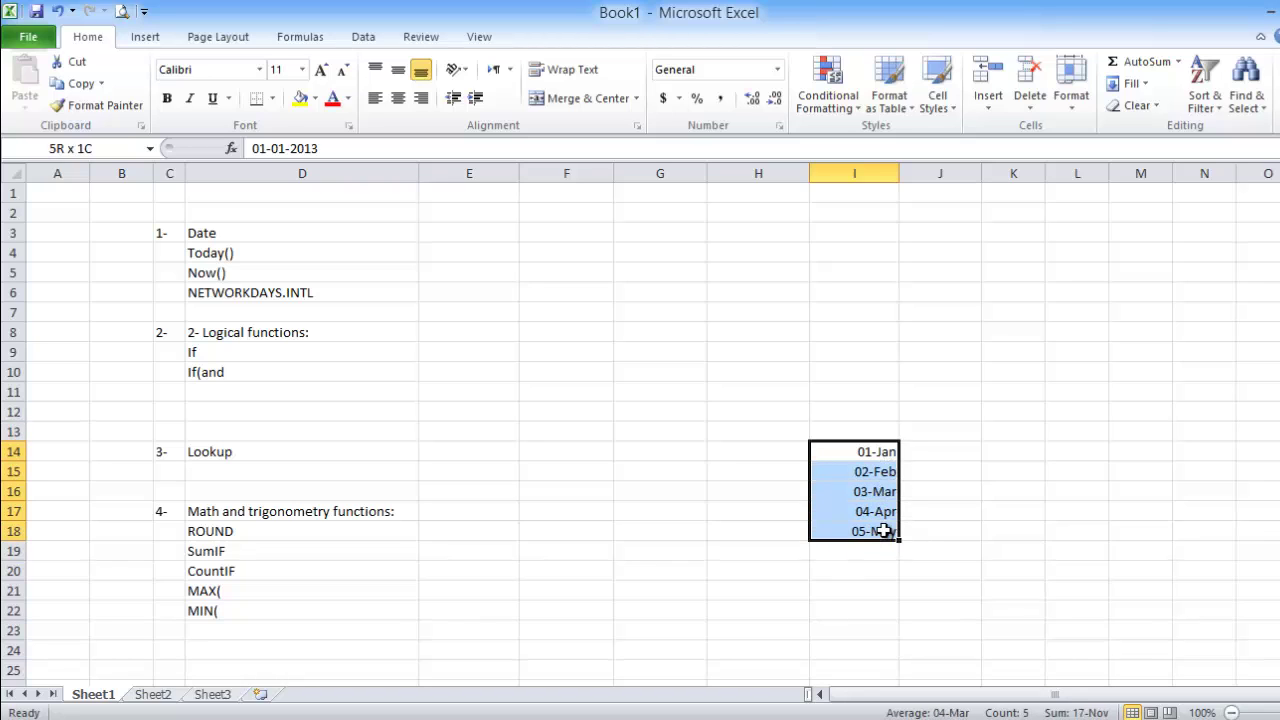
click(860, 591)
click(870, 433)
- Enter =MAX(I14:I18) in I13, returning 05-May
text(=max)
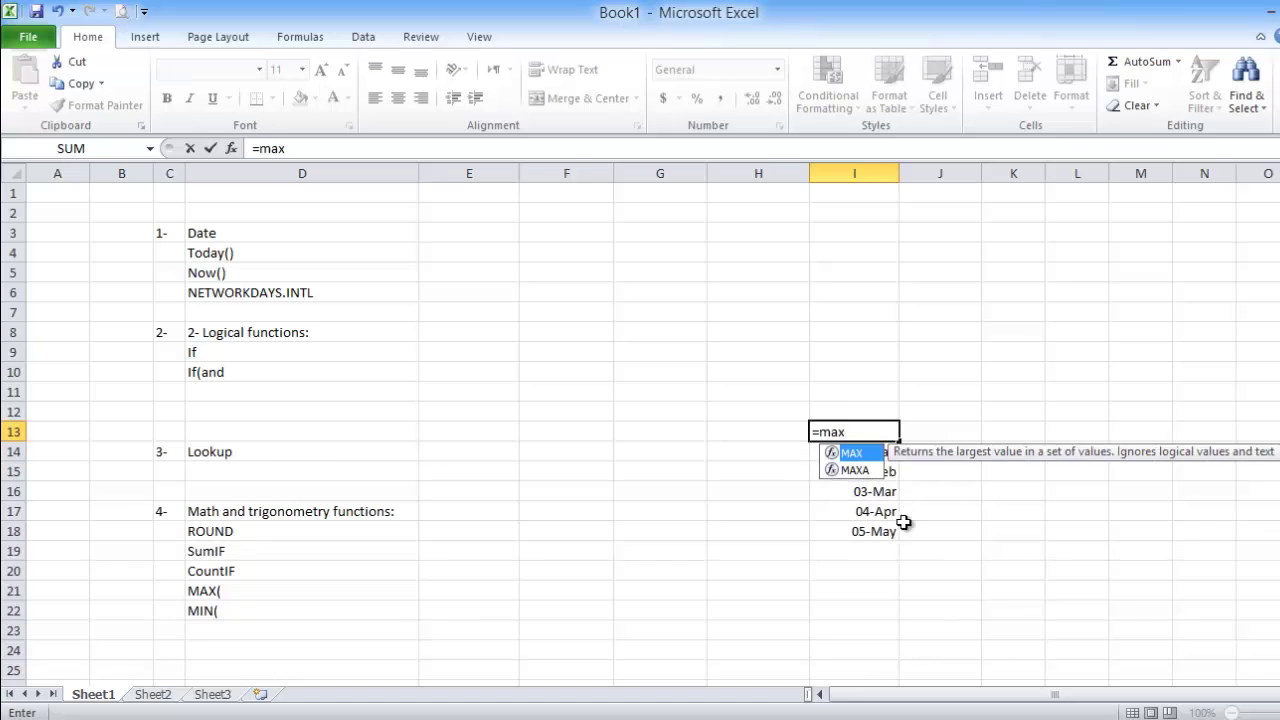
double_click(851, 452)
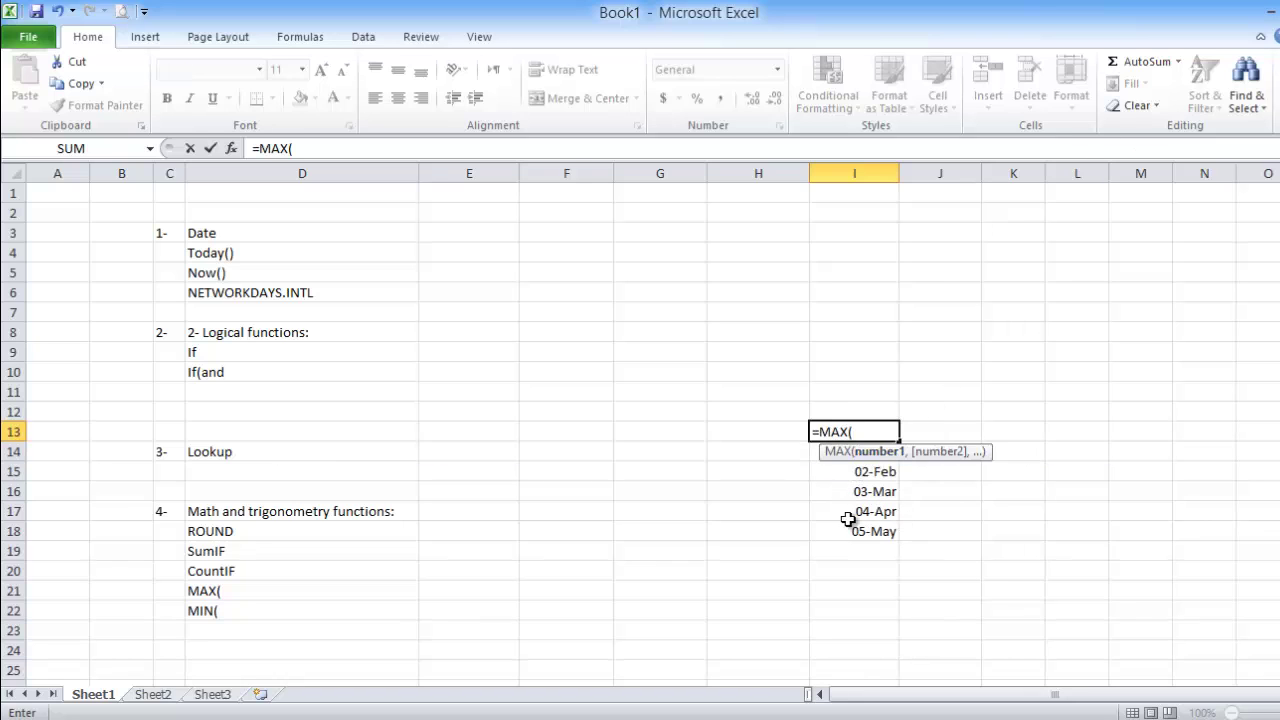
drag(984, 450, 1029, 382)
drag(880, 452, 886, 533)
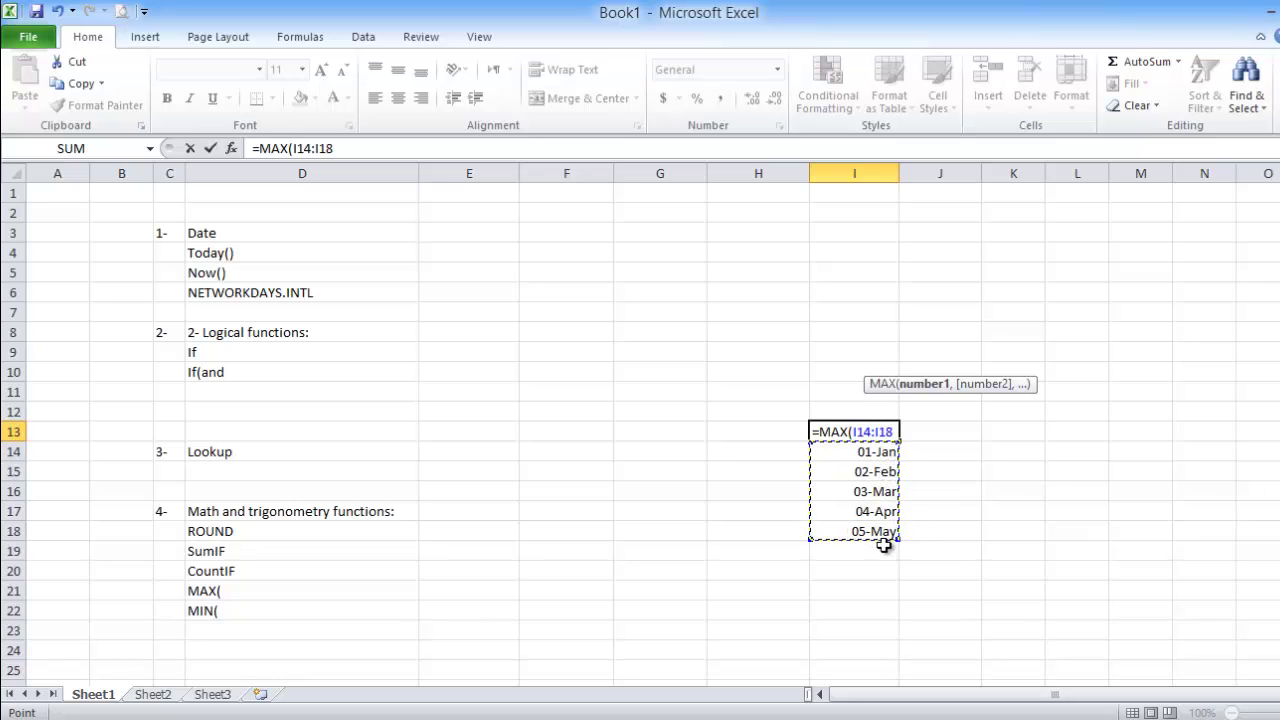
key(Return)
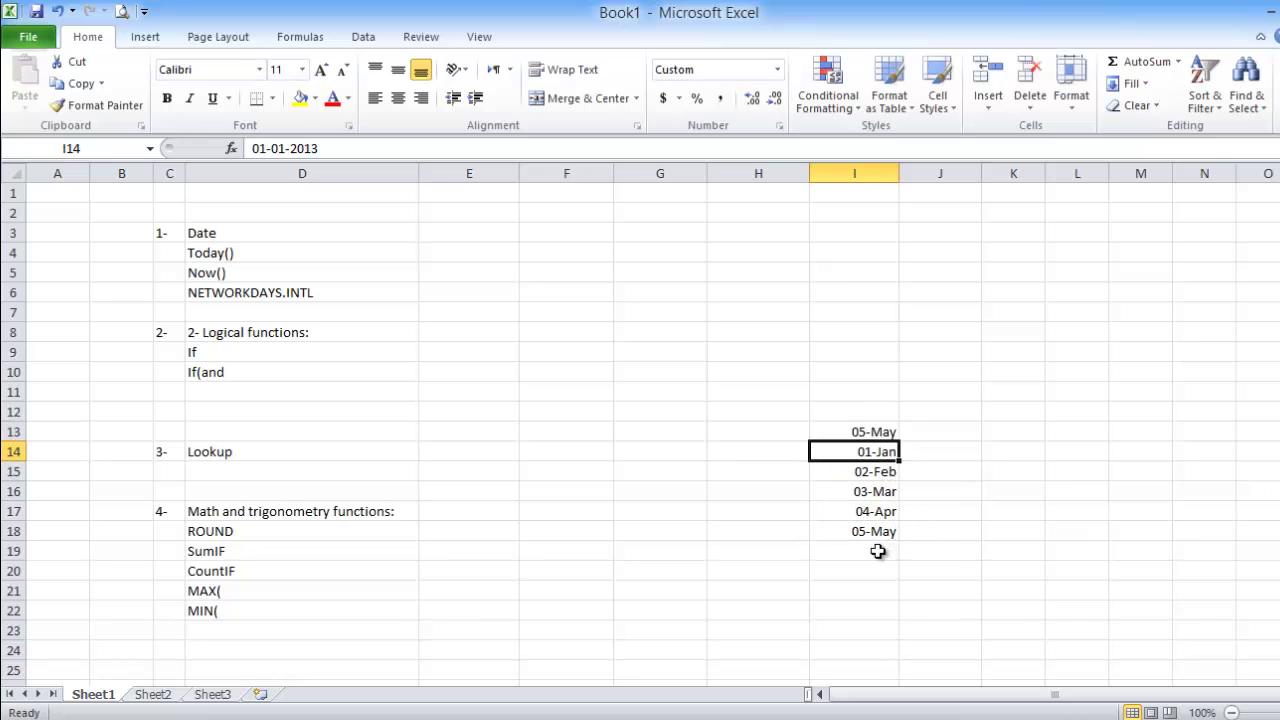
- Review I13's MAX formula against the dates in I14:I18
click(892, 432)
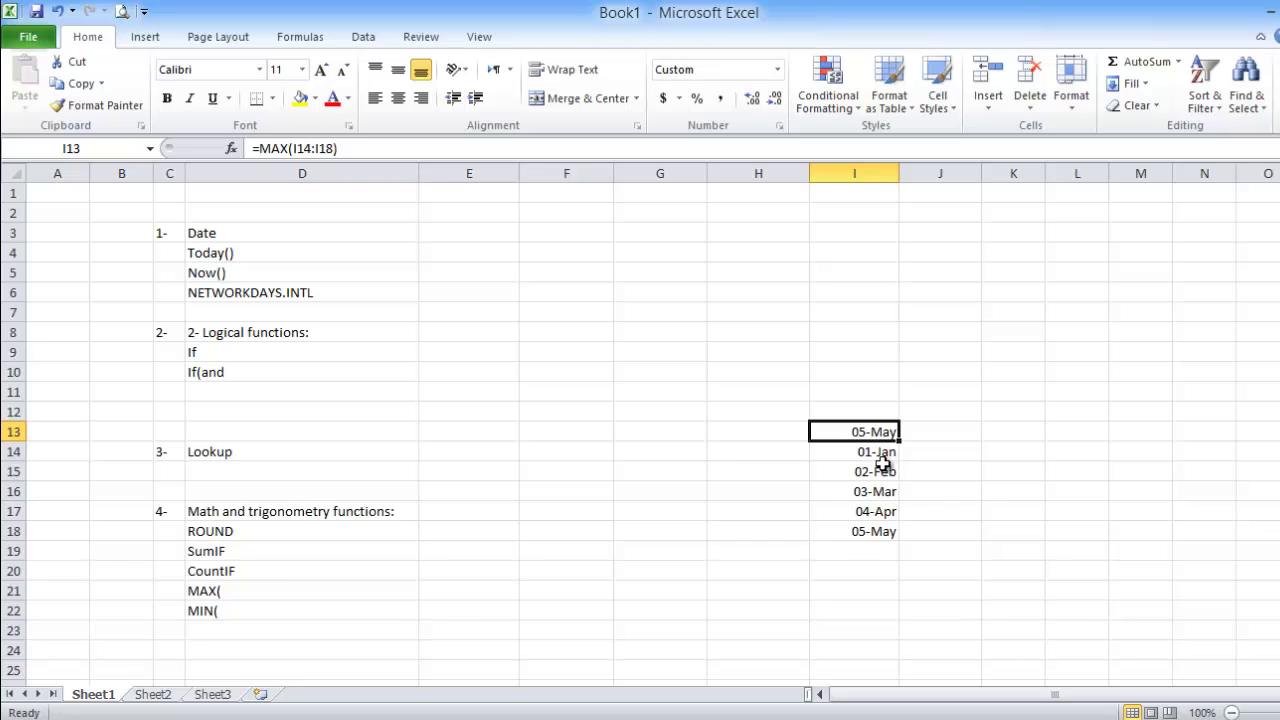
drag(880, 456, 874, 531)
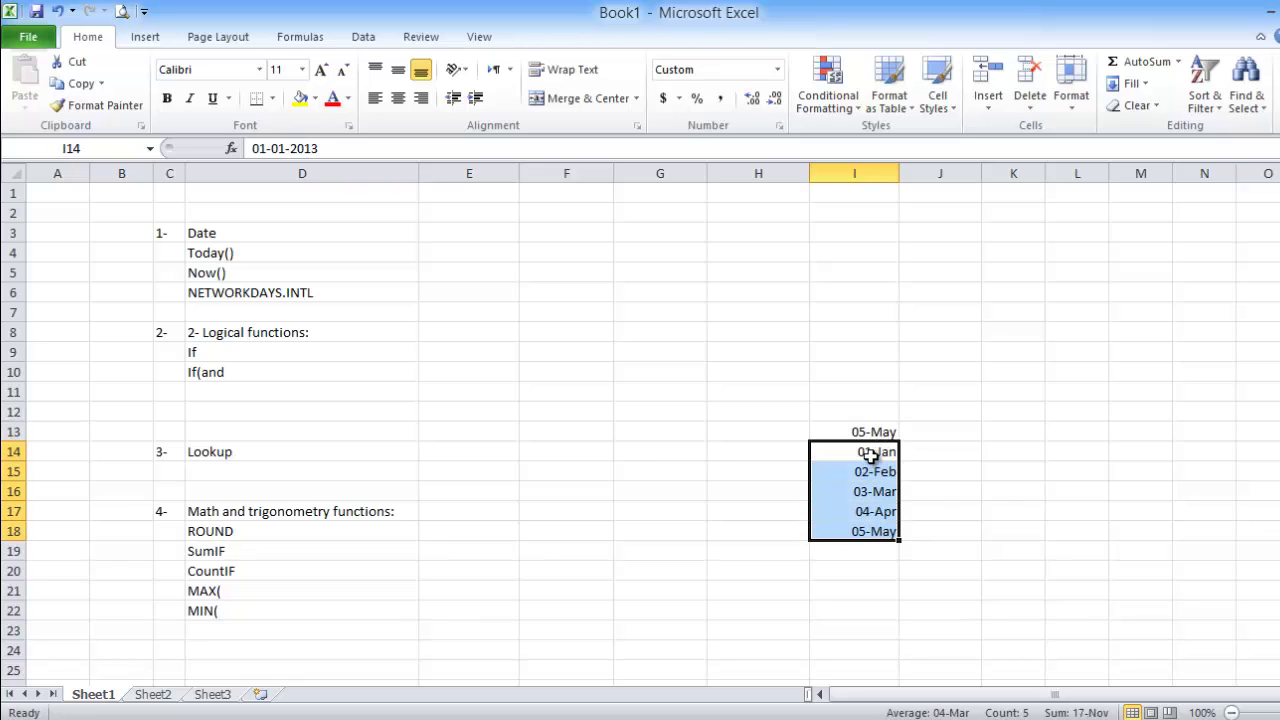
drag(871, 455, 872, 533)
click(860, 432)
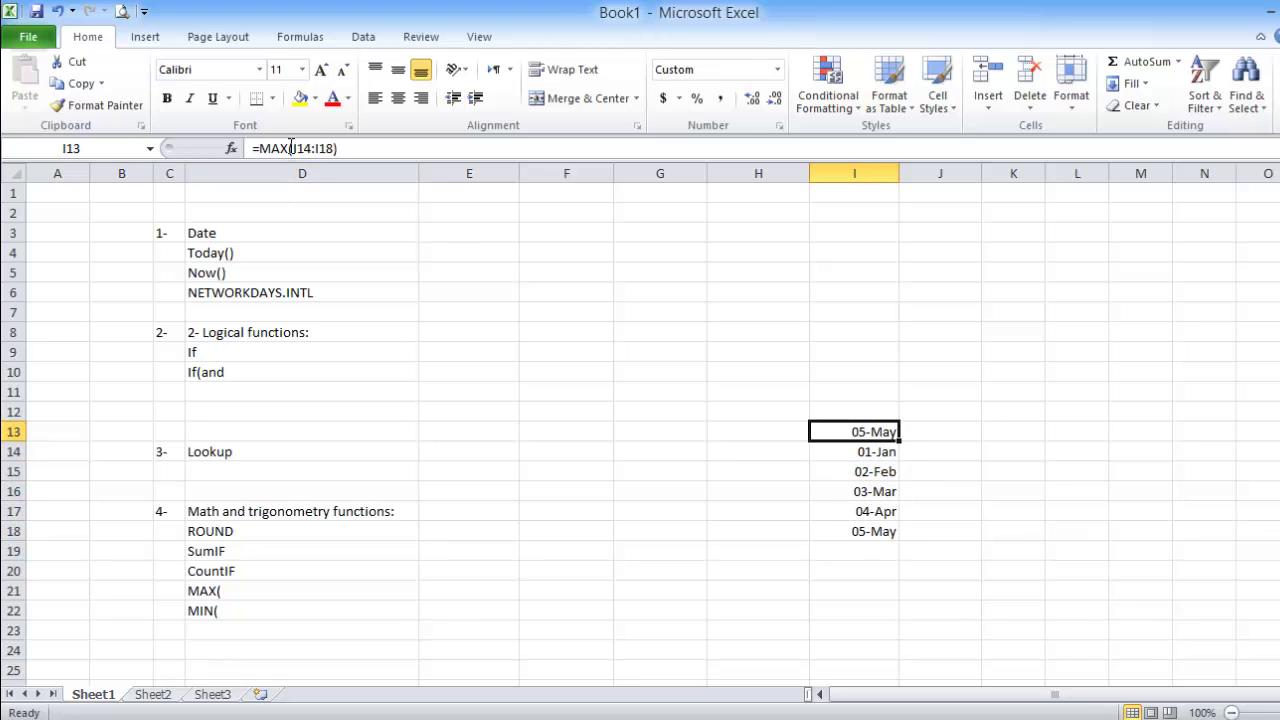
click(290, 148)
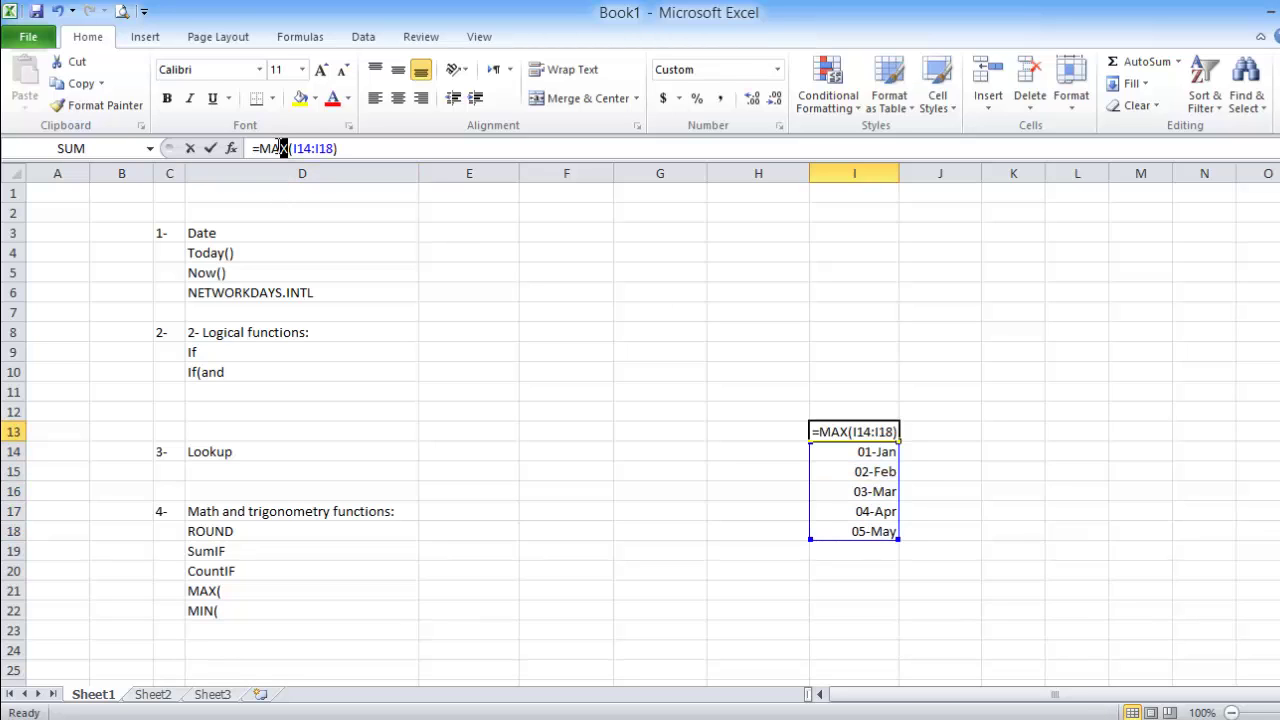
- Edit I13's formula to =MIN(I14:I18), returning 01-Jan
drag(273, 148, 271, 148)
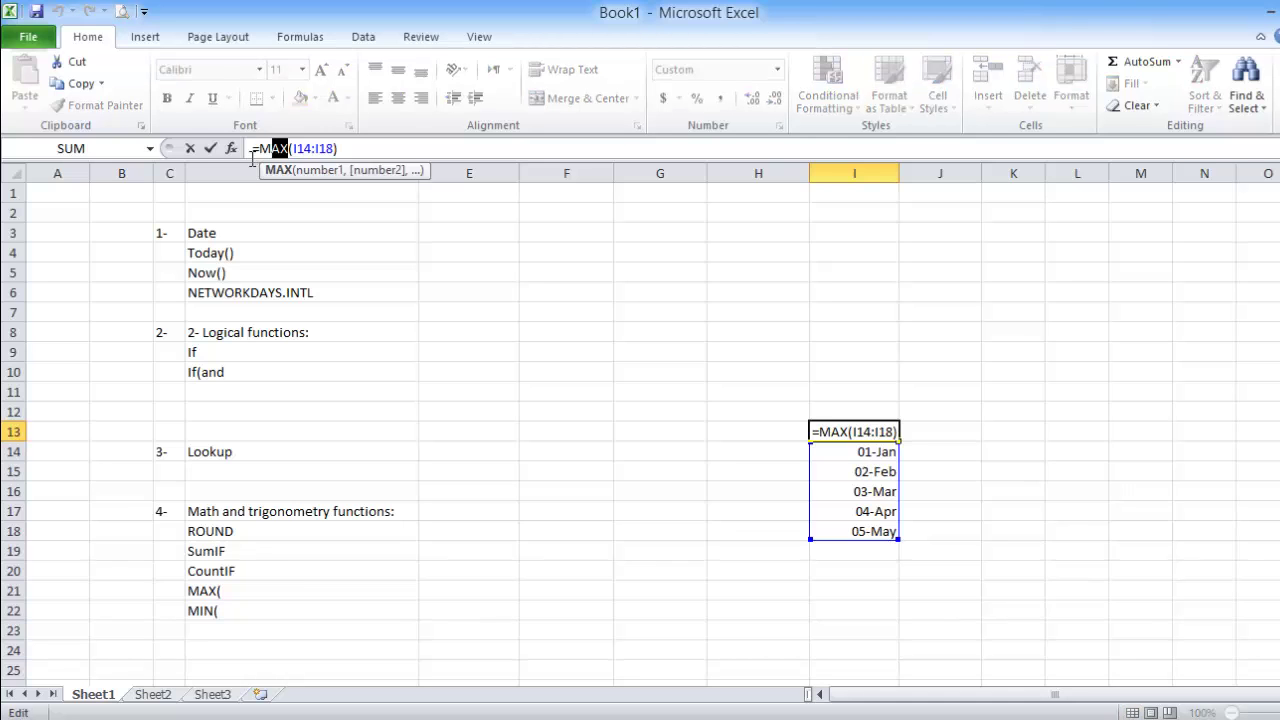
text(IN)
key(Return)
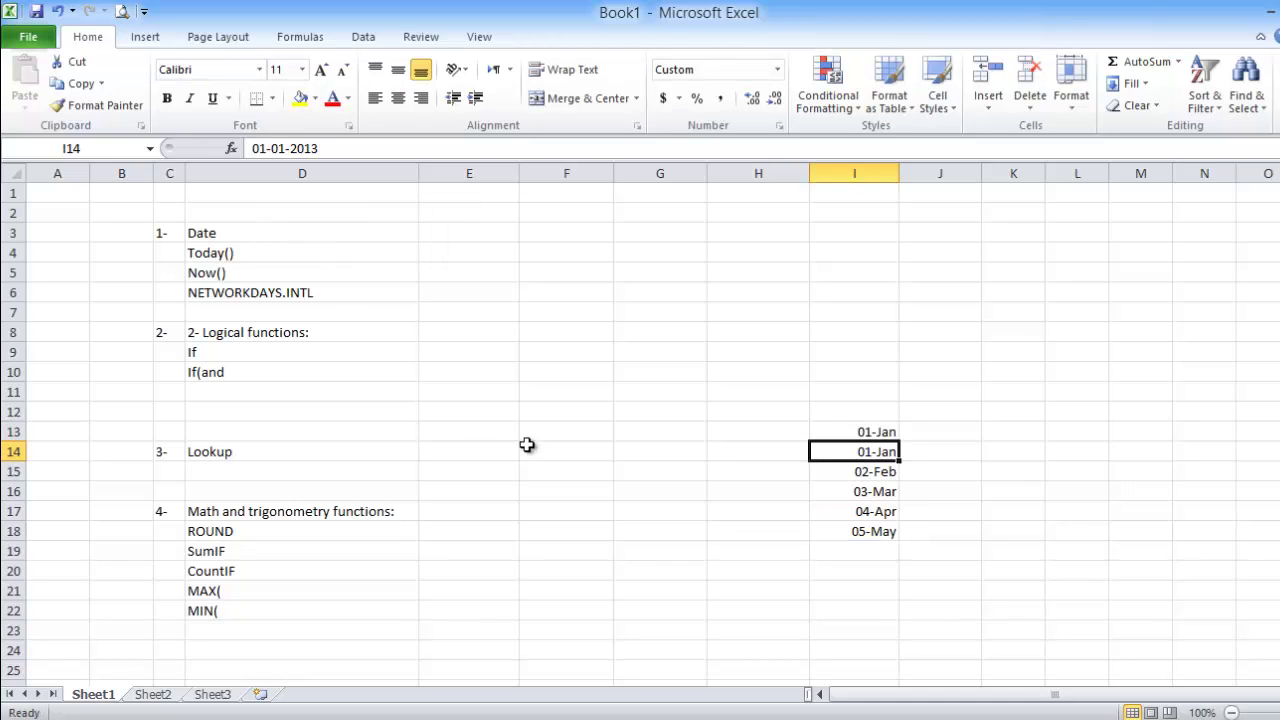
- Verify I13's MIN result against the five dates in I14:I18
click(848, 432)
drag(862, 456, 860, 534)
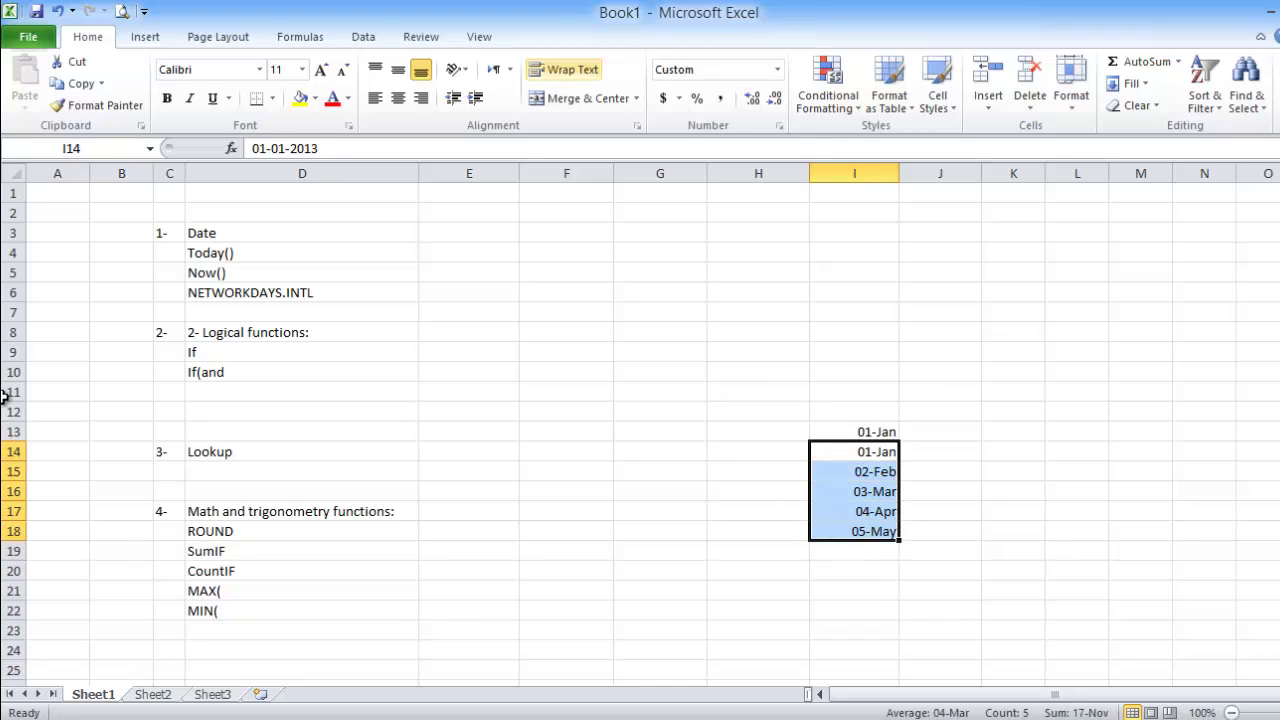
scroll(408, 380, down, 5)
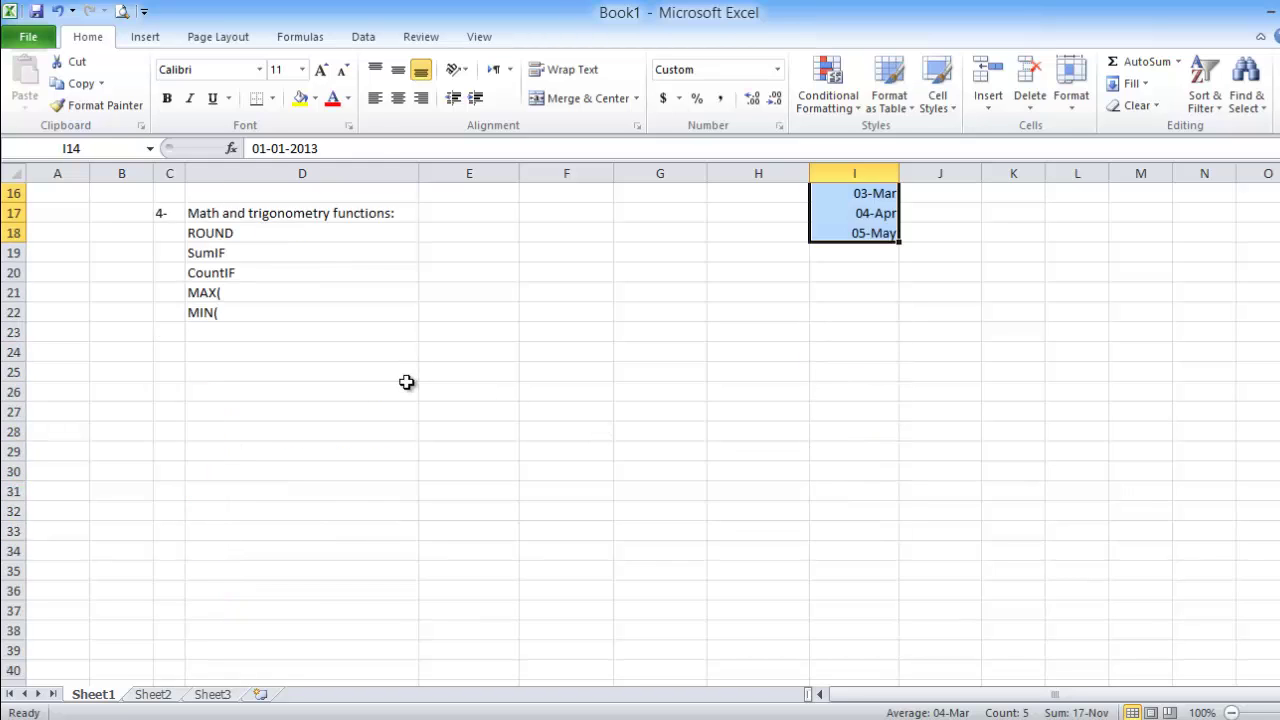
scroll(406, 382, up, 5)
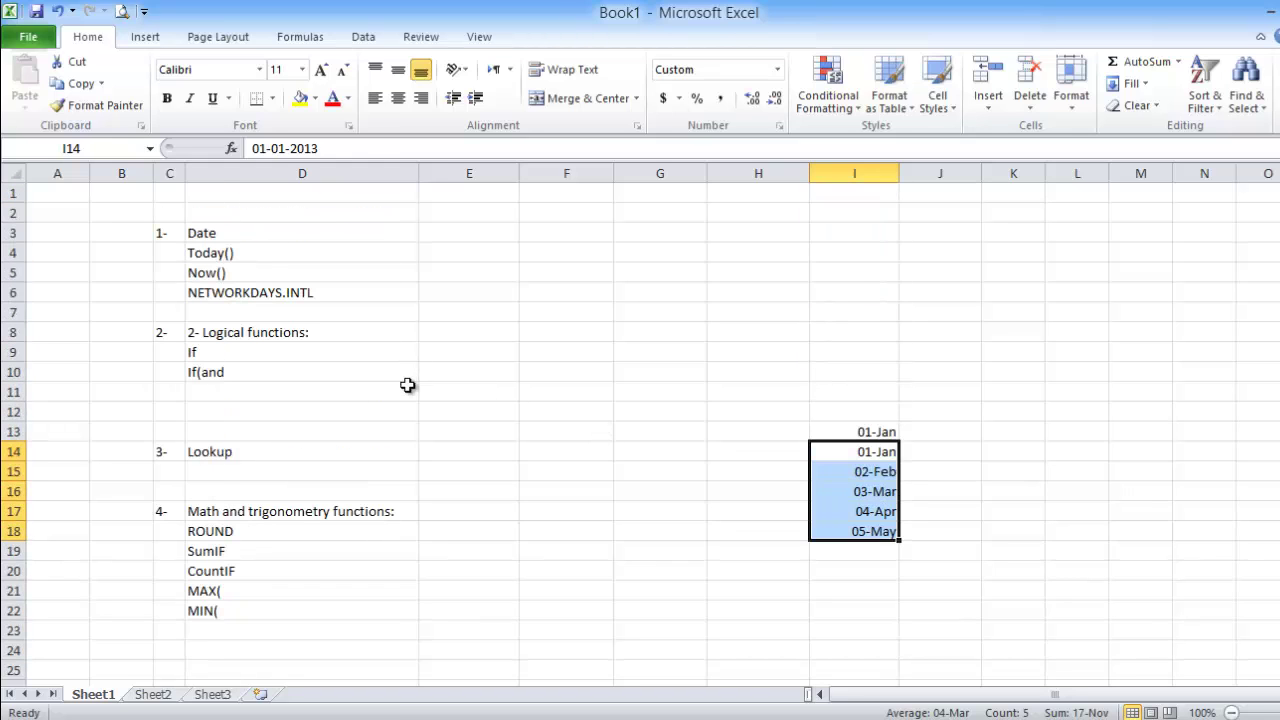